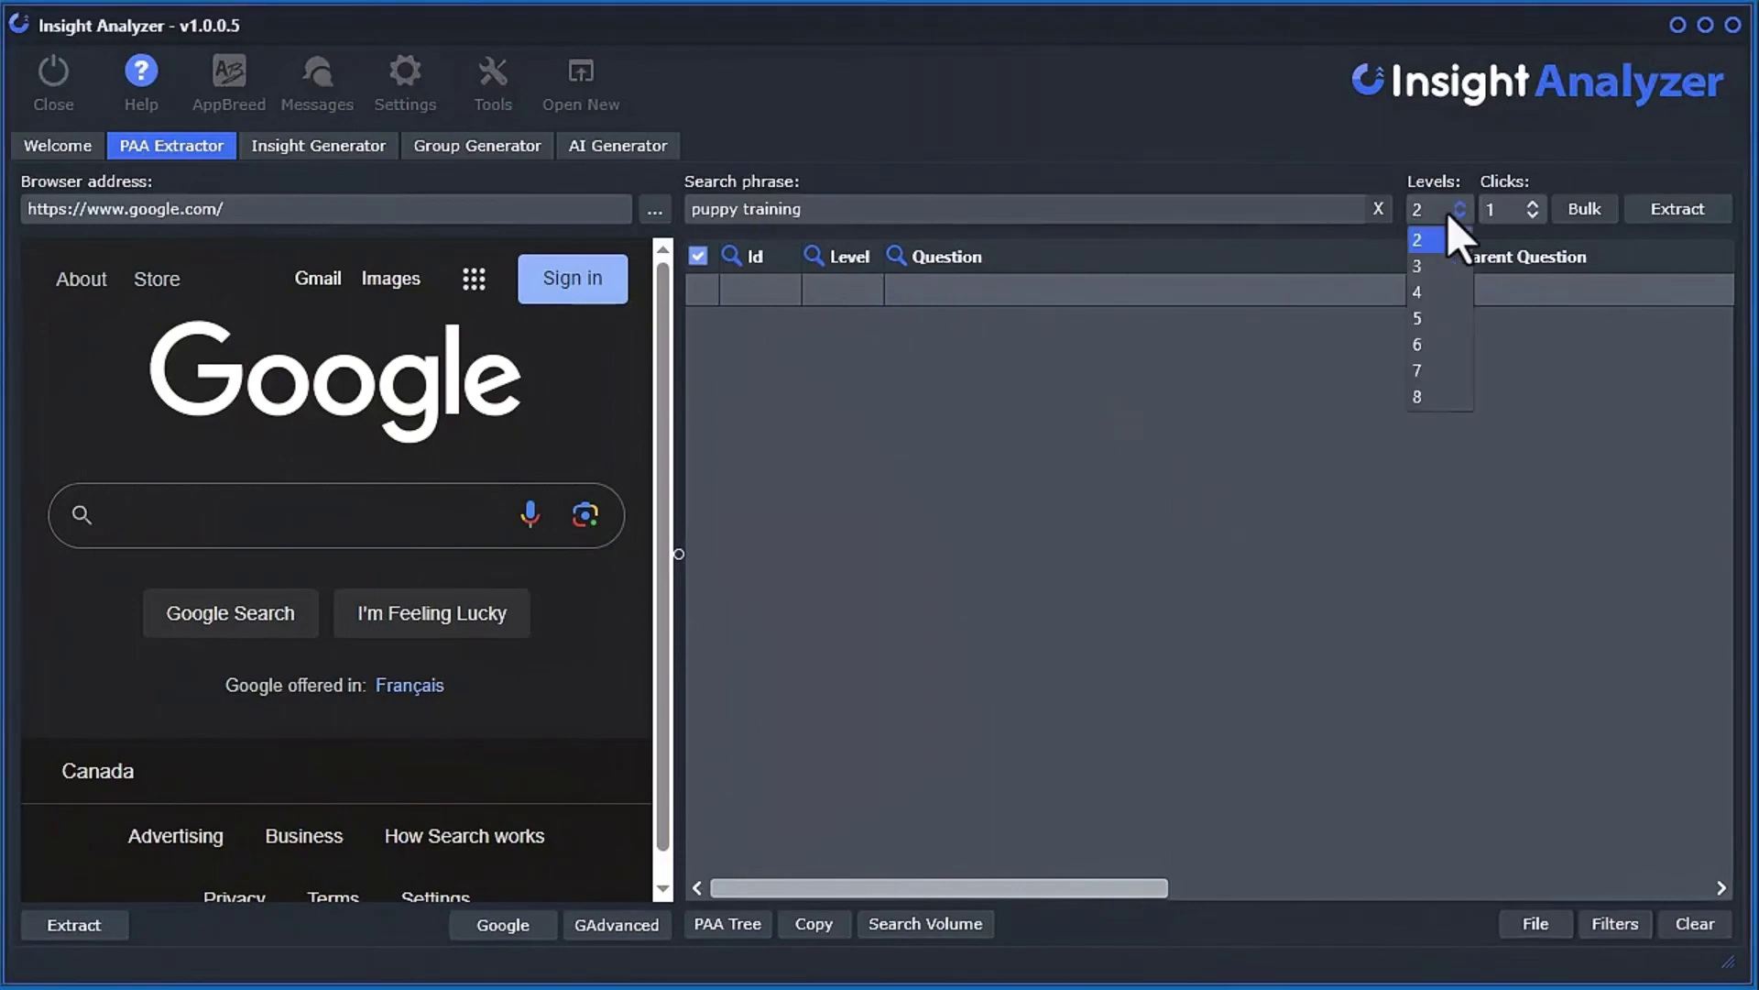
- Extract puppy training questions, then open their PAA tree and view the crate, leaving-alone and carry-out-to-pee details
left_click(1678, 218)
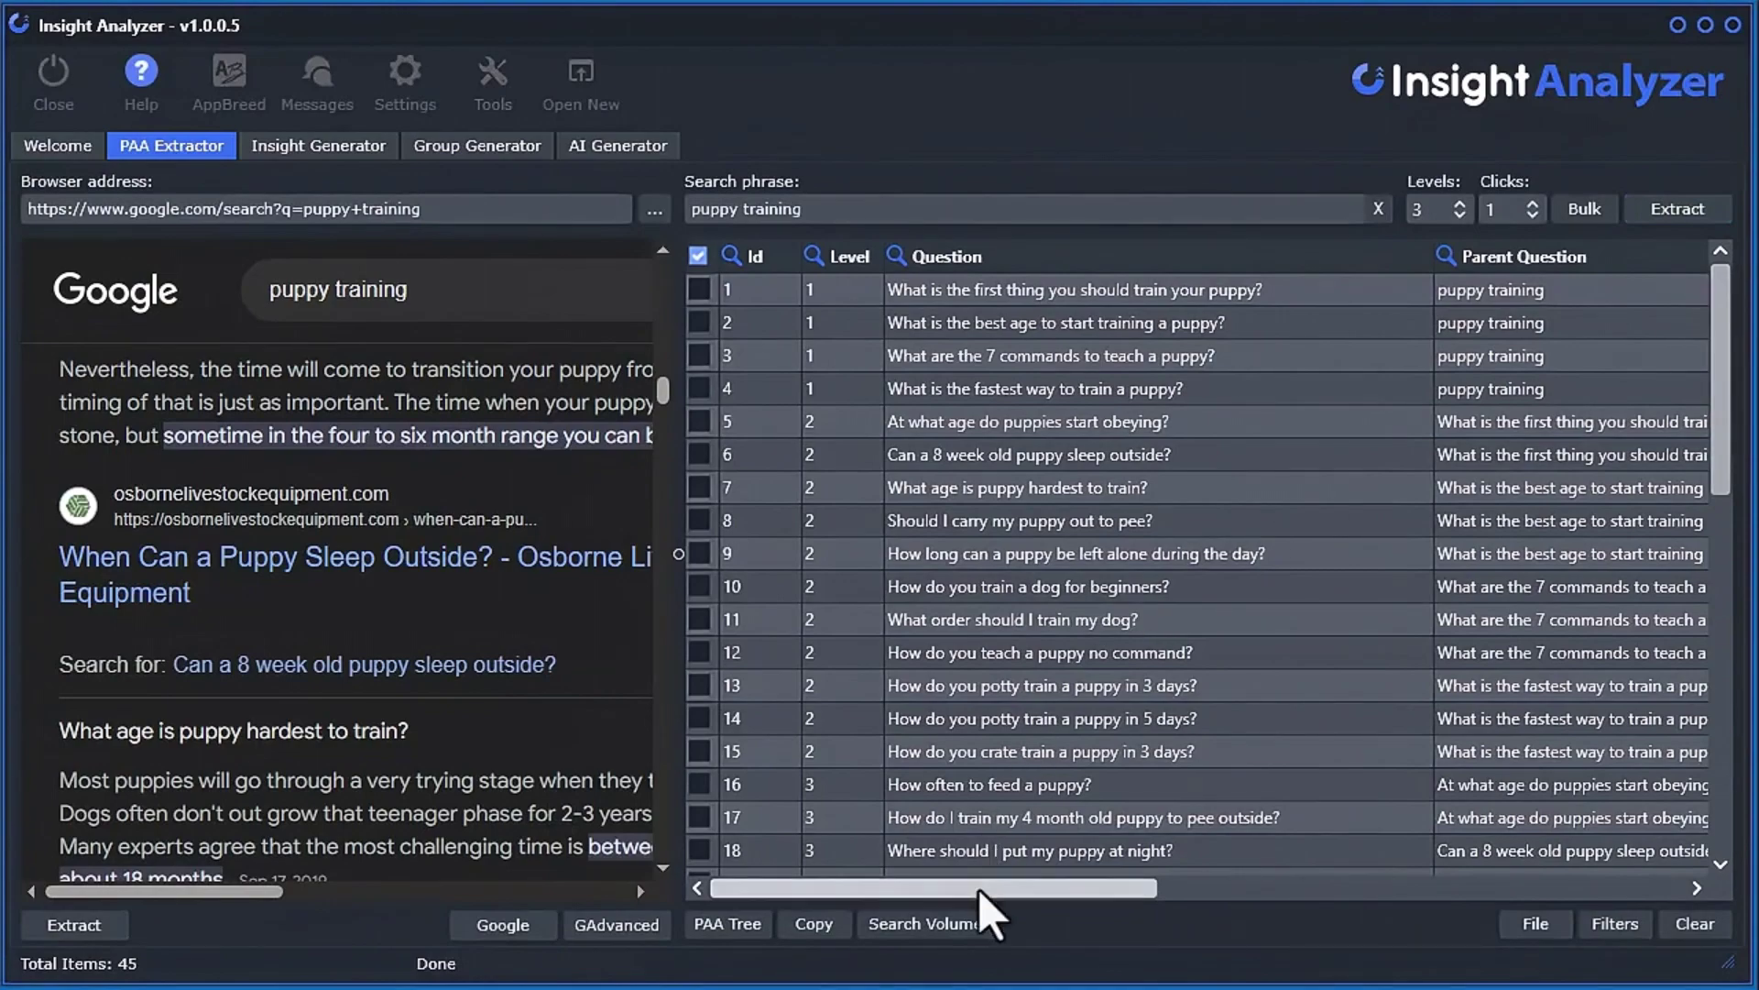
left_click_drag(979, 891, 1500, 896)
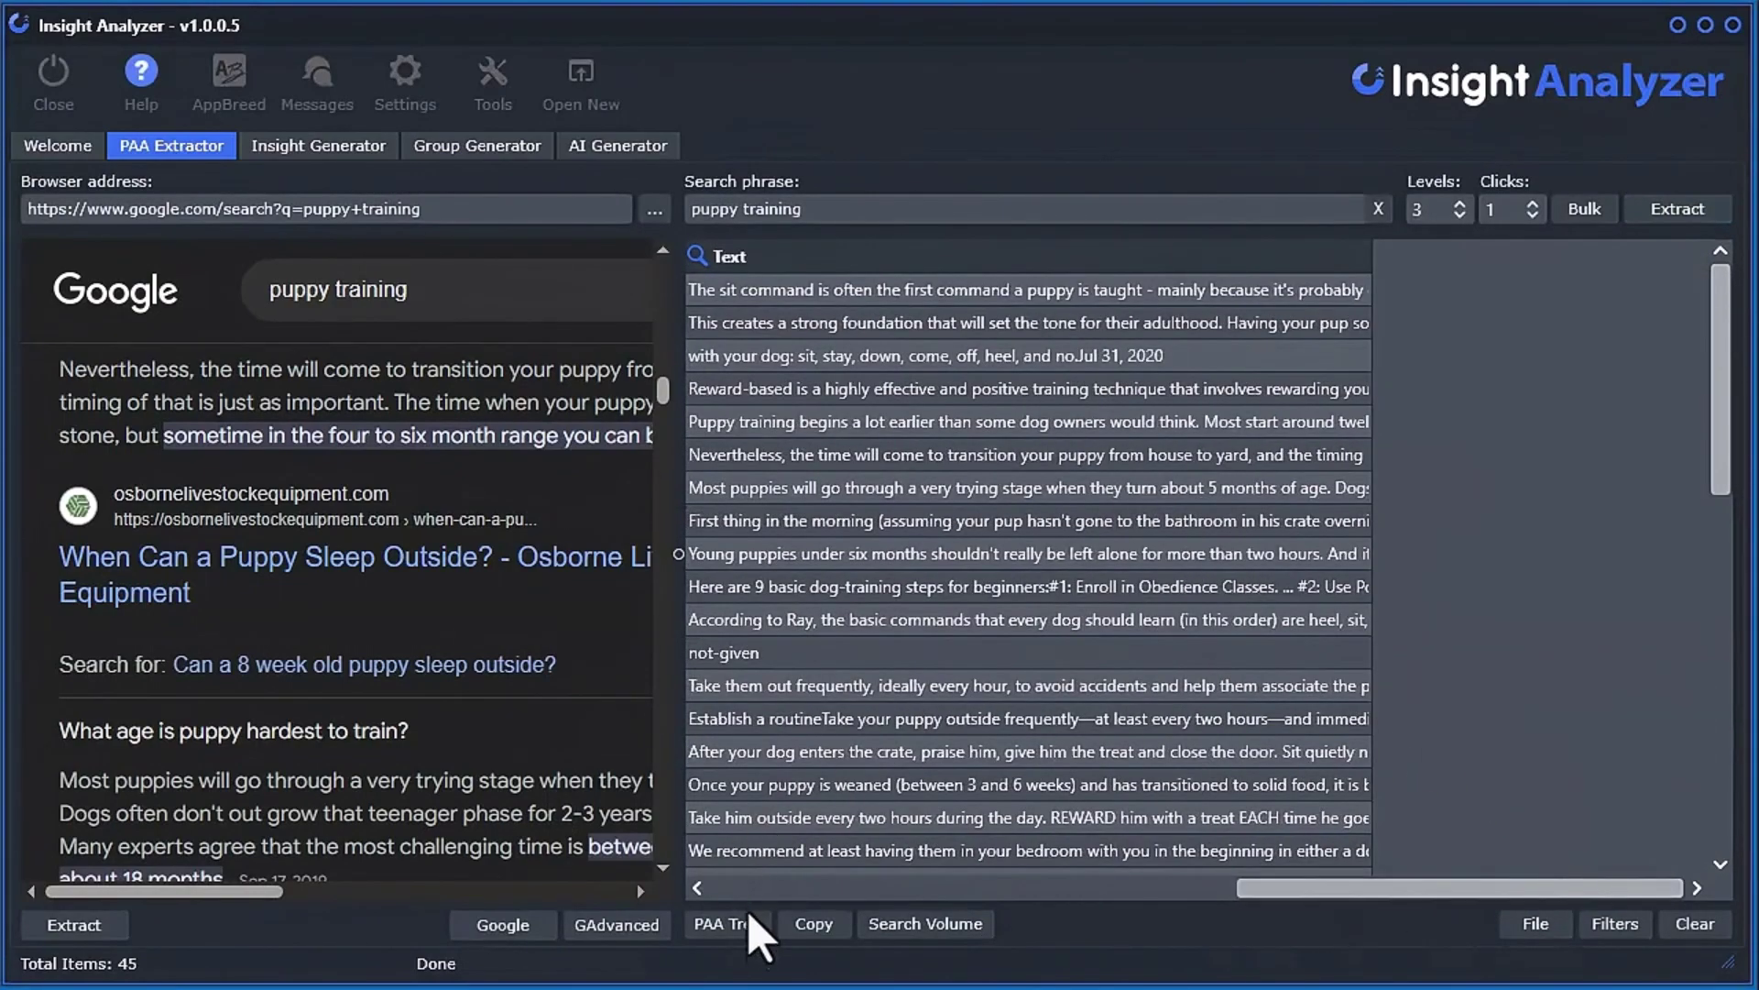
left_click(725, 924)
scroll(974, 452, "down", 5)
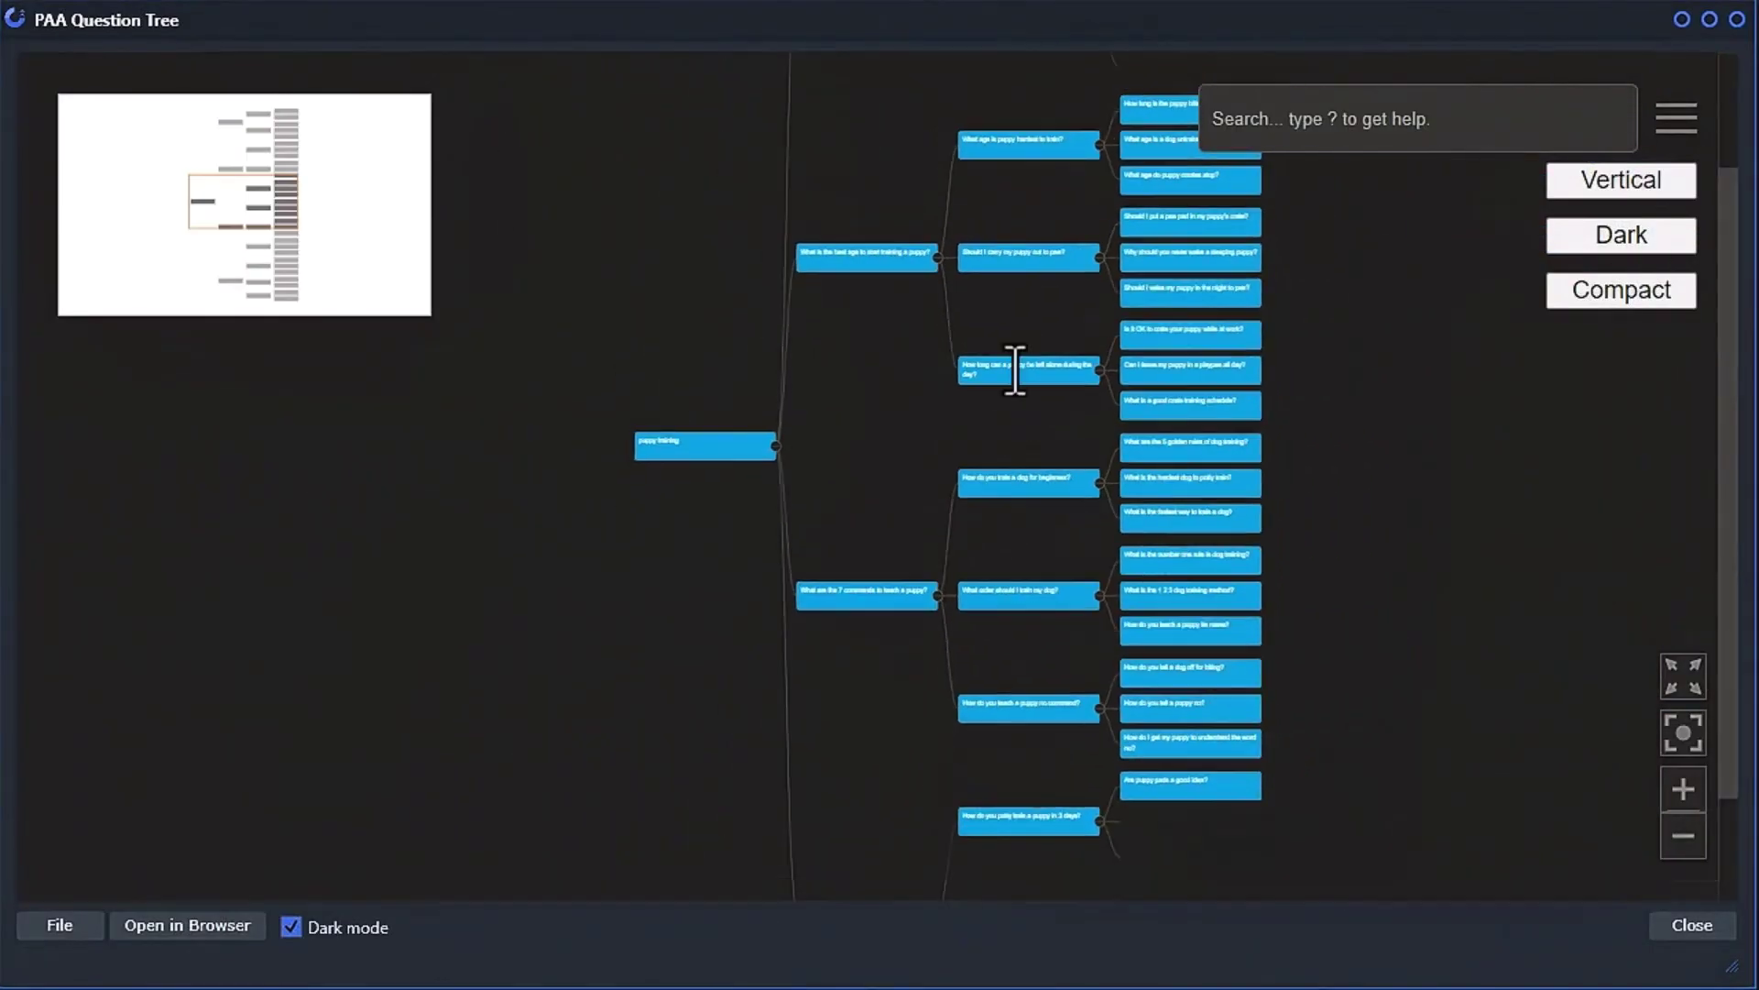
left_click(1162, 339)
left_click(1063, 372)
left_click(1035, 260)
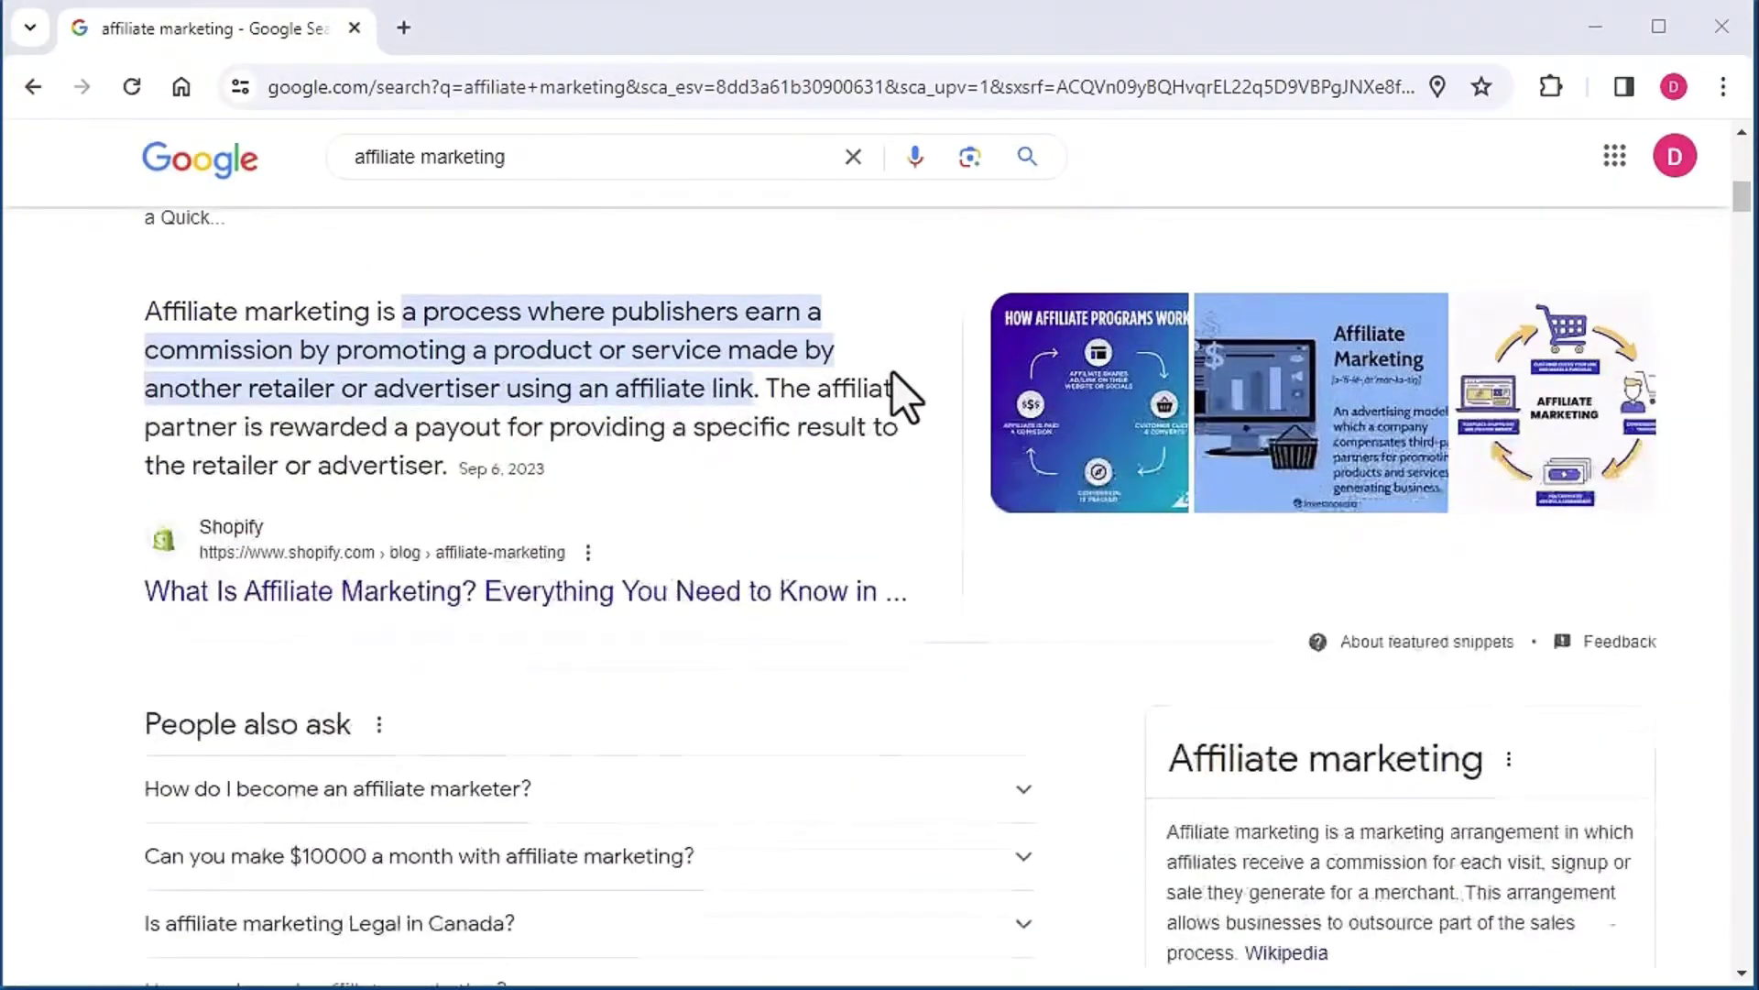
- Expand the $10000-a-month, become-an-affiliate-marketer and easiest-affiliate-program questions
scroll(893, 371, "down", 3)
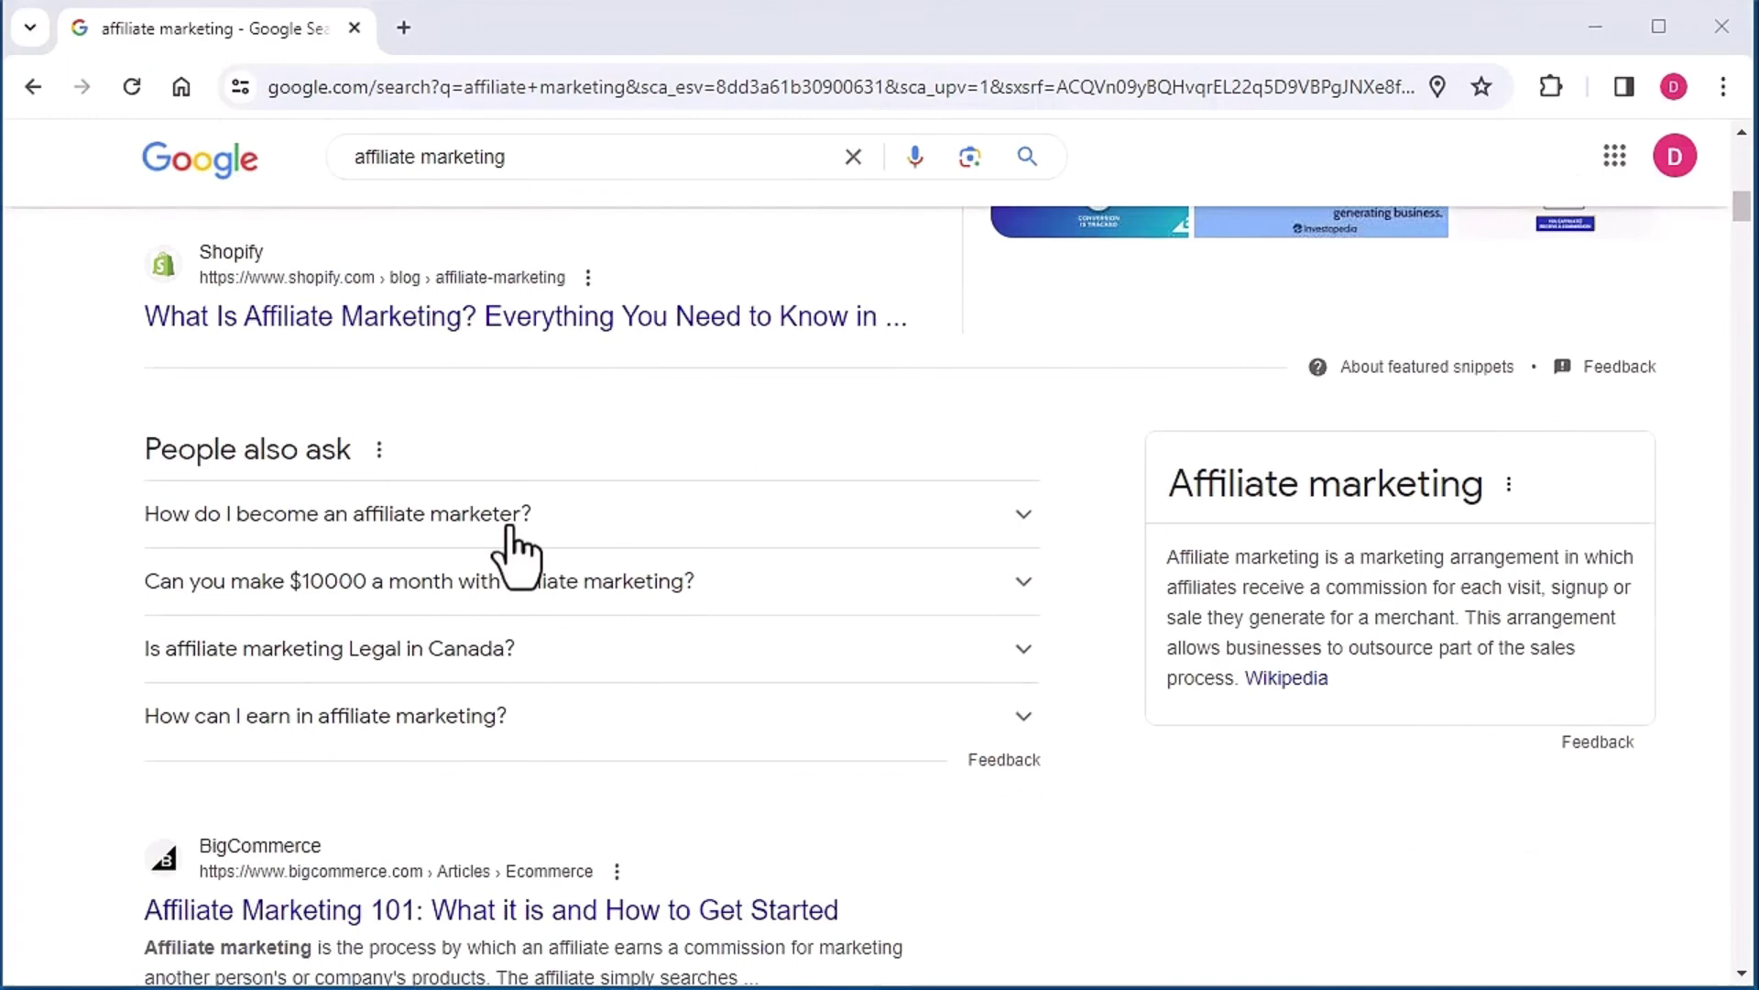
scroll(510, 549, "down", 6)
left_click(509, 583)
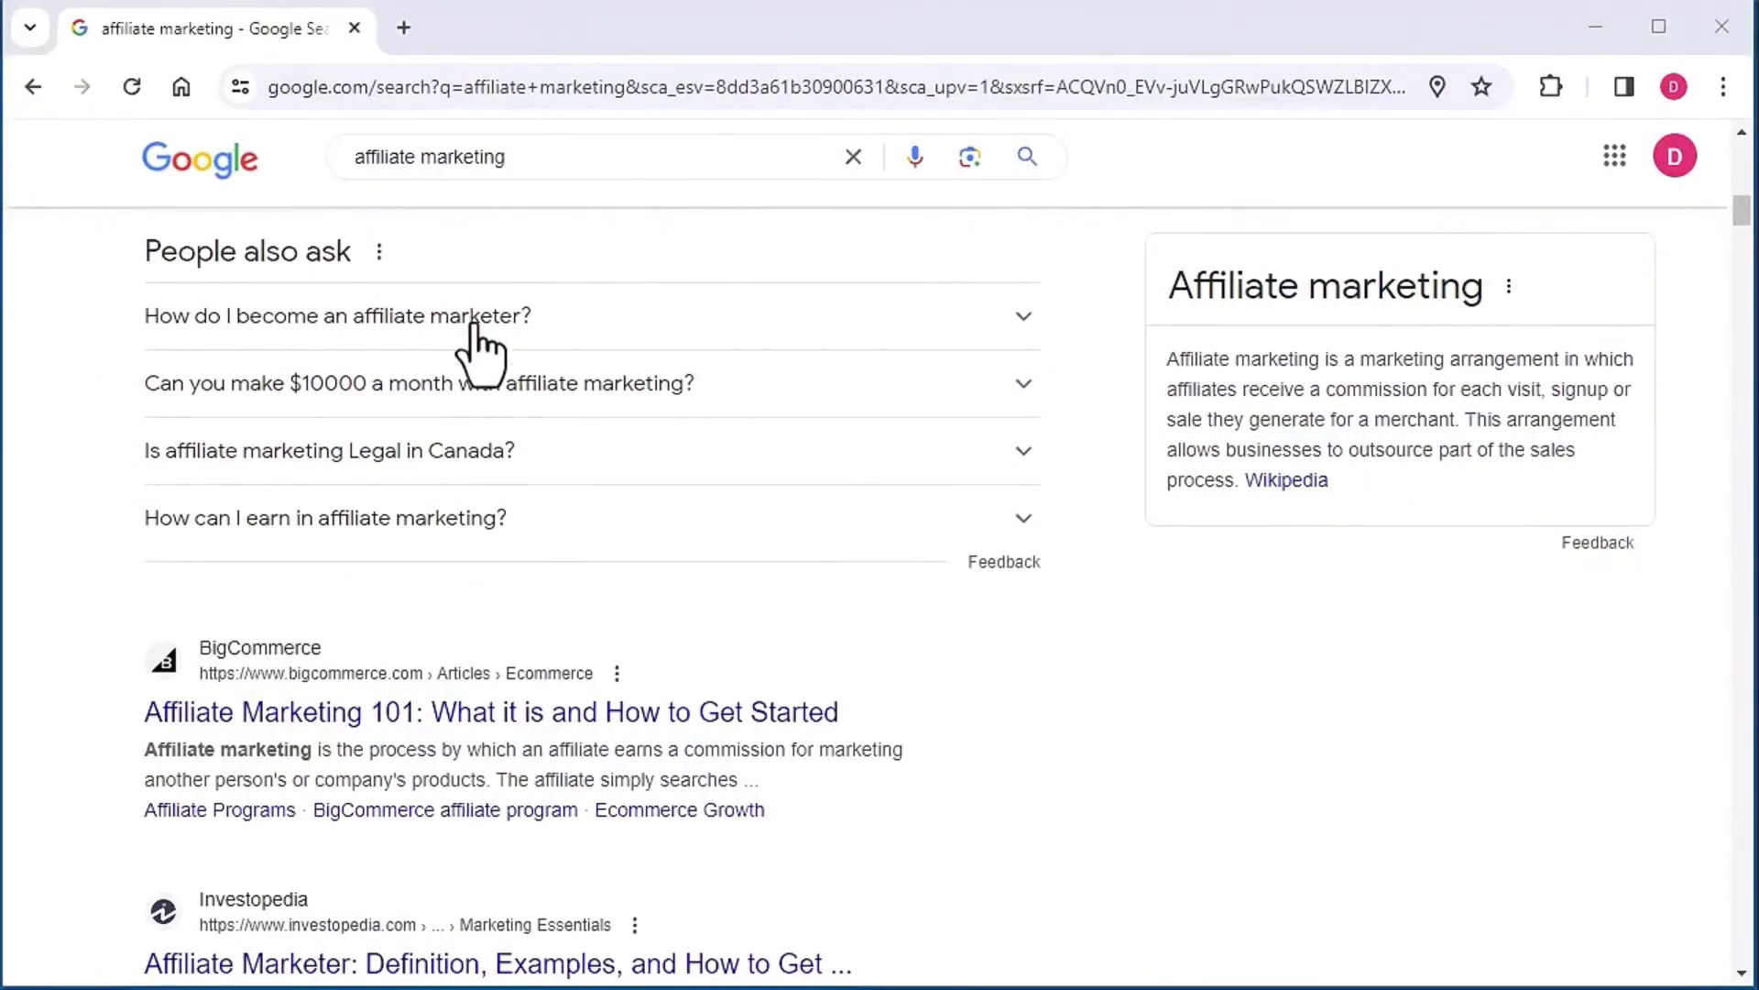
left_click(475, 325)
scroll(147, 604, "down", 7)
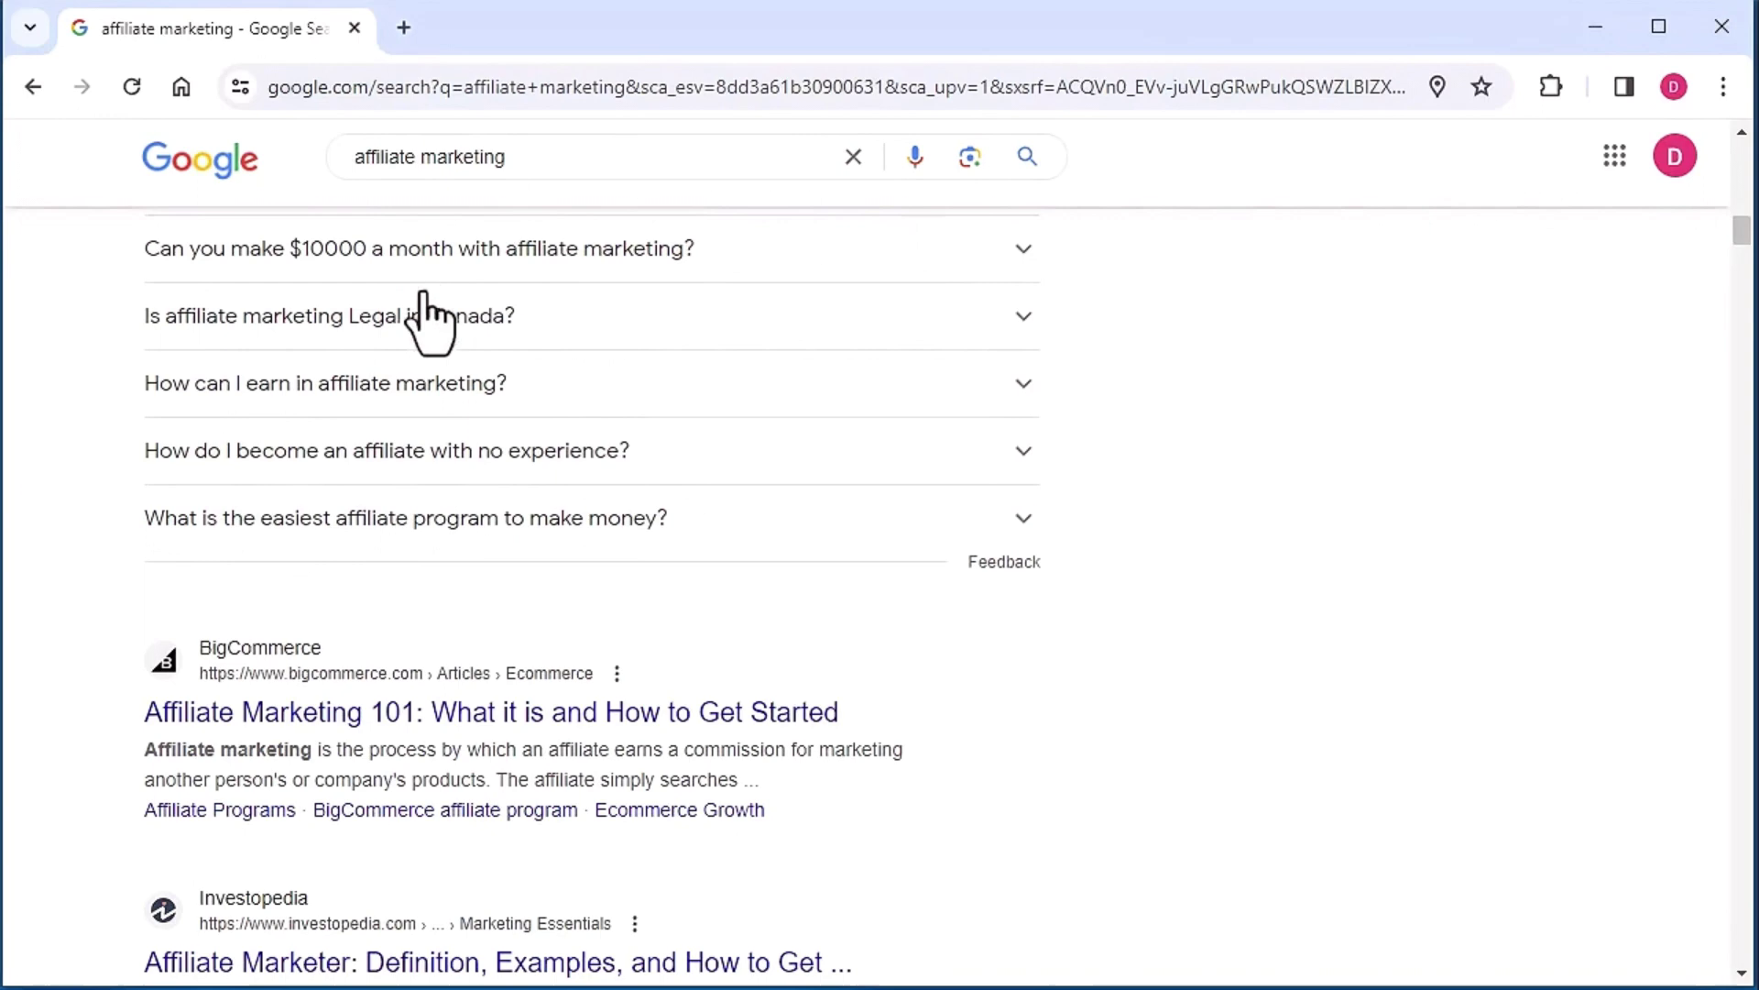
left_click(428, 529)
scroll(412, 586, "down", 5)
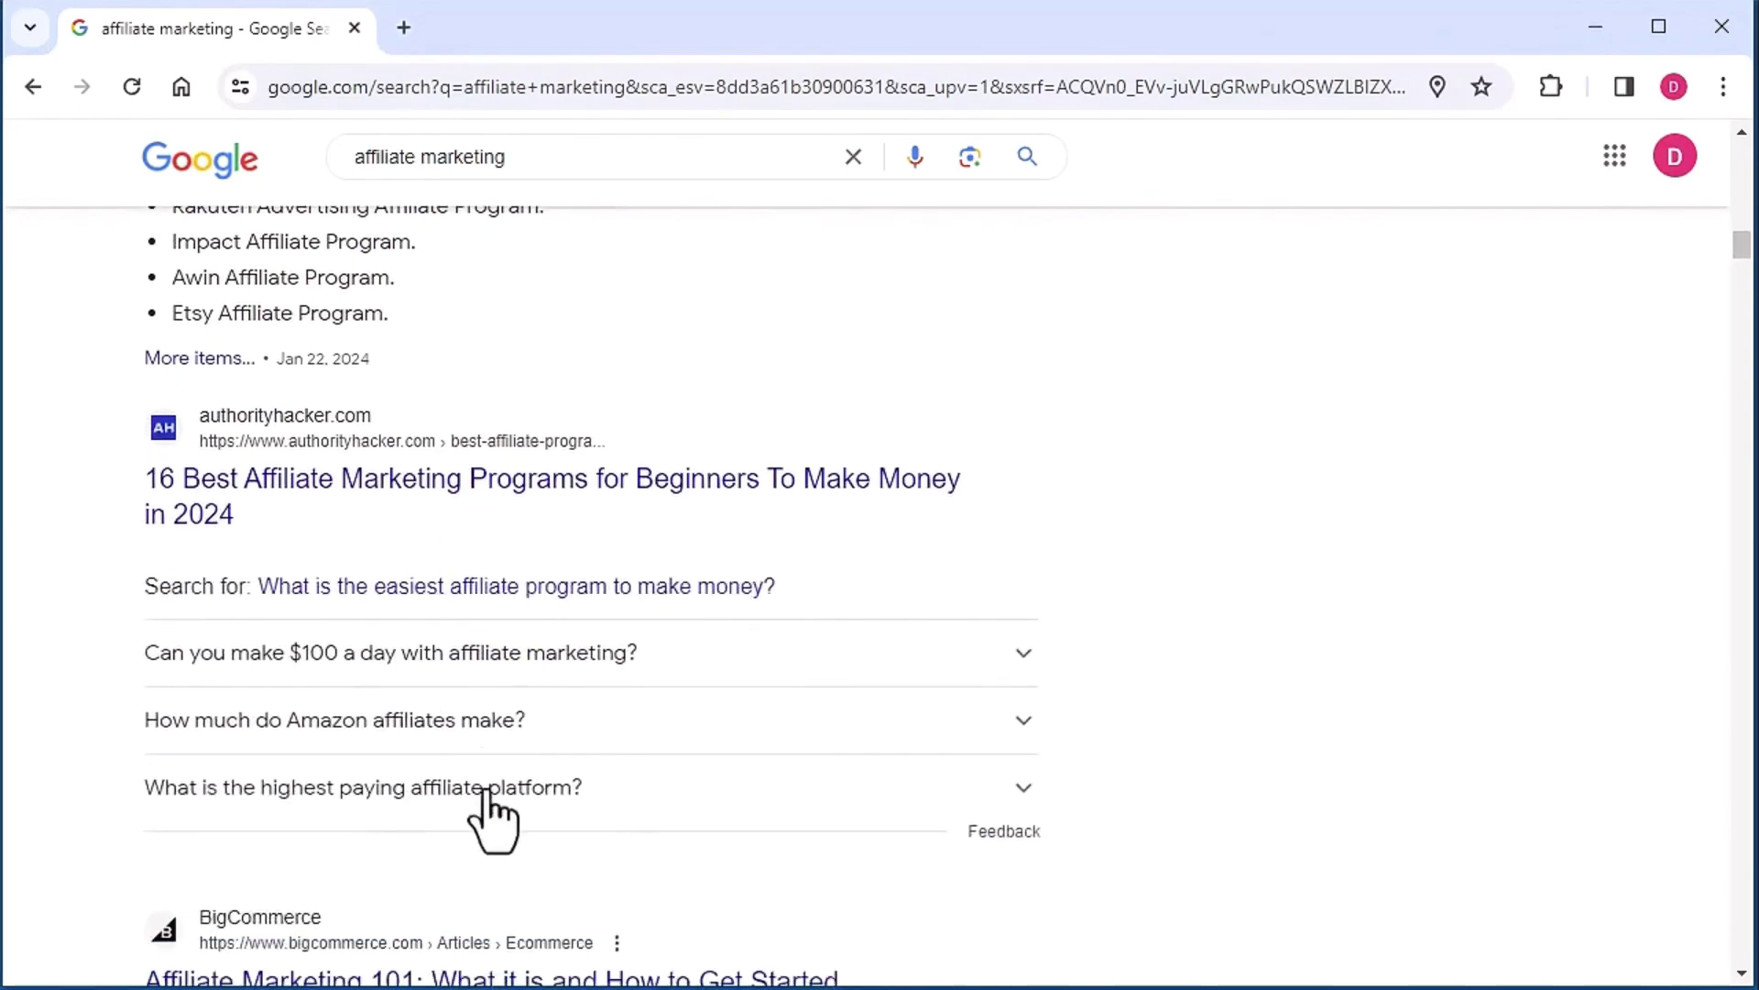
- Toggle the $100-a-day answer, then expand 'What is the fastest way to train a puppy?'
left_click(465, 653)
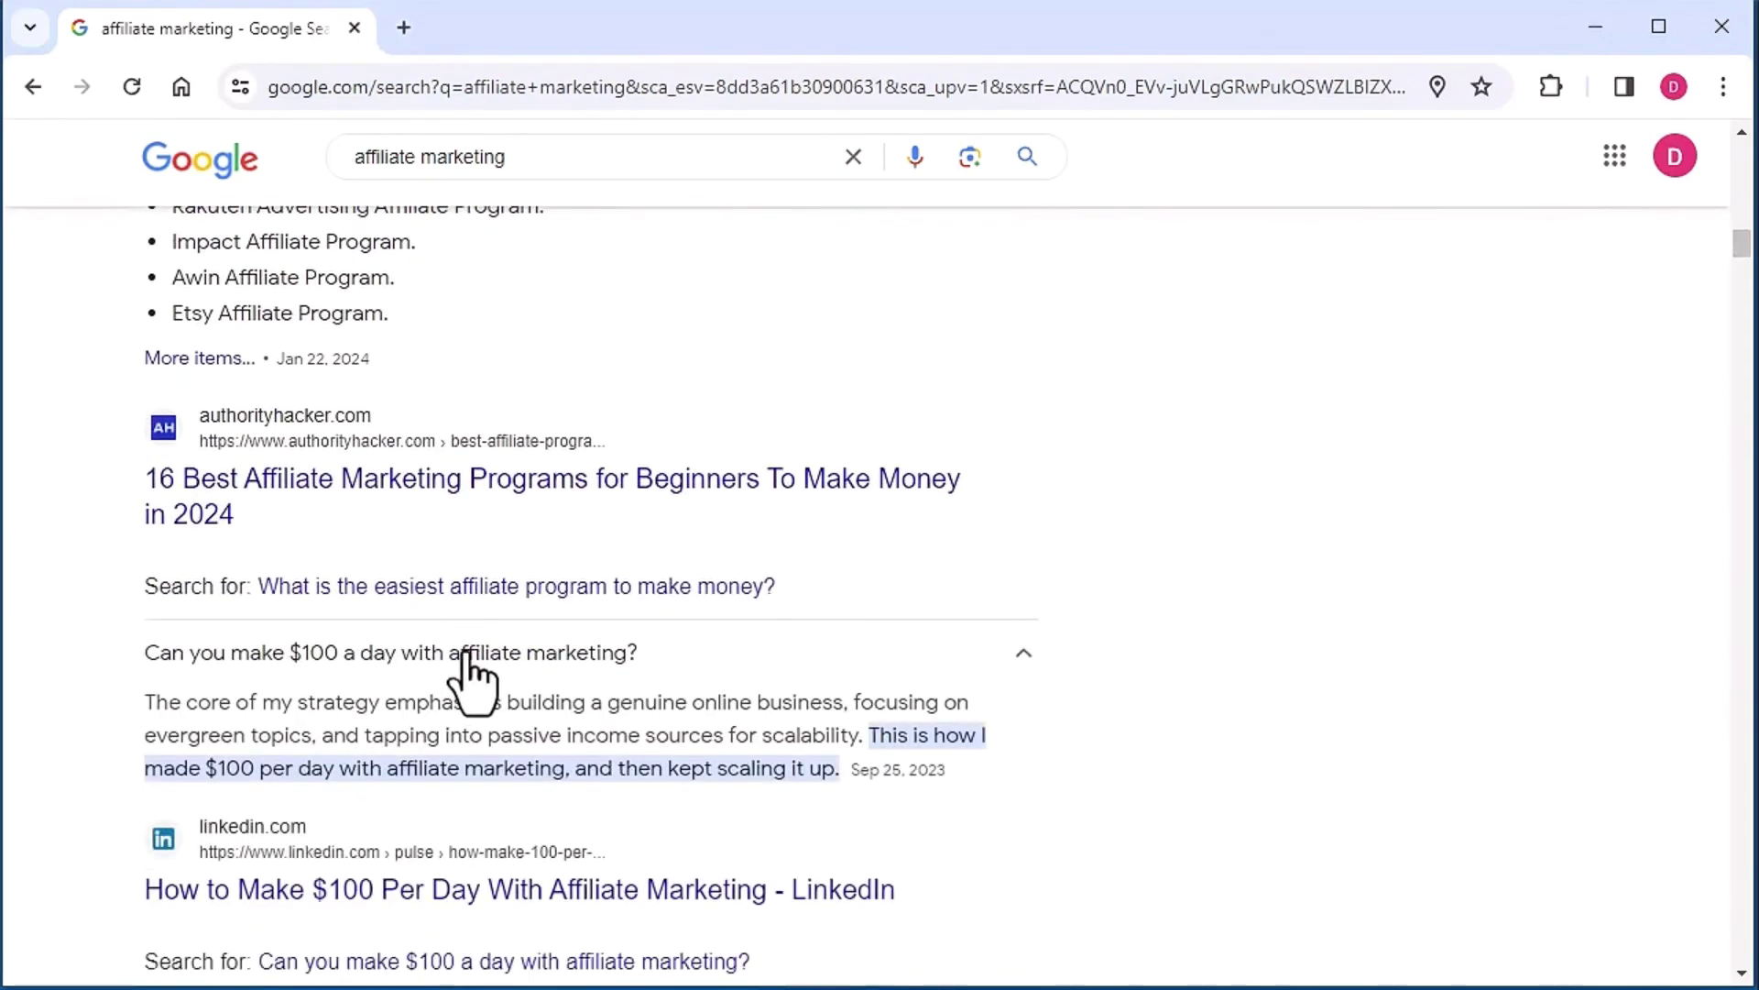
left_click(465, 652)
left_click(464, 652)
left_click(464, 653)
scroll(83, 682, "down", 5)
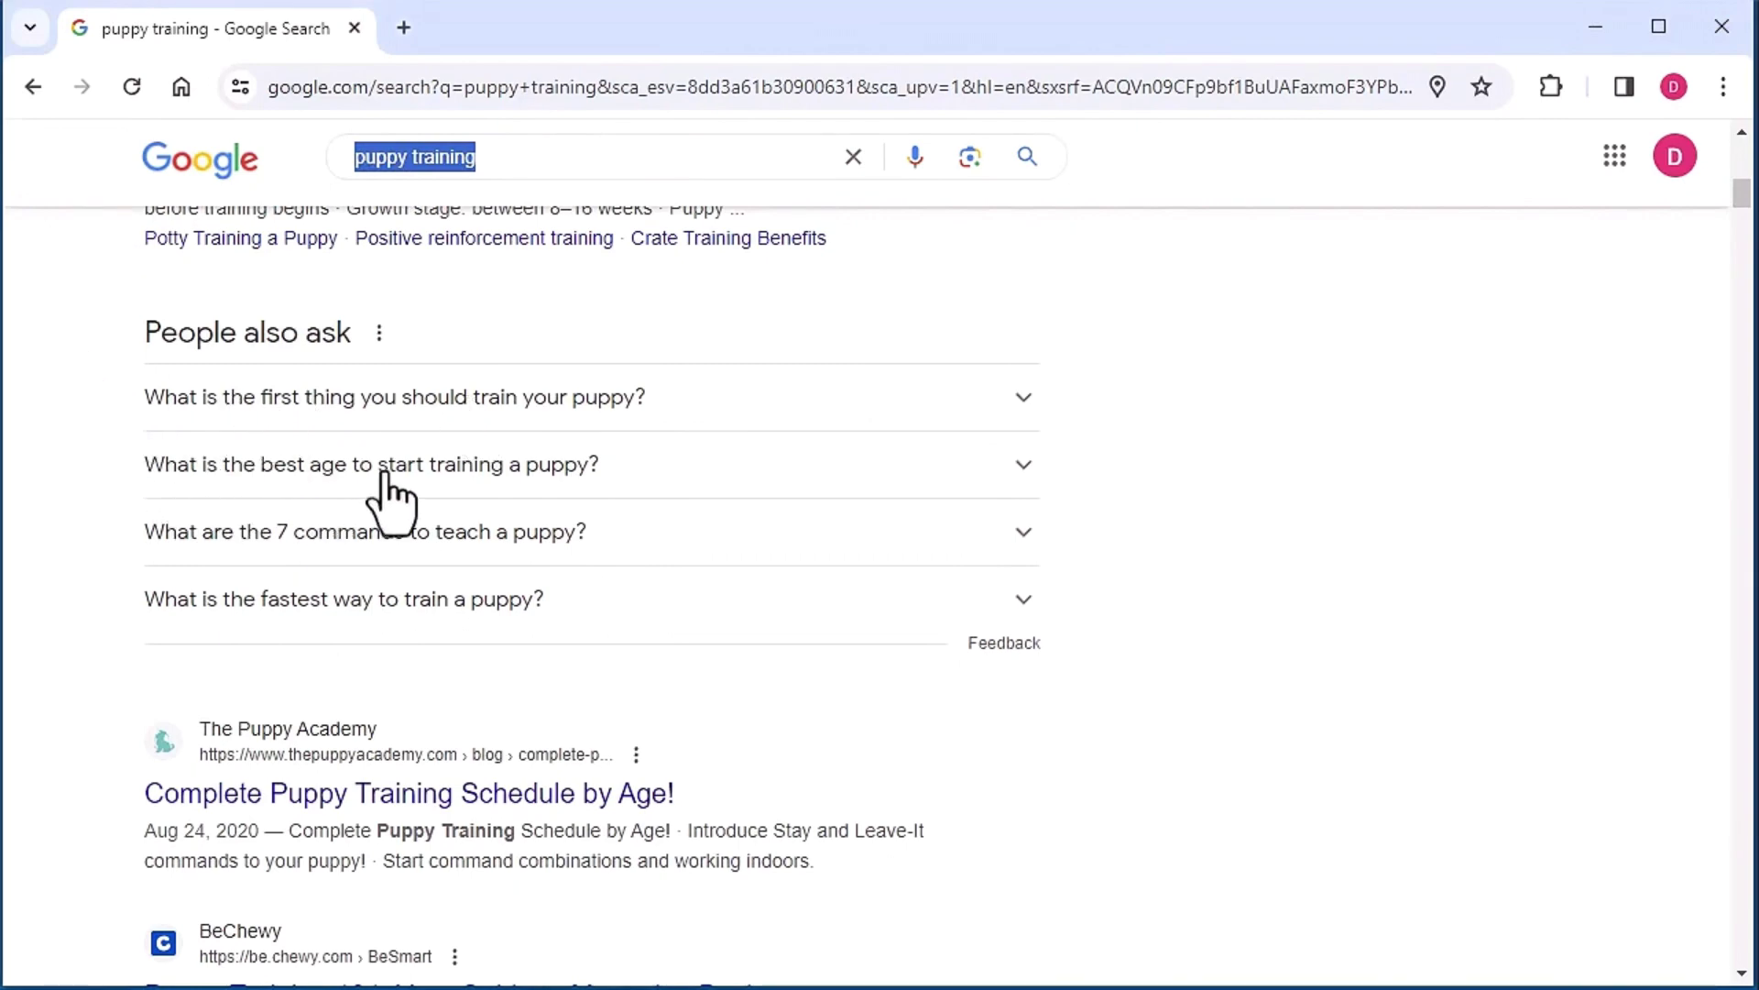
left_click(351, 605)
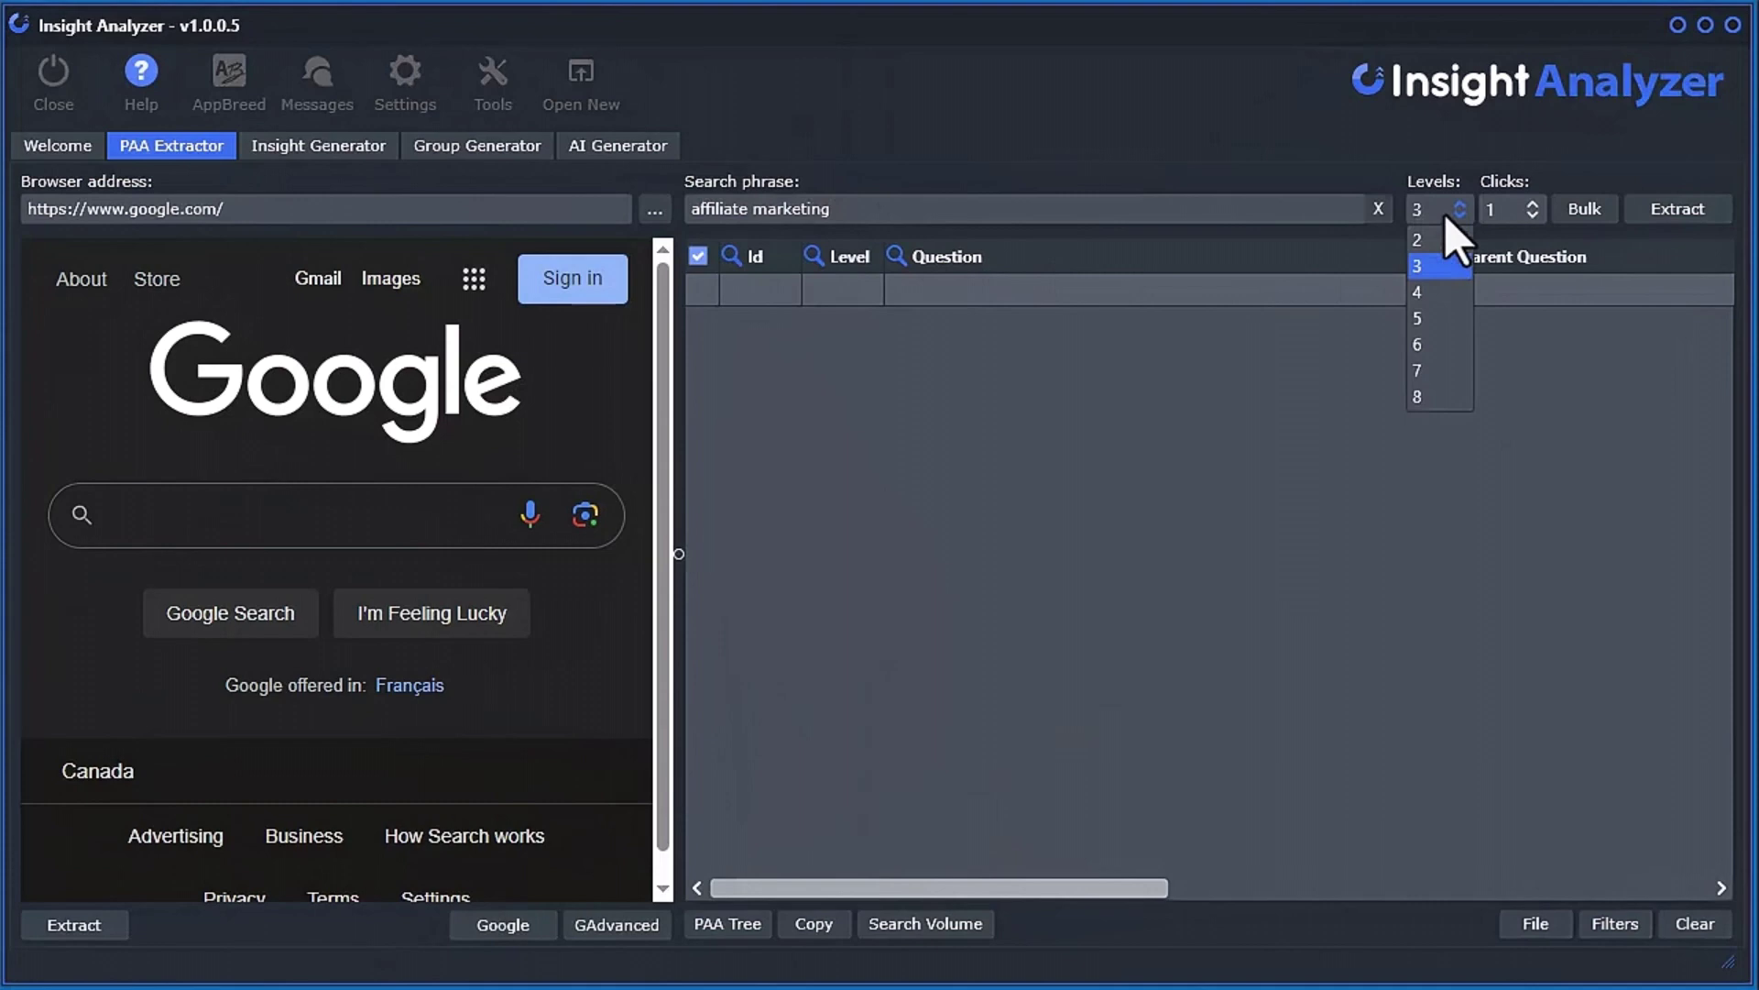
- Extract the affiliate marketing questions and scroll across to the Text column and back
left_click(1682, 220)
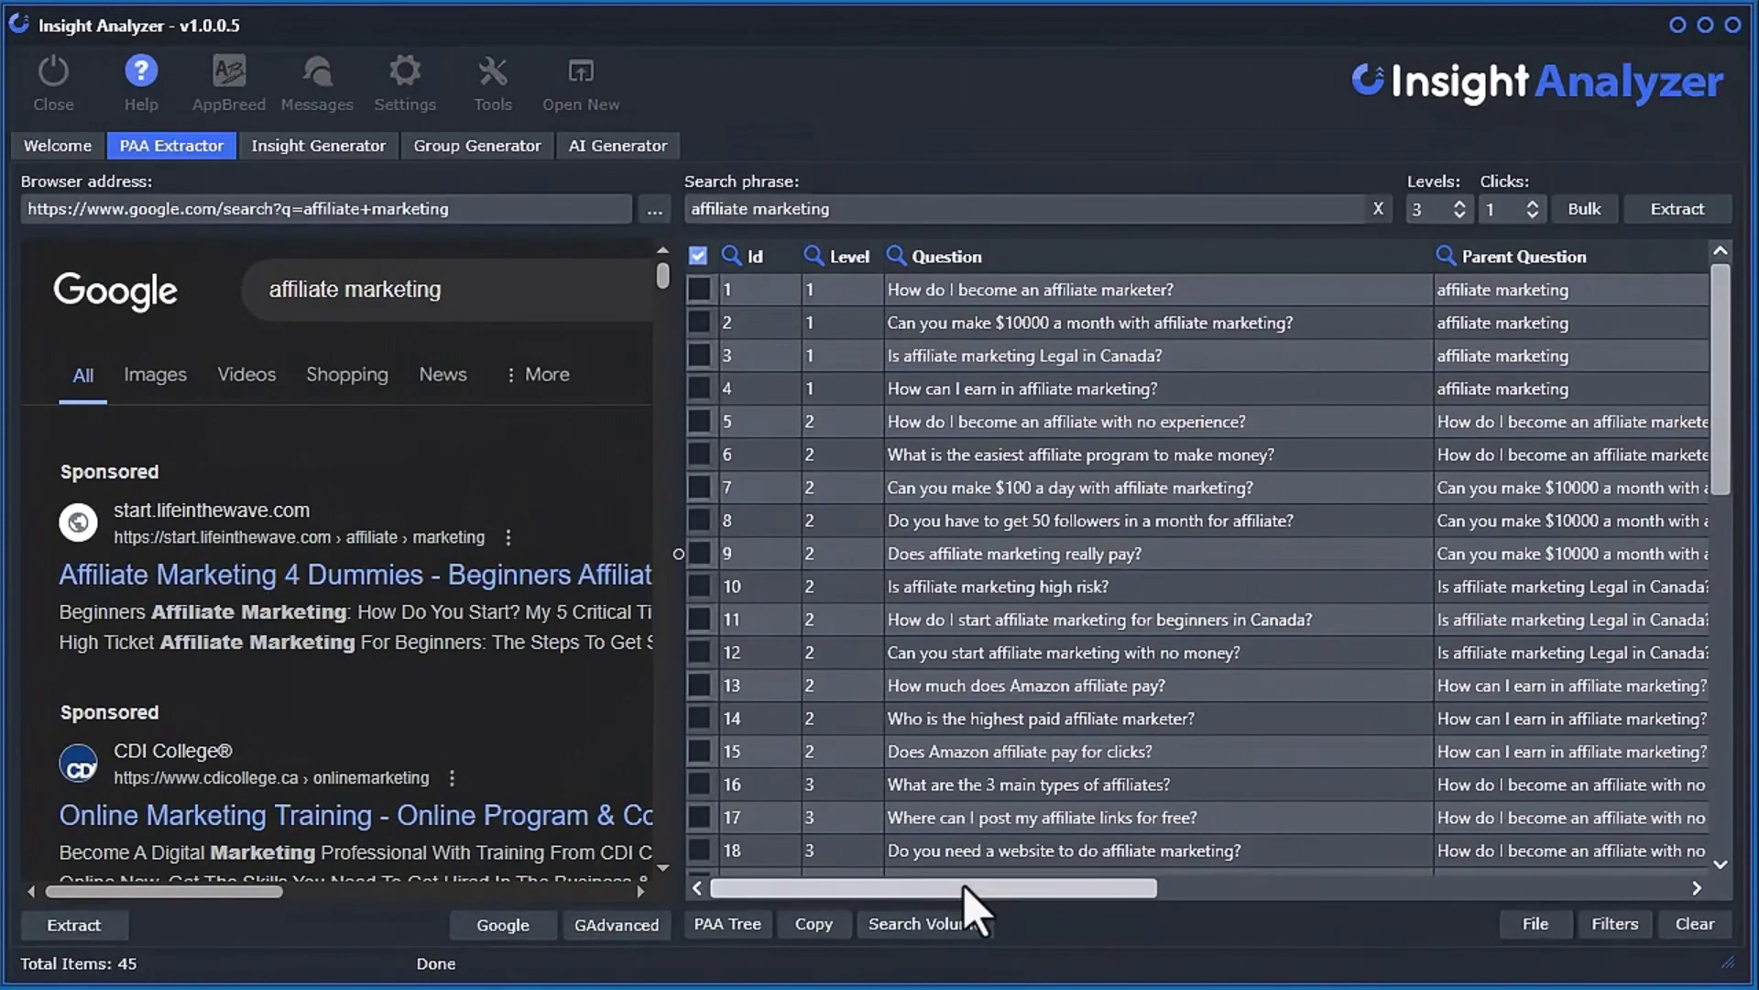
left_click_drag(976, 890, 1477, 925)
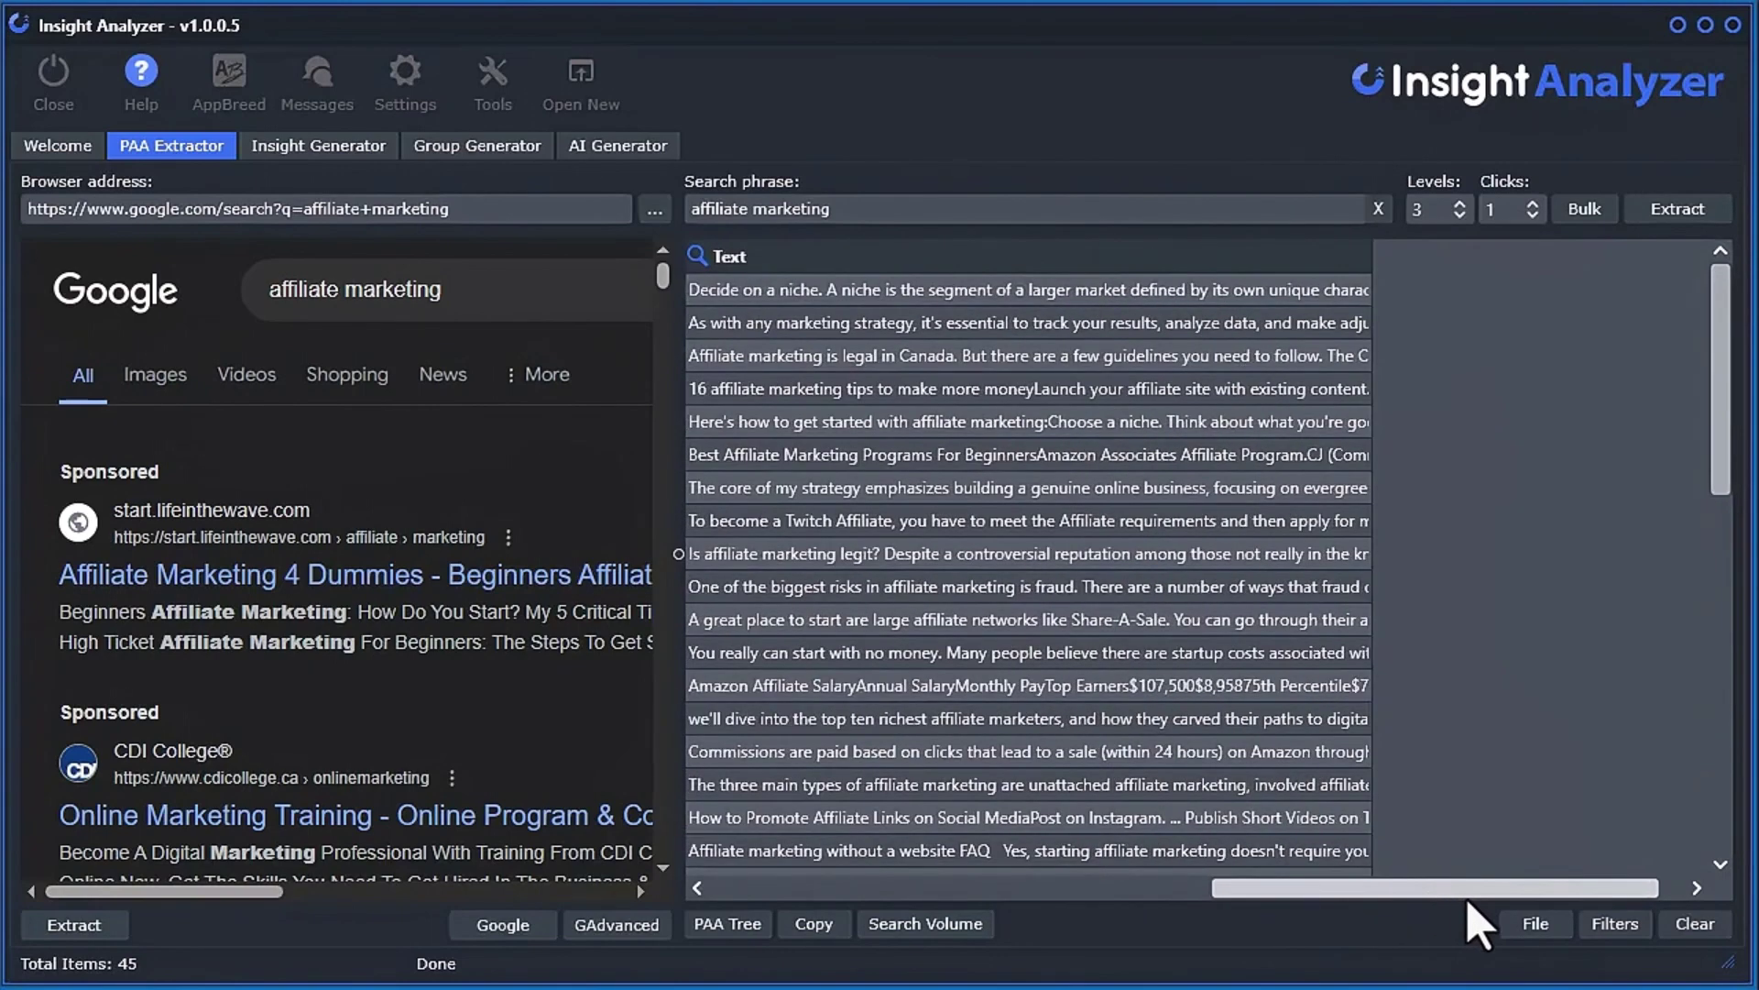
scroll(1173, 605, "left", 10)
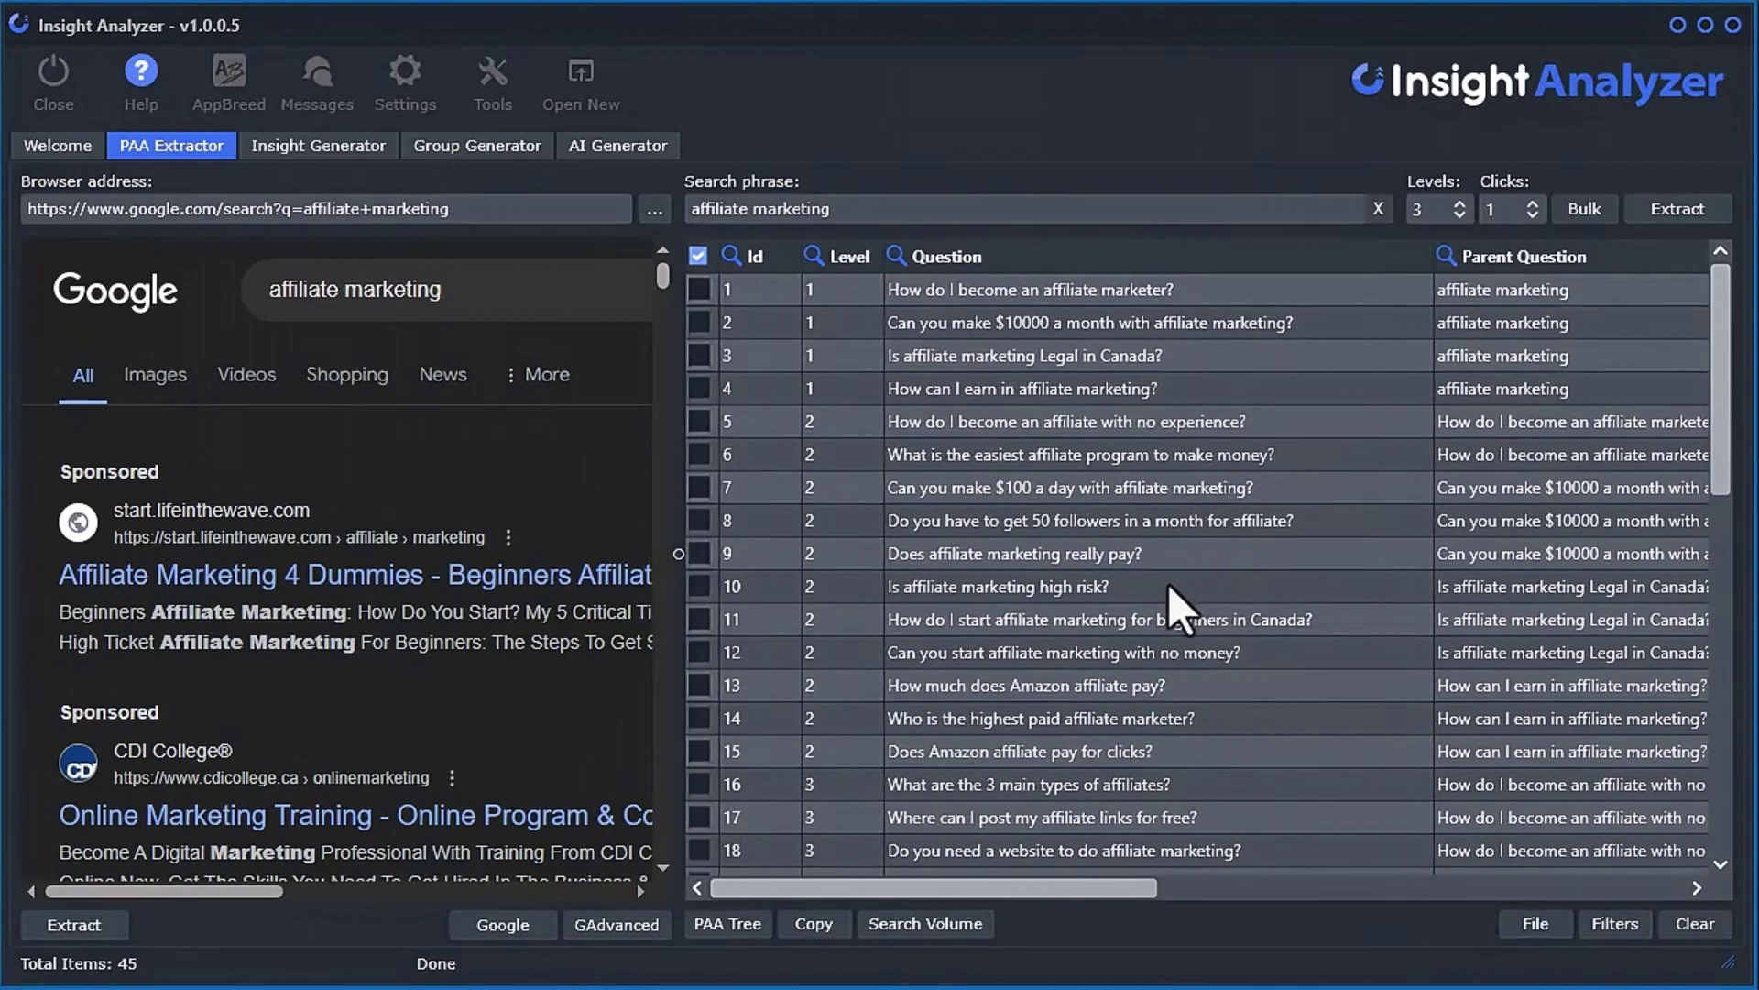
- Open the affiliate marketing PAA tree and pan around to its upper and lower branches
left_click(733, 926)
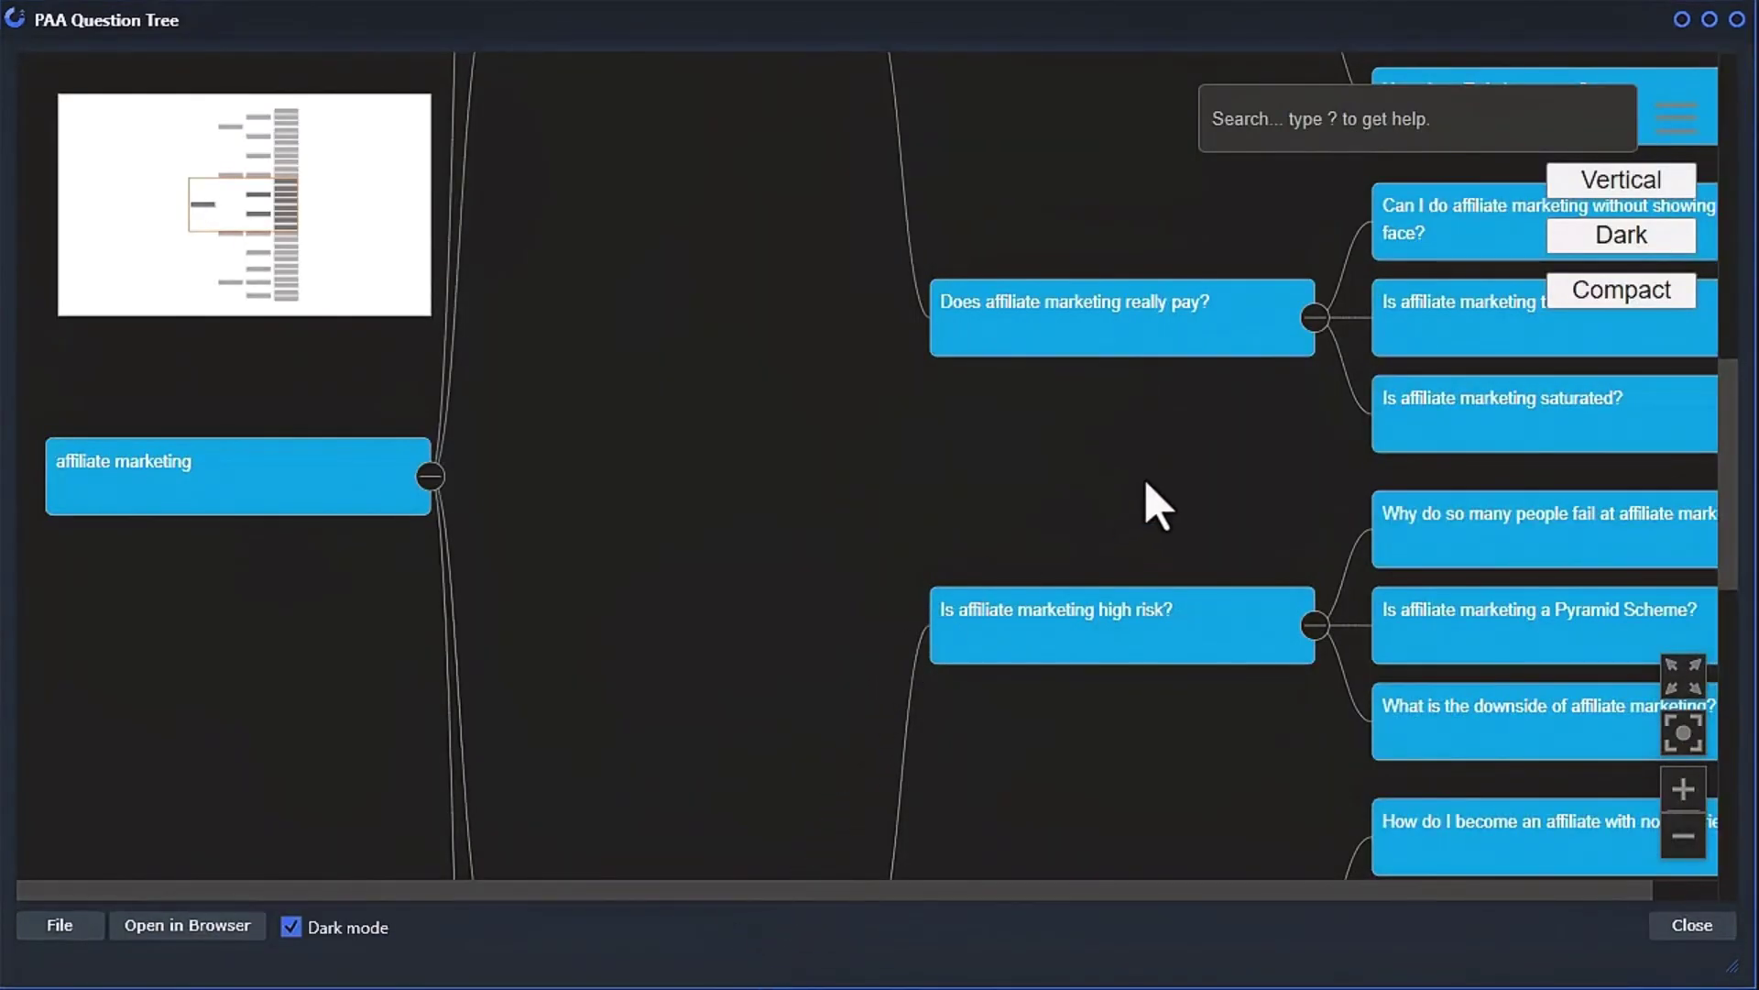
scroll(1157, 506, "down", 3)
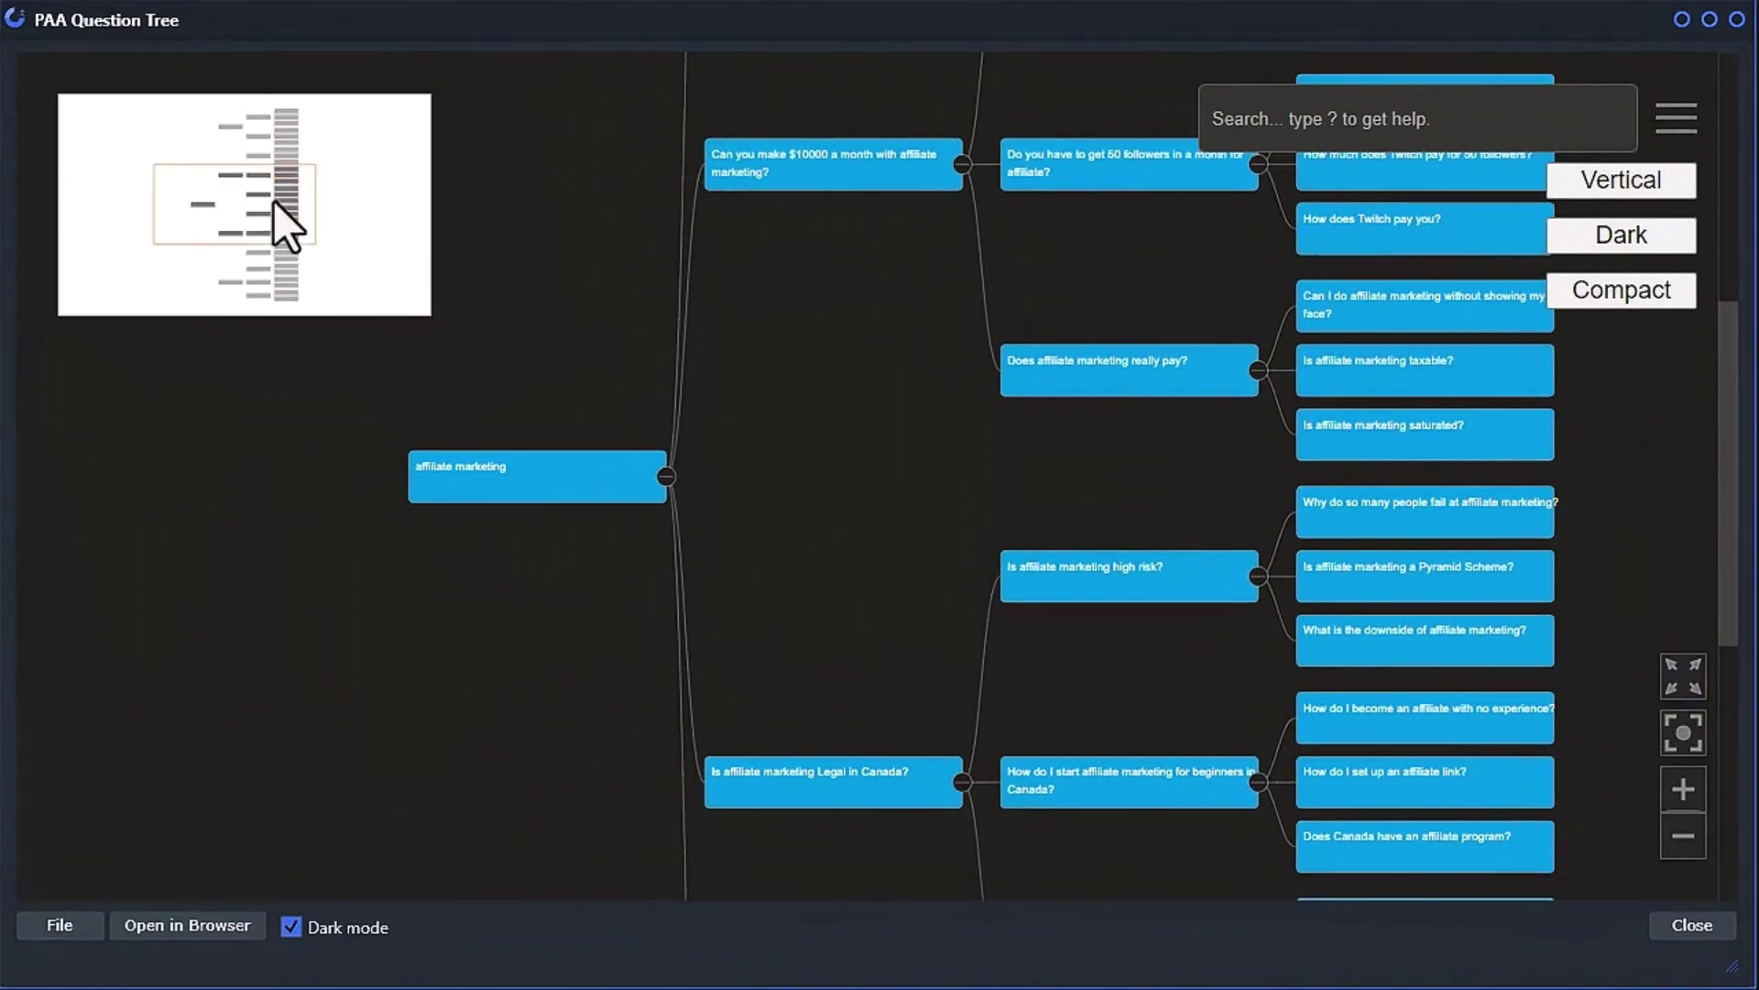
left_click_drag(280, 201, 298, 139)
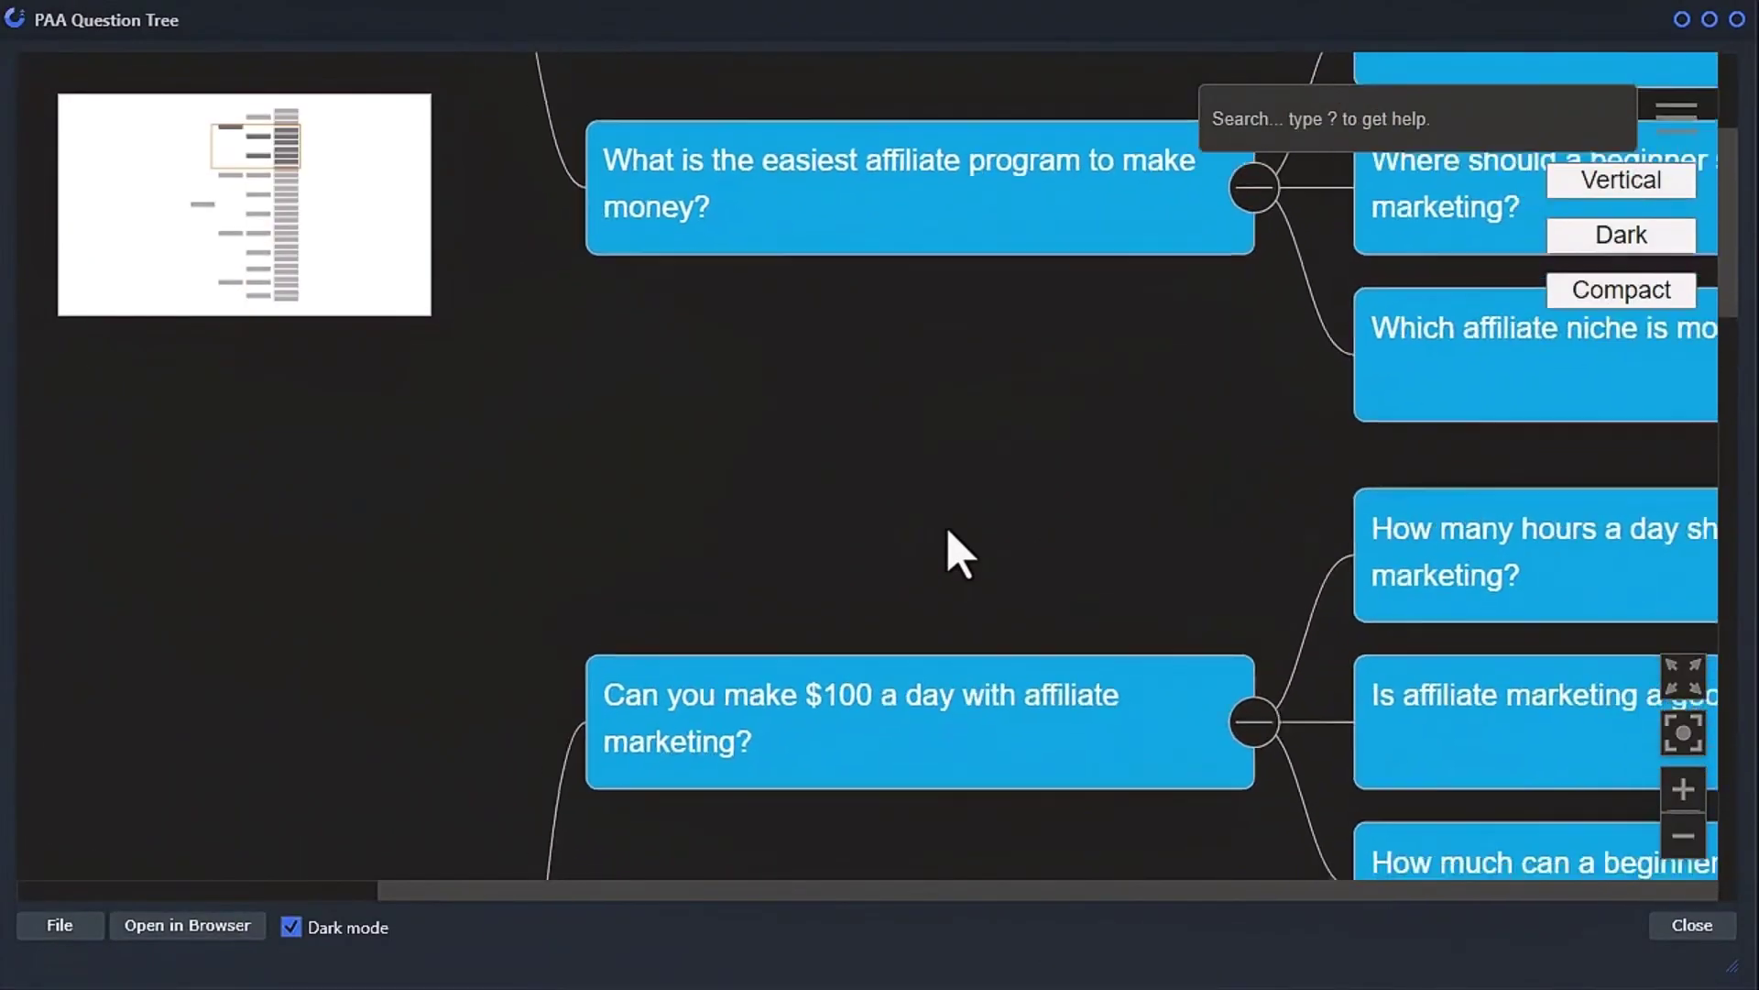
scroll(958, 550, "down", 5)
mouse_move(981, 403)
left_mouse_down()
mouse_move(970, 373)
mouse_move(761, 376)
mouse_move(669, 236)
mouse_move(719, 137)
left_mouse_up()
left_click_drag(696, 679, 710, 392)
- Collapse the high-risk branch, toggle Legal in Canada, and inspect two question details
left_click(757, 436)
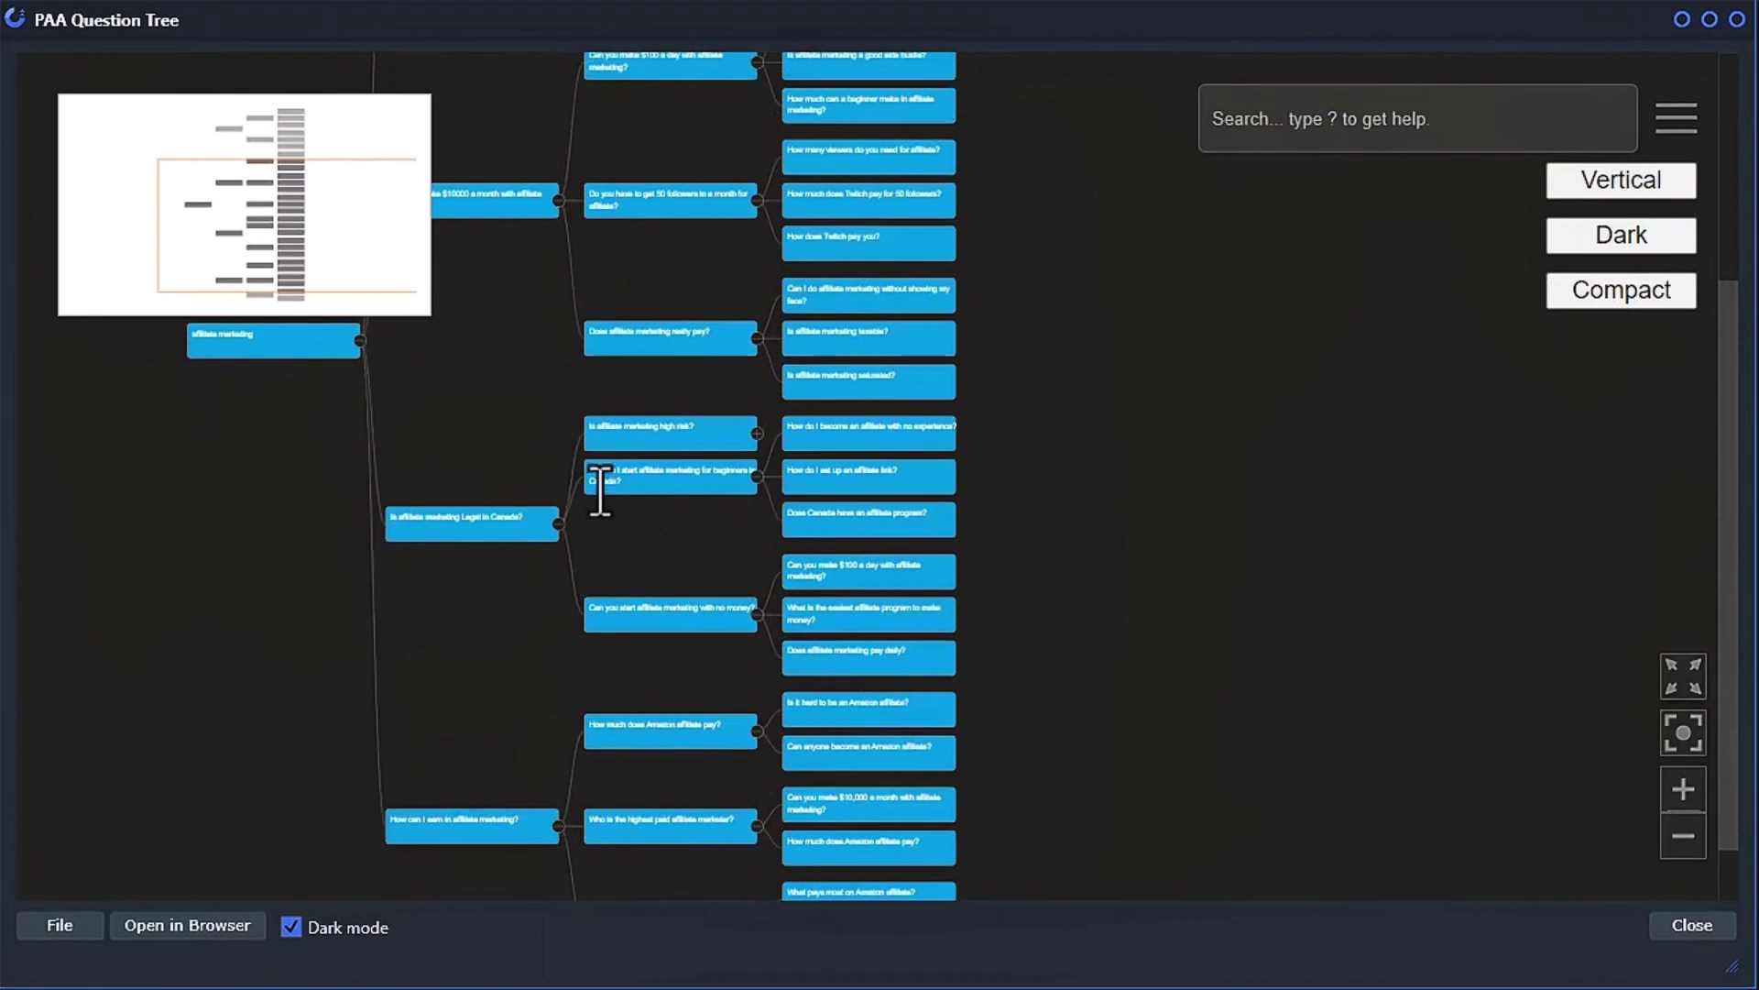
left_click(558, 526)
left_click(558, 526)
left_click(664, 478)
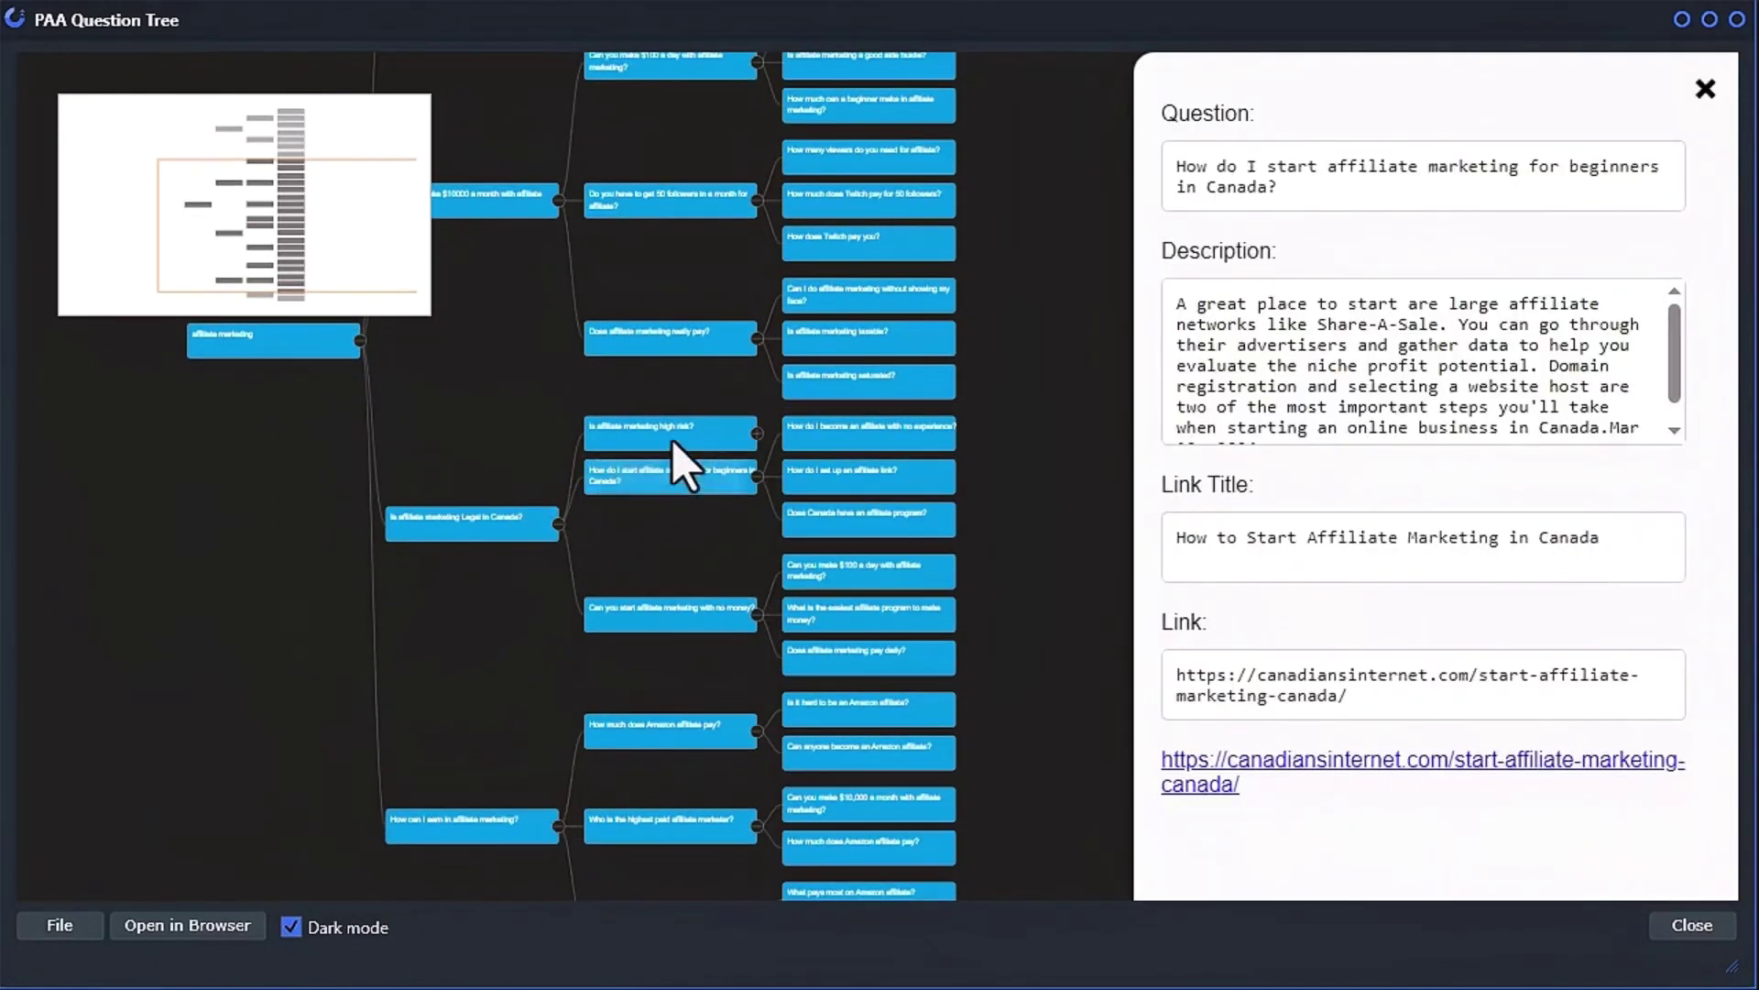
left_click(668, 438)
left_click(911, 456)
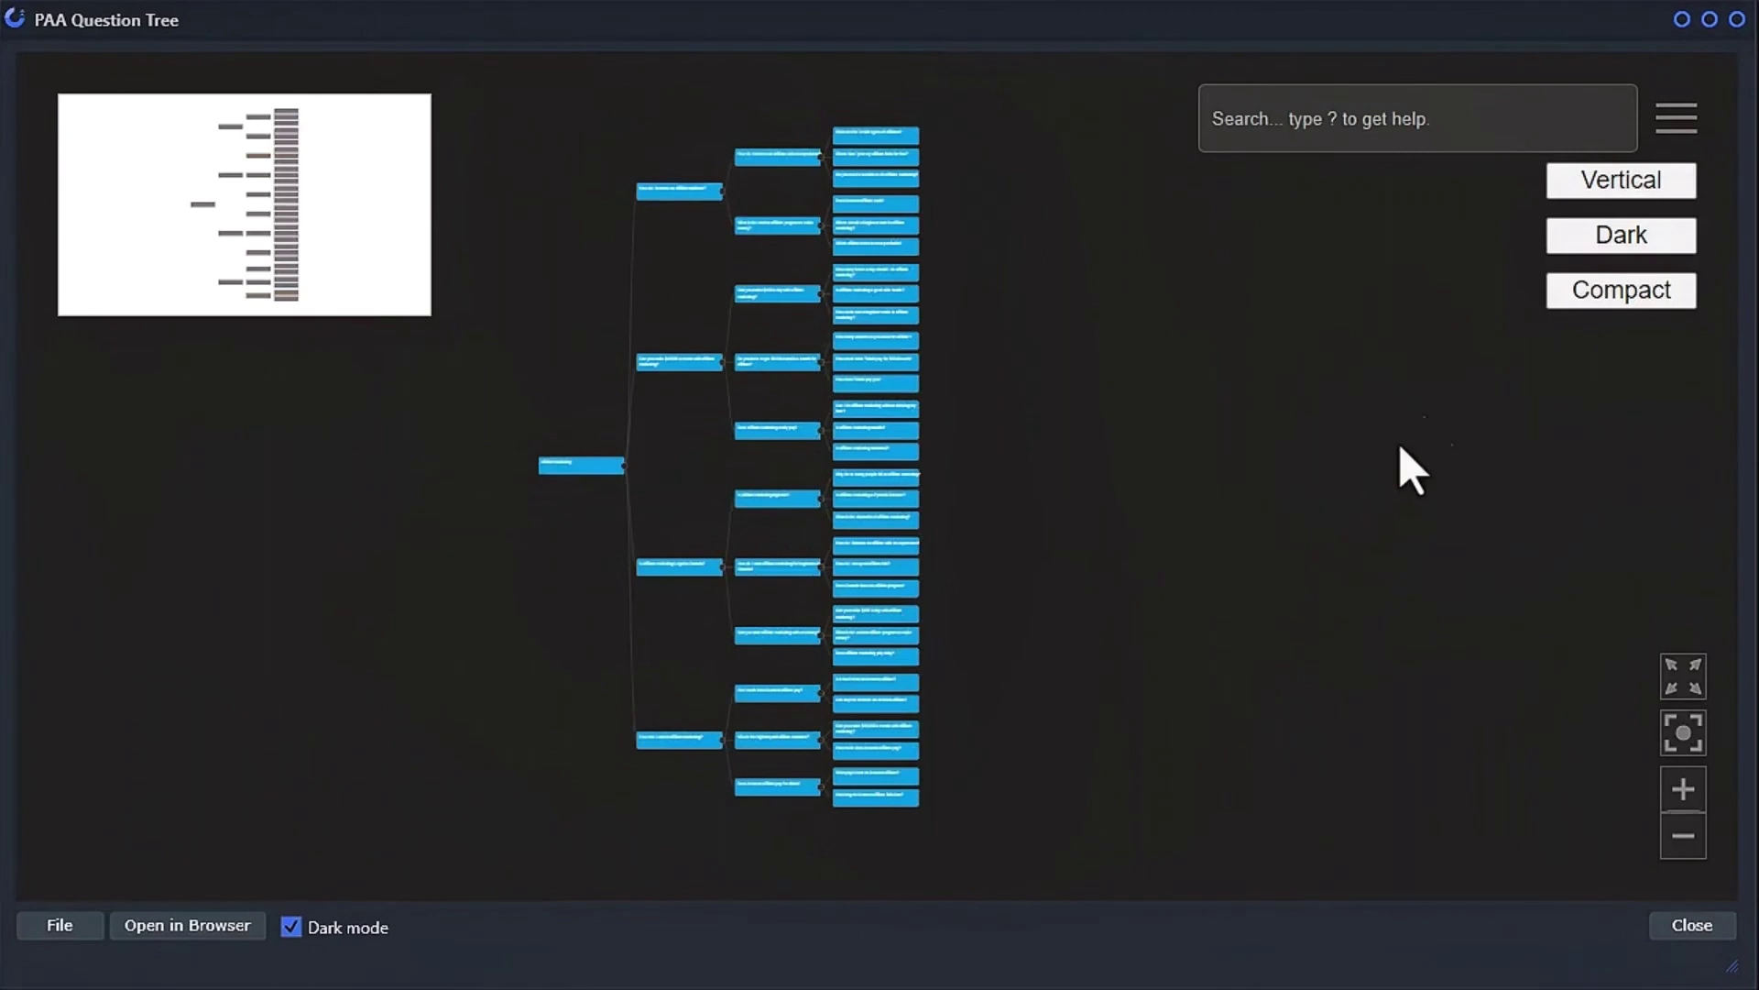
- Toggle the tree layout, shift the tree, and switch to full-size question boxes
left_click(1592, 187)
left_click(1594, 188)
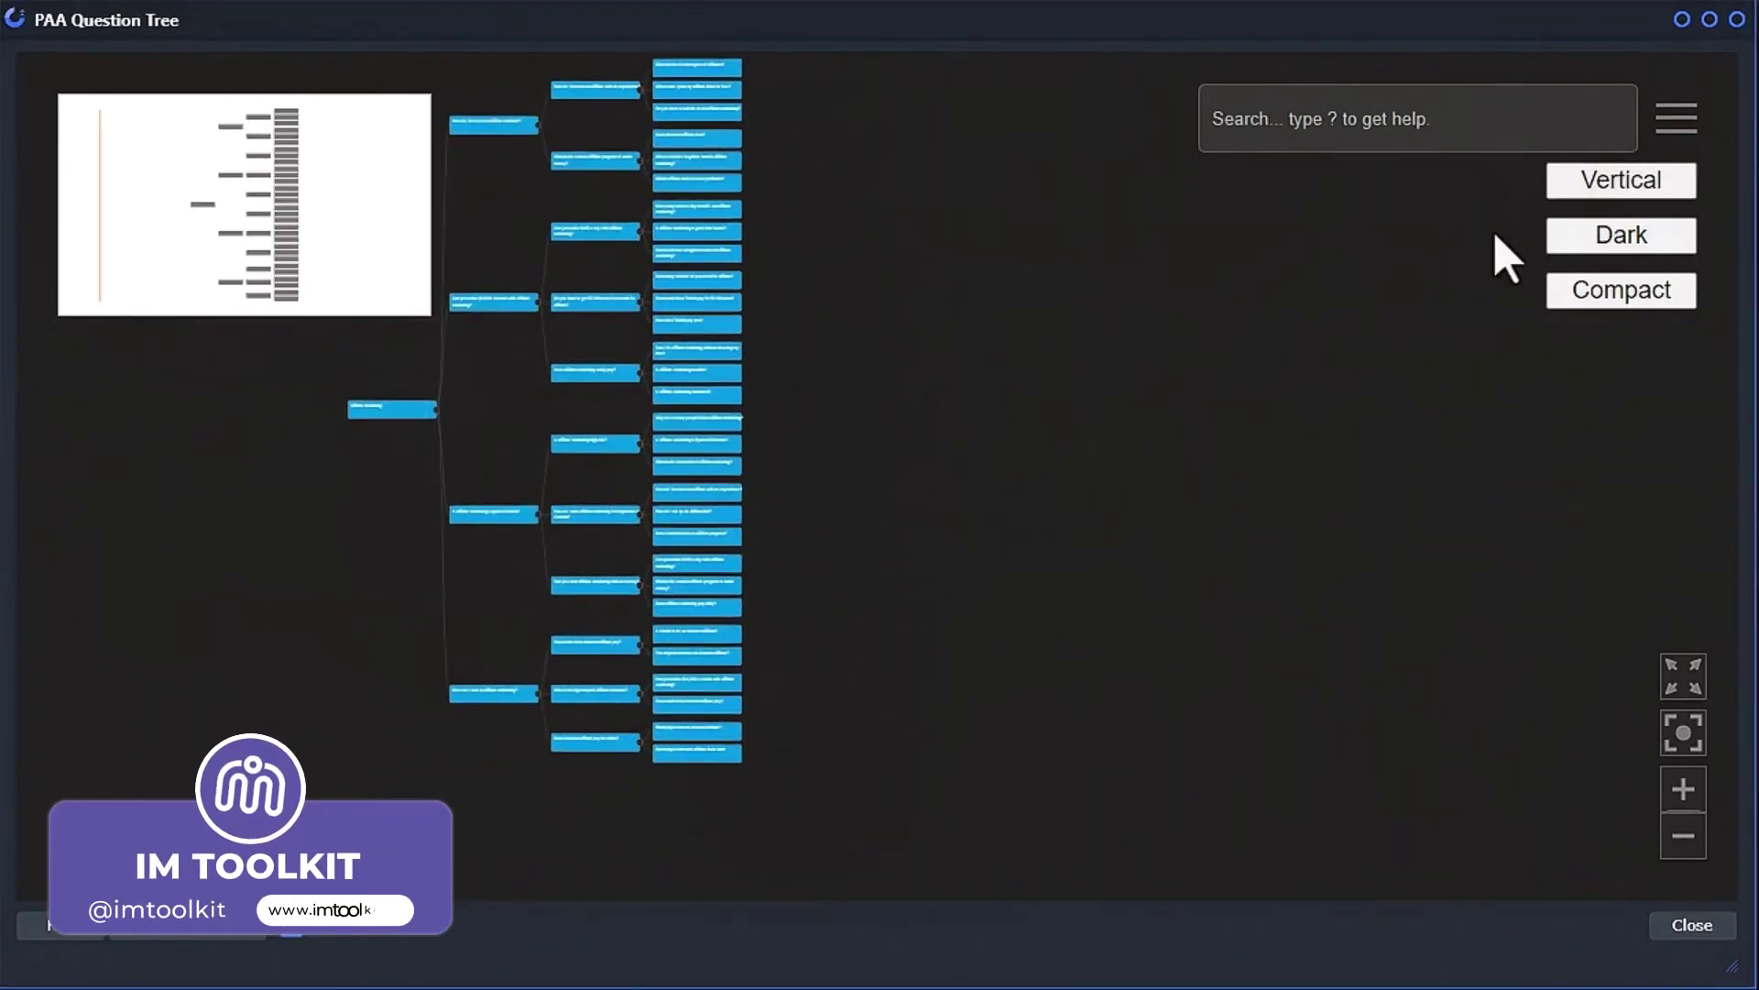
left_click_drag(857, 362, 1136, 454)
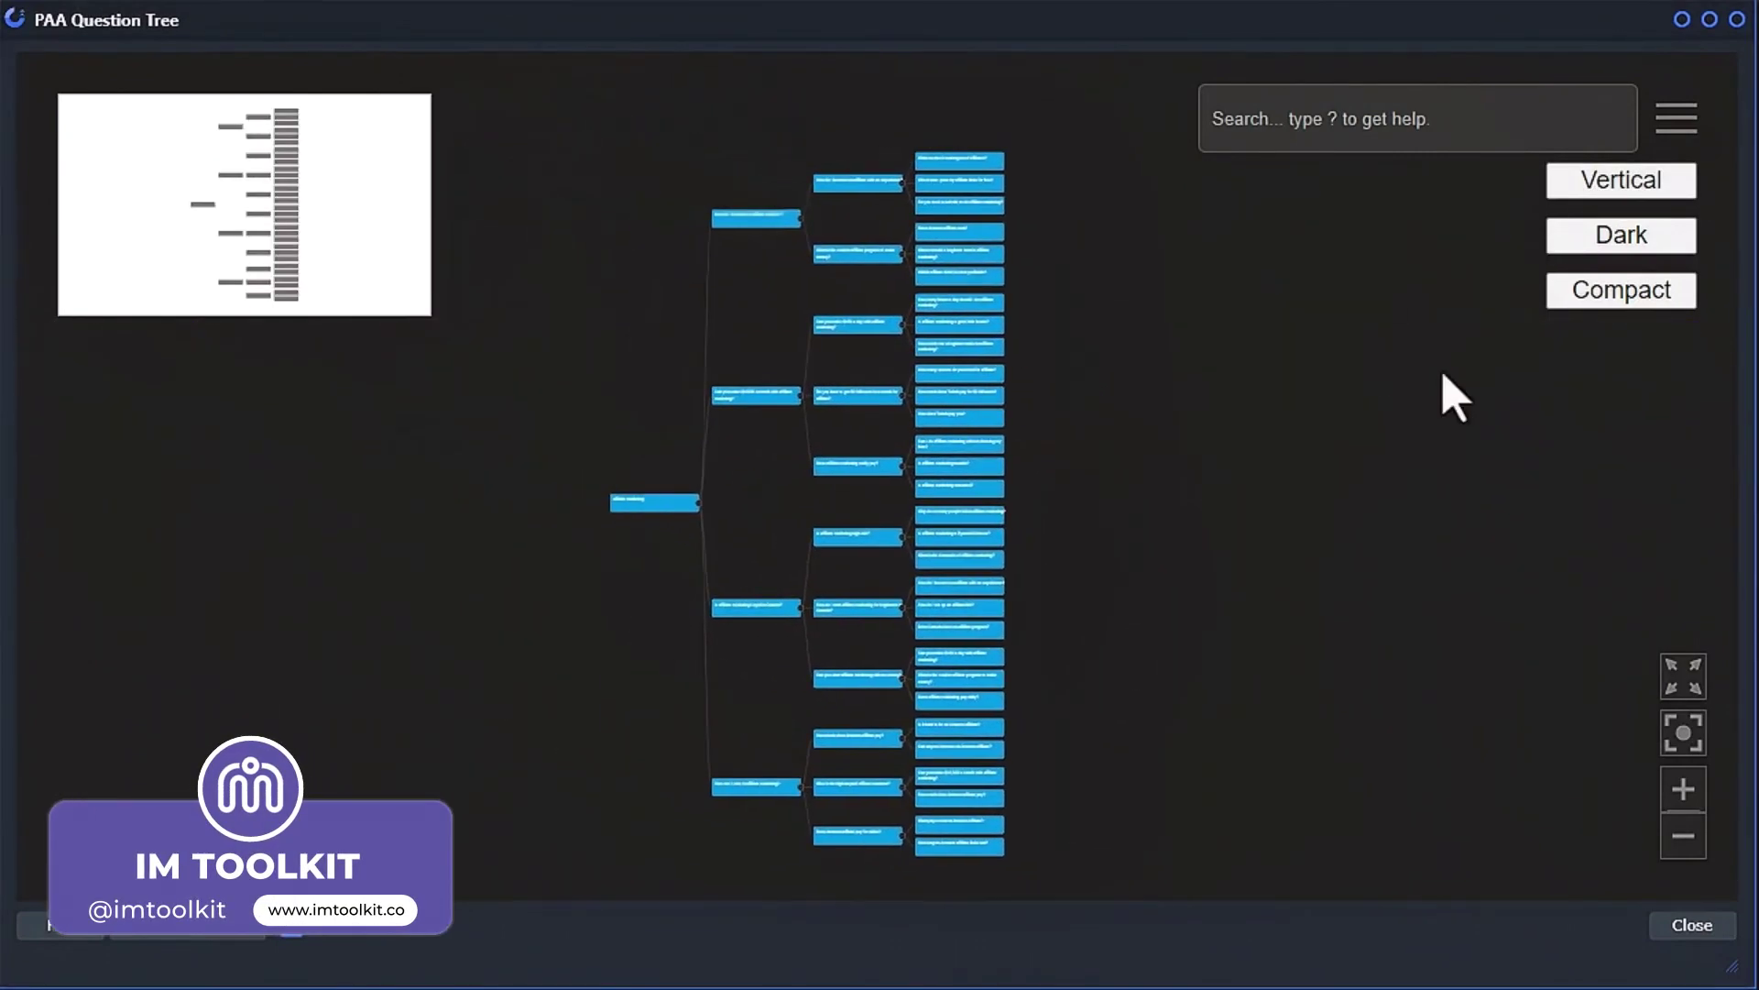
left_click(1643, 287)
scroll(911, 480, "up", 5)
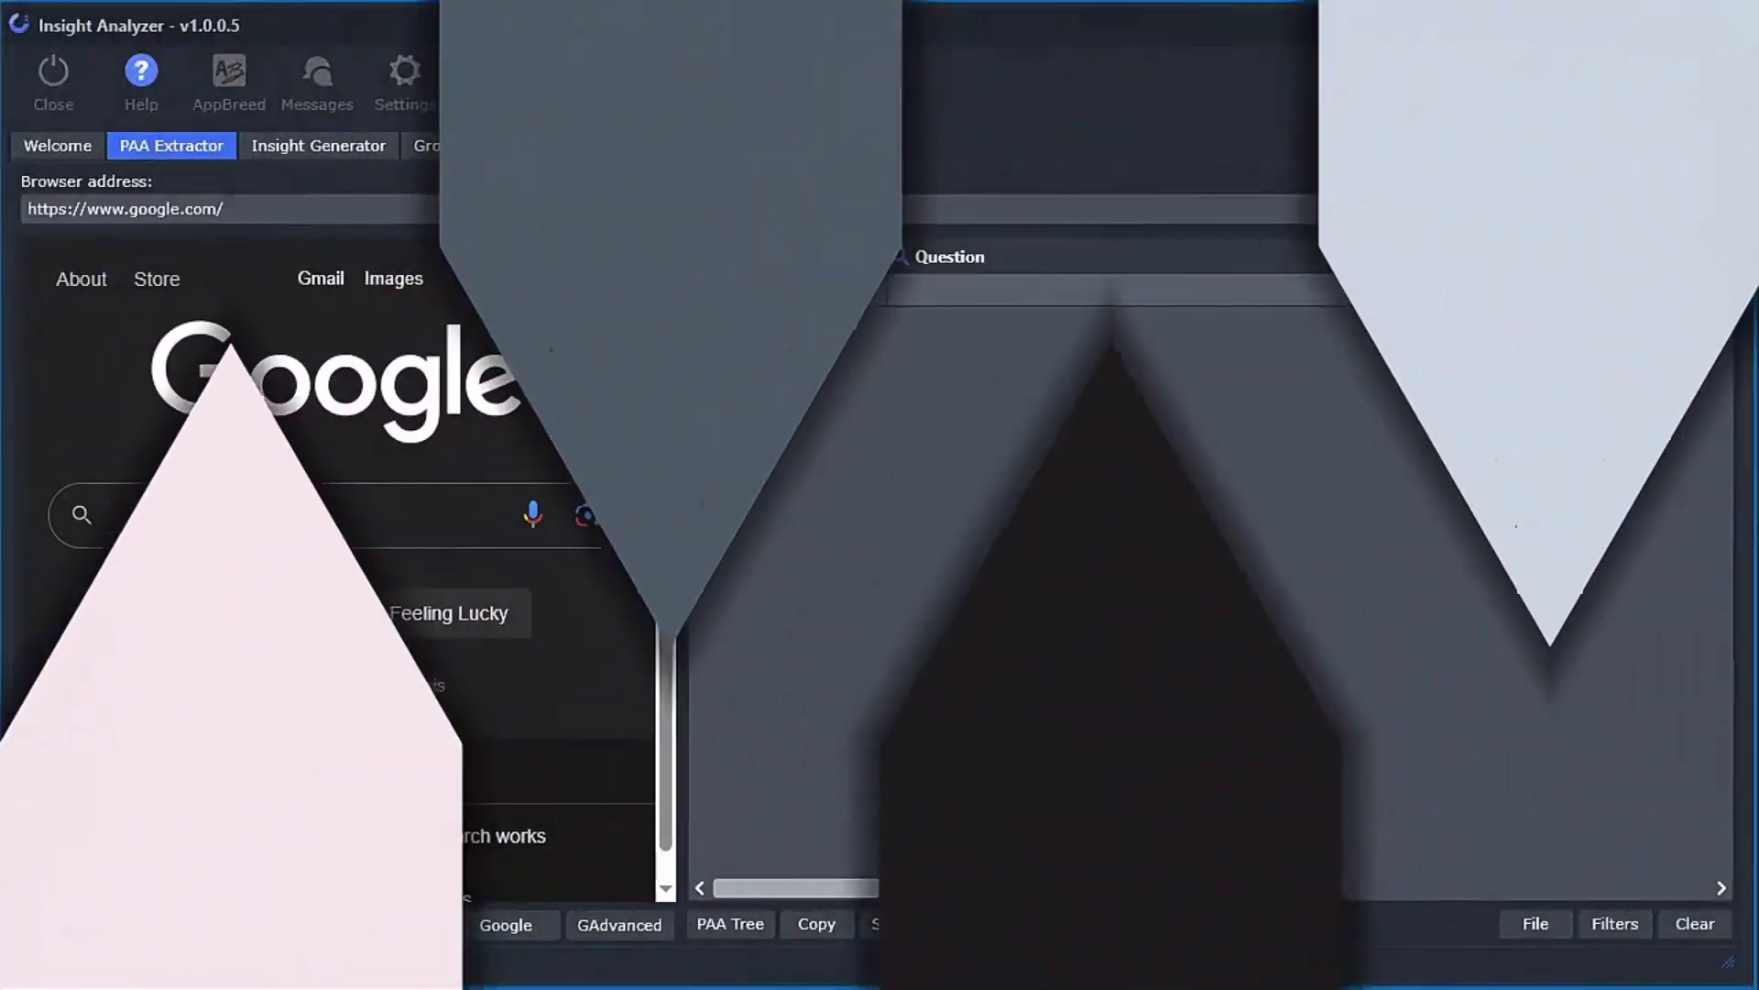
- Re-extract puppy training at a new depth, then load 80 pasted topics into Bulk with 2 levels
left_click(1455, 210)
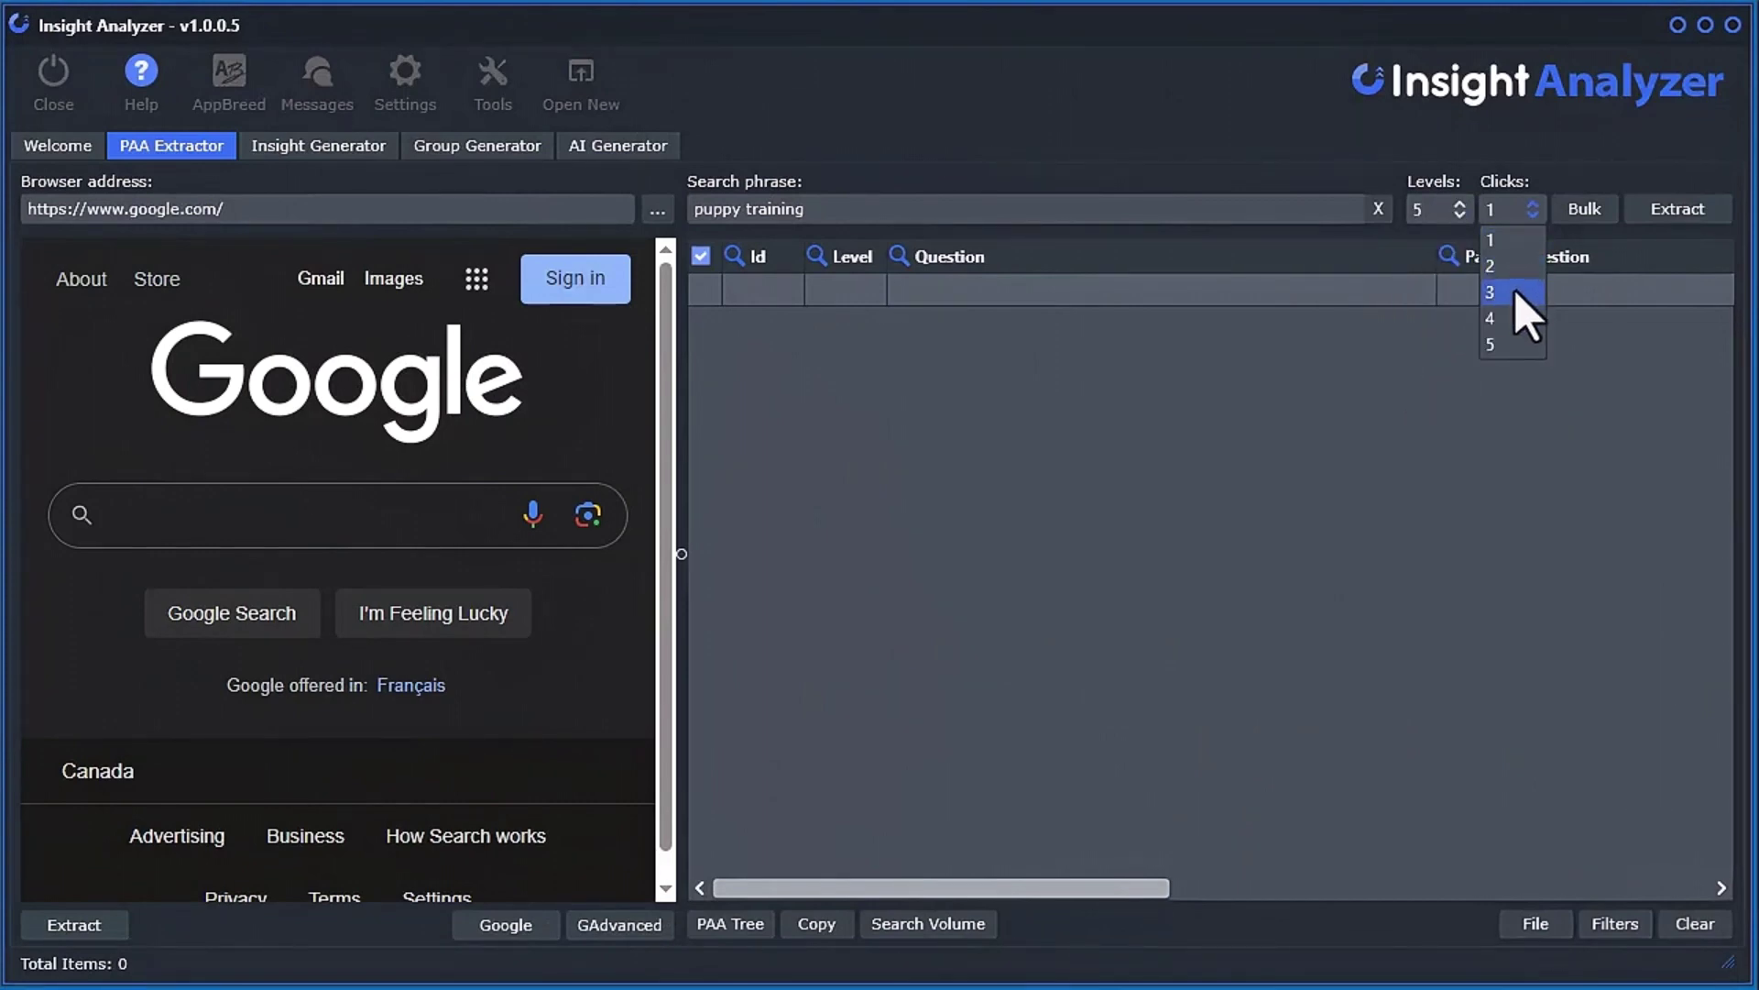
left_click(1678, 209)
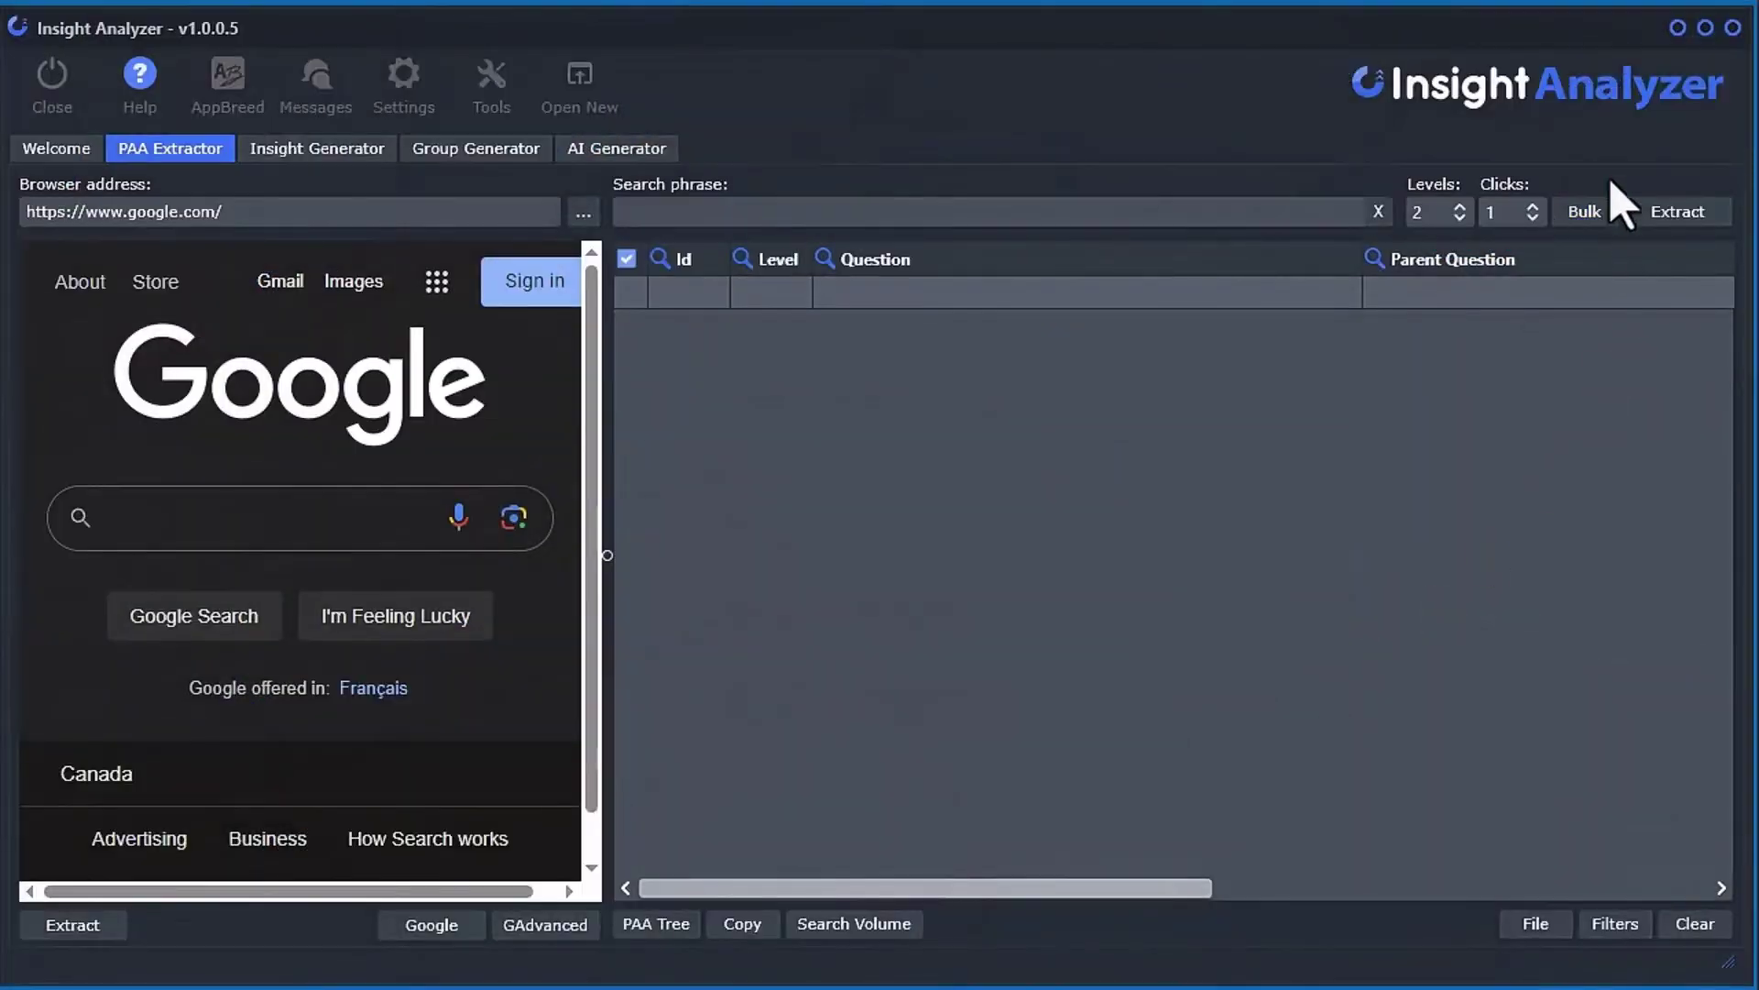
left_click(1586, 212)
right_click(732, 376)
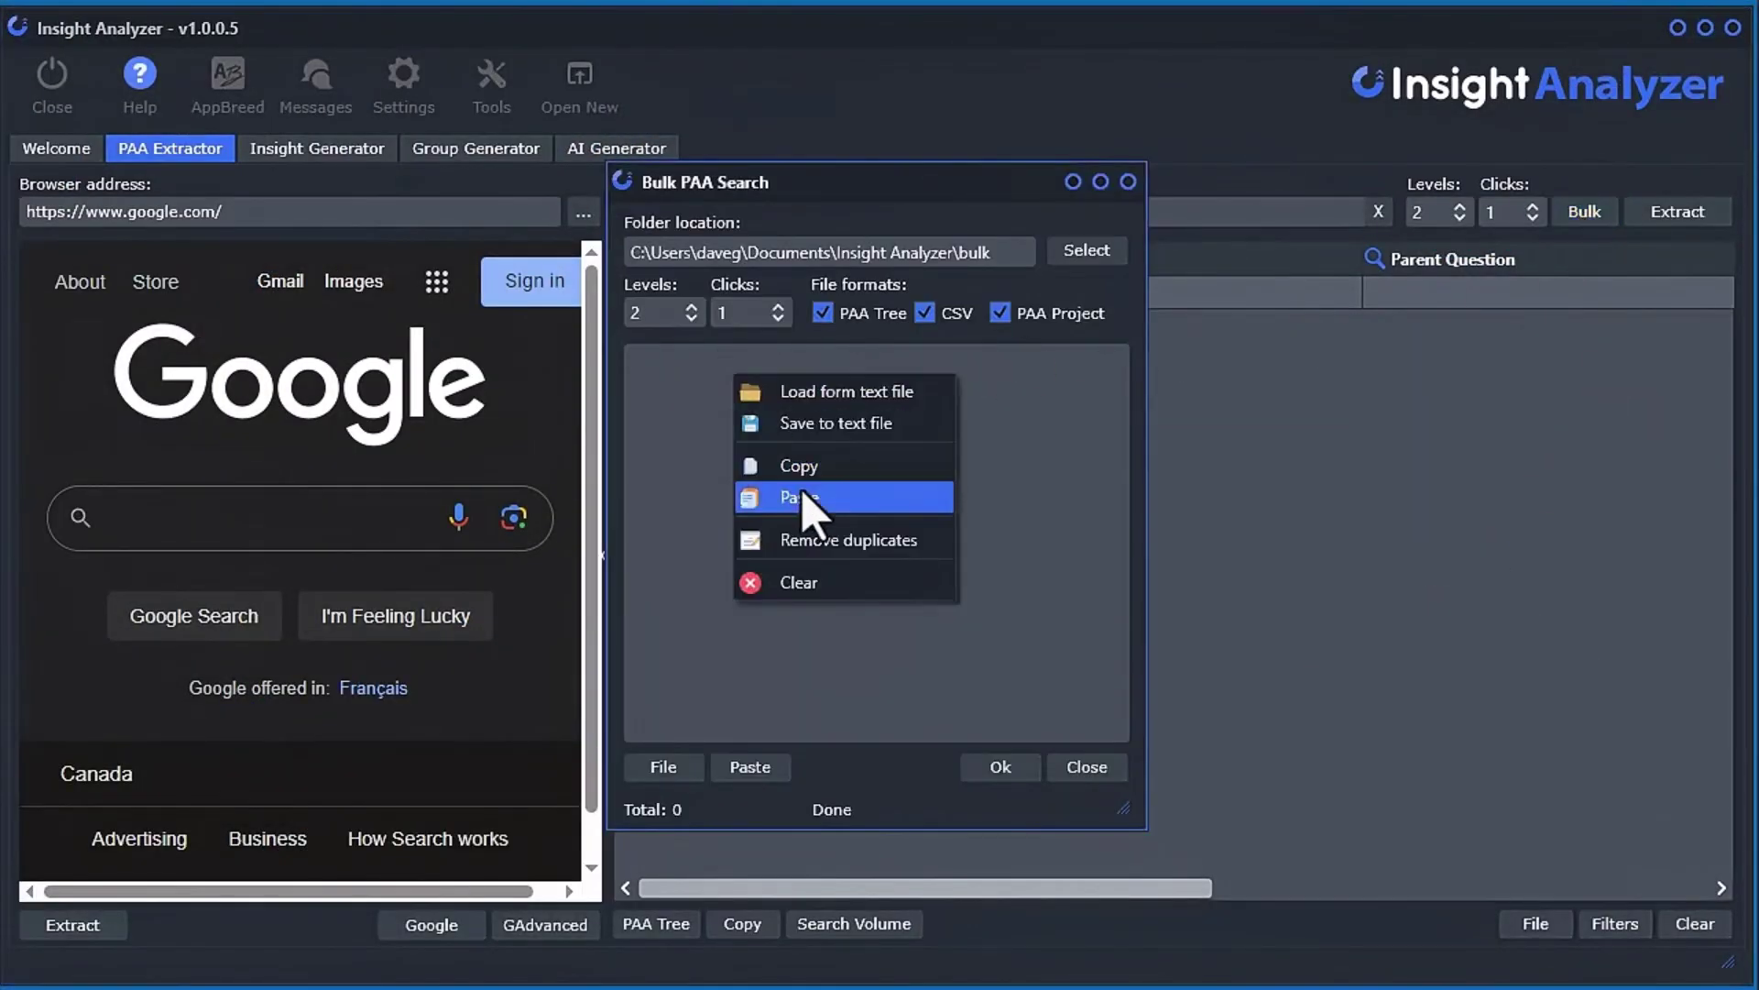
left_click(804, 503)
left_click(667, 316)
left_click(670, 341)
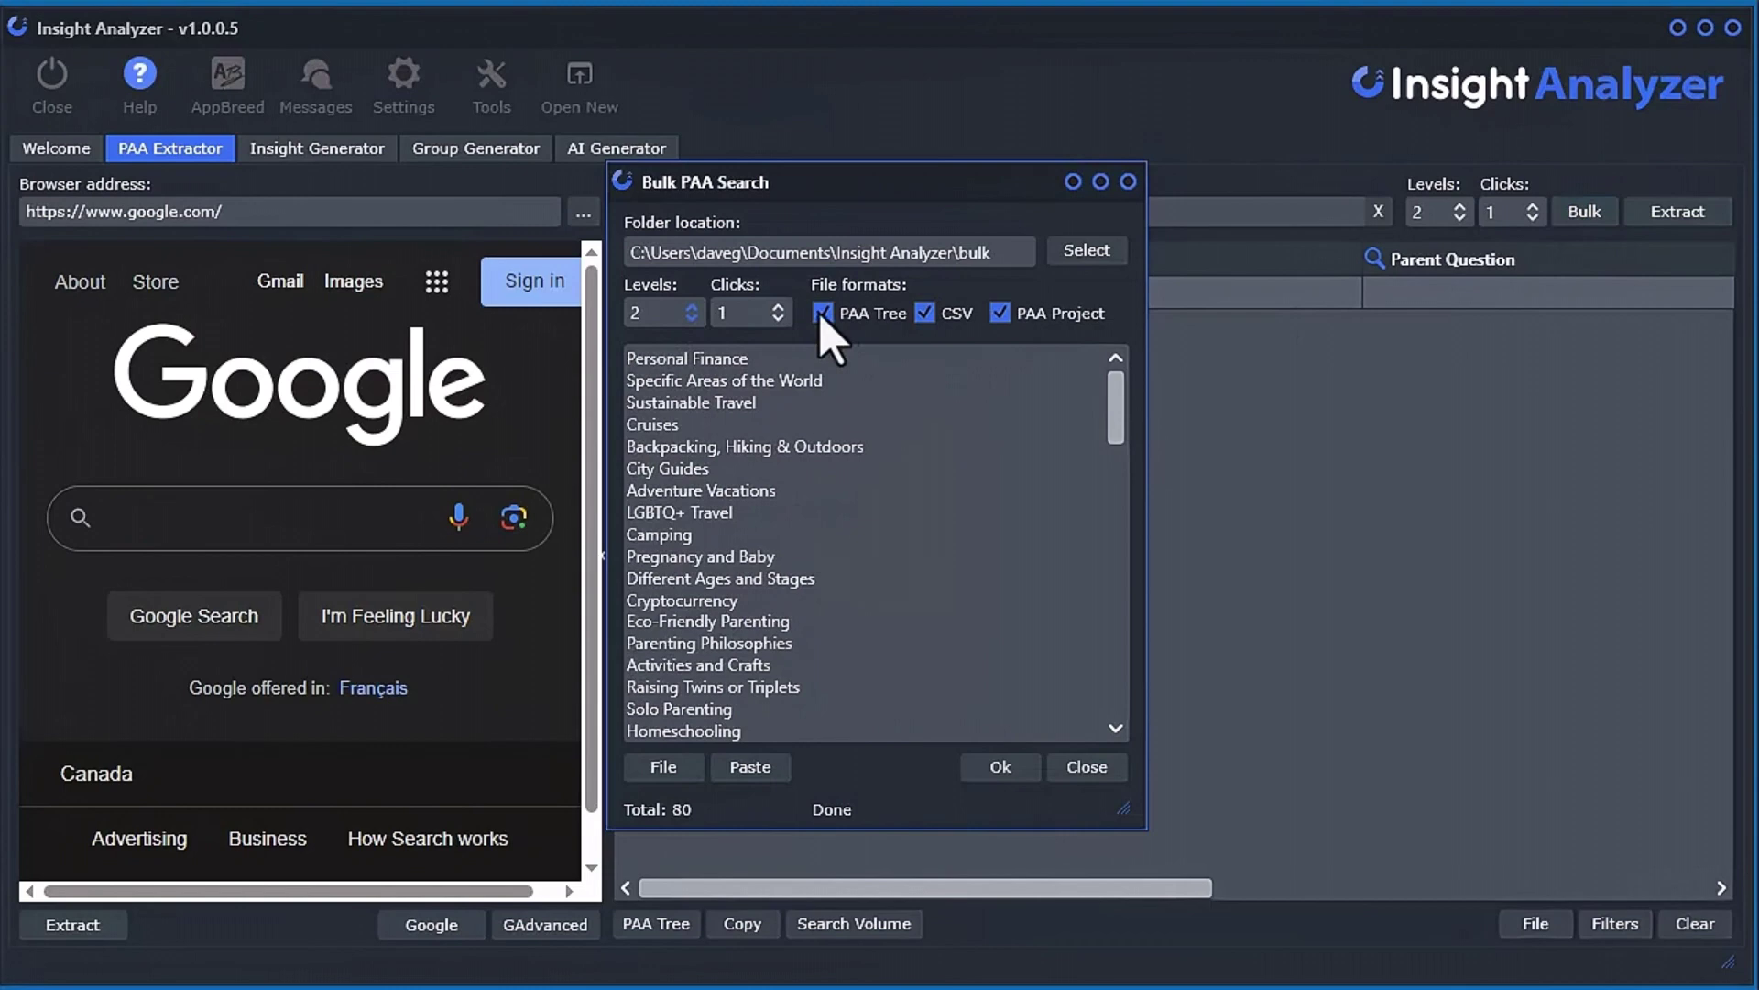
- Run the bulk search saving PAA Tree, CSV and project files, and check the output folder
left_click(1003, 766)
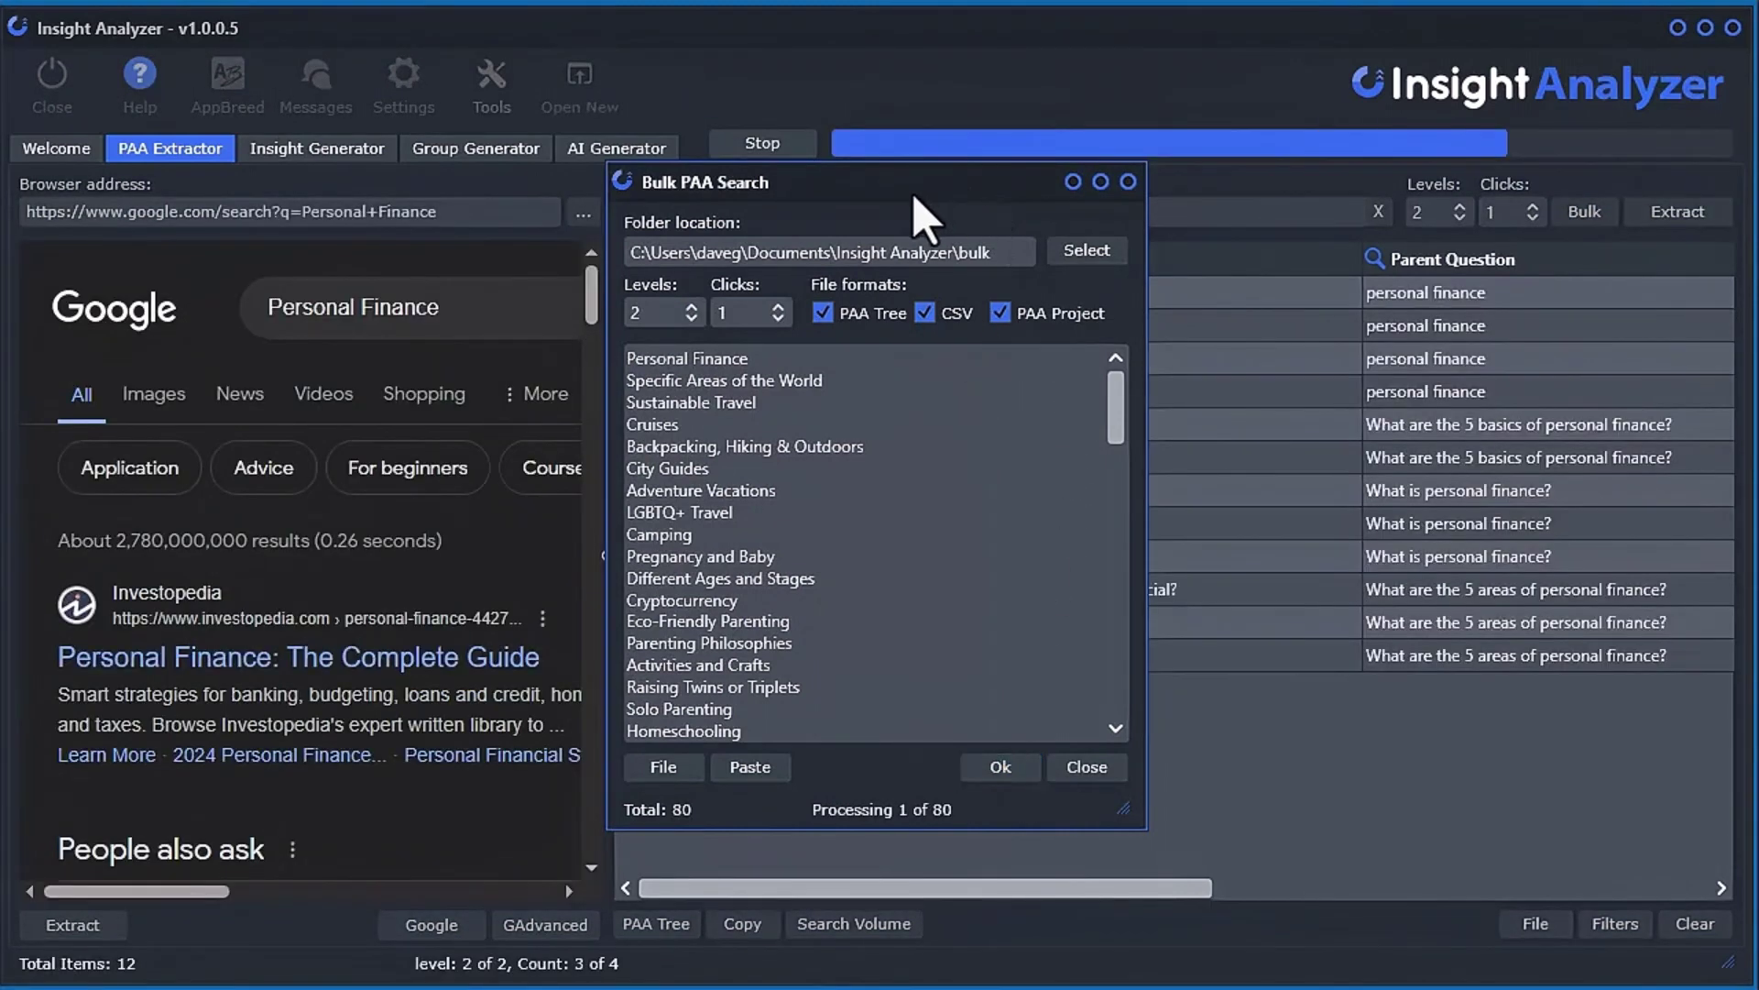
left_click_drag(899, 186, 403, 170)
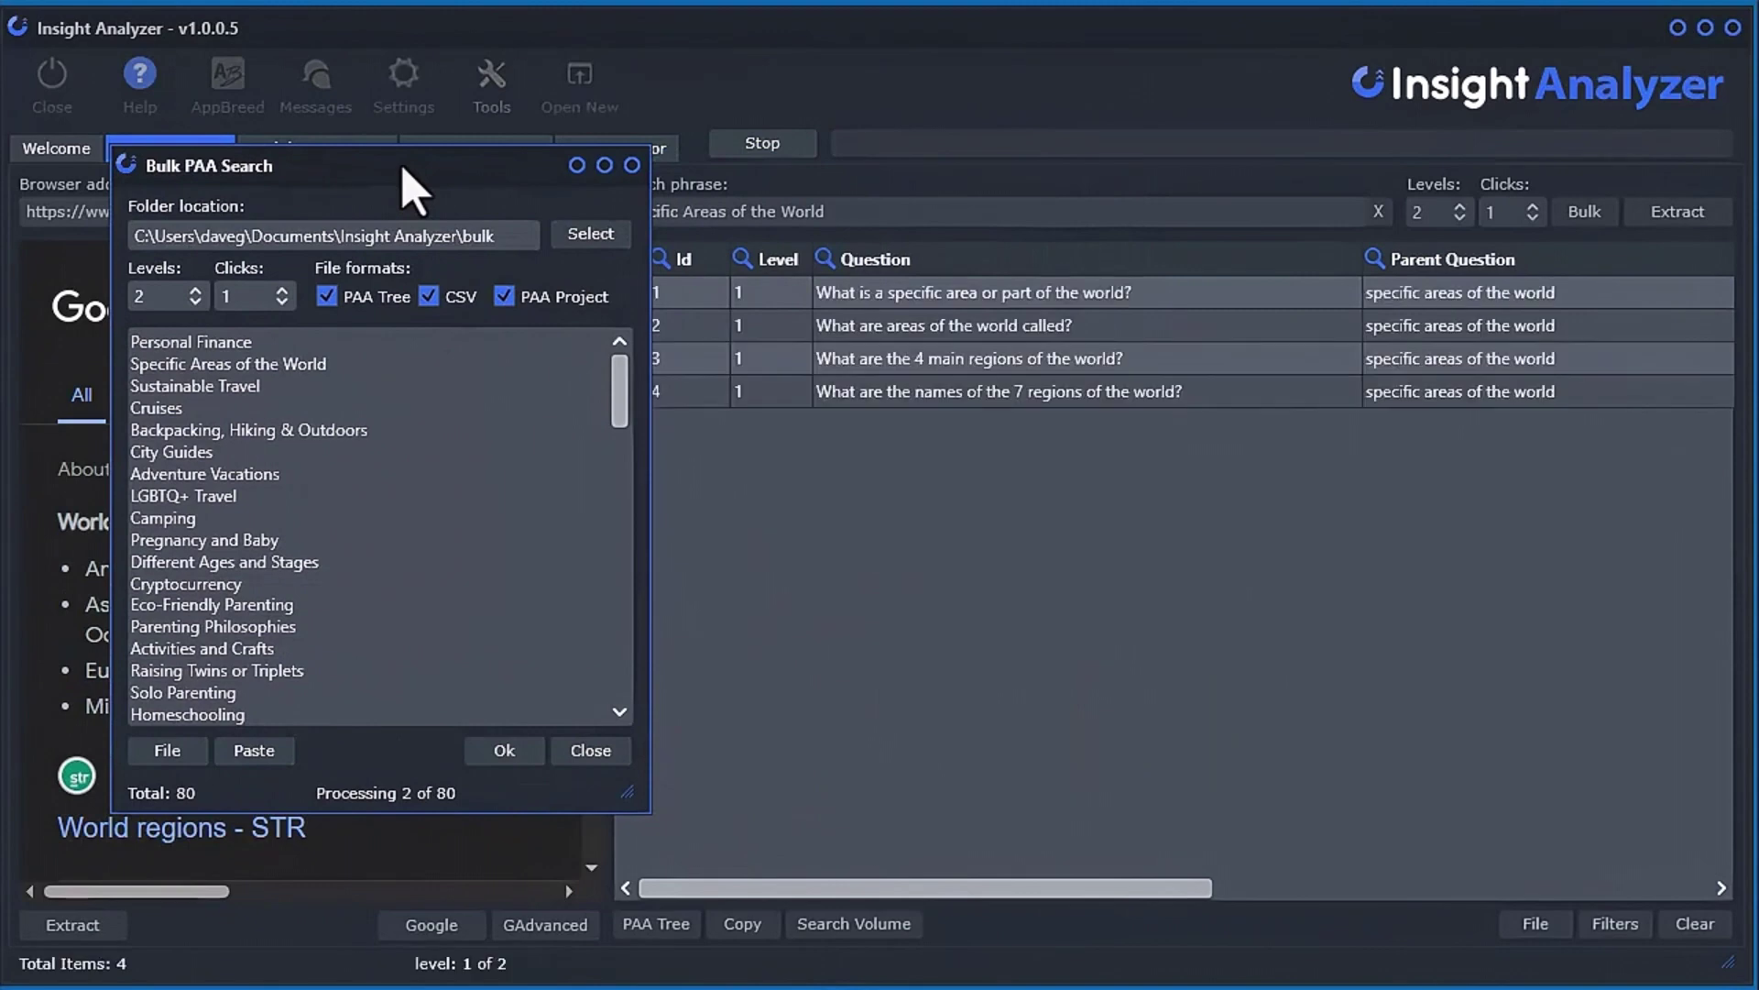
left_click_drag(1758, 157, 1501, 203)
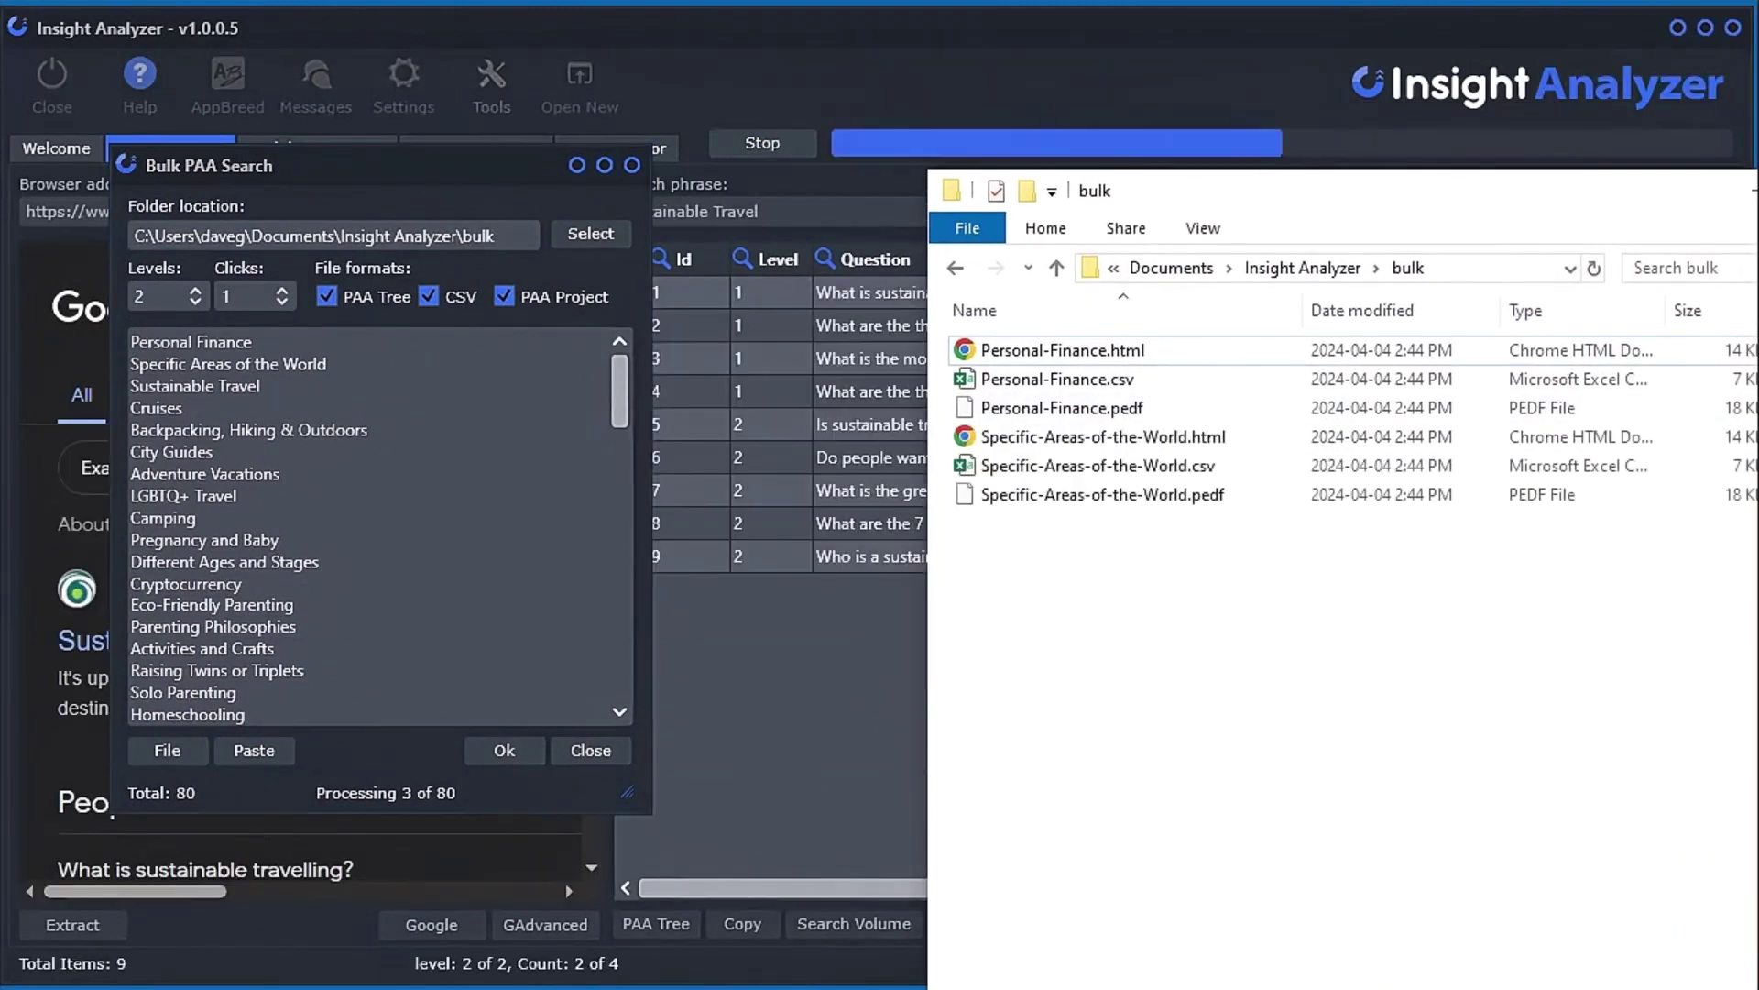
left_click_drag(1752, 981, 1691, 929)
left_click(850, 299)
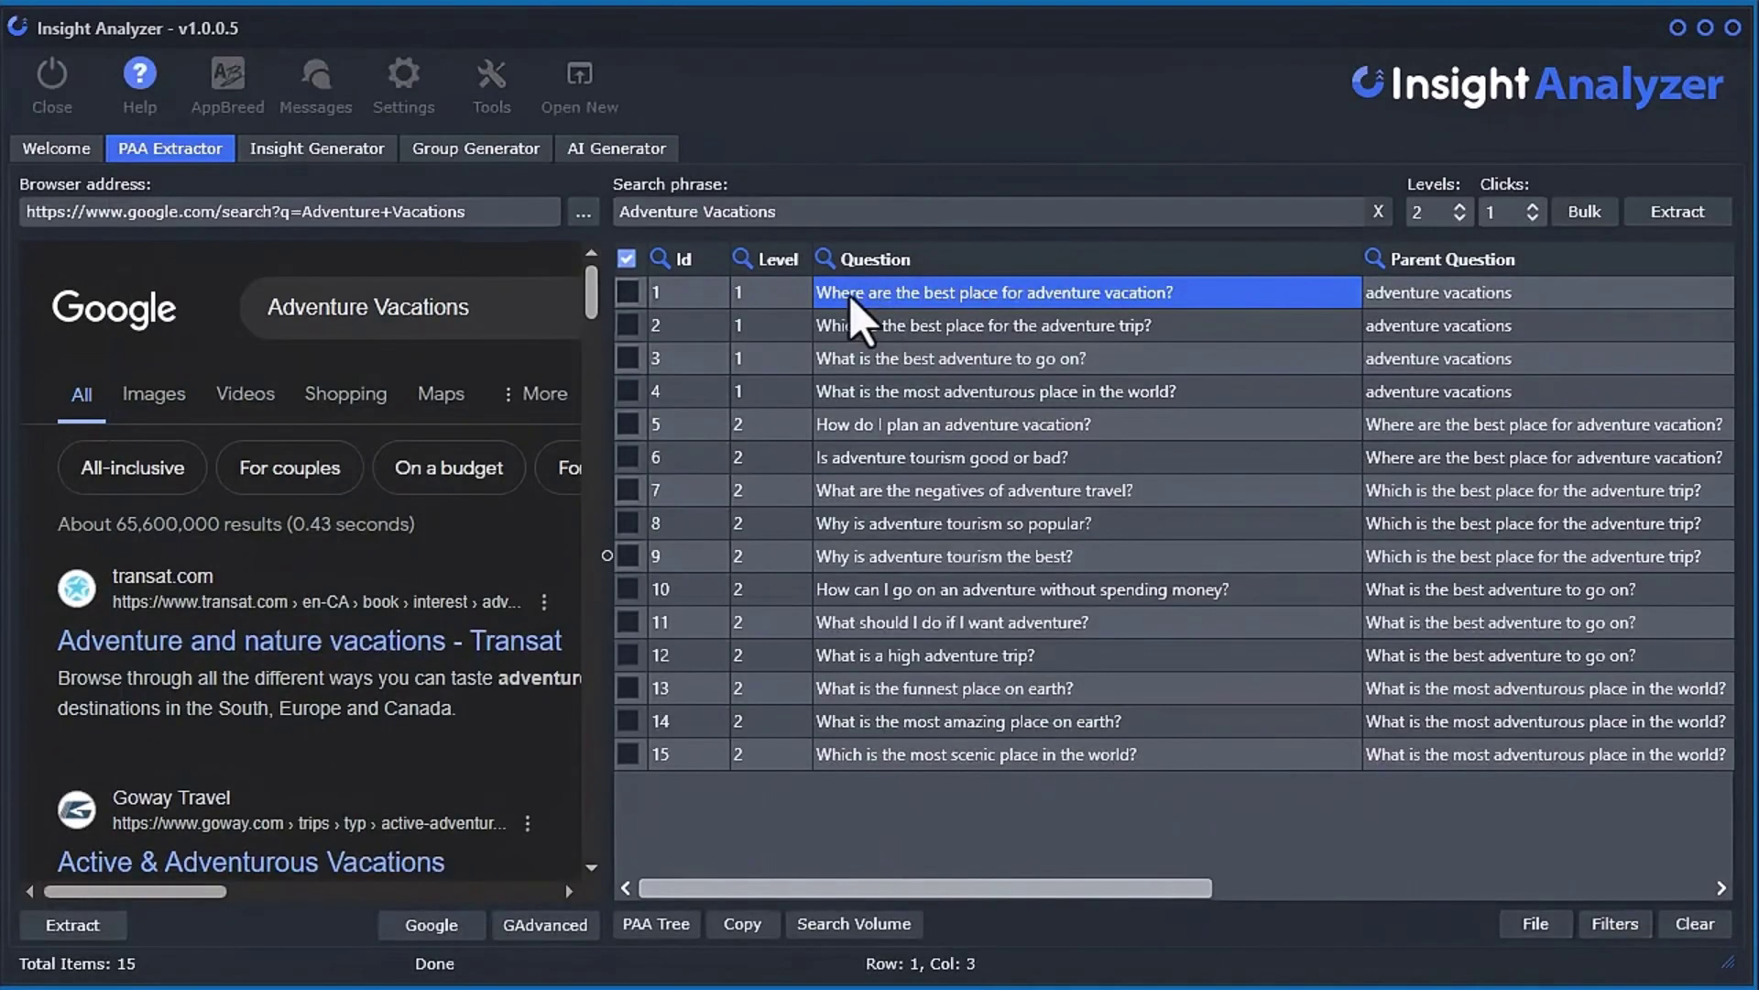
- Send the first question to a new instance and extract its PAA at two levels
right_click(890, 289)
left_click(1093, 338)
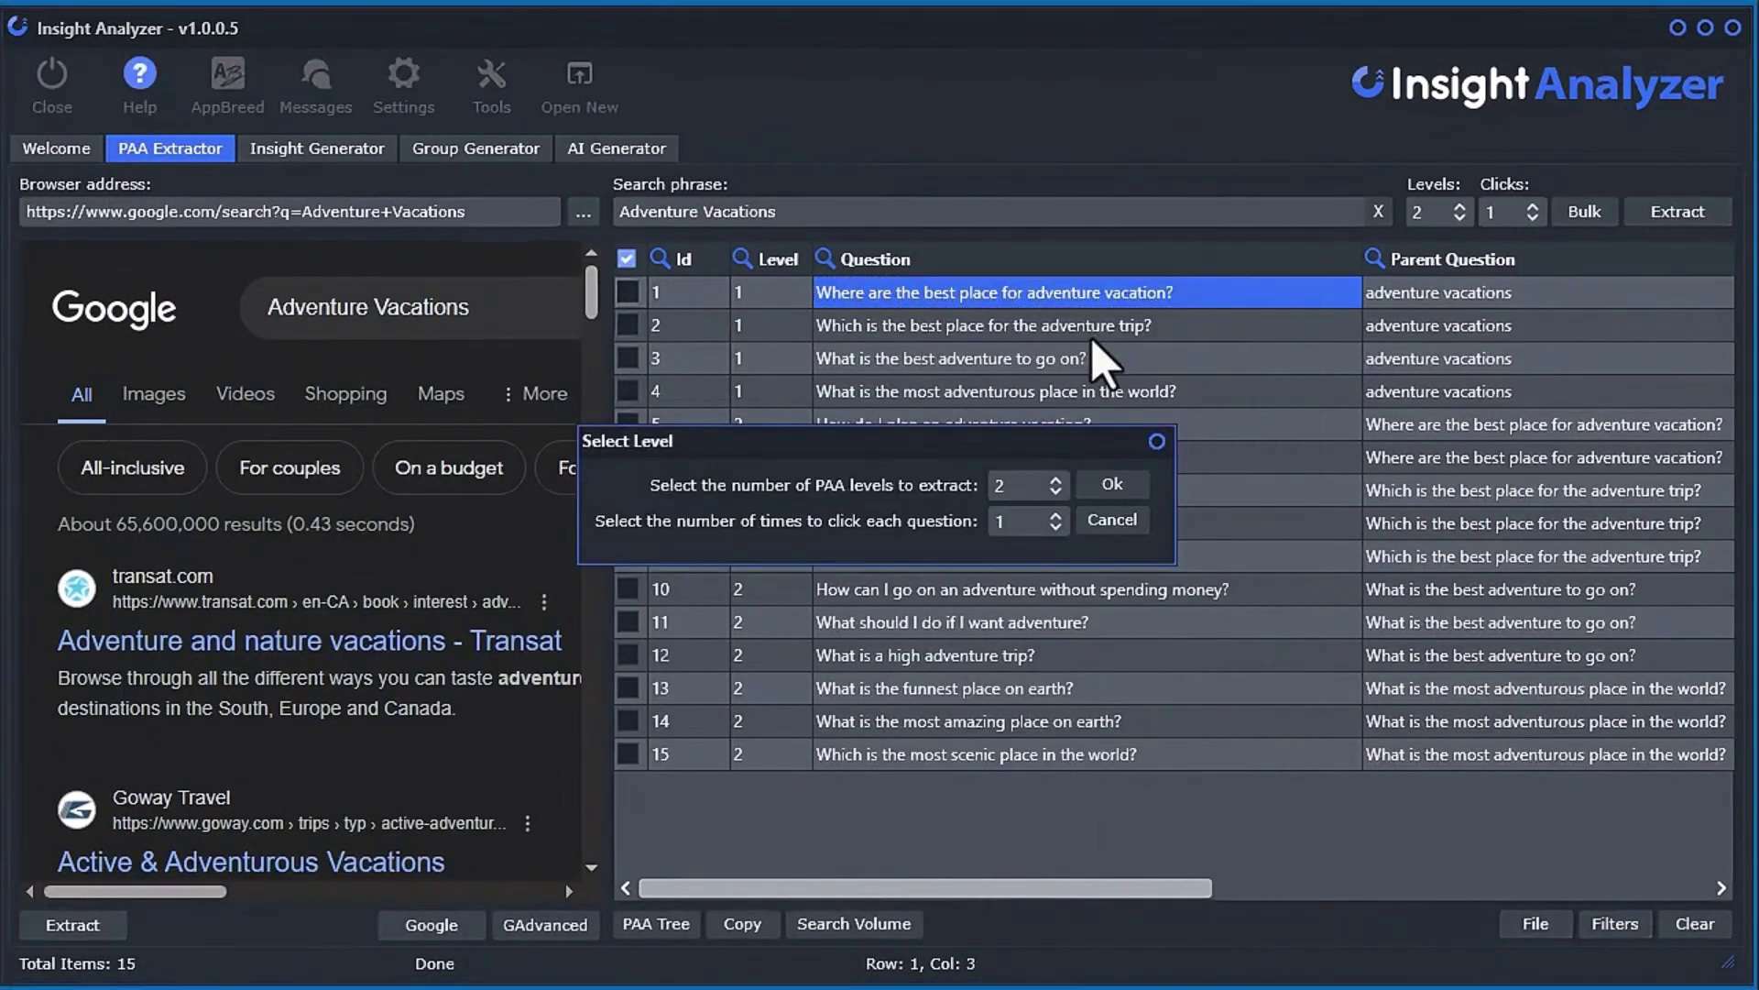
left_click(1107, 490)
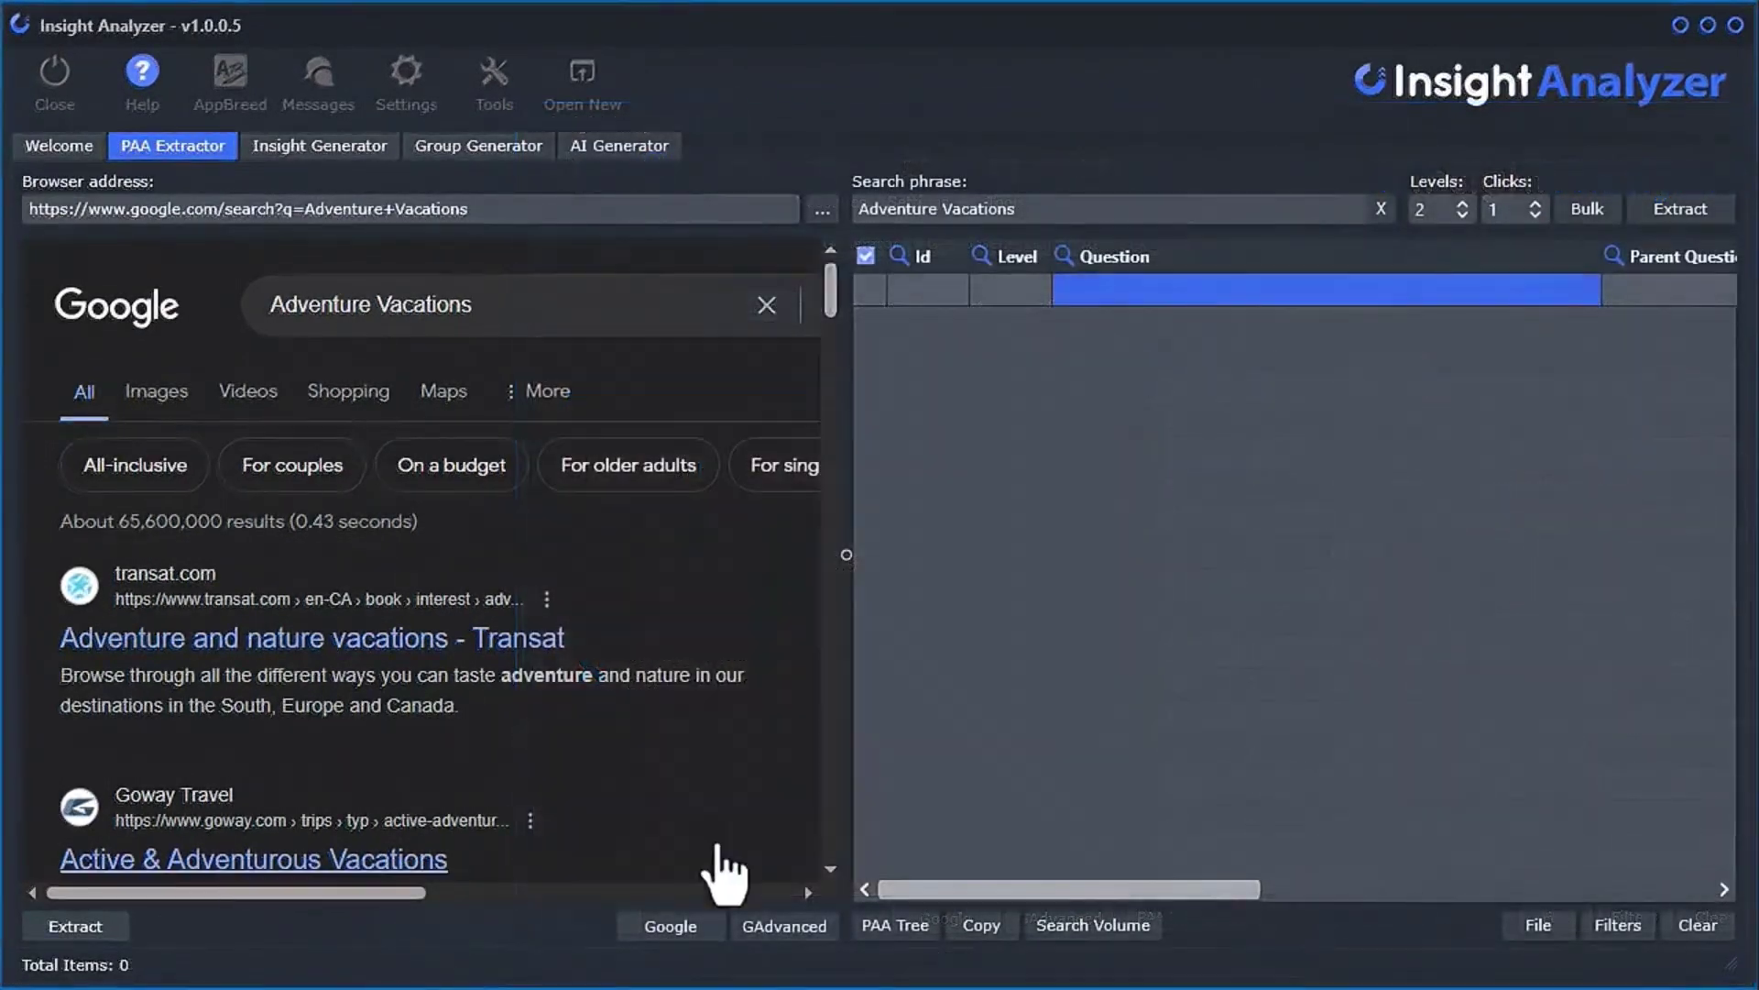
- Load Google Advanced Search, paste Adventure Vacations as all these words, and set region to Germany
left_click(786, 933)
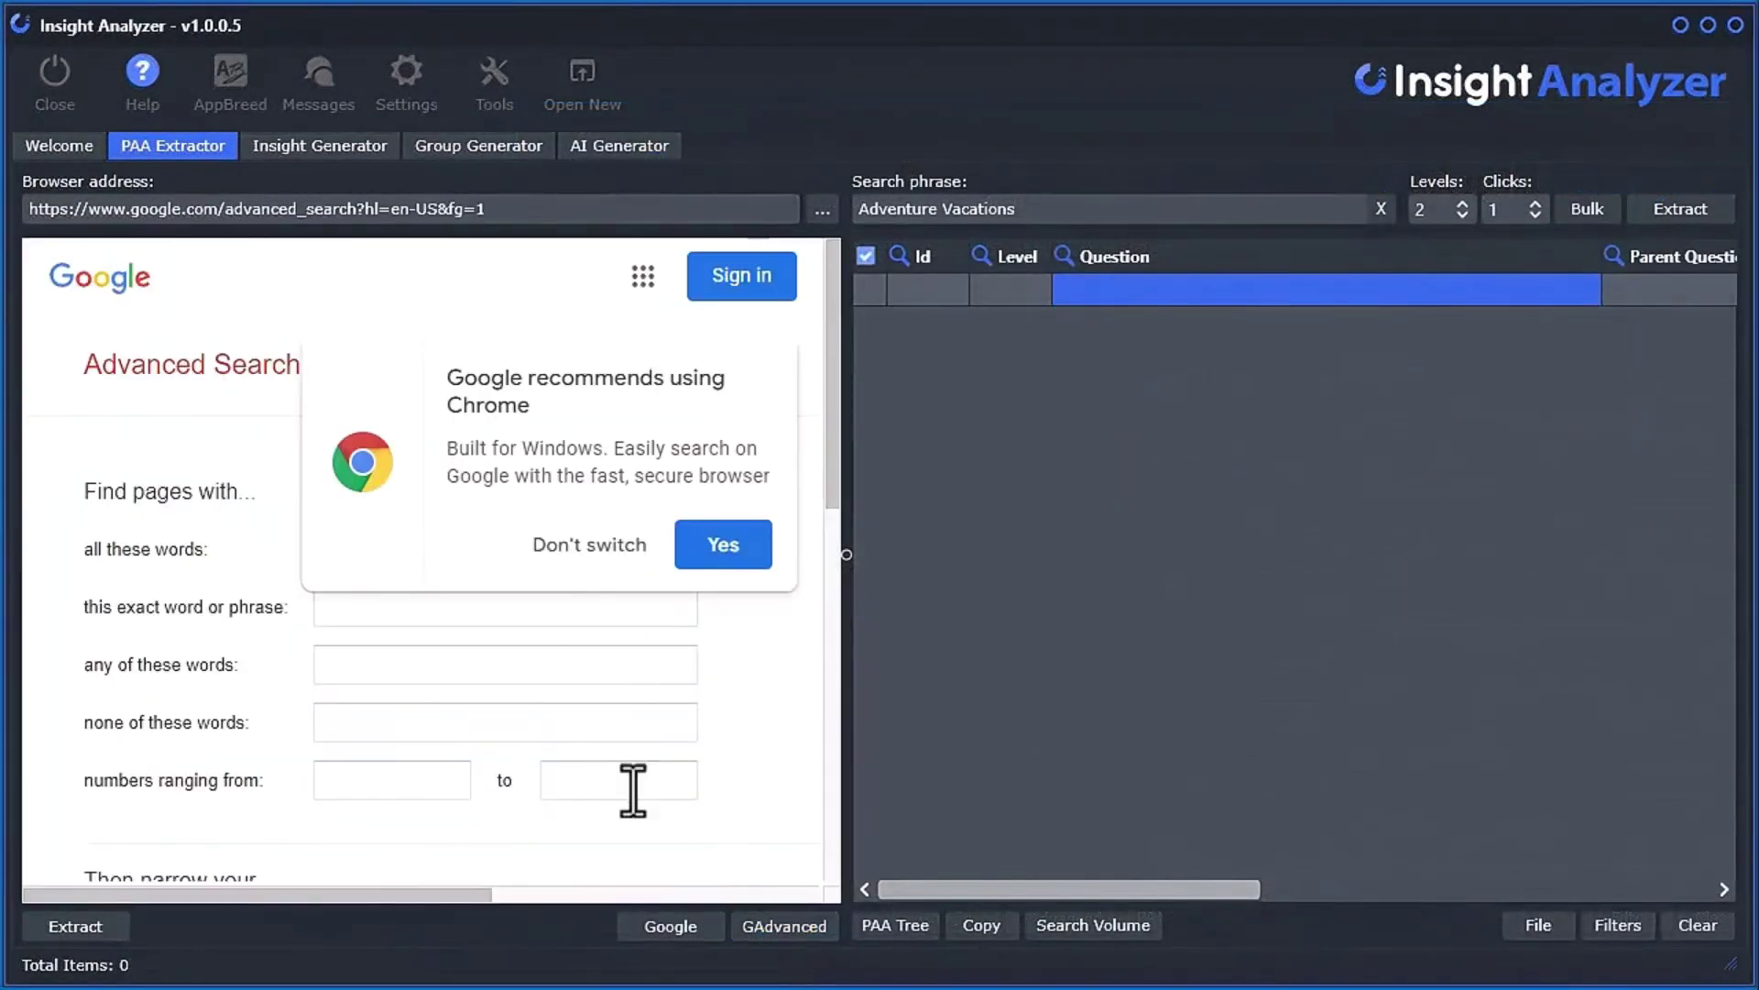
left_click(321, 548)
type("Adventure Vacations")
scroll(198, 588, "down", 5)
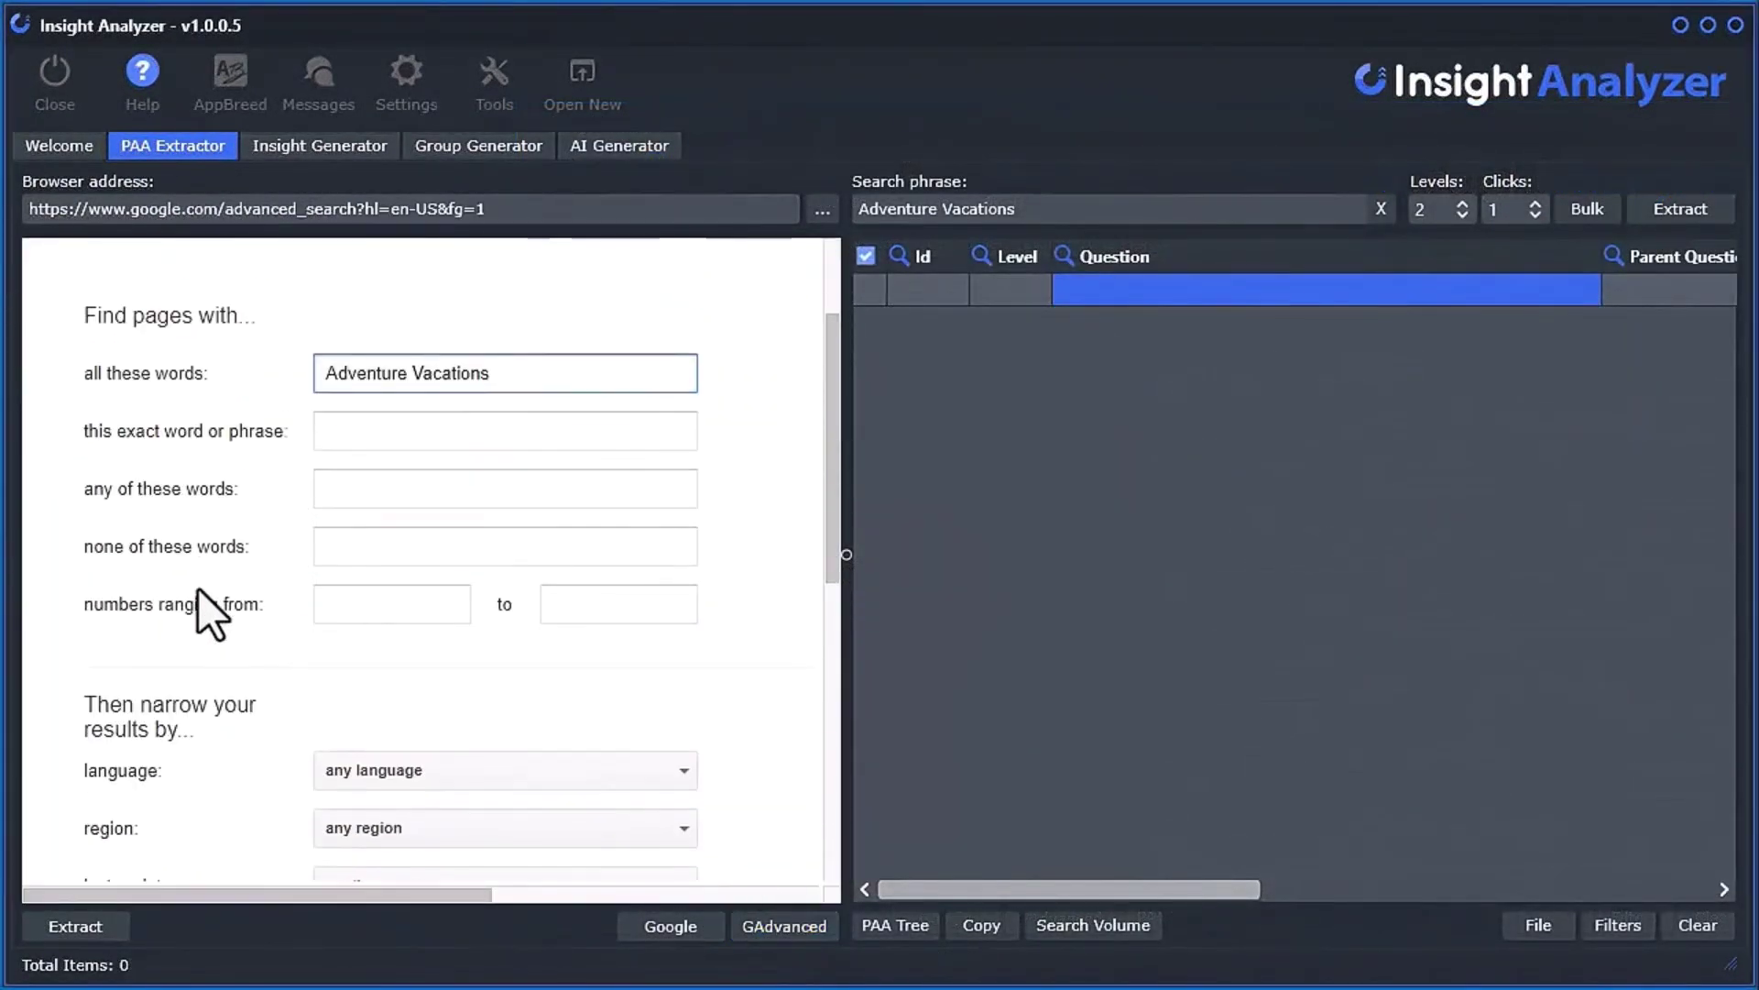
left_click(405, 462)
scroll(413, 670, "down", 9)
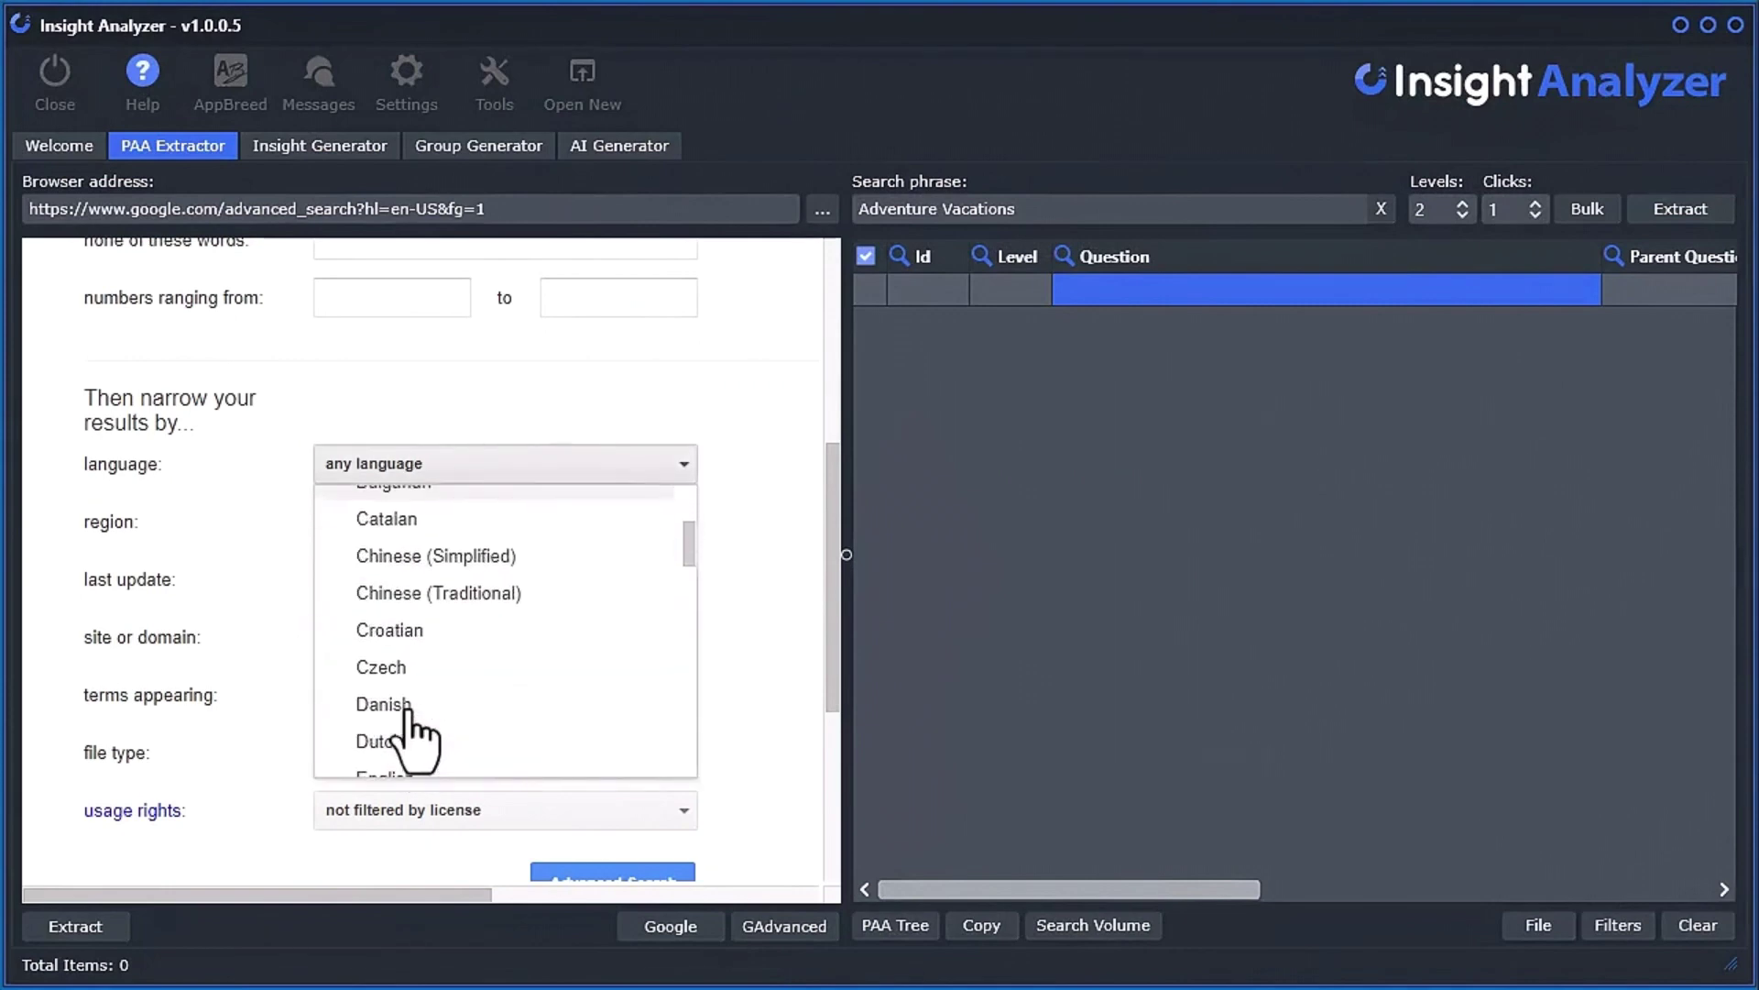
left_click(339, 520)
left_click(404, 523)
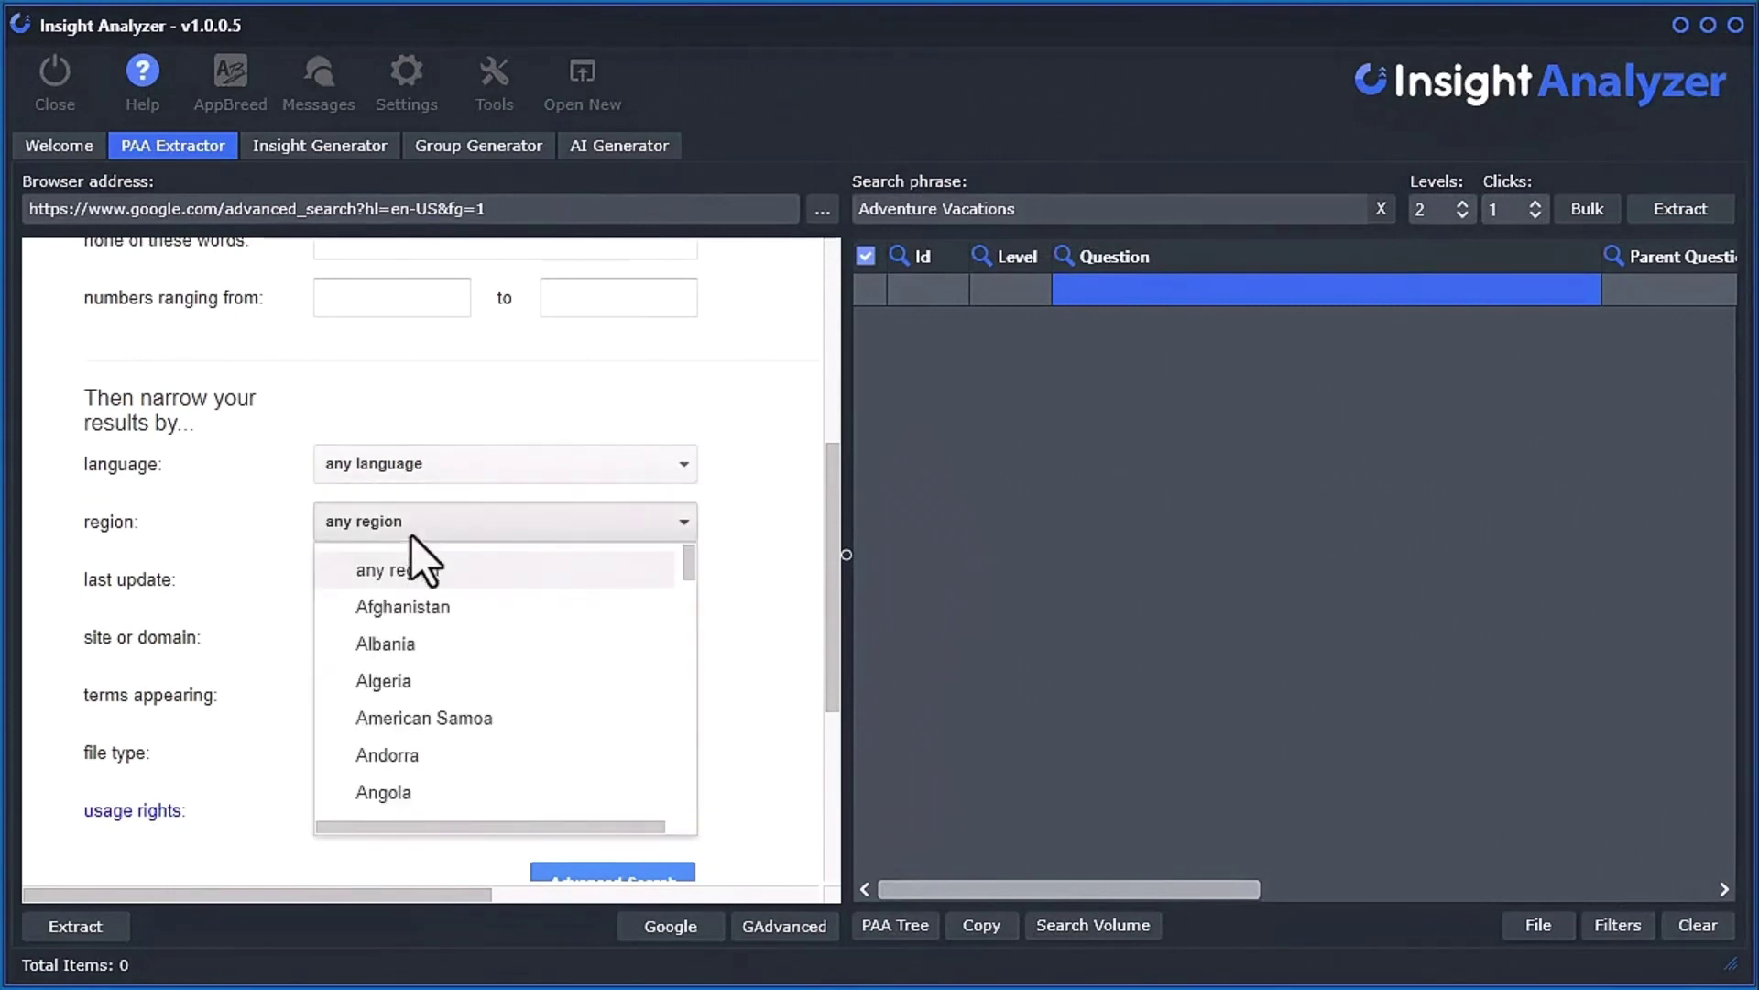
scroll(422, 641, "down", 4)
left_click_drag(686, 568, 651, 632)
left_click(549, 600)
scroll(233, 779, "down", 3)
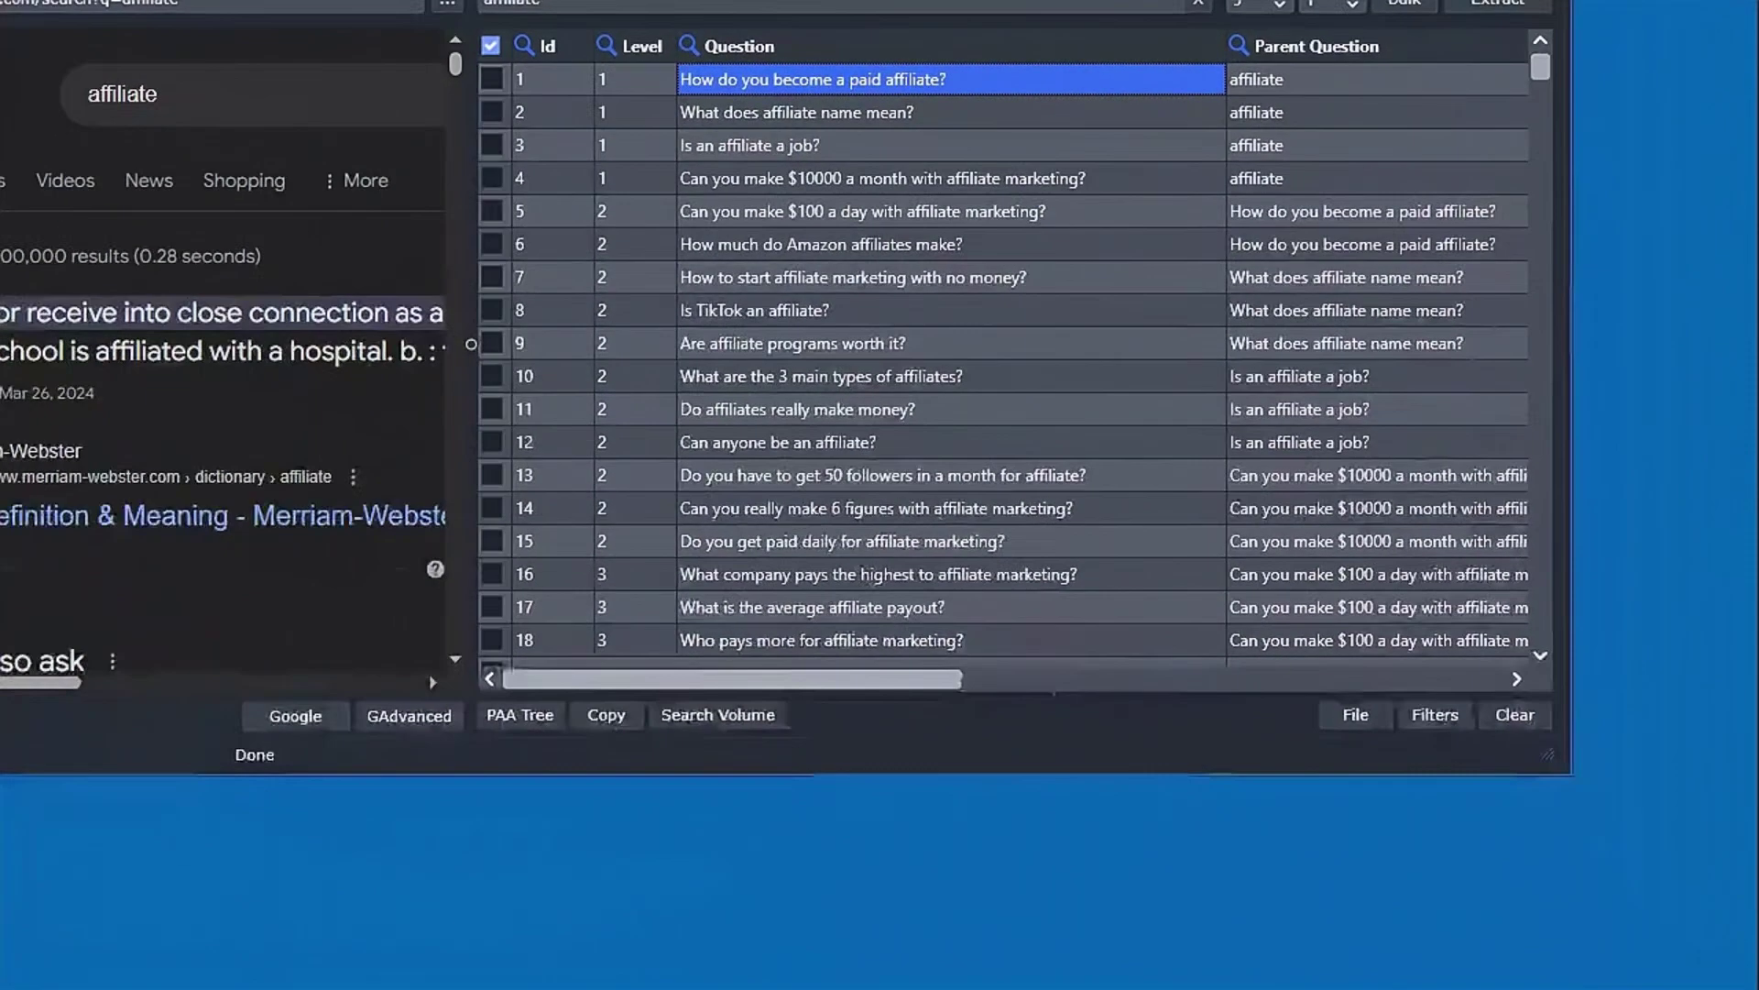
- Add estimated search volume for all affiliate questions
left_click(705, 716)
mouse_move(903, 788)
left_click(1134, 815)
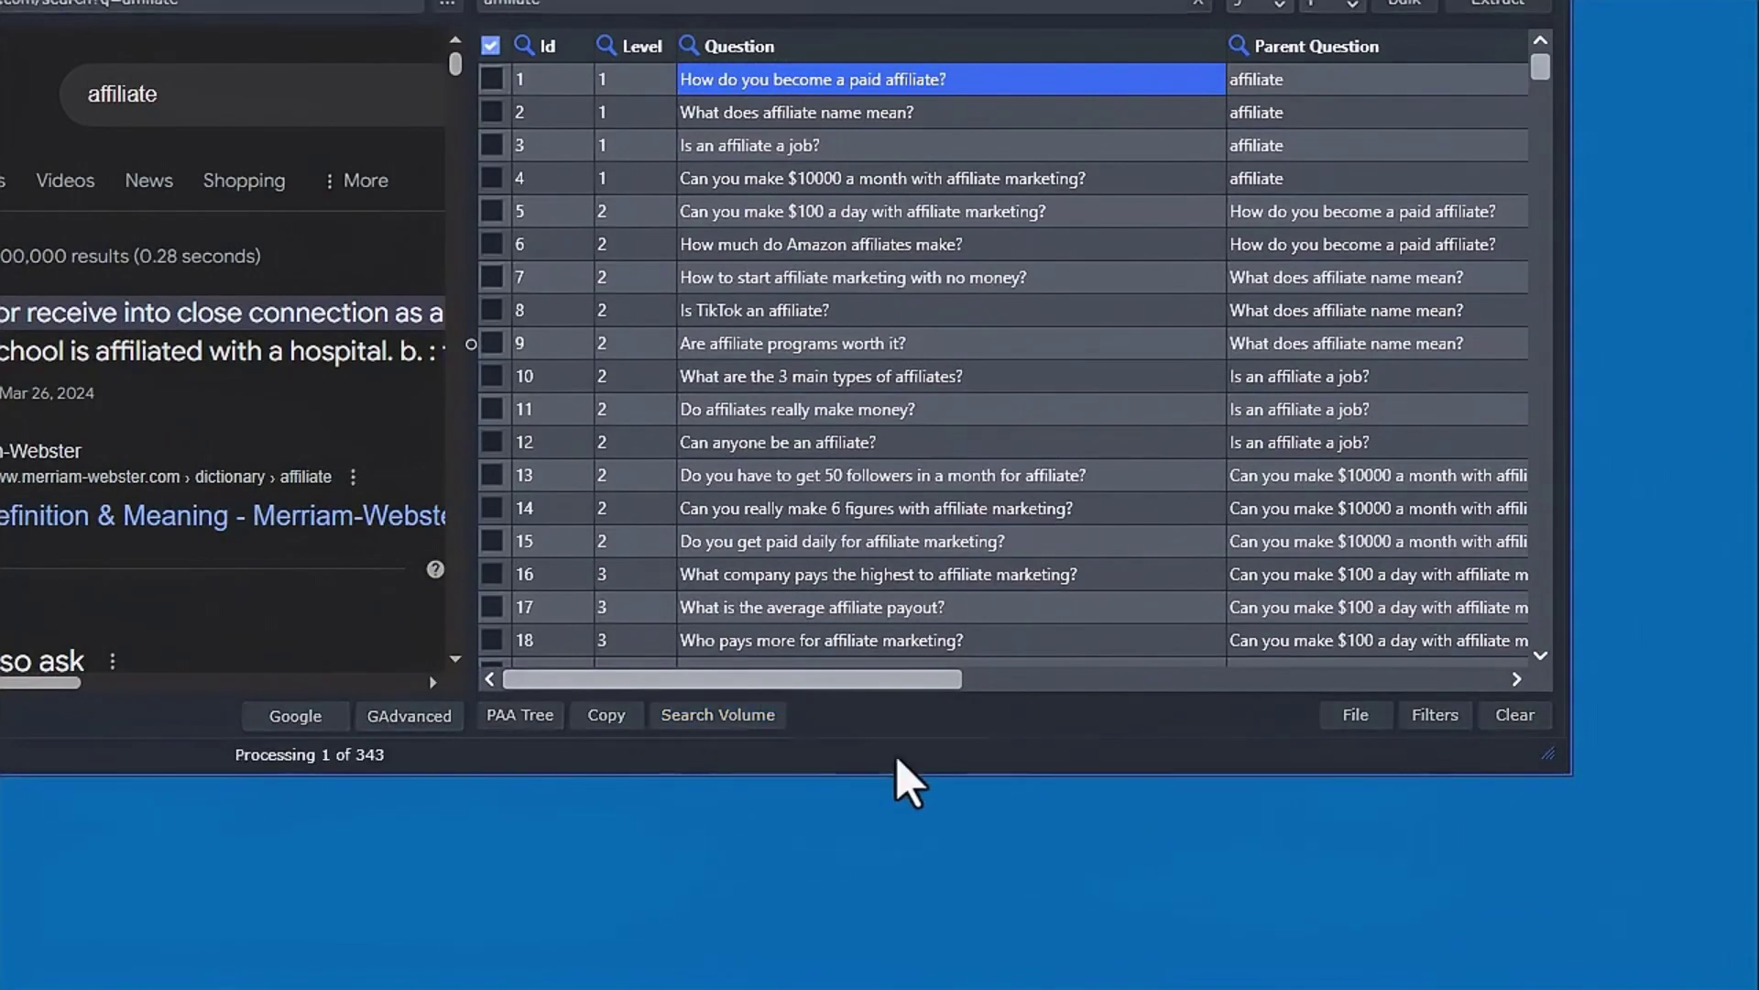
left_click_drag(566, 681, 1170, 682)
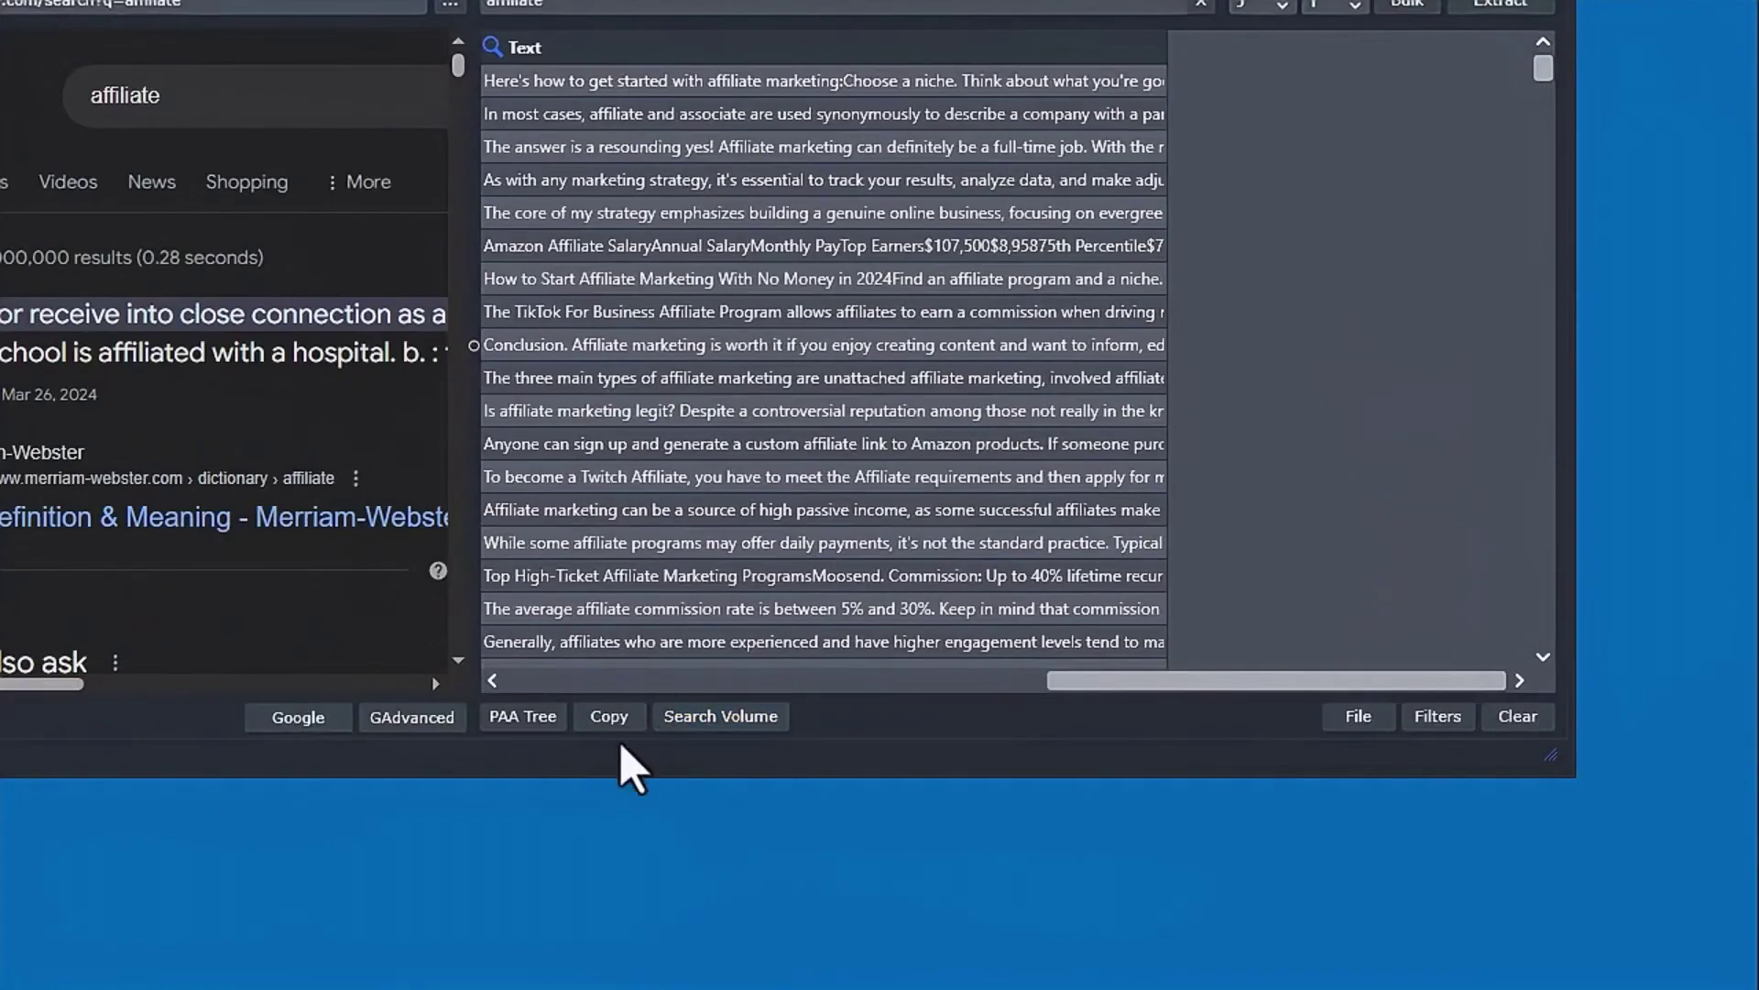
- Copy all questions into Keyword Planner, get their volumes, and import the exported file into the table
left_click(612, 716)
left_click(805, 788)
right_click(1039, 591)
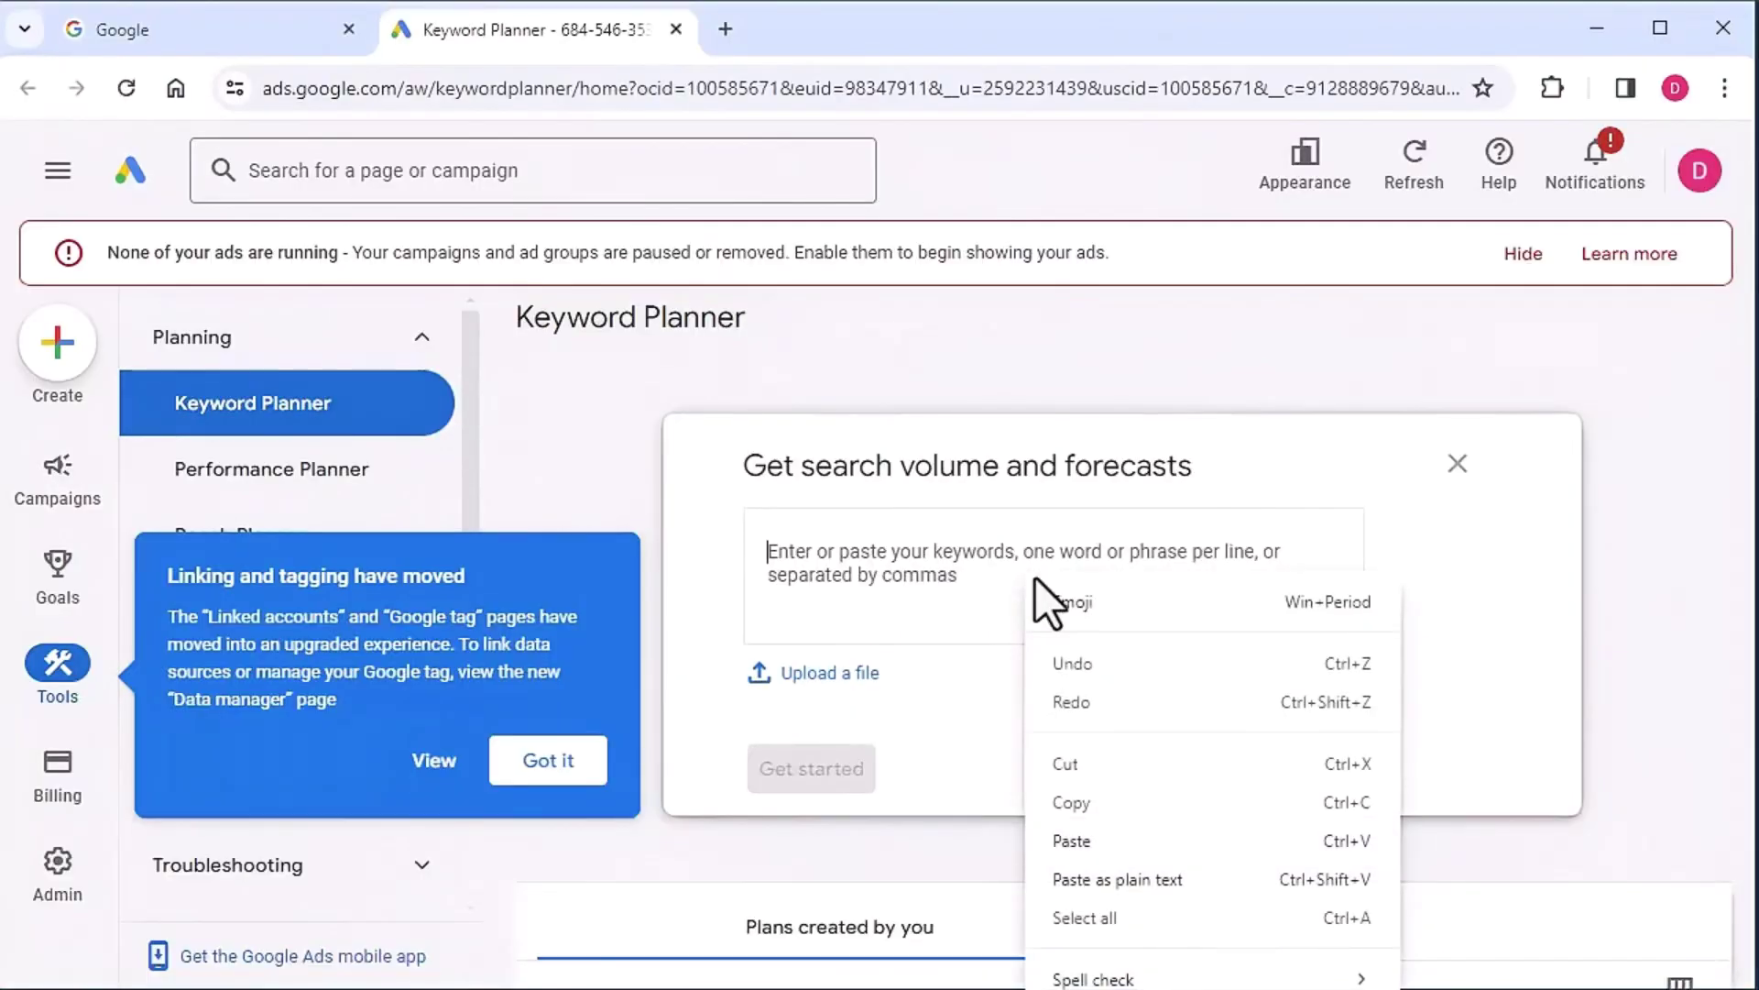
left_click(1054, 833)
scroll(919, 819, "down", 3)
left_click(806, 778)
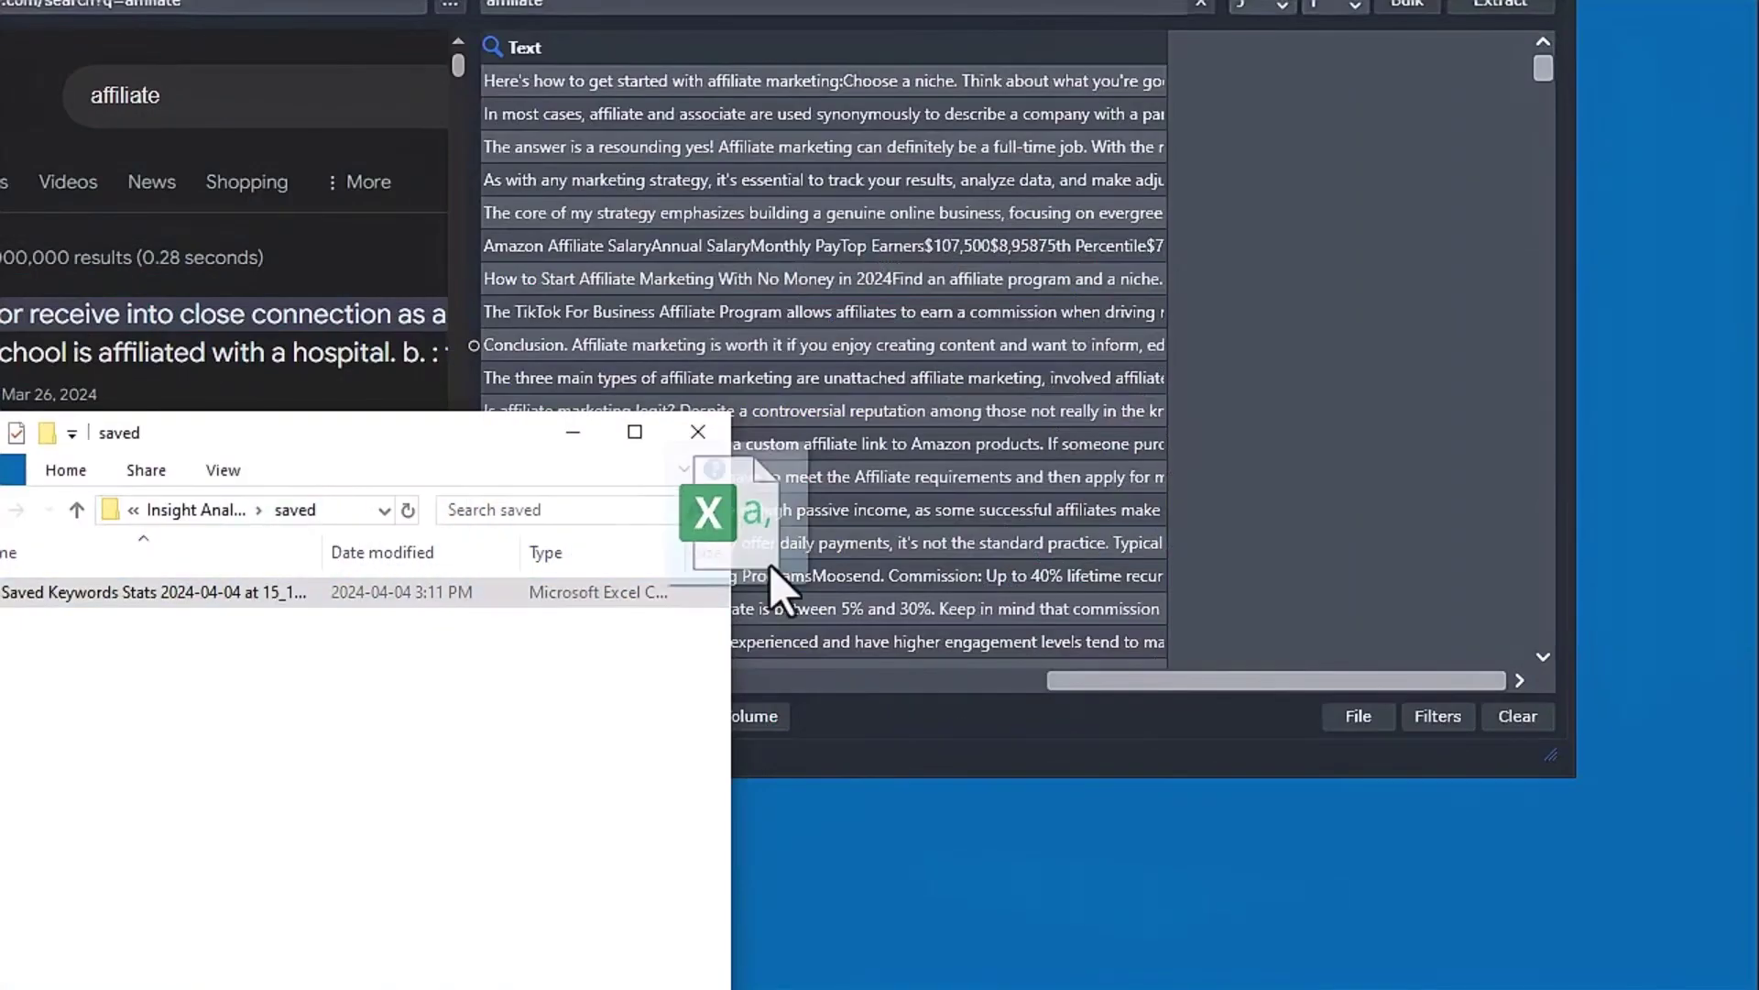
left_click_drag(769, 566, 1059, 478)
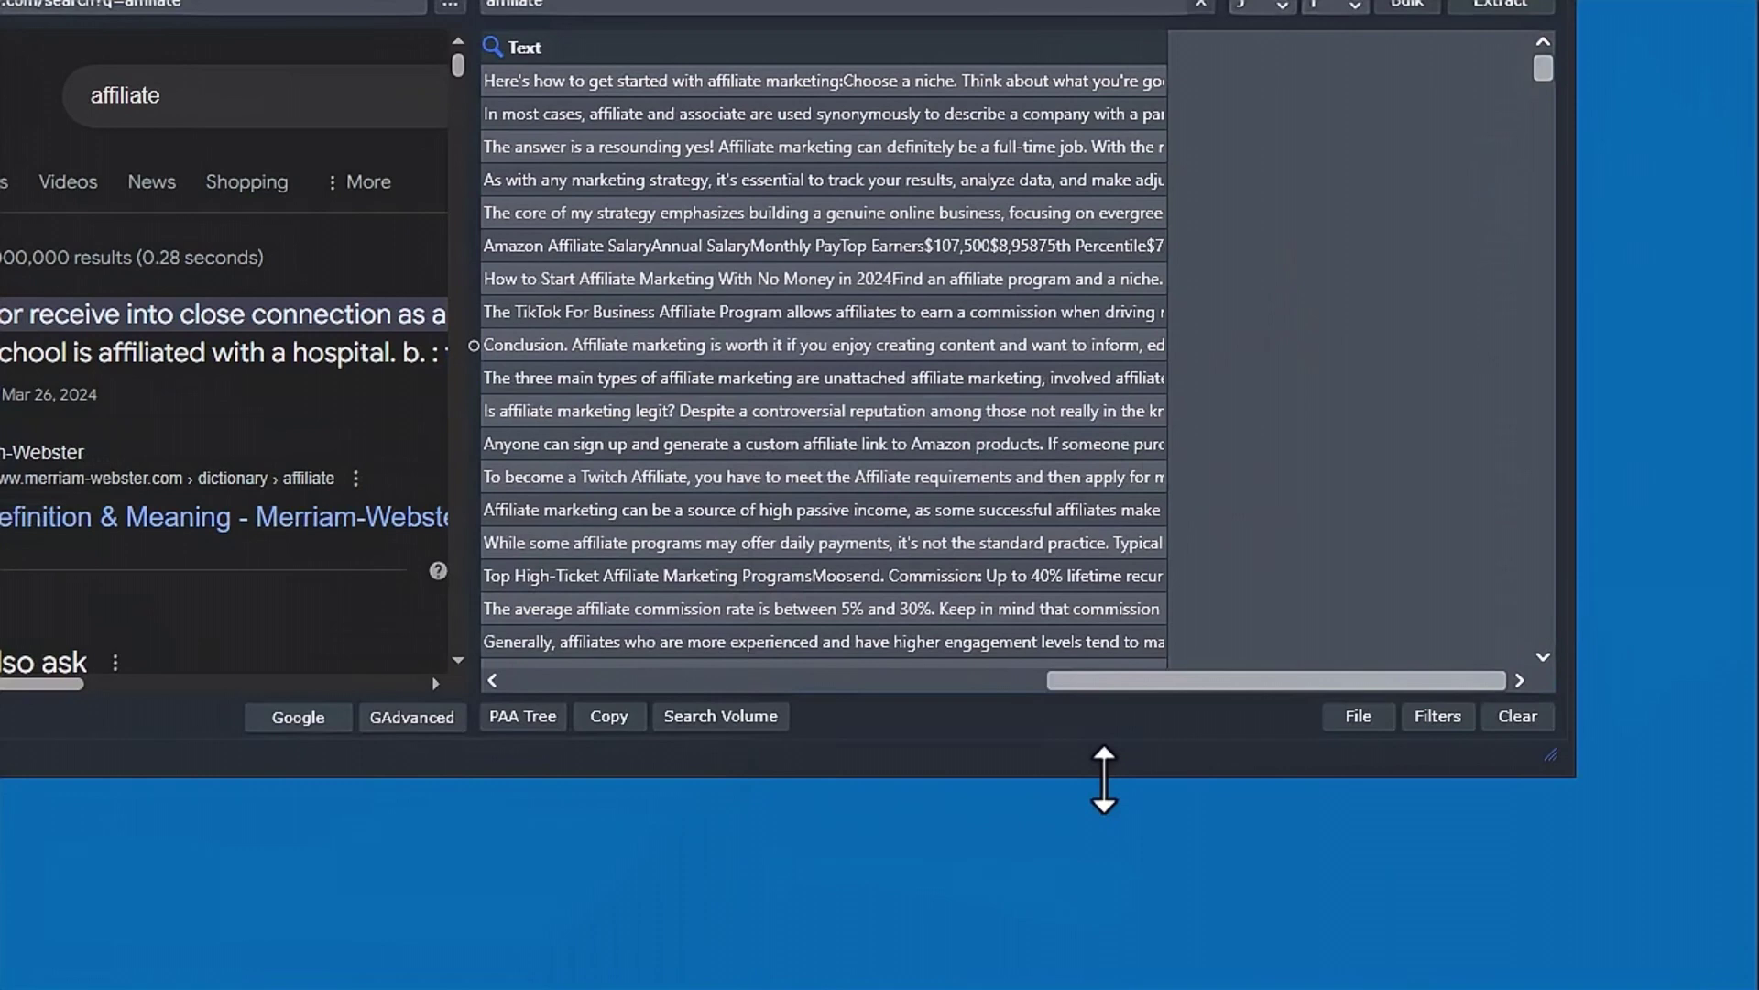
- Submit all 188 affiliate keywords to Keywords Everywhere for volume, CPC, competition and trend data
left_click(729, 720)
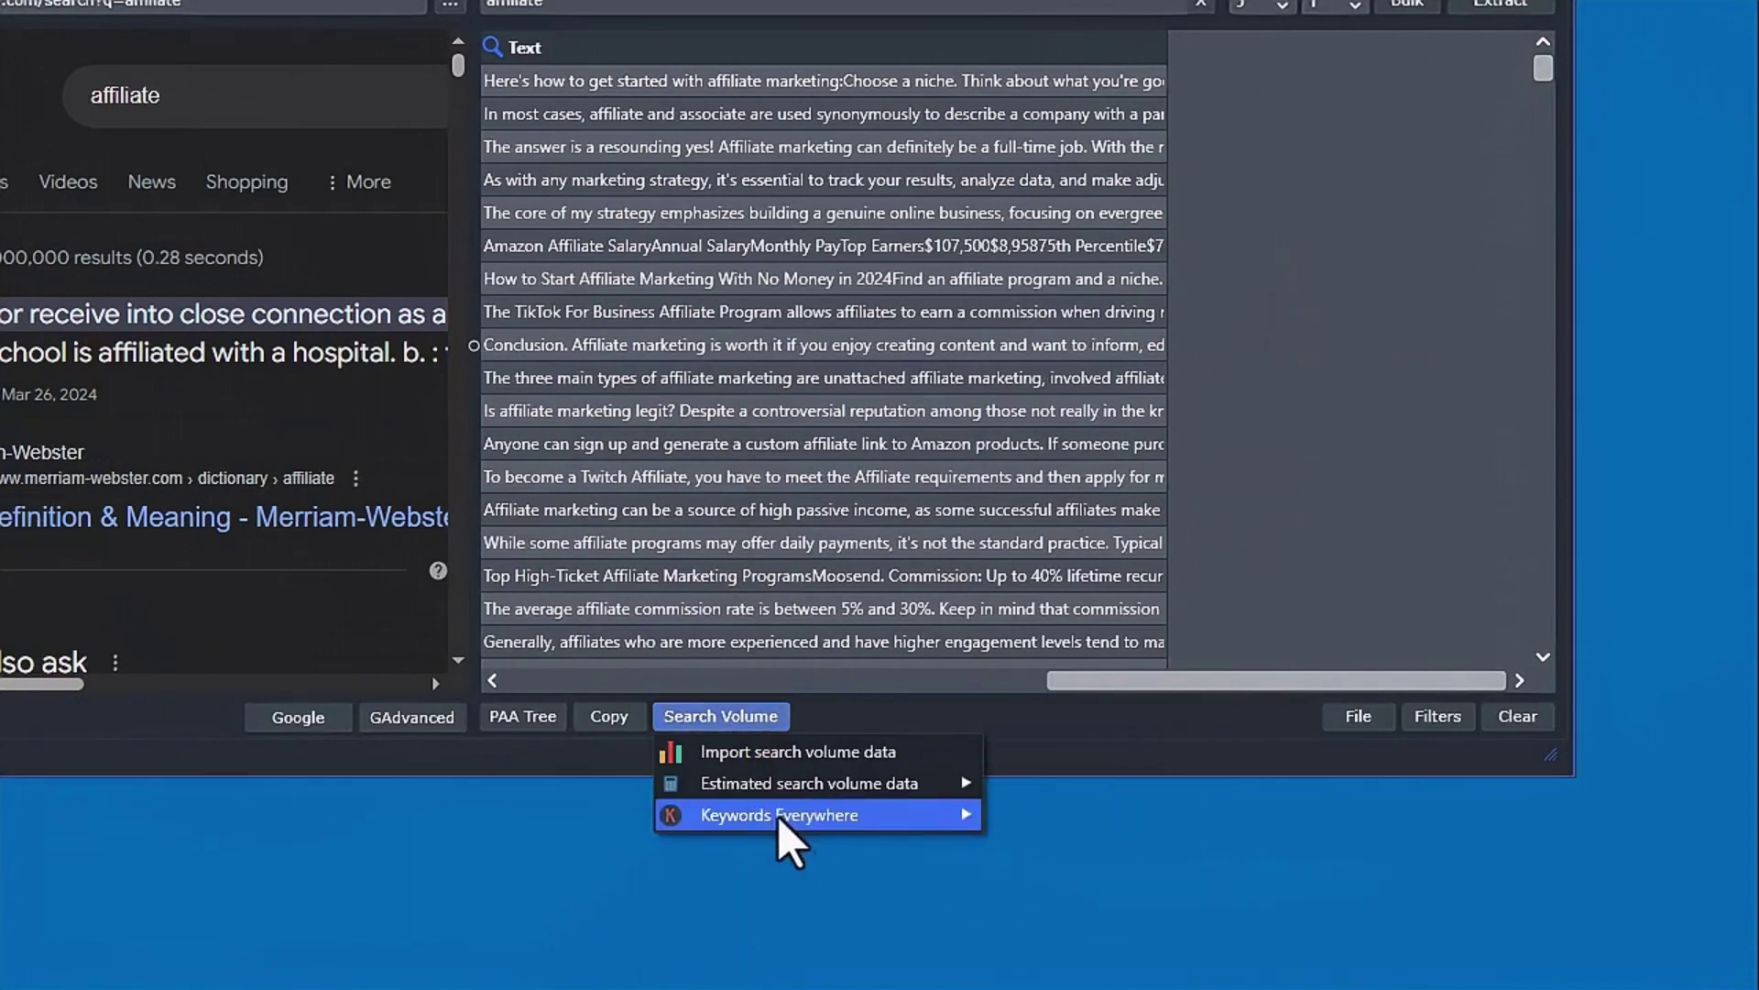
mouse_move(790, 822)
left_click(1137, 848)
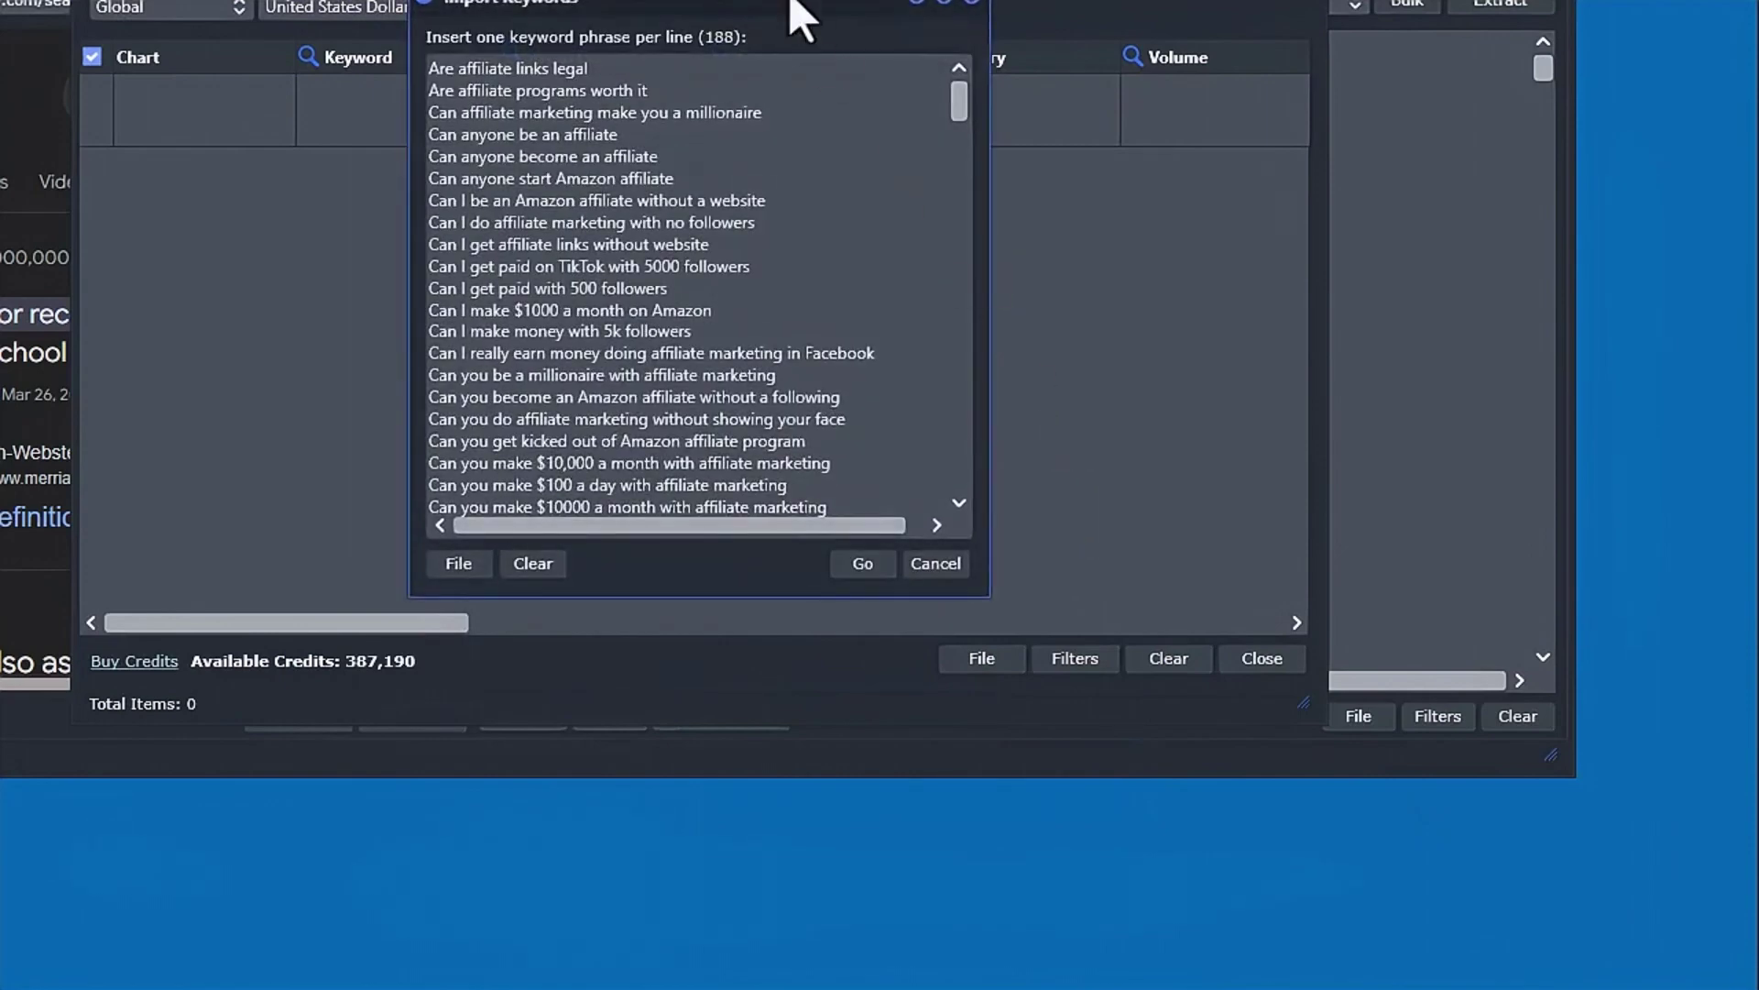
left_click_drag(800, 16, 817, 114)
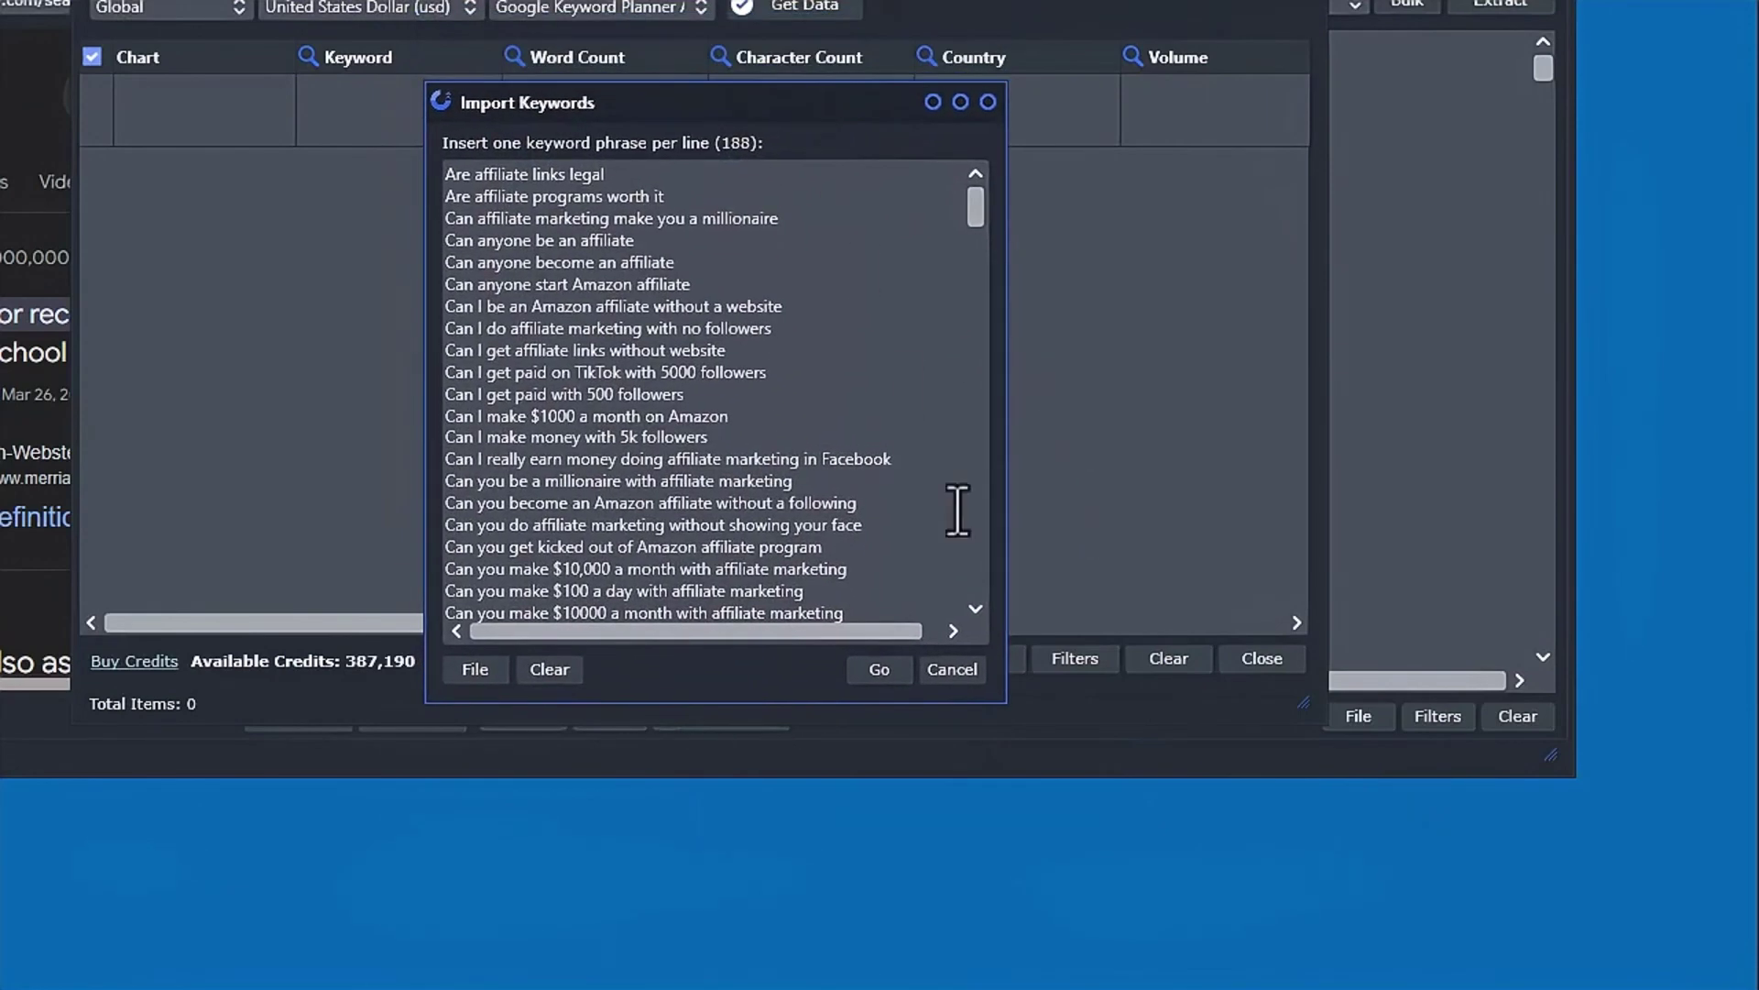
left_click(878, 670)
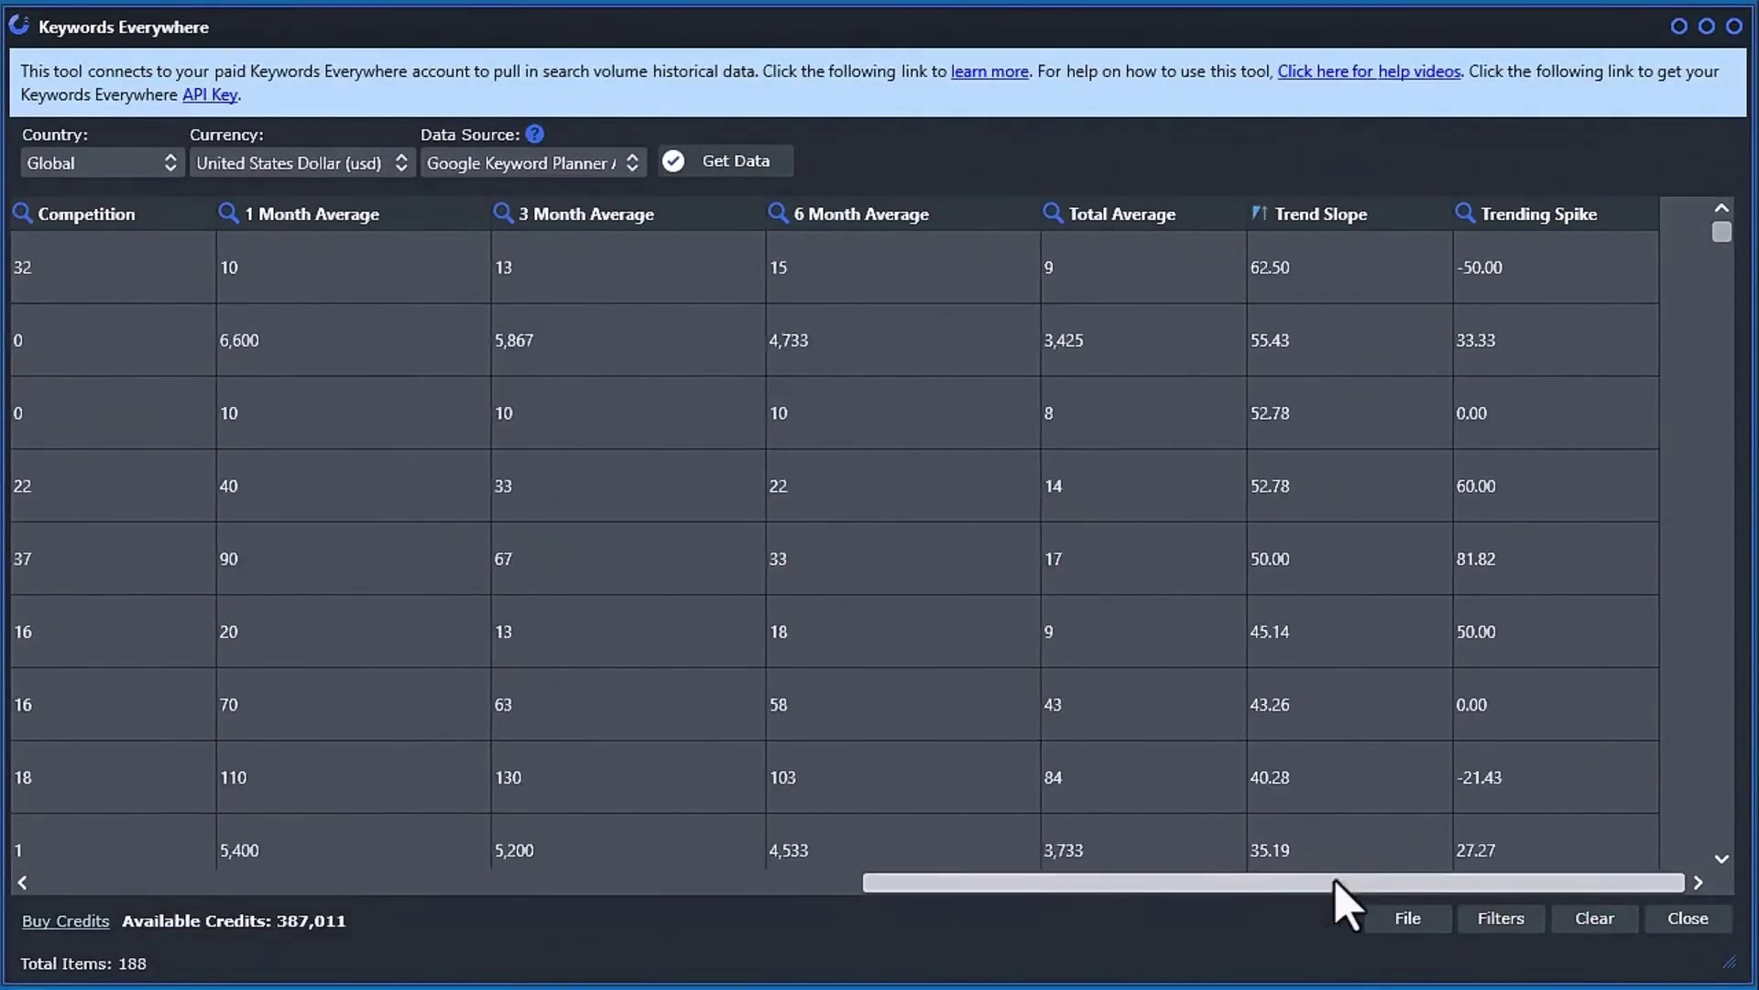
- View and close the search-volume history charts for the row 4 keyword and the TikTok keyword
left_click_drag(1338, 884, 523, 883)
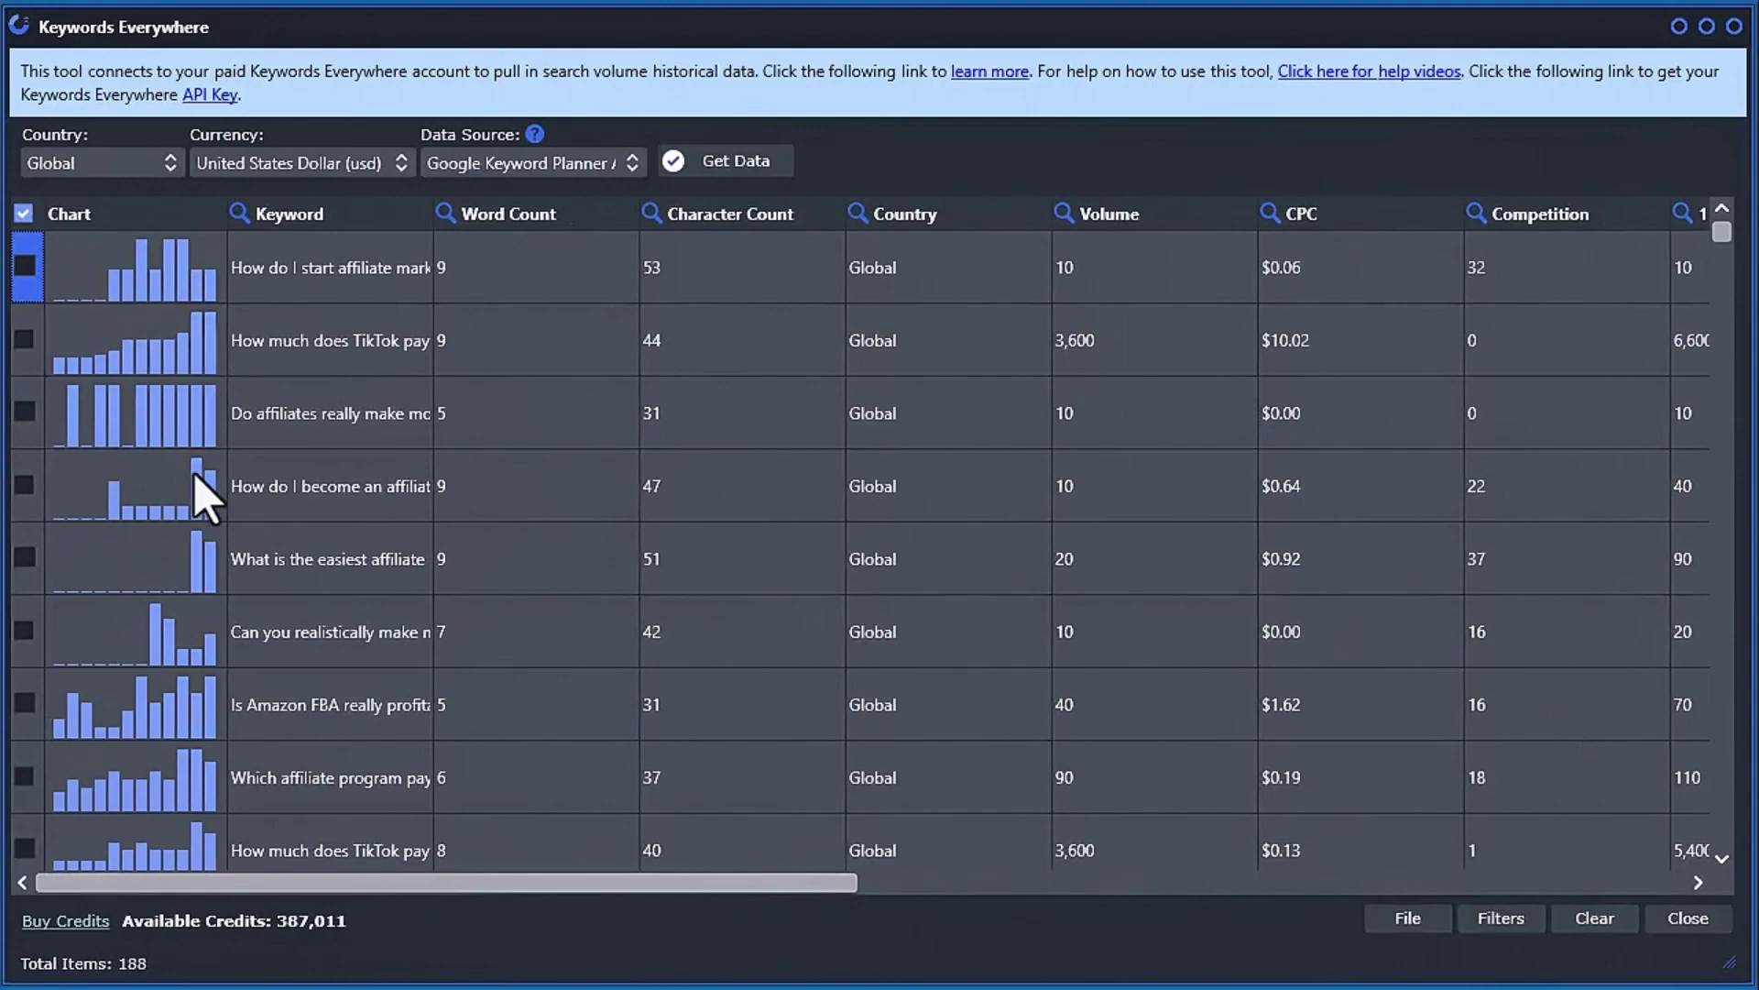
left_click(204, 499)
left_click(1521, 79)
left_click(176, 334)
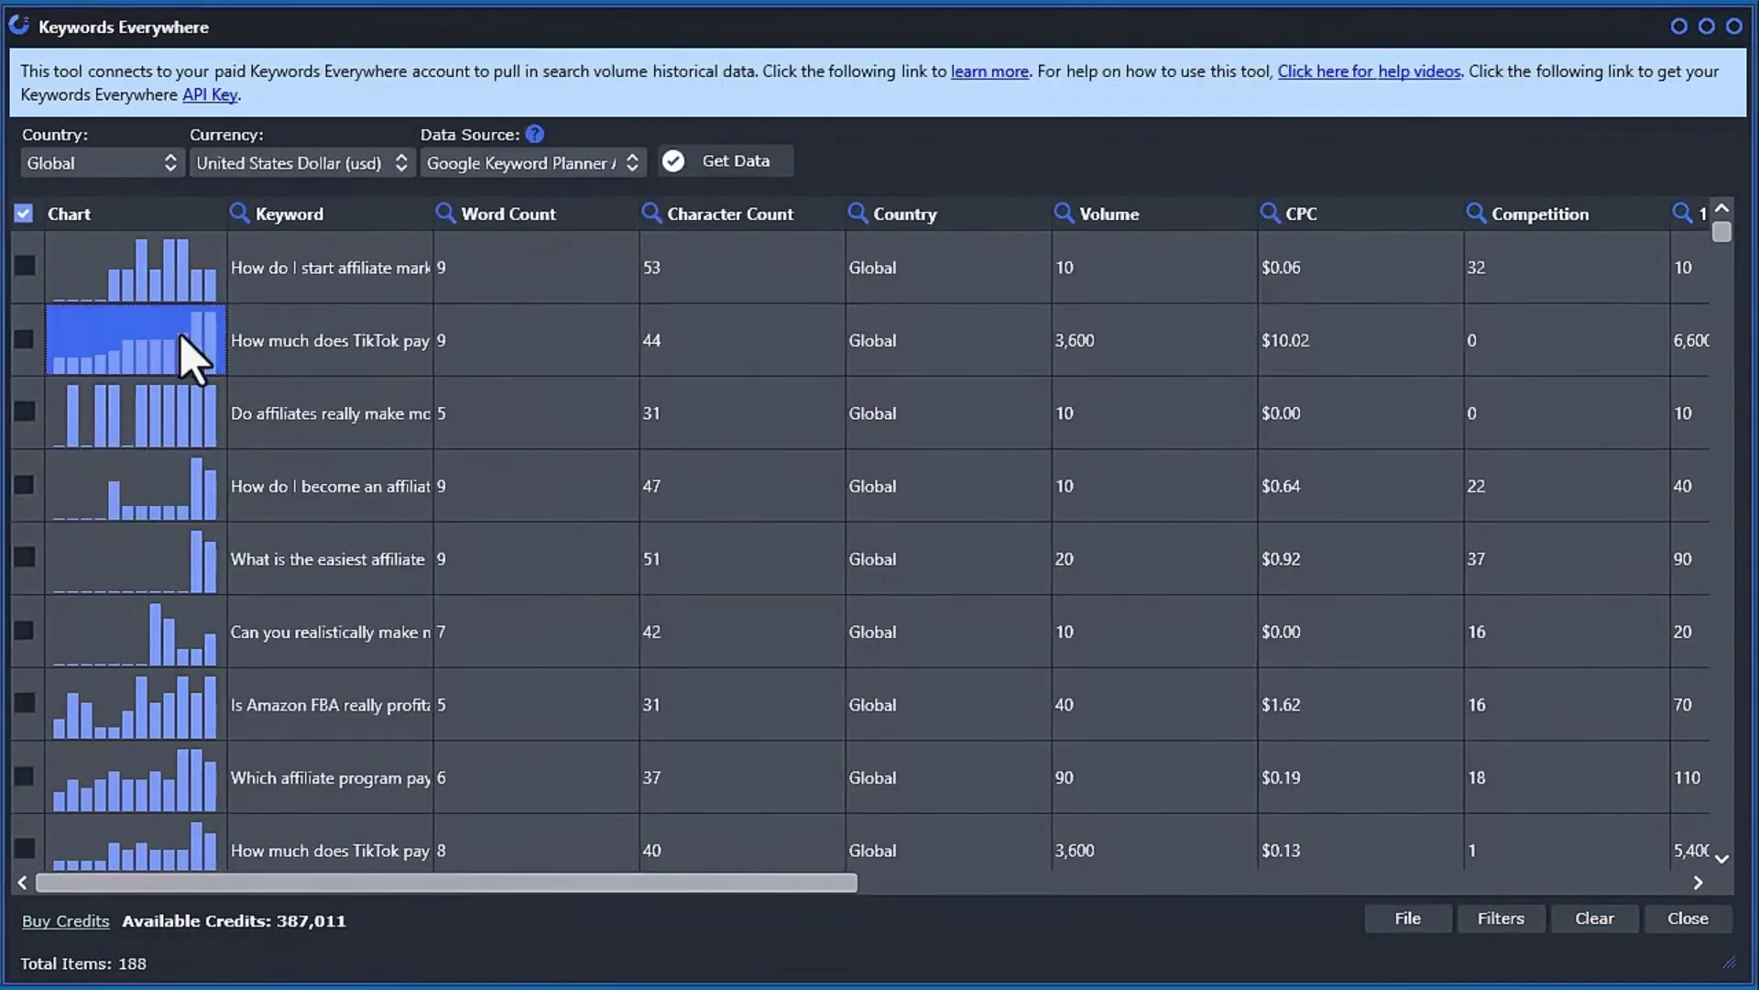
left_click(1521, 79)
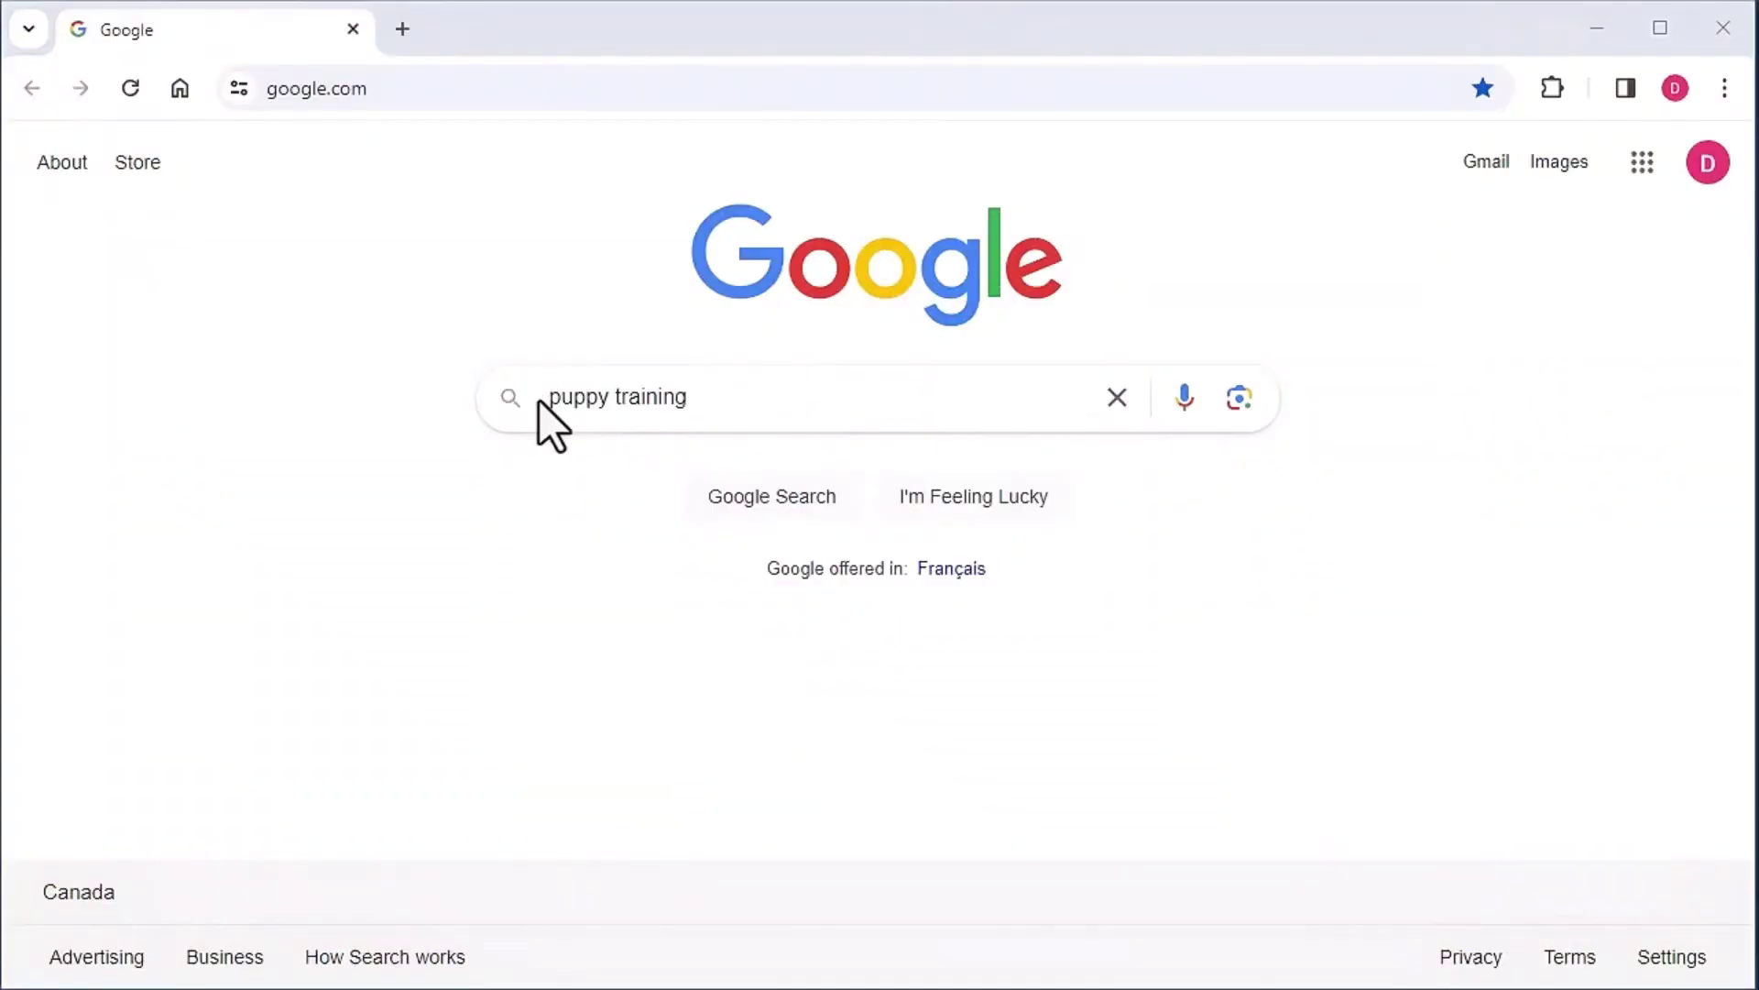
- Compare Google autocomplete suggestions for 'puppy training' with how/can/where prefixes and trailing letters
left_click(542, 403)
type("how ")
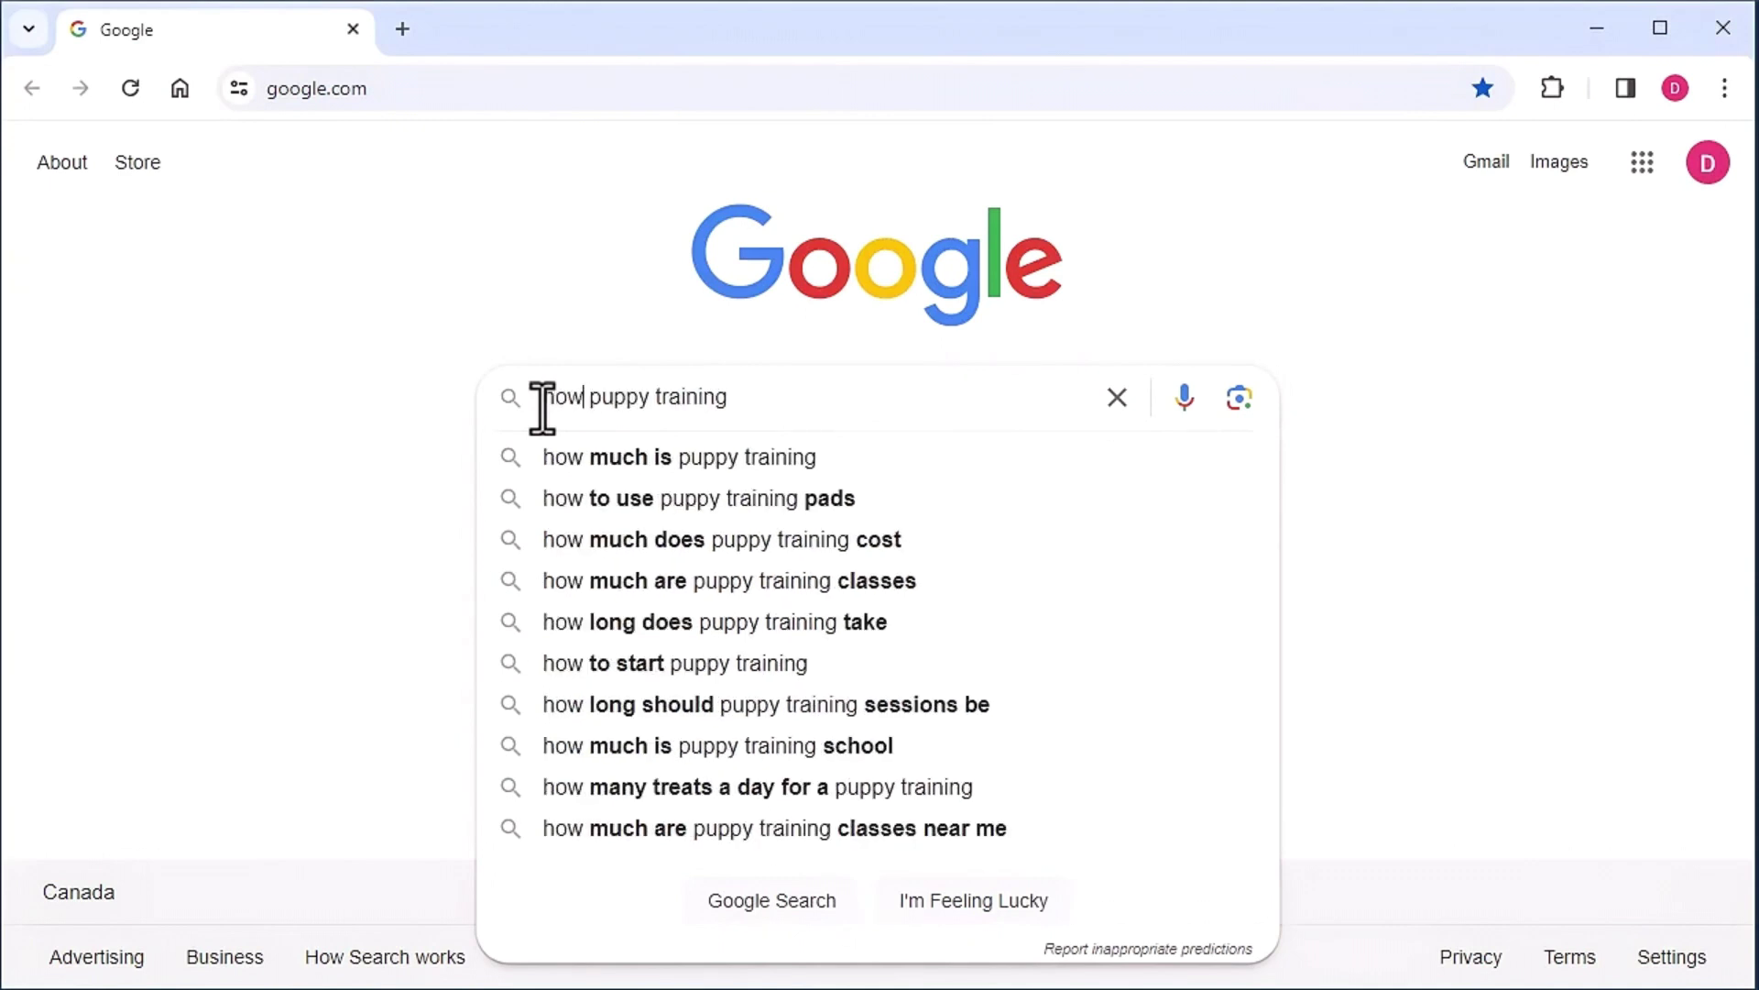
type("can")
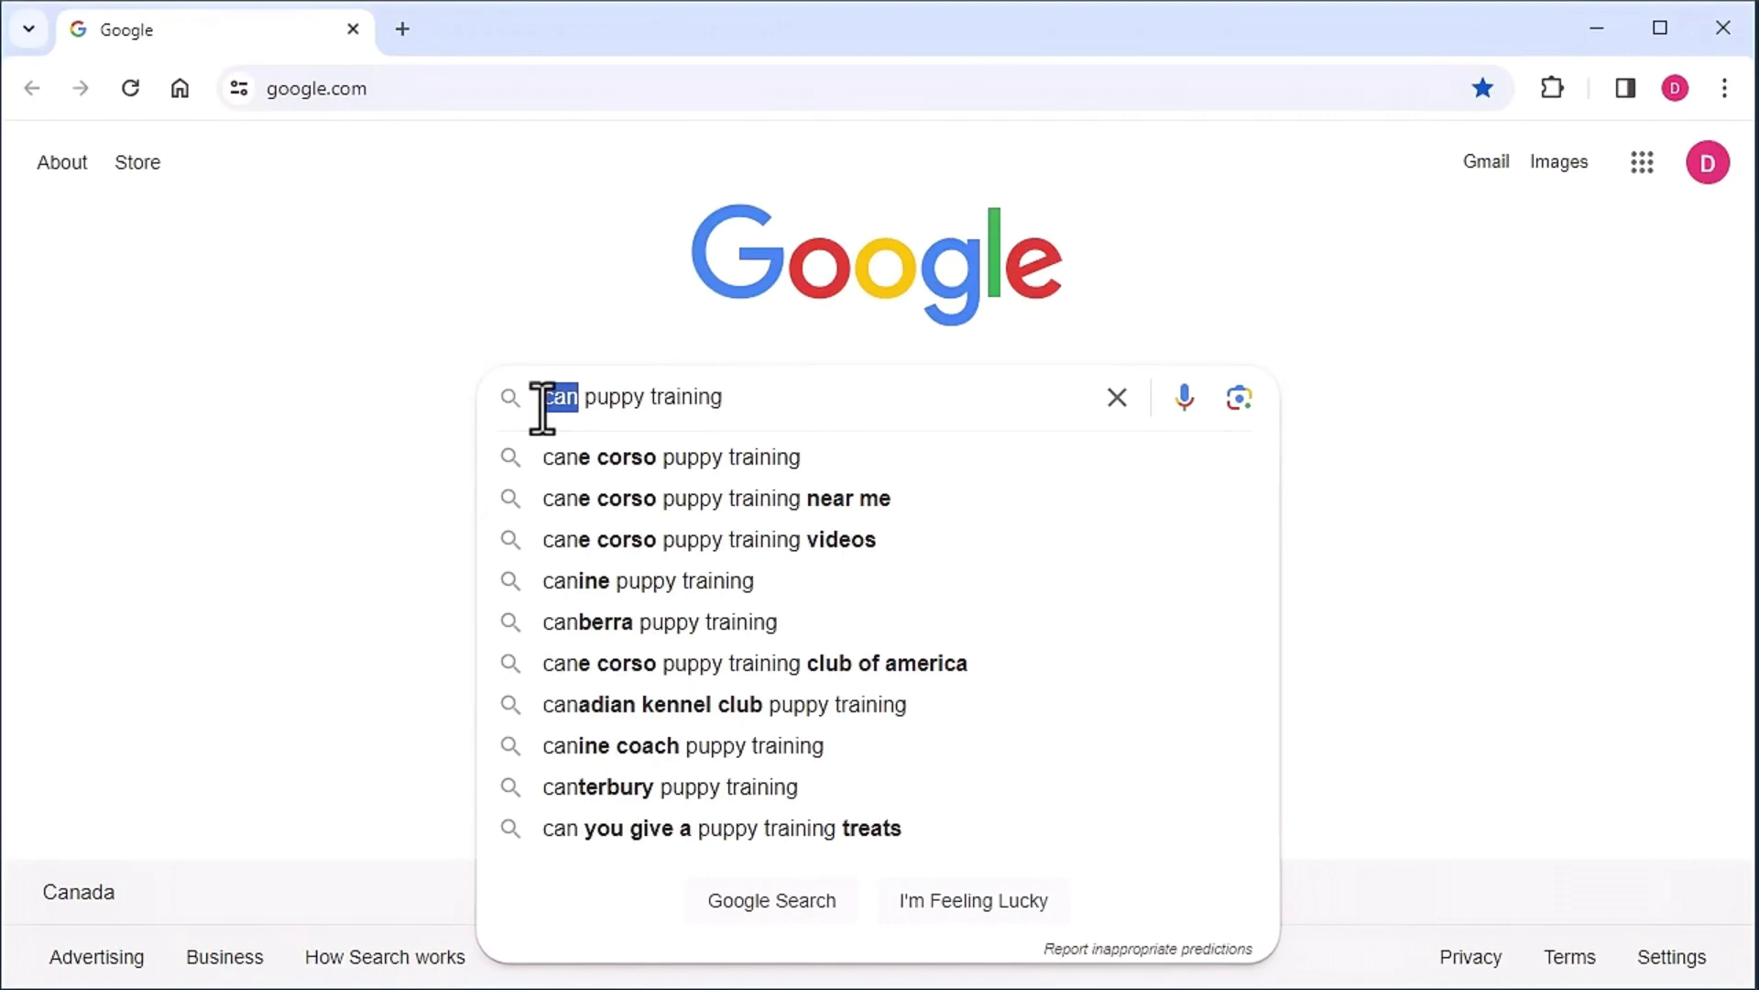
type("where")
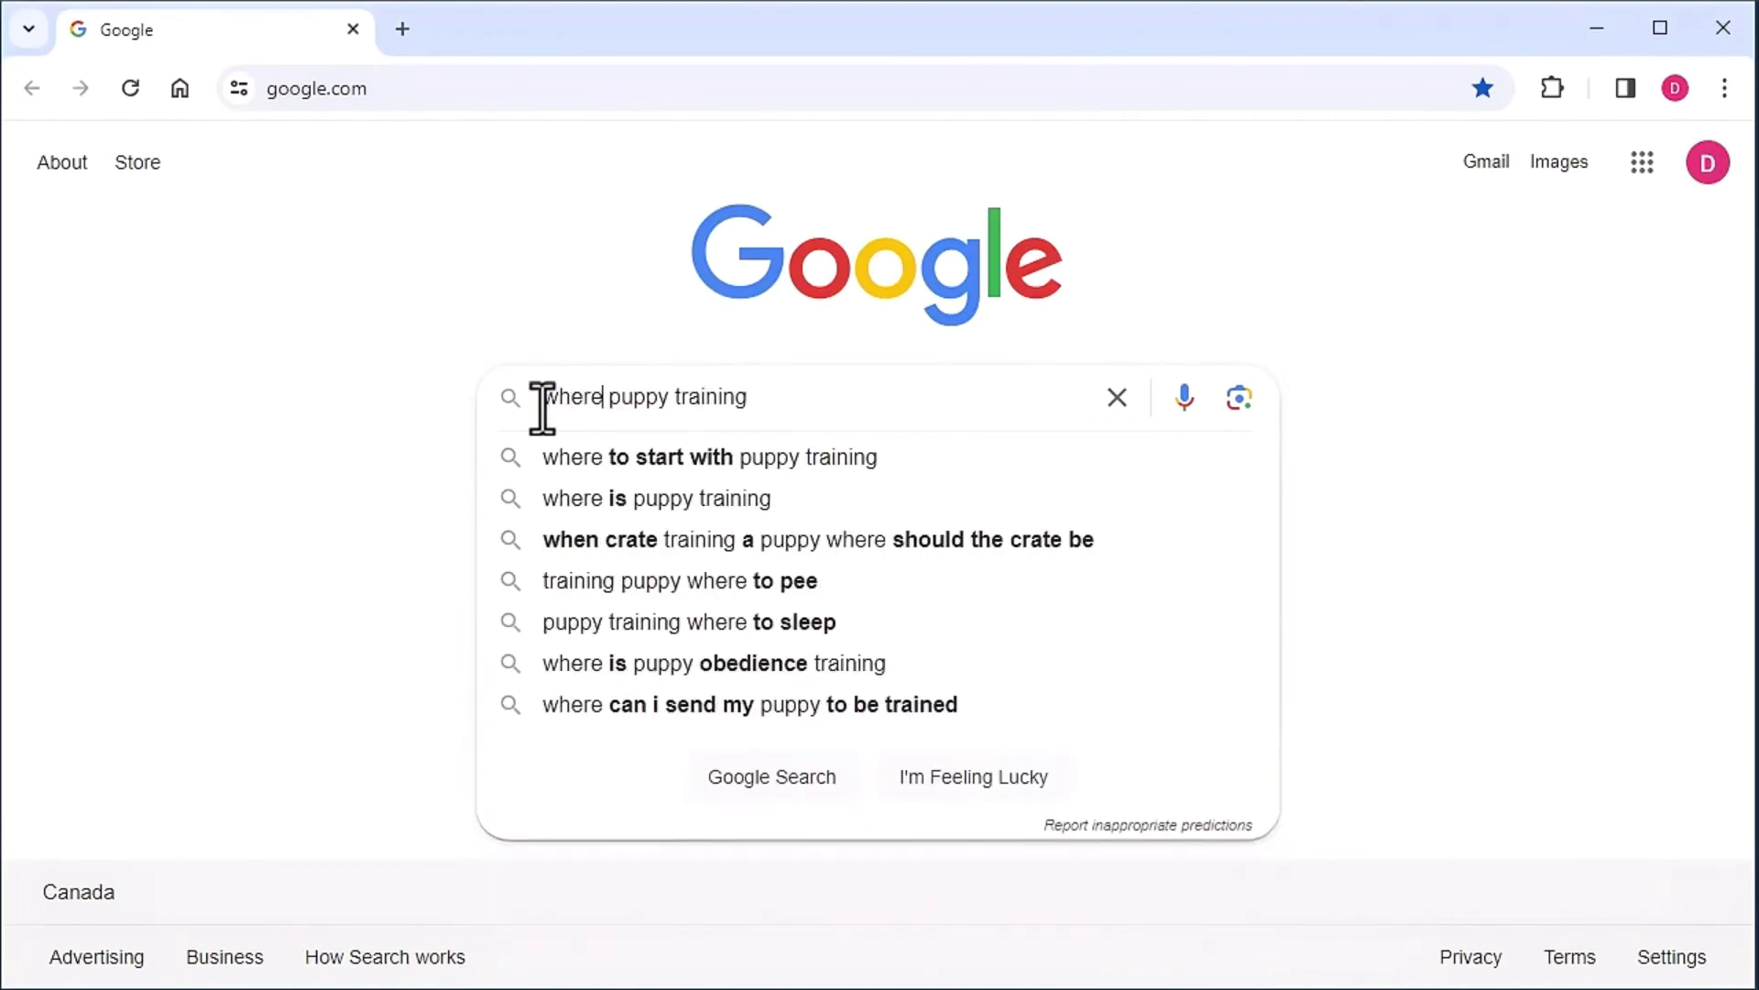
key("BackSpace")
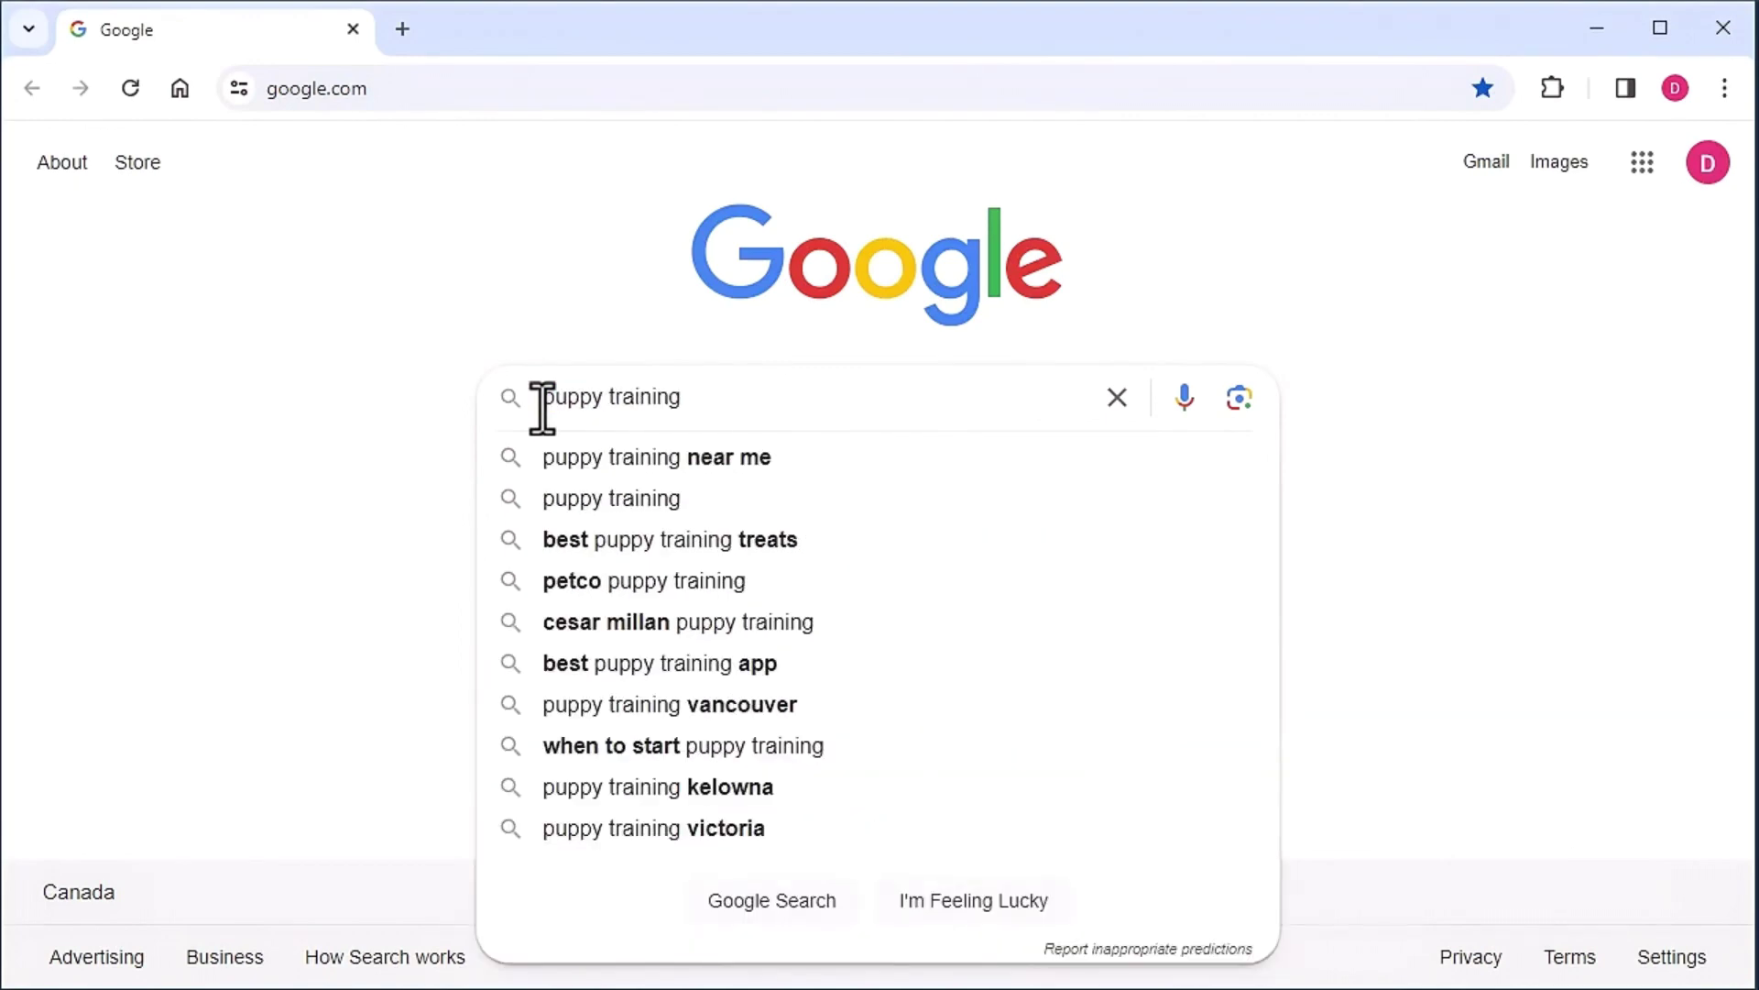
type("va")
key("BackSpace")
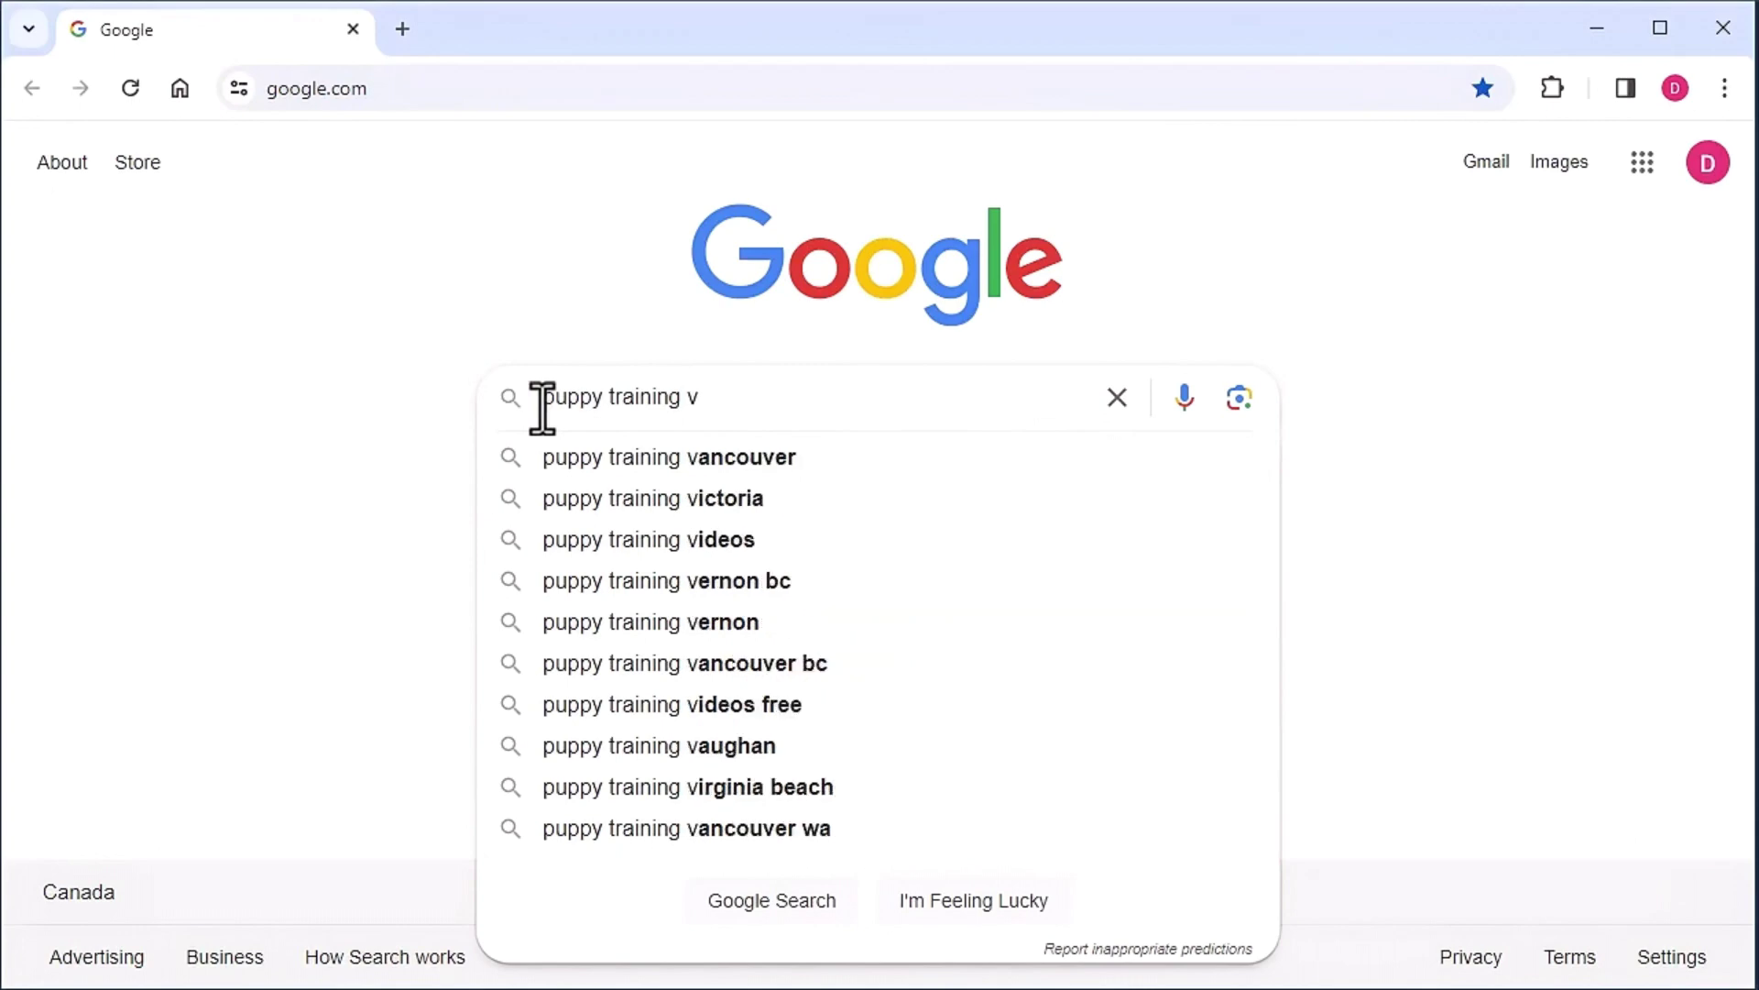
key("BackSpace")
type("and")
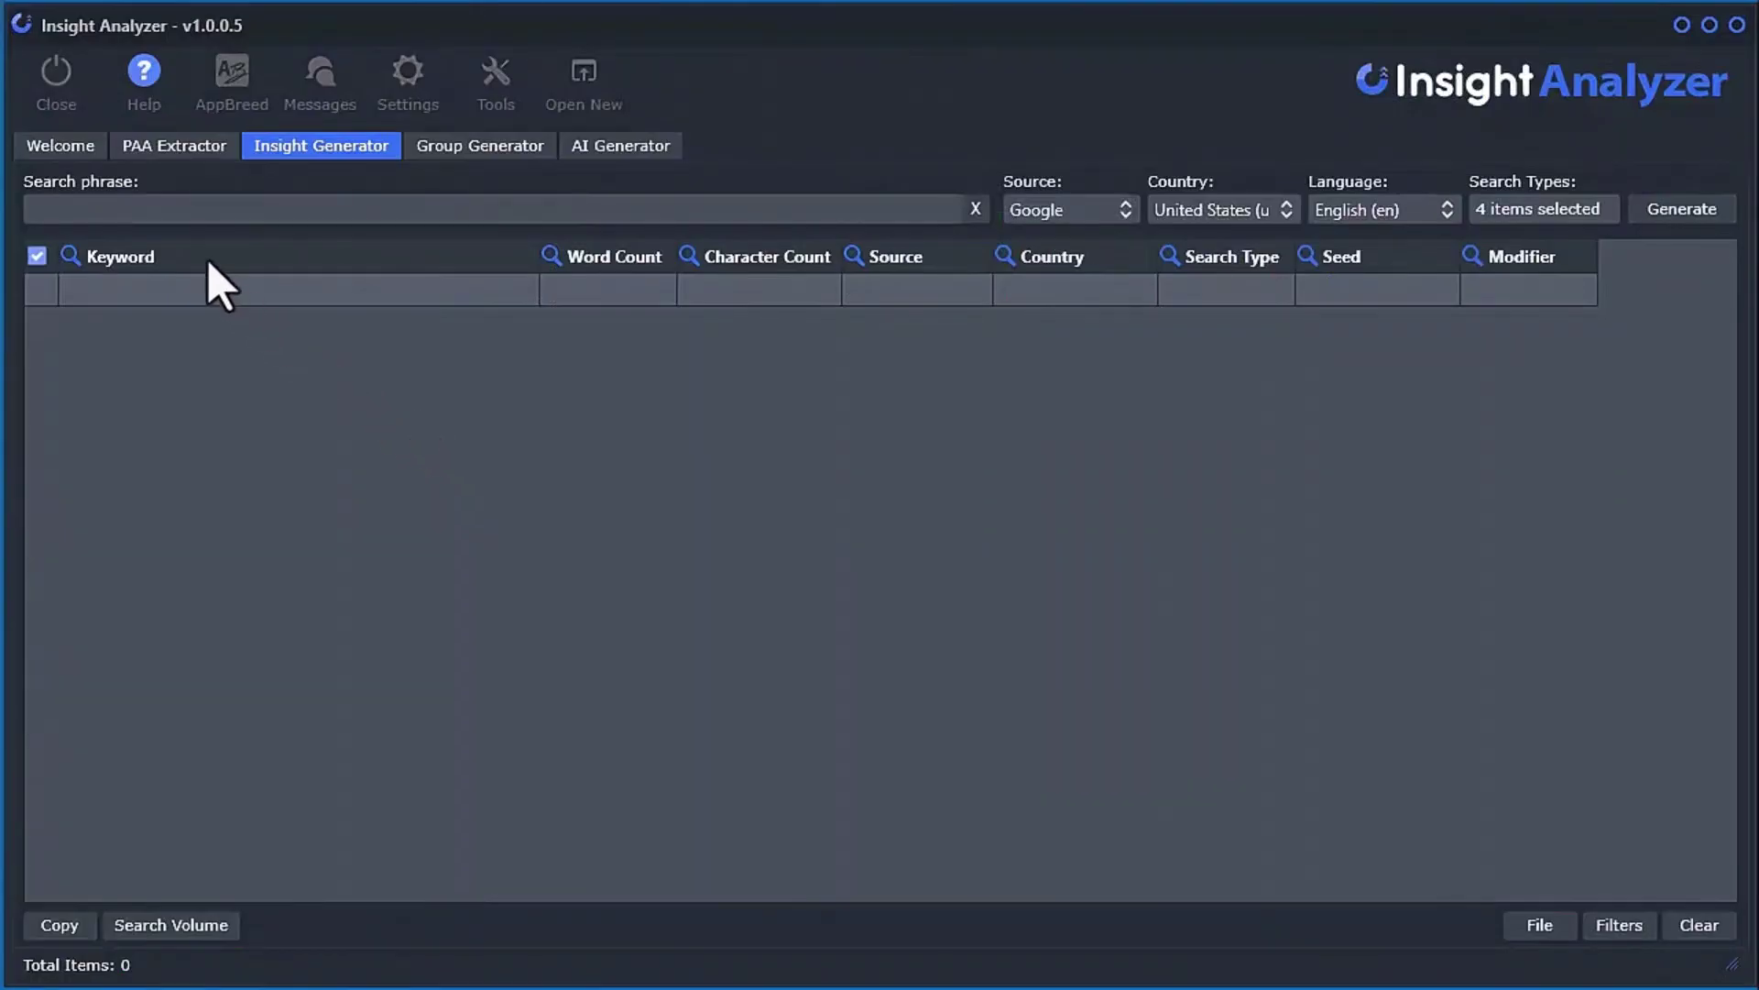
- Enter 'puppy training' and review the Source, Country, Language and Search Types settings
left_click(144, 208)
type("puppy training")
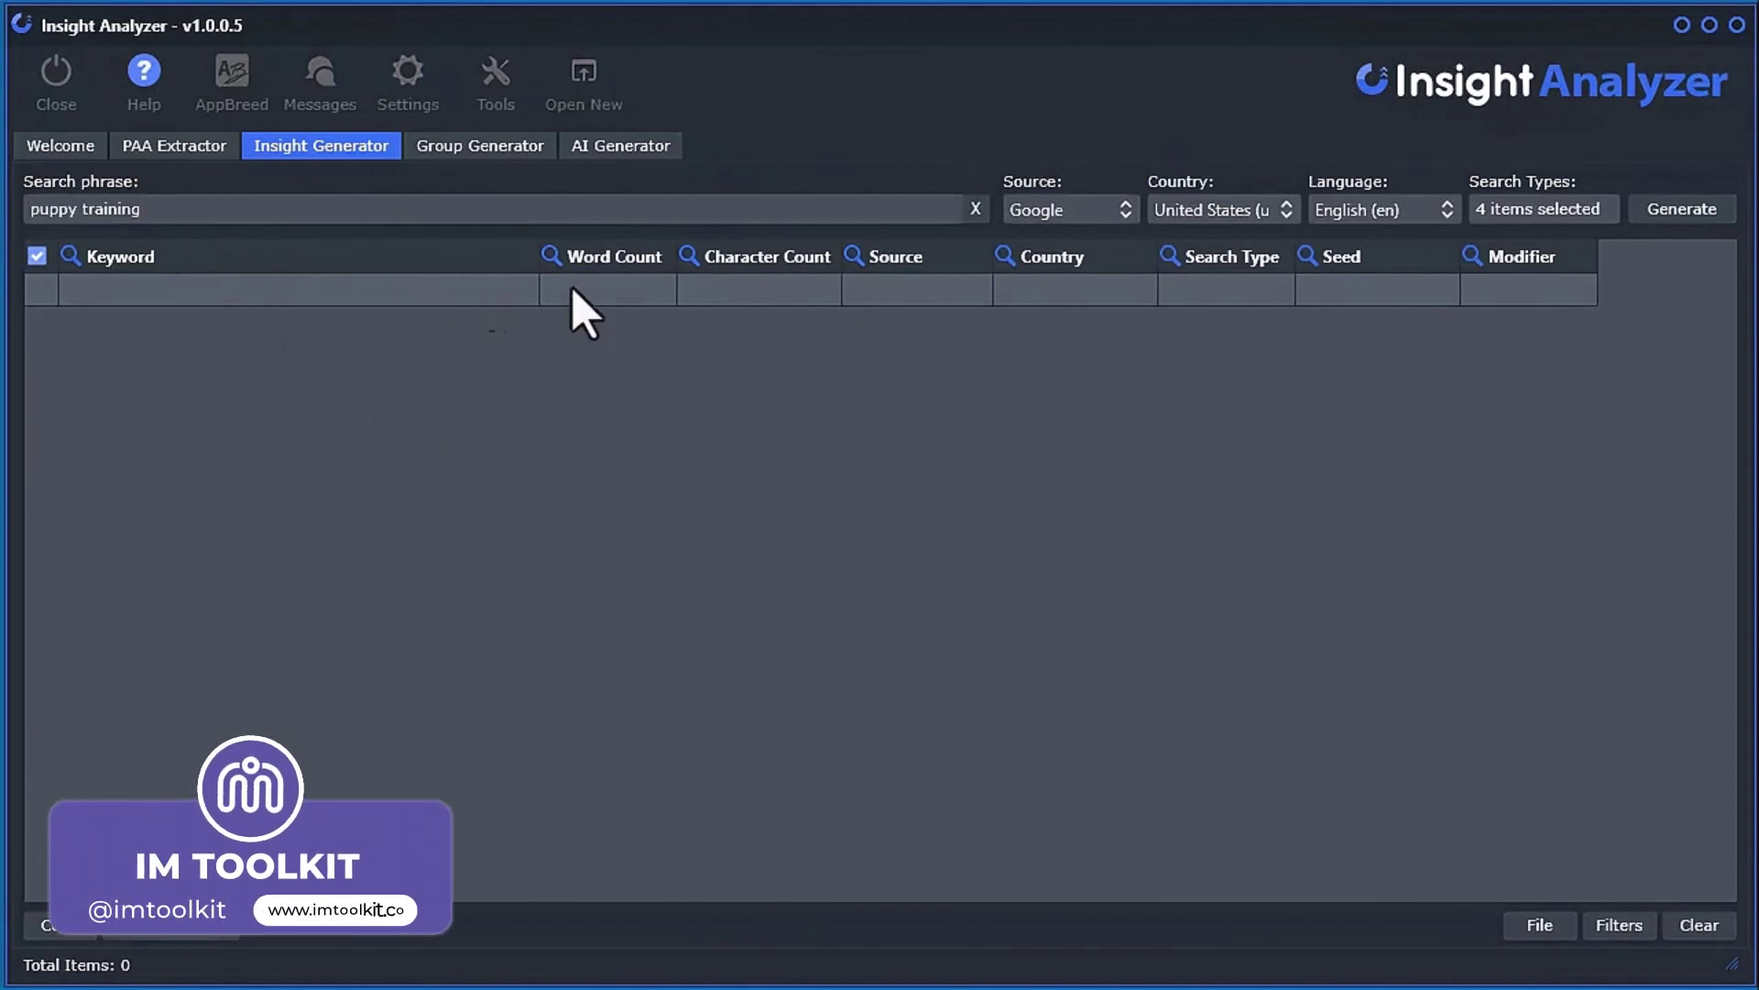
left_click(1049, 218)
left_click(1210, 209)
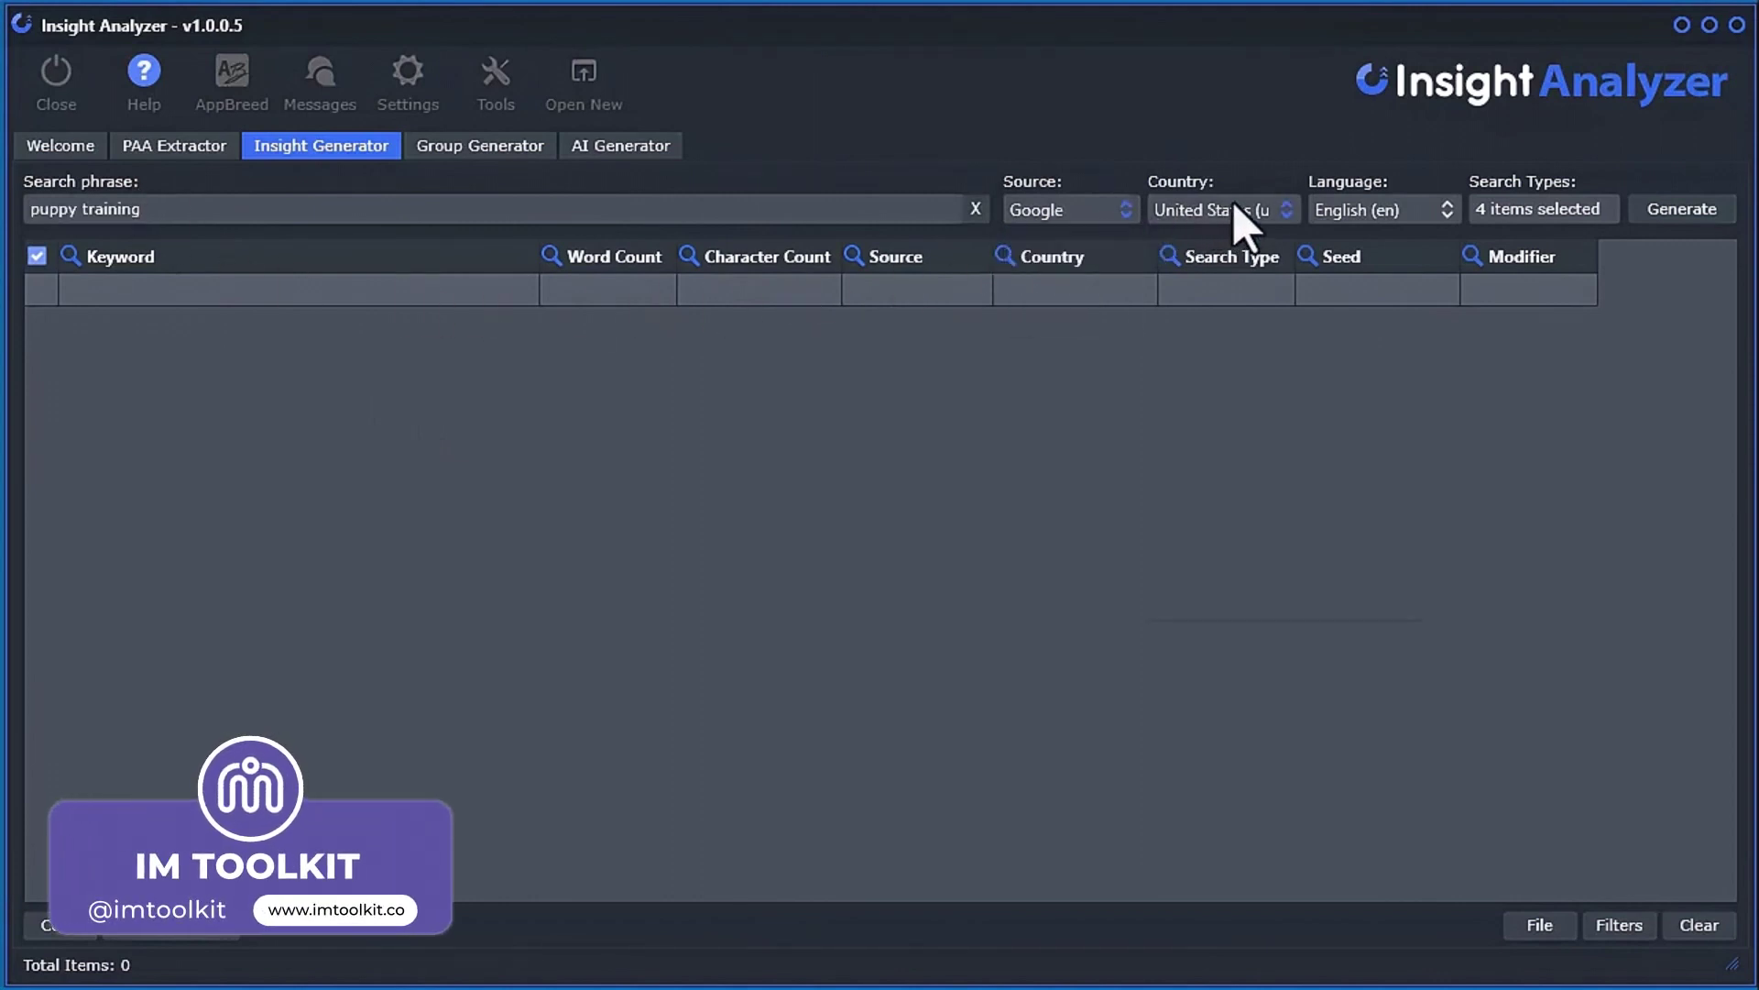
left_click(1233, 210)
left_click(1372, 231)
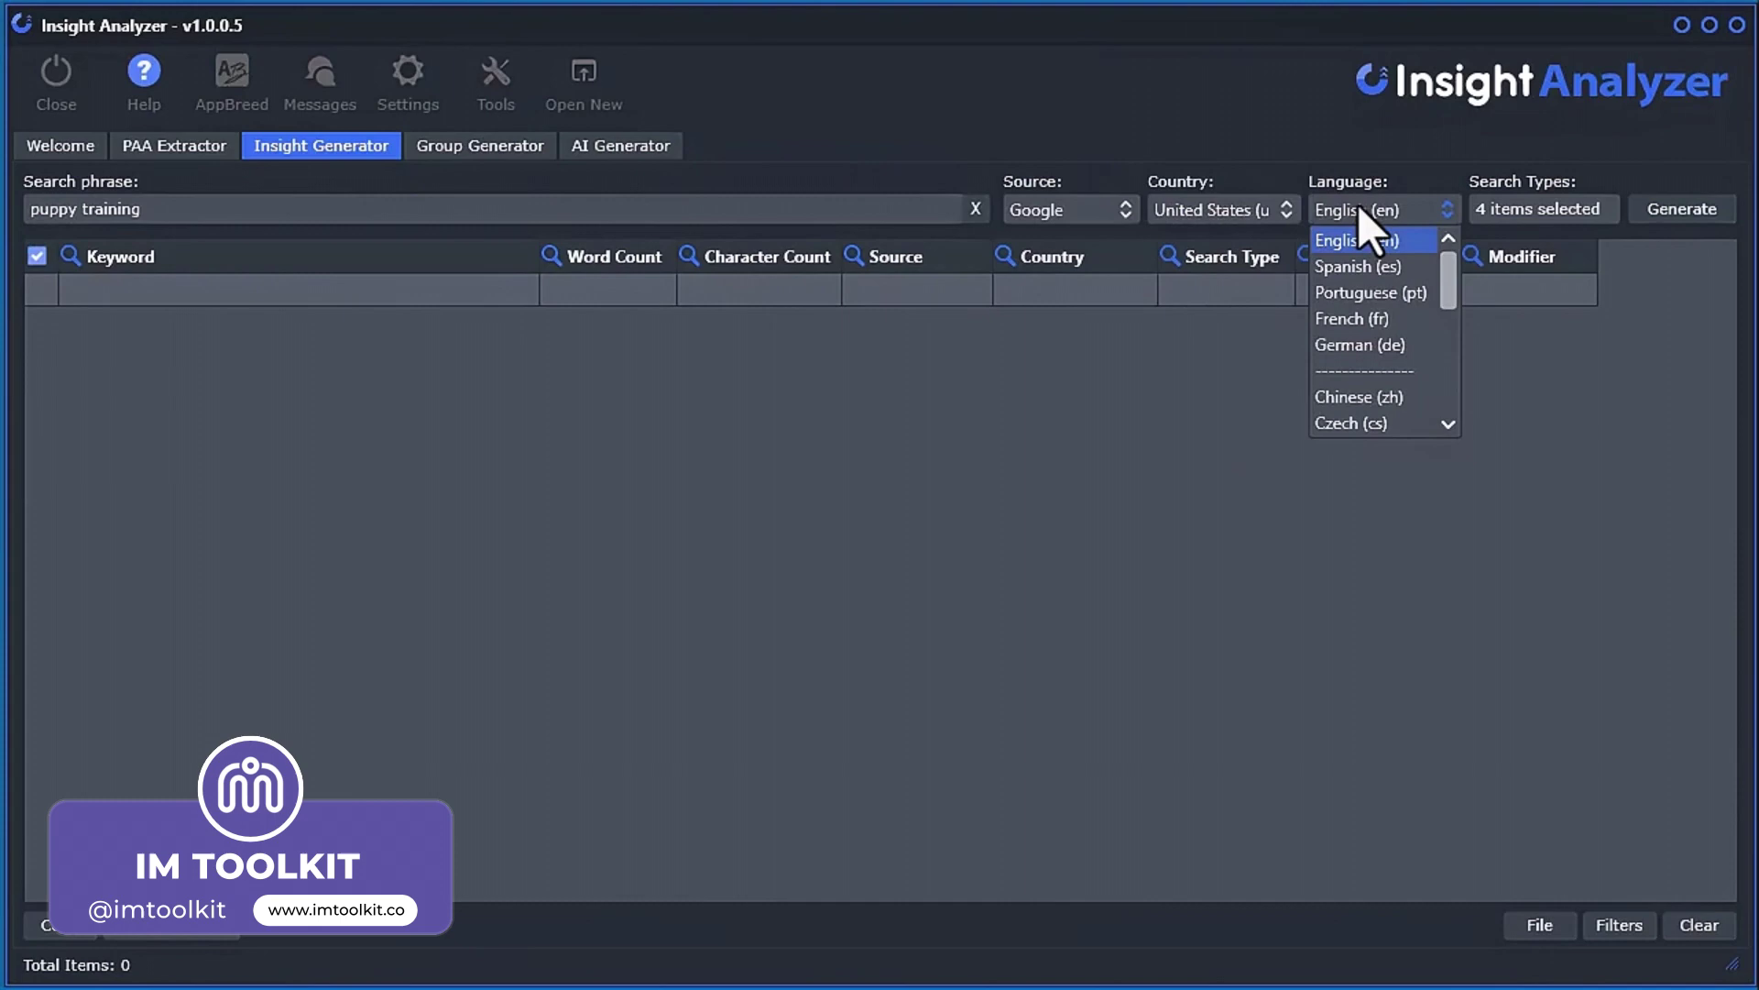
left_click(1507, 209)
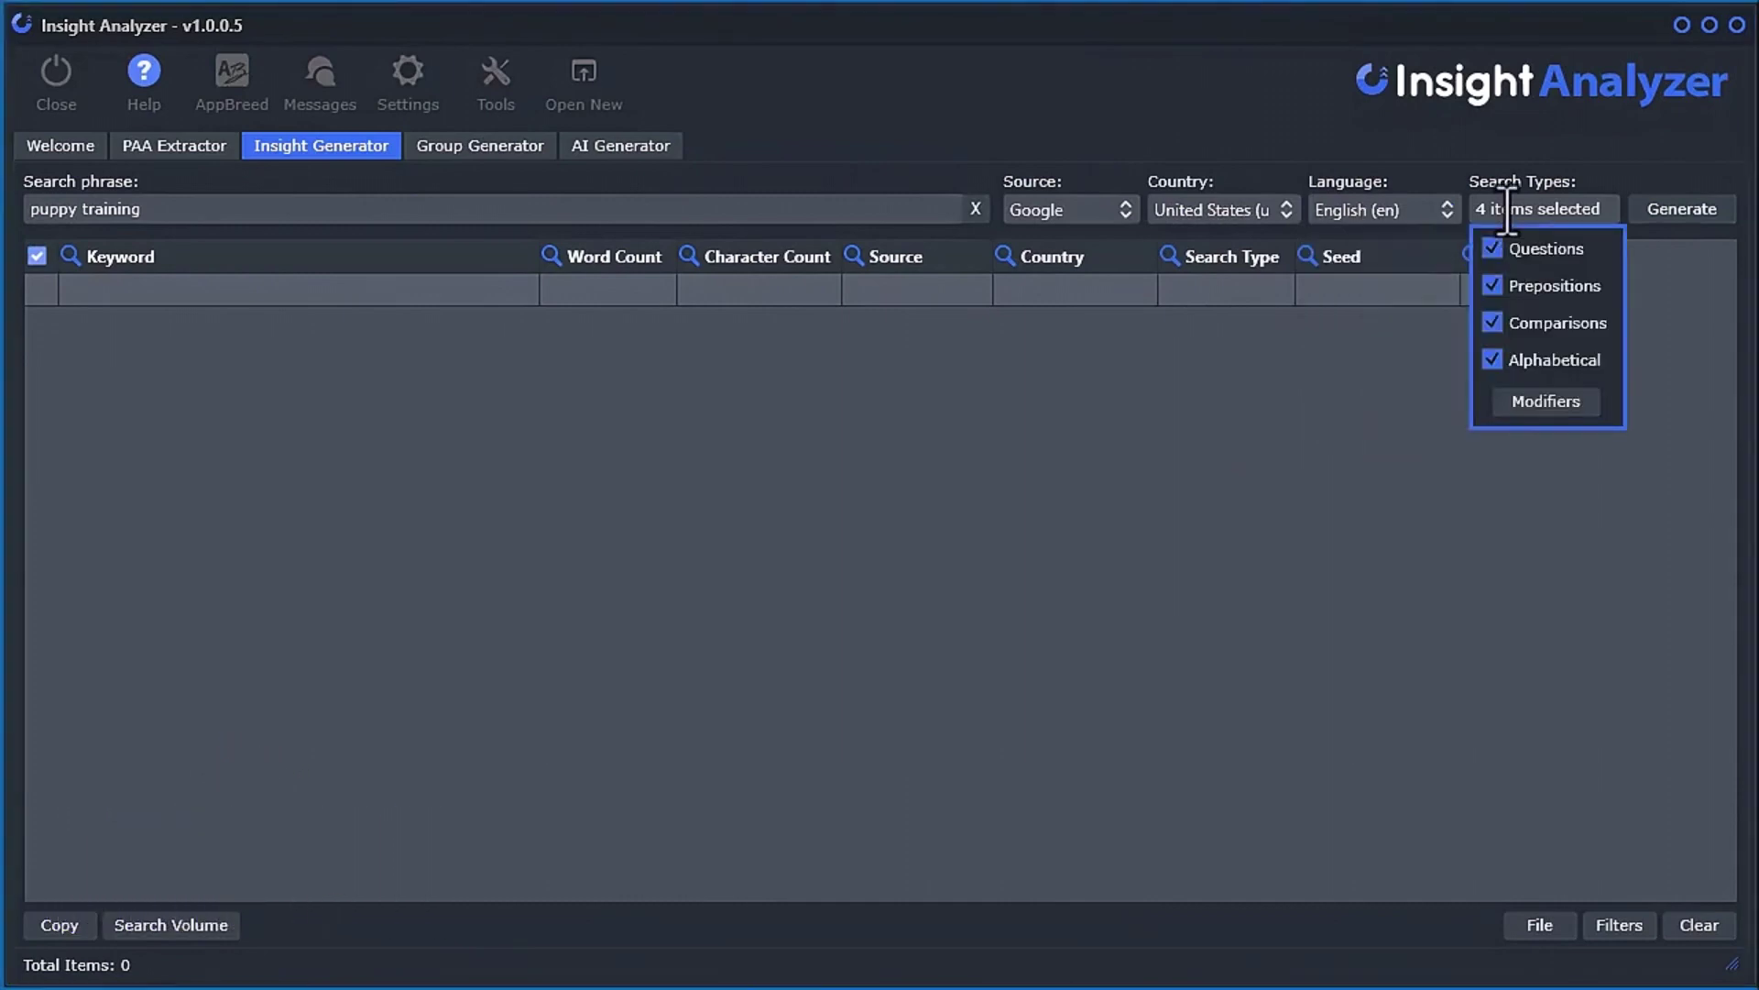
- Generate the 928 Google keyword suggestions for 'puppy training' across all search types
left_click(1684, 213)
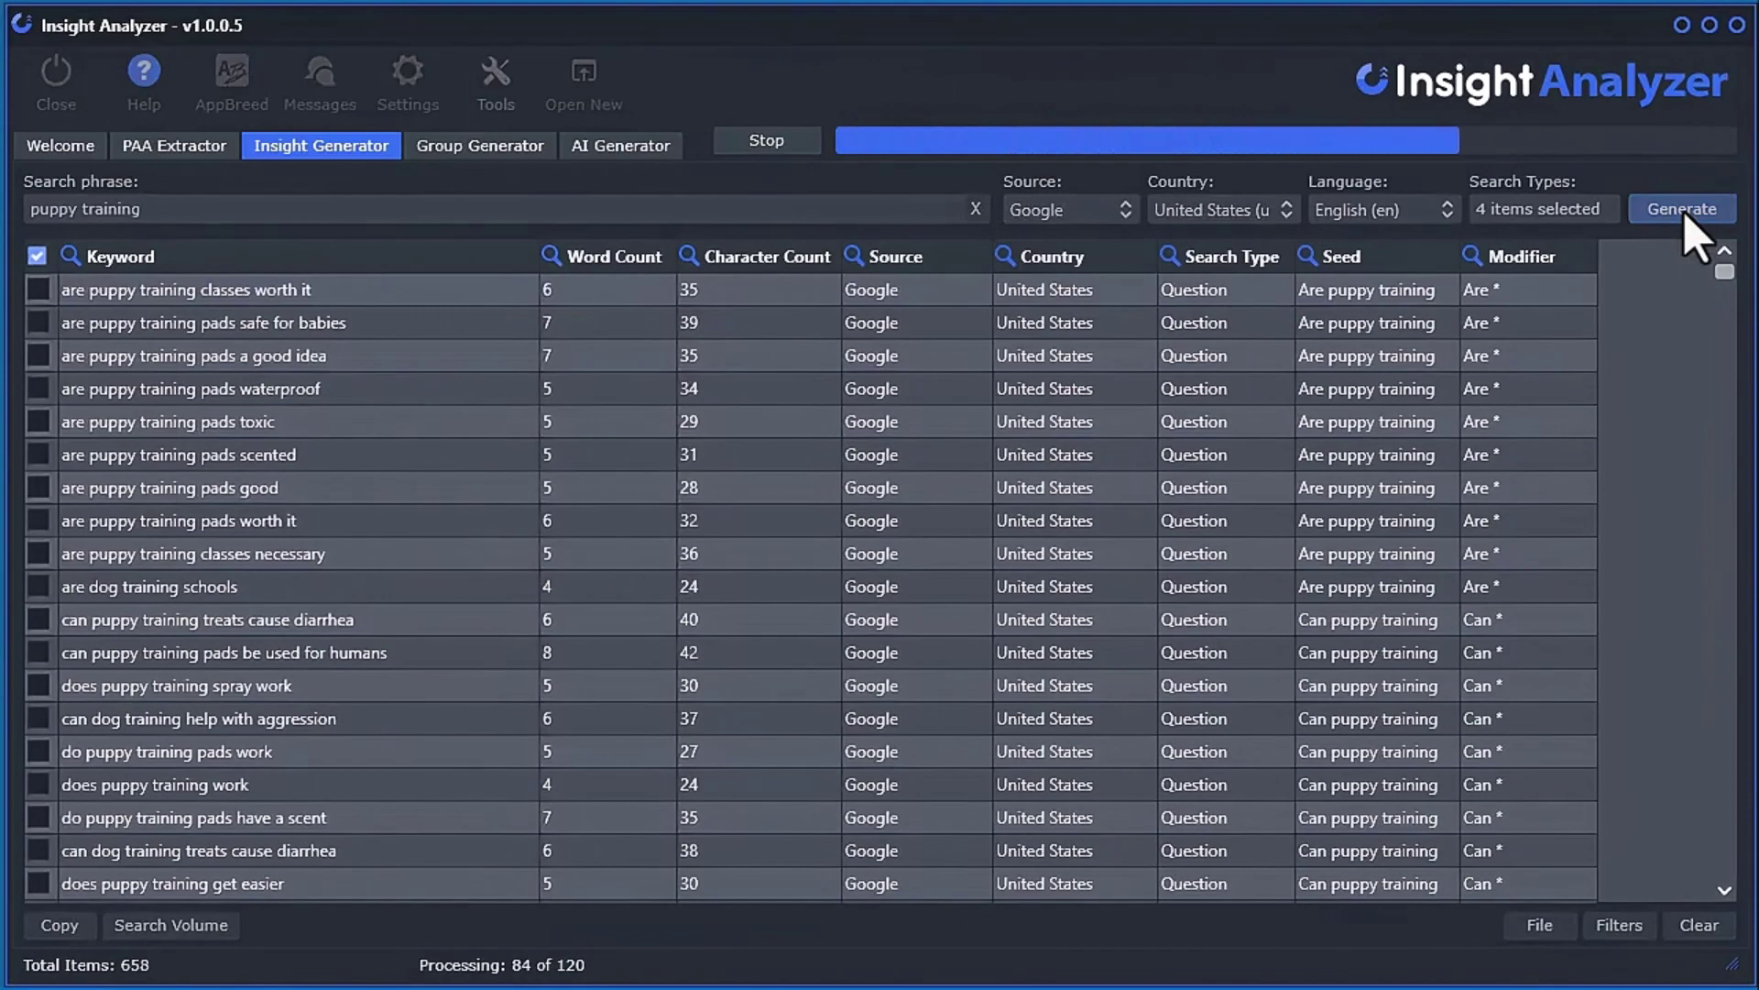
mouse_move(1722, 273)
left_mouse_down()
mouse_move(1710, 785)
mouse_move(1691, 883)
mouse_move(1752, 283)
left_mouse_up()
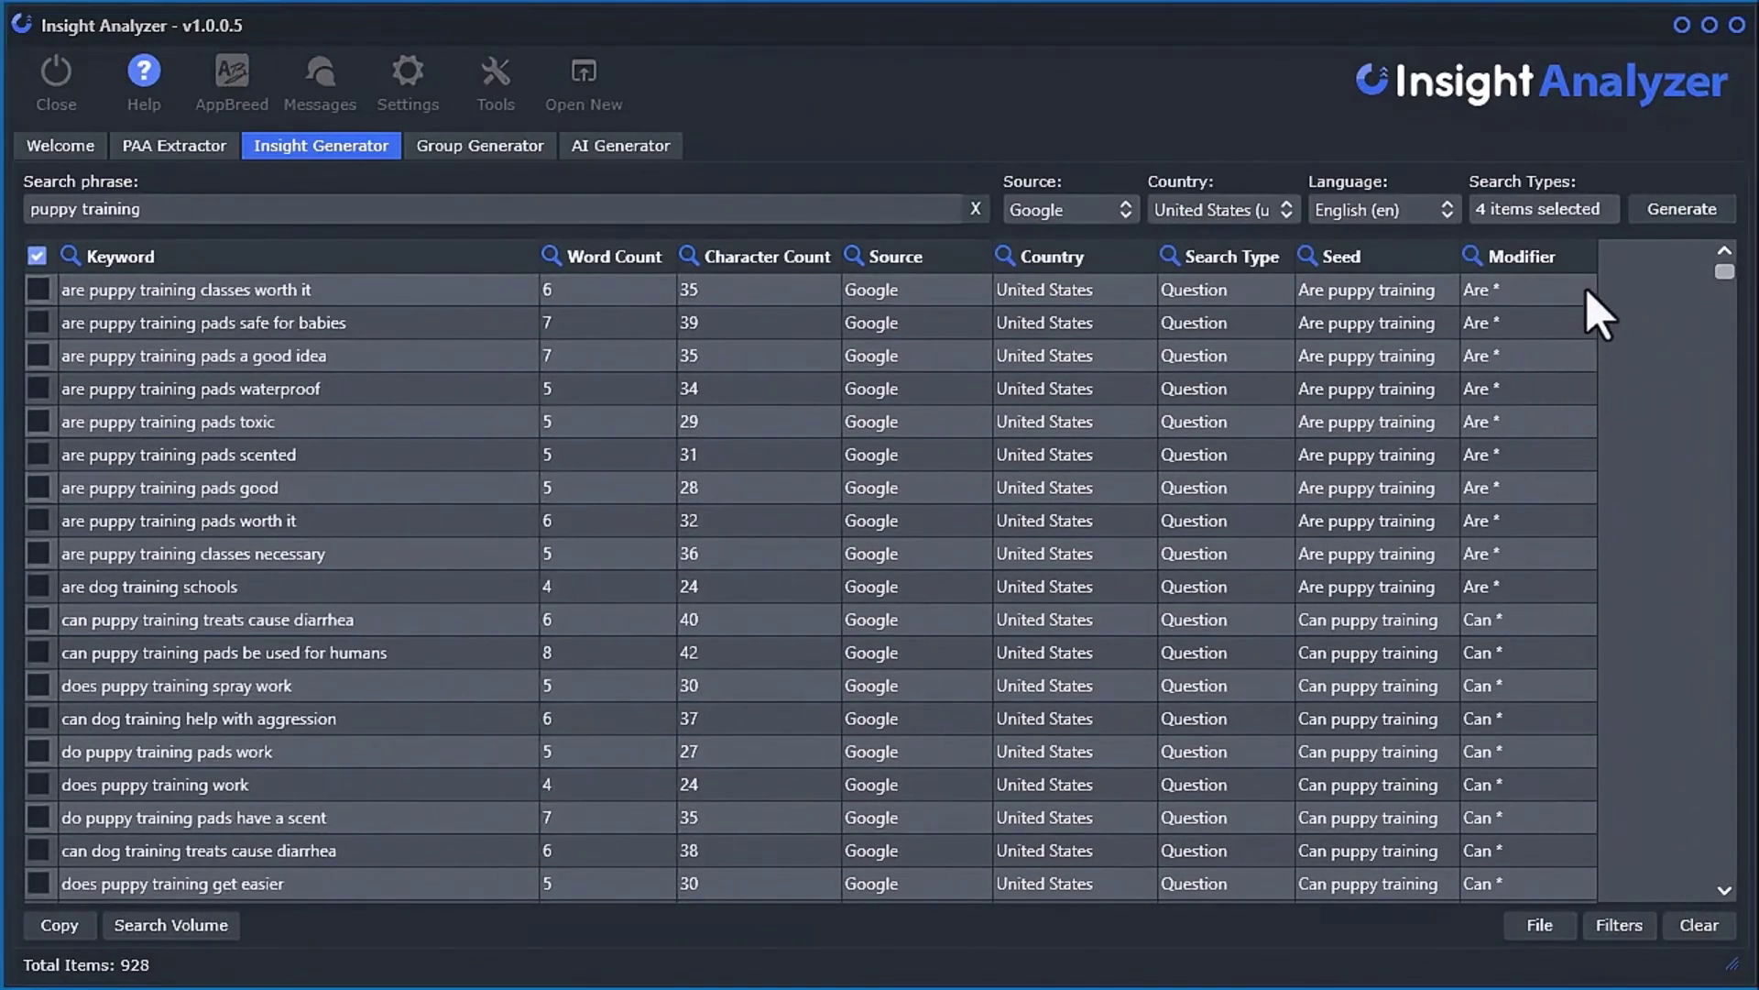
left_click(1556, 213)
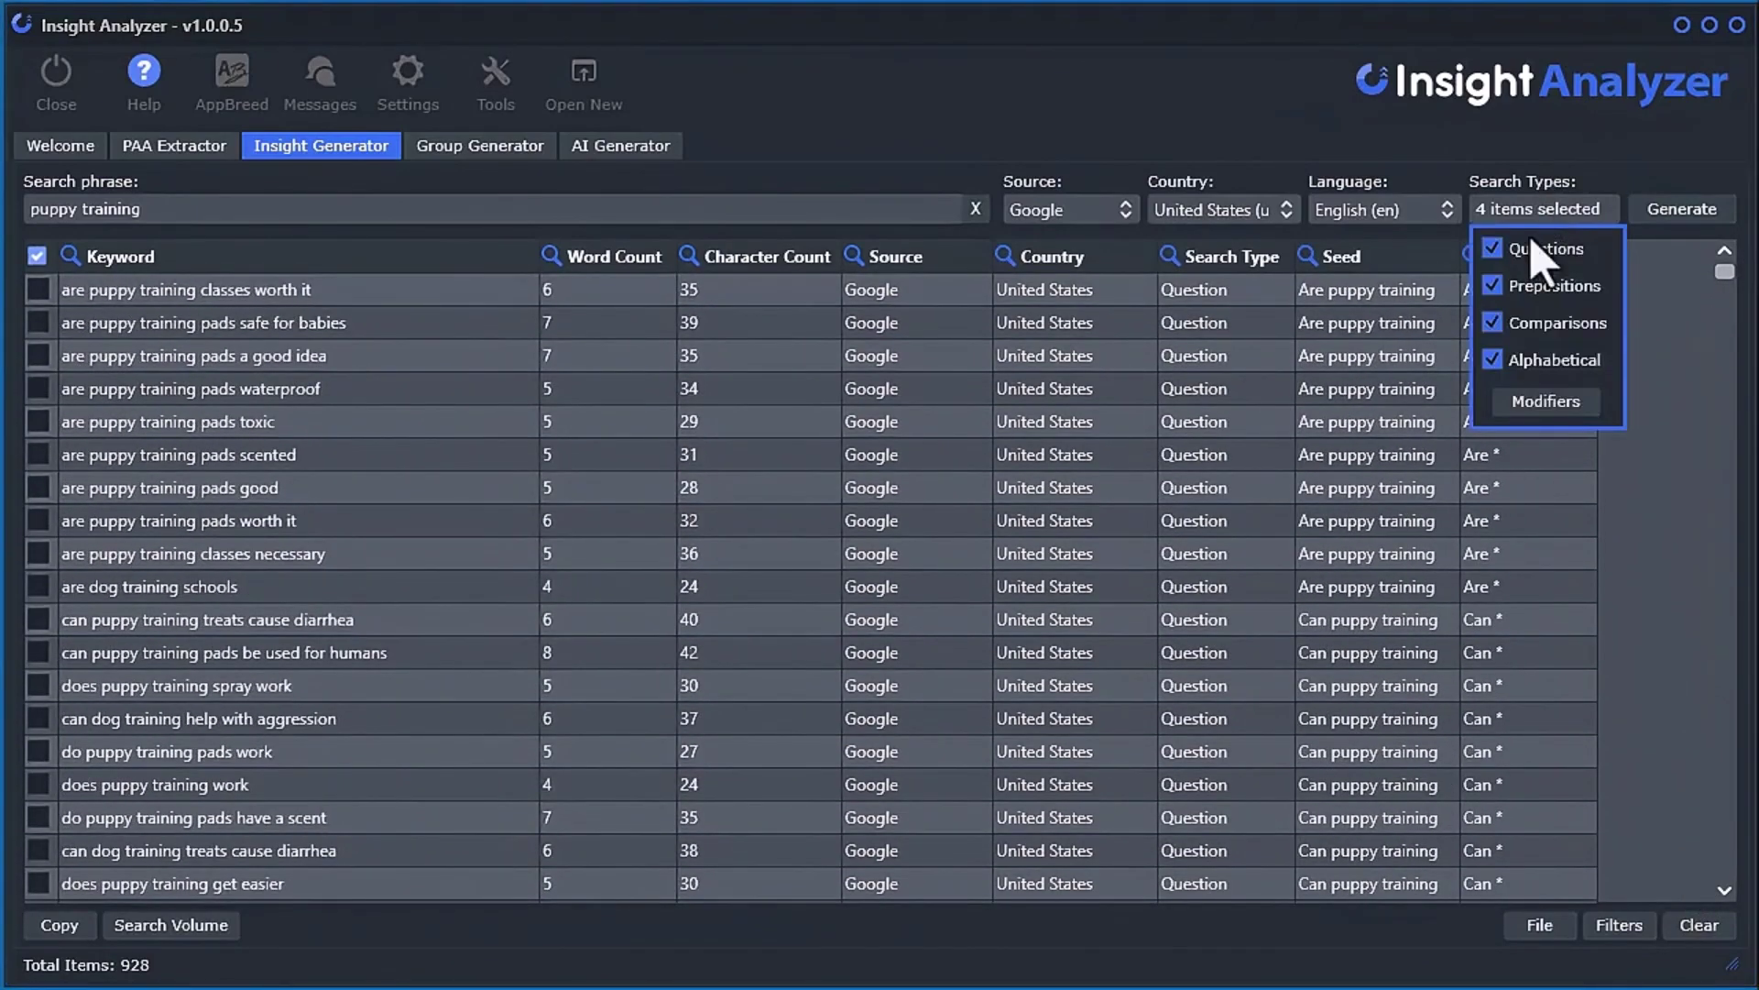
- Reset the question modifiers to the default list of 276 entries
left_click(1554, 407)
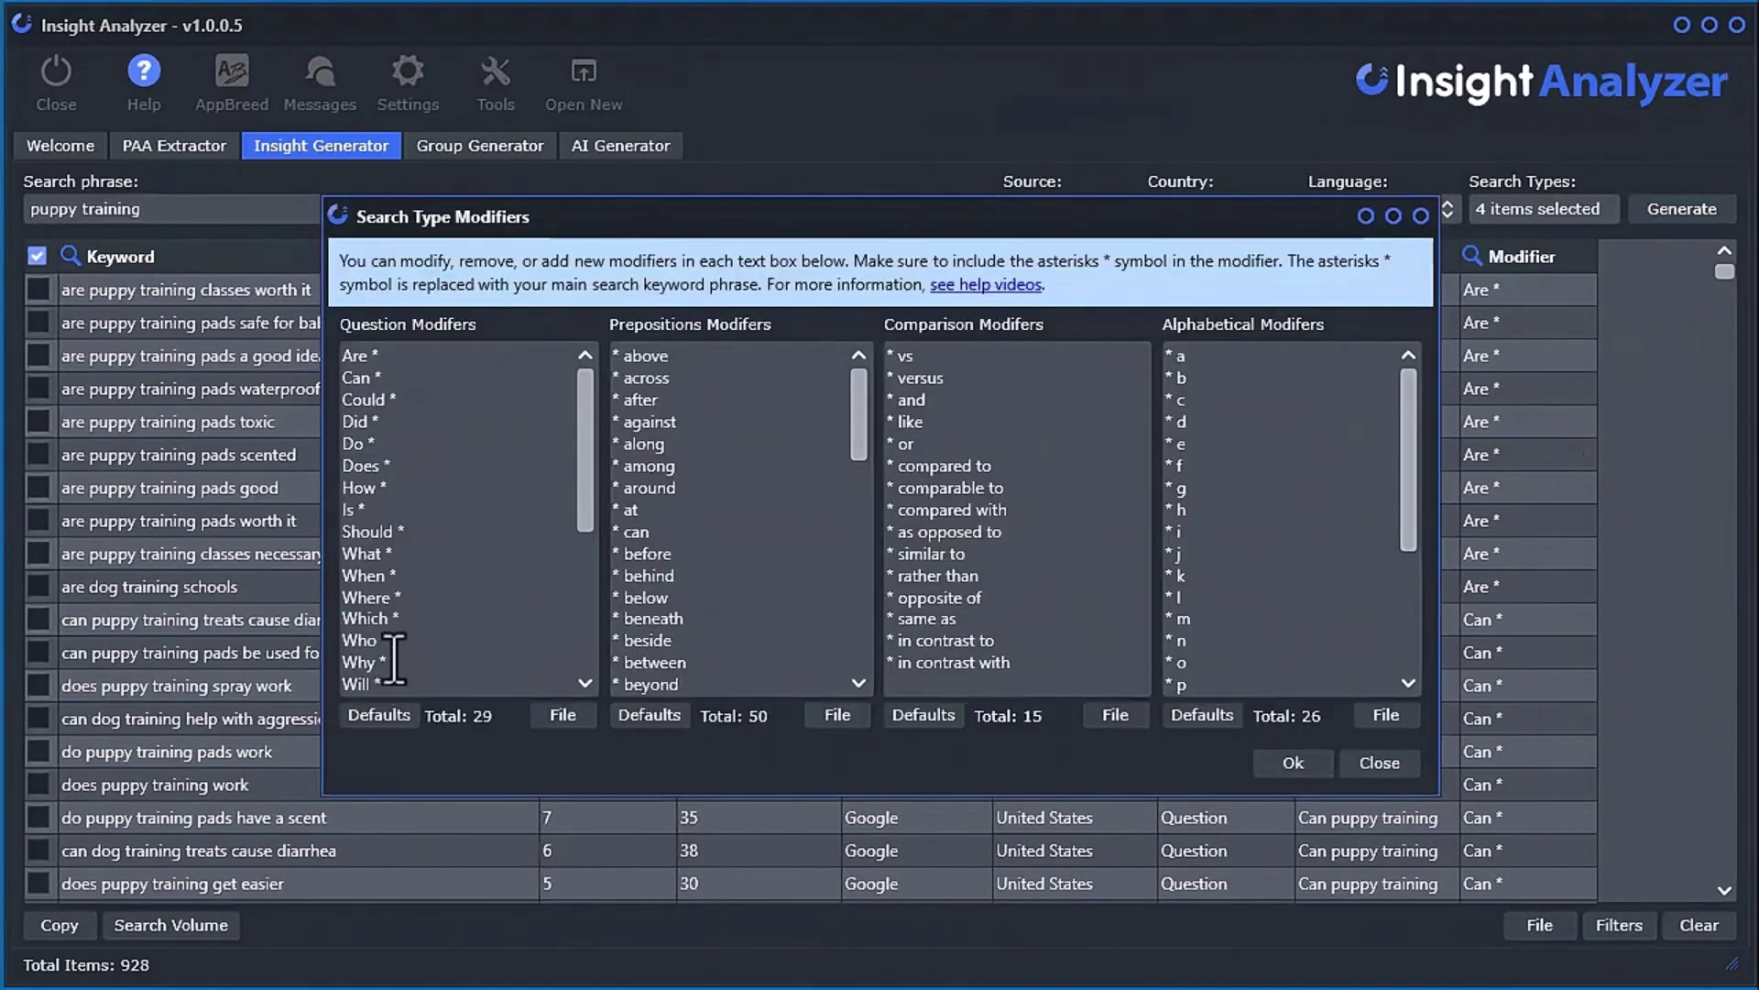
left_click(389, 718)
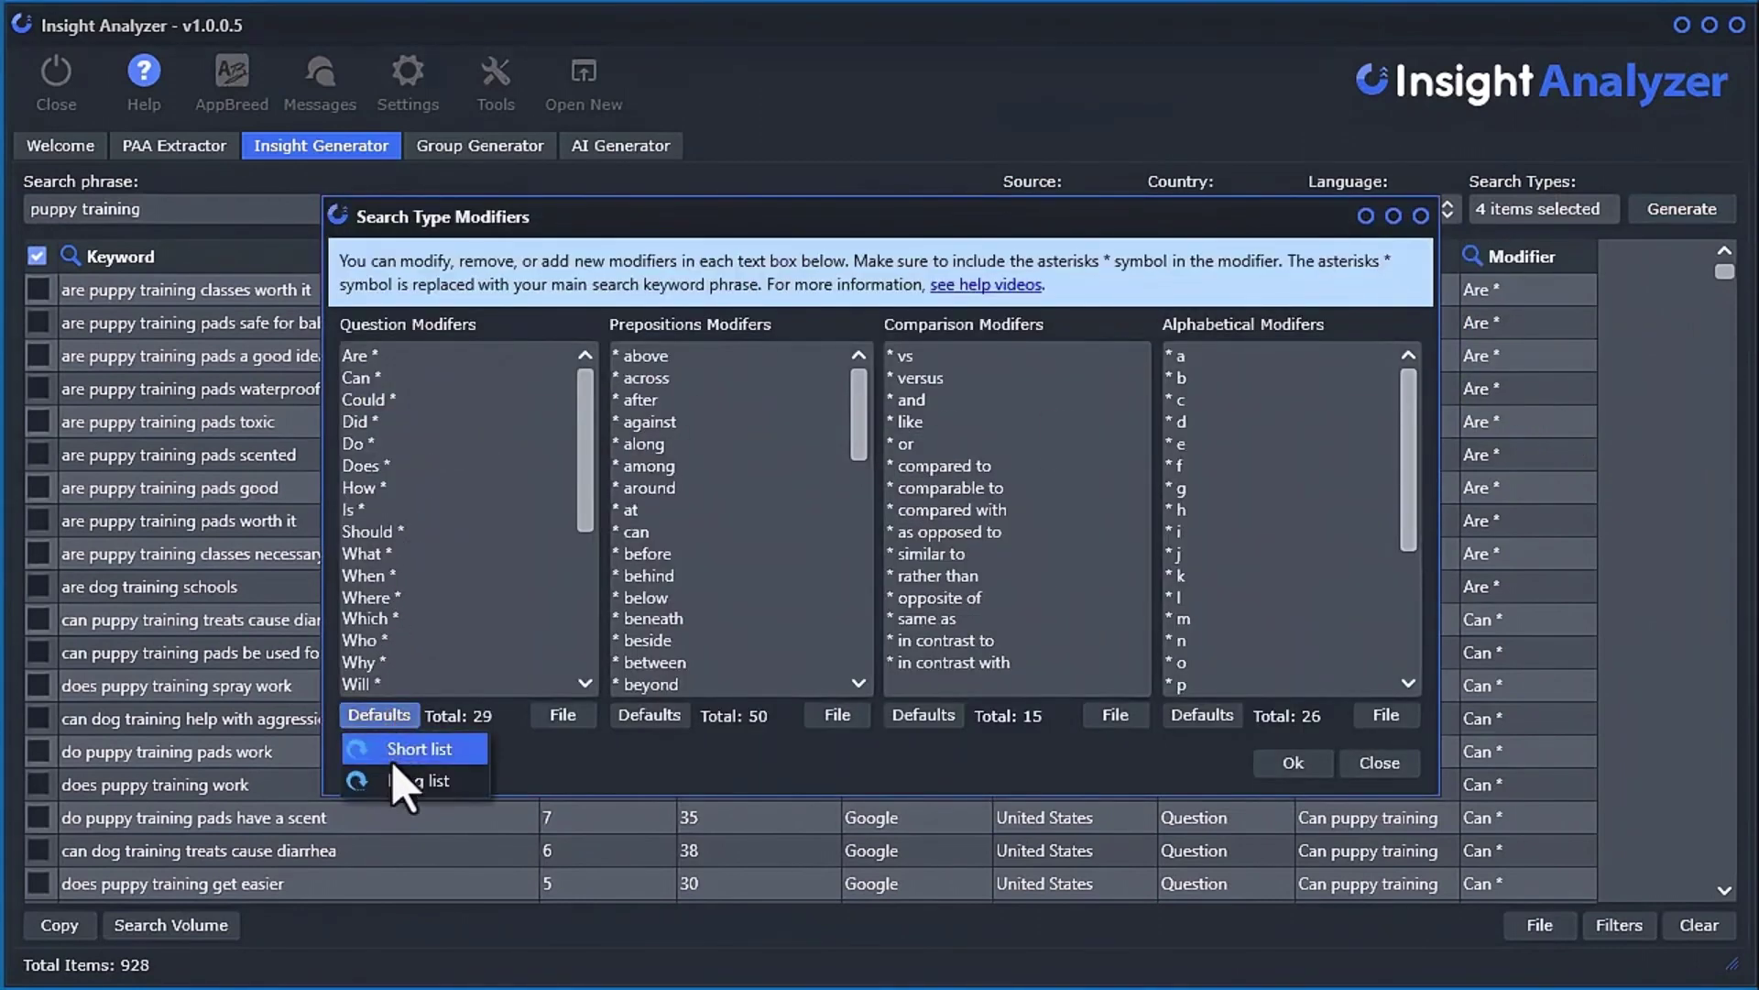
left_click(396, 748)
left_click(942, 575)
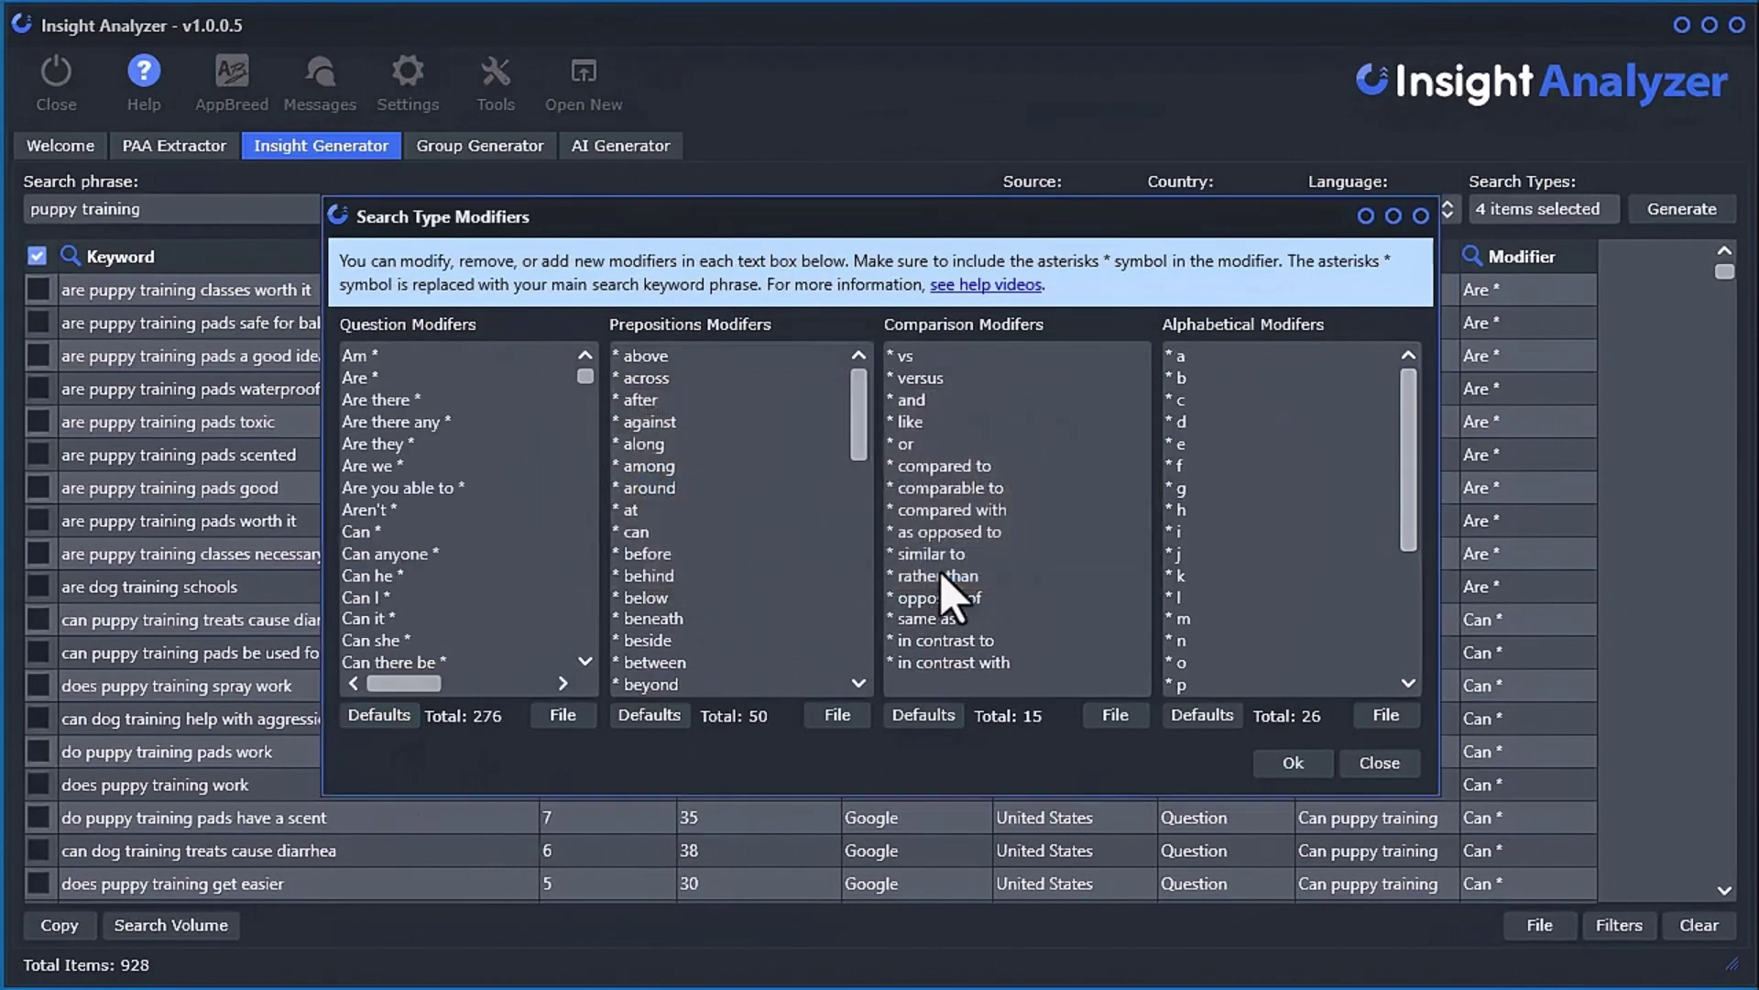
- Look over the preposition modifier defaults and the Search Volume options
left_click(650, 715)
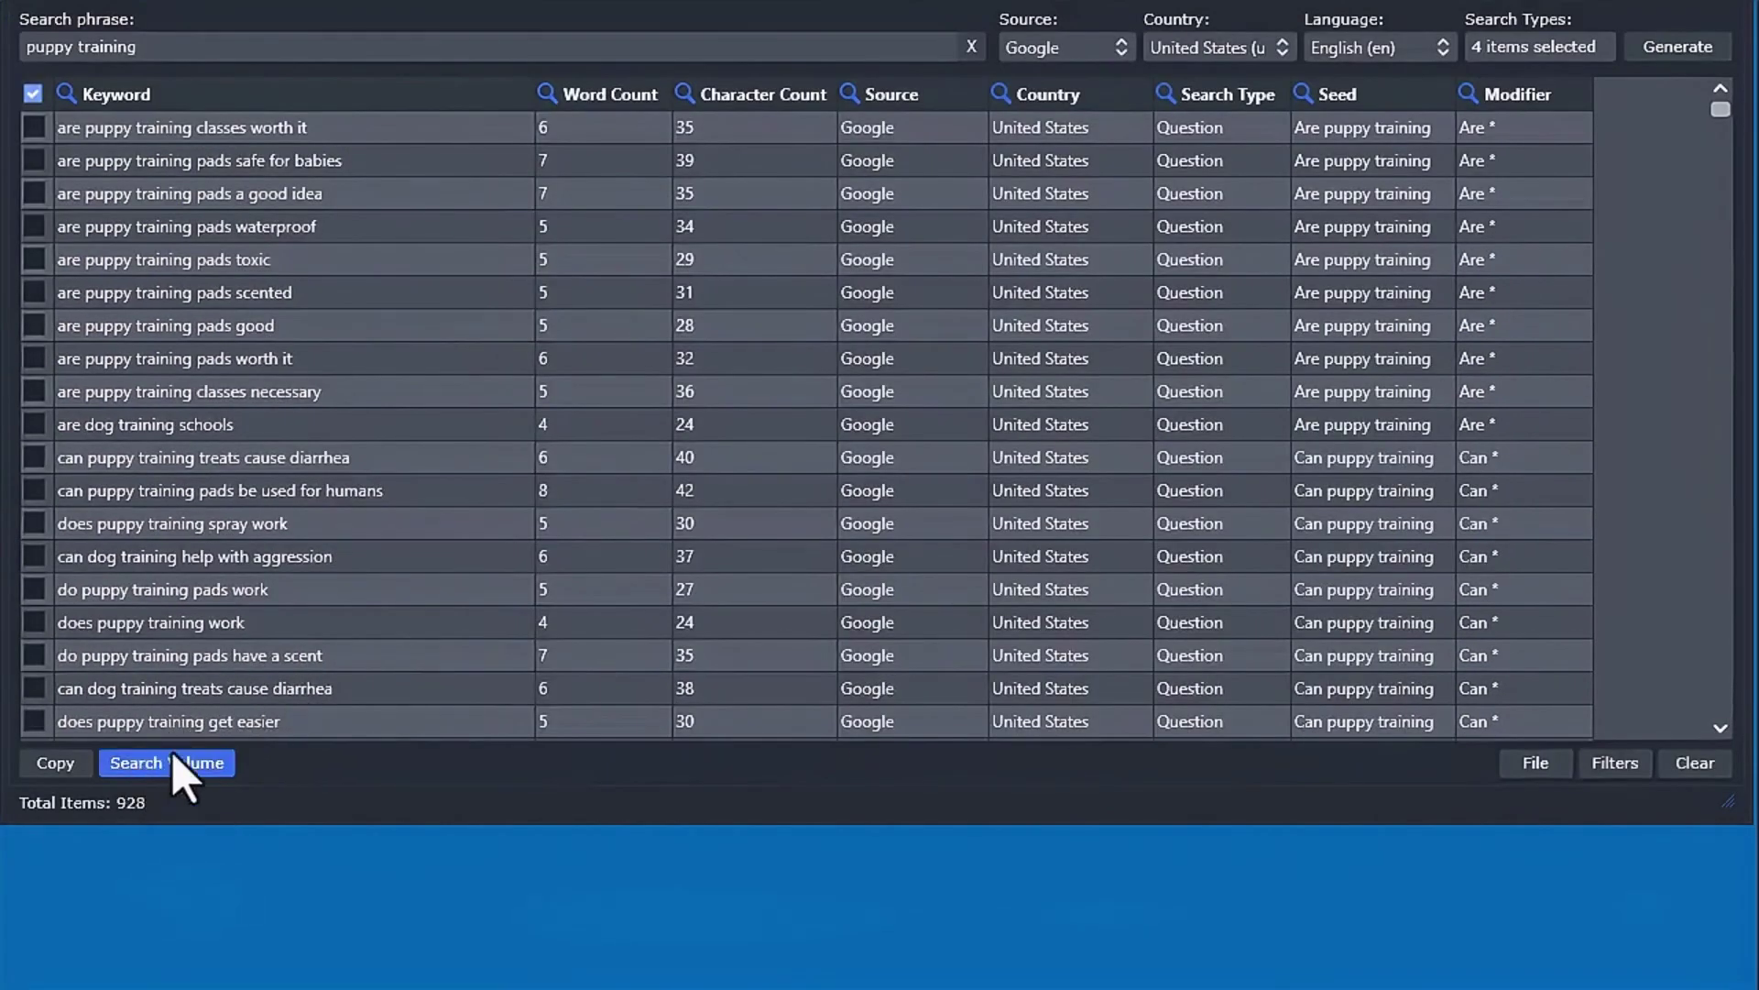
left_click(177, 766)
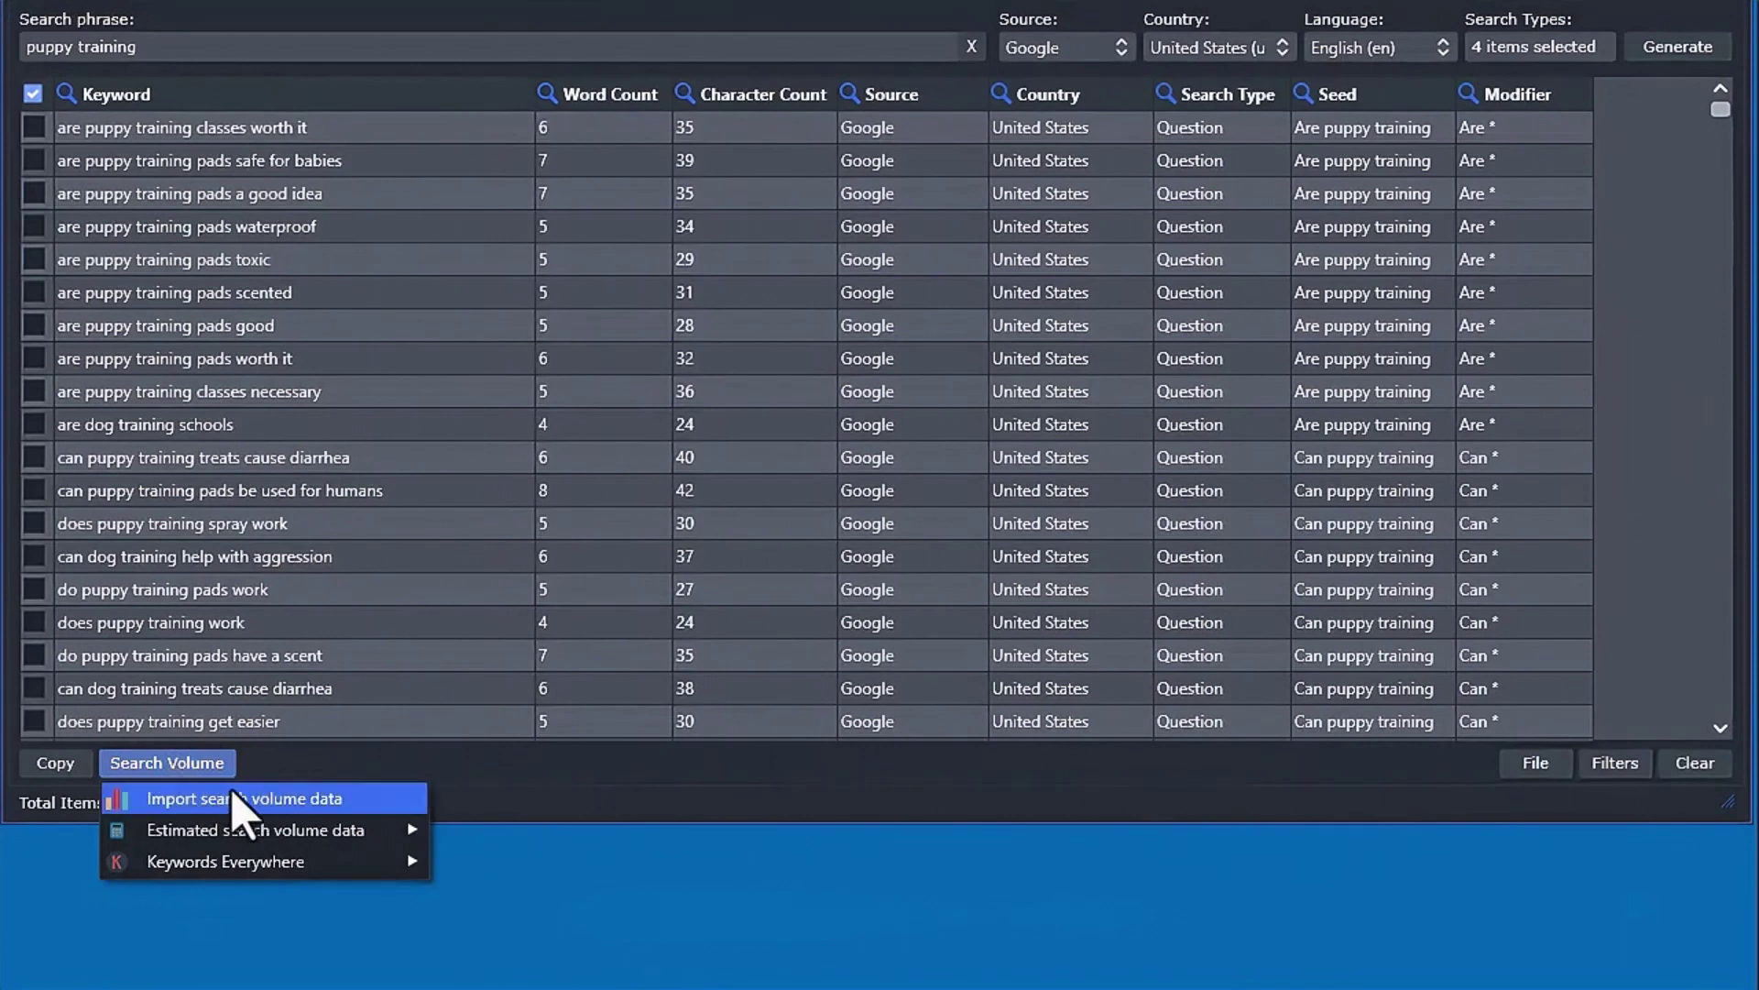
mouse_move(238, 834)
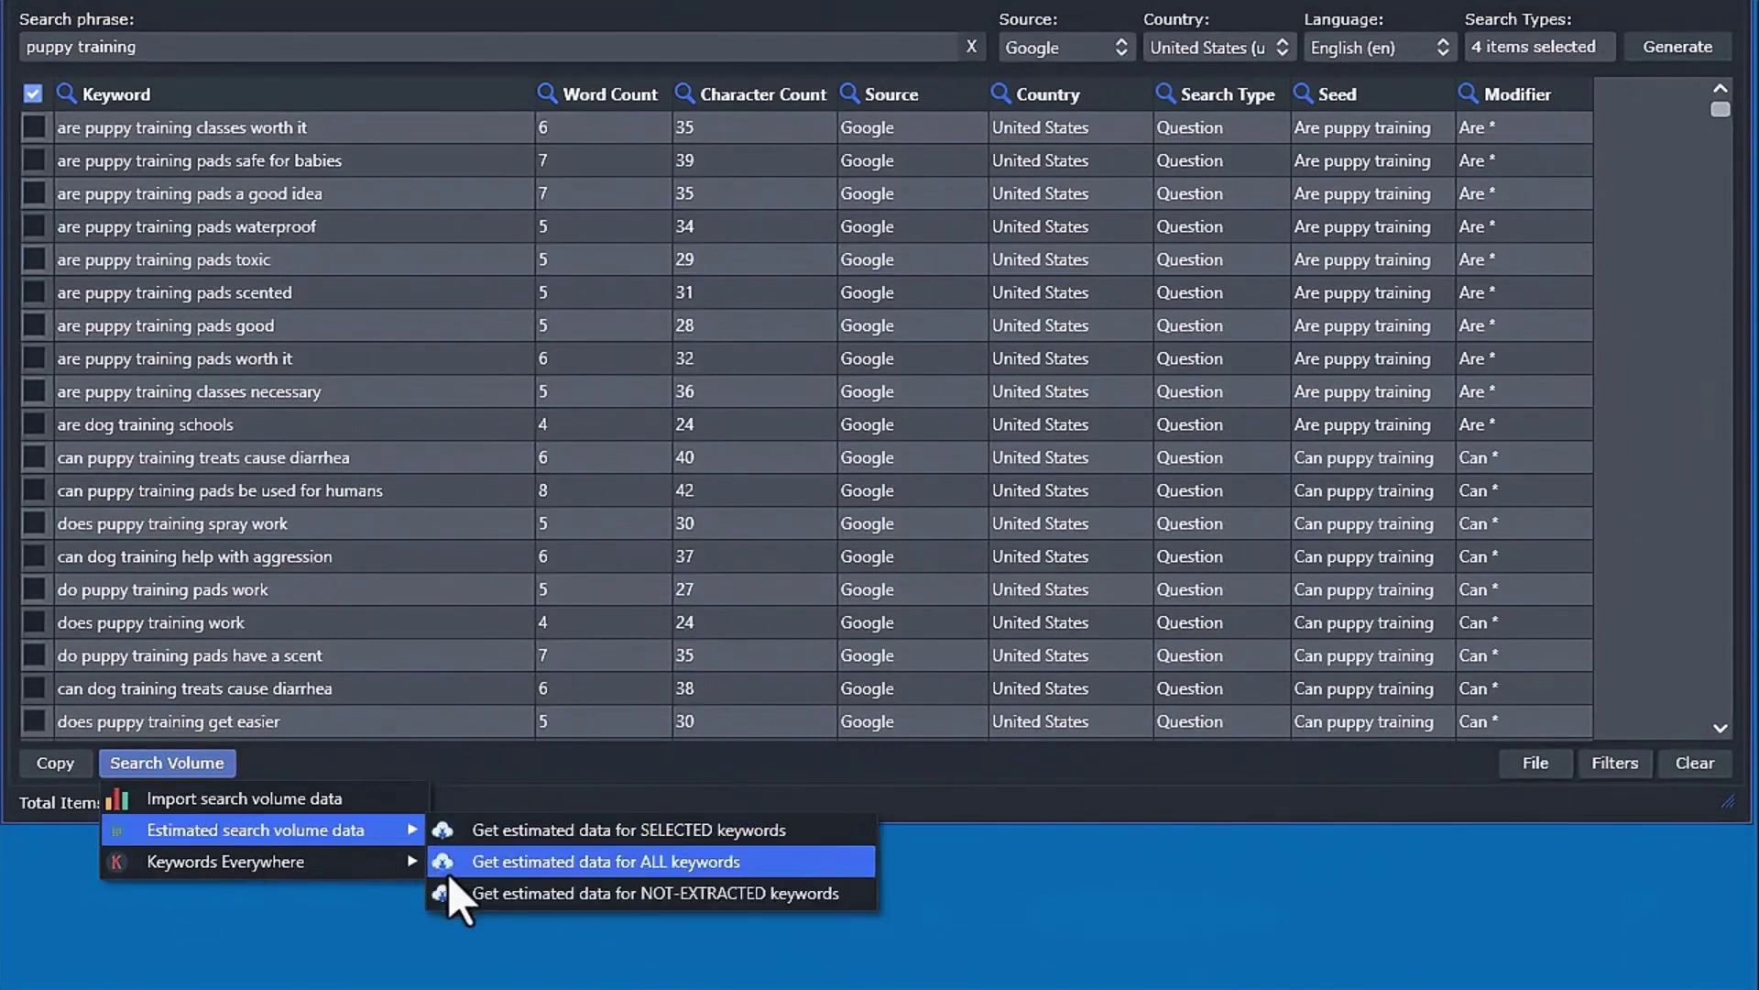
mouse_move(385, 863)
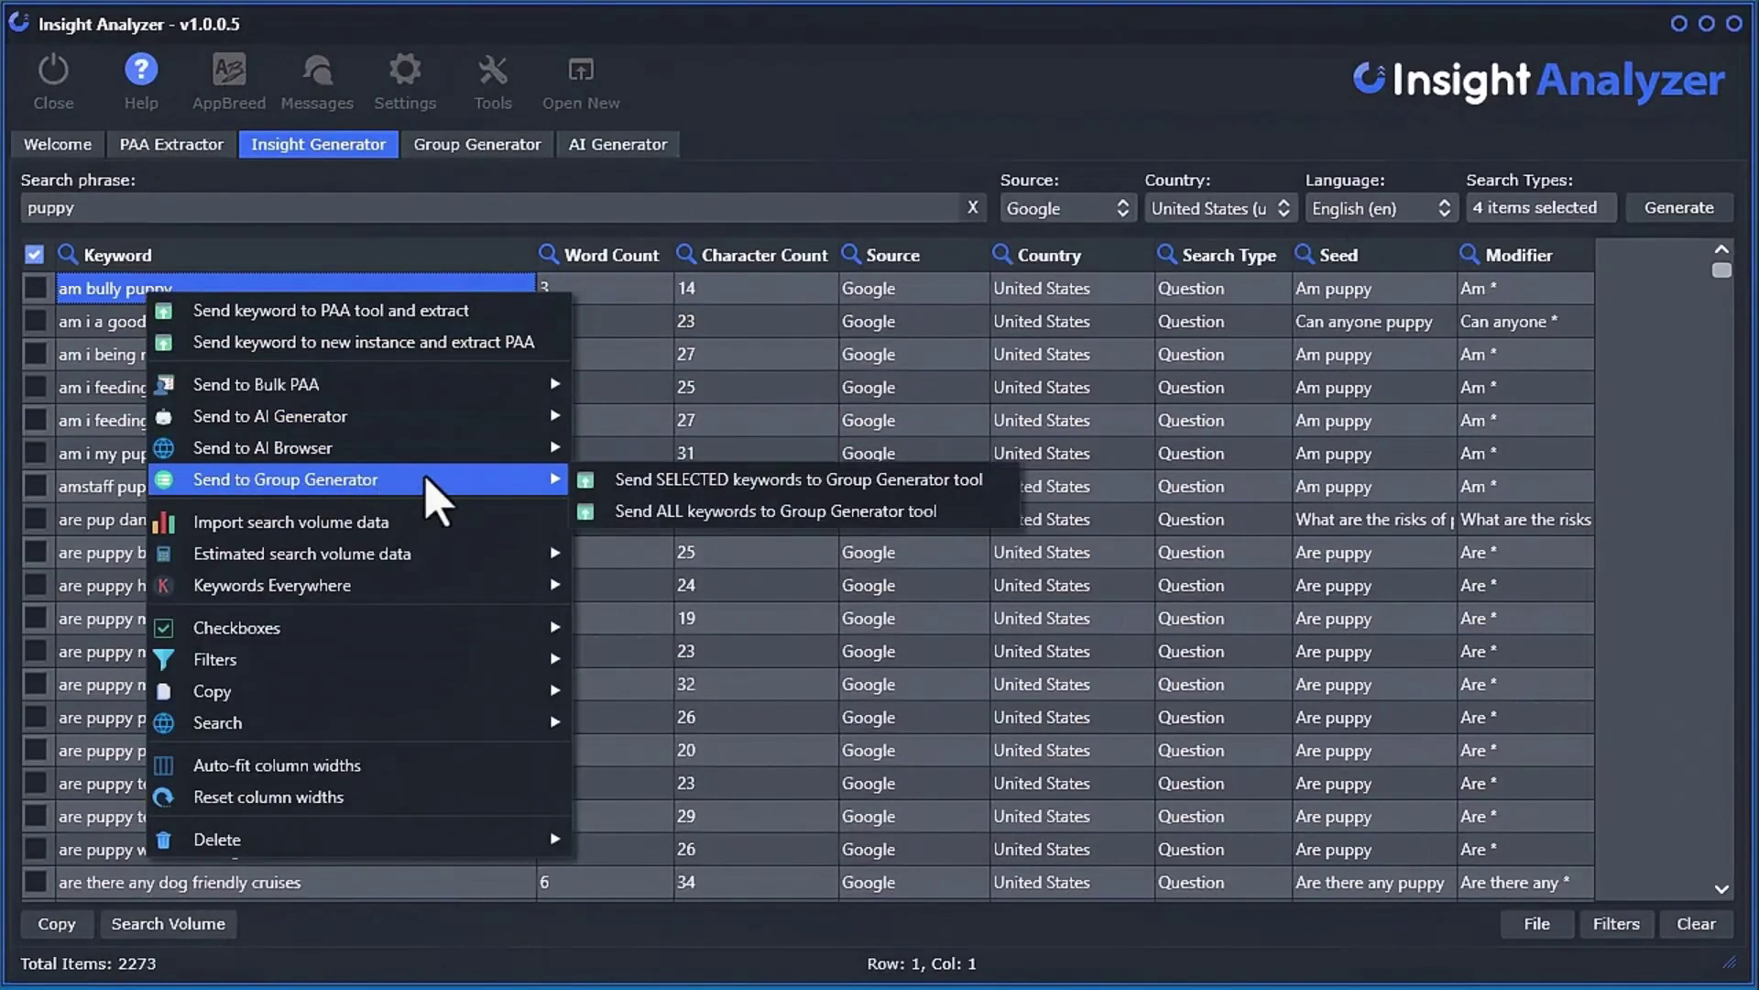
- Send all keywords to the Group Generator and browse groups like 'adult dog' and 'best food'
left_click(754, 514)
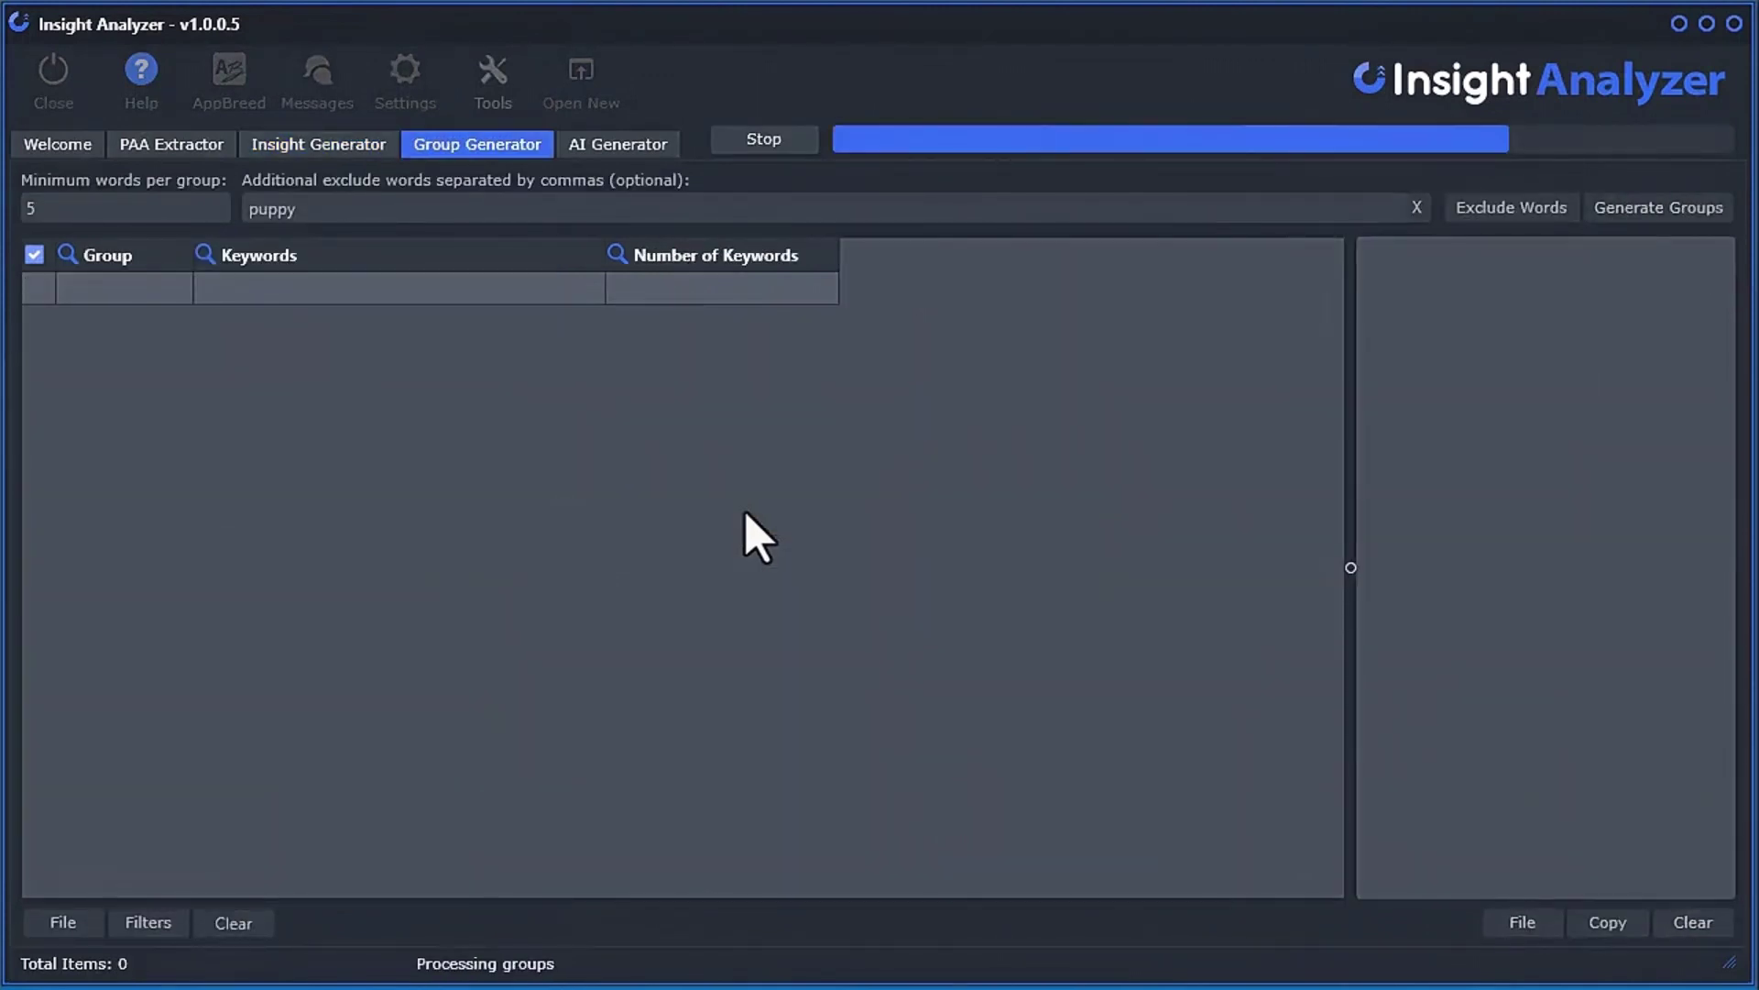
left_click(368, 356)
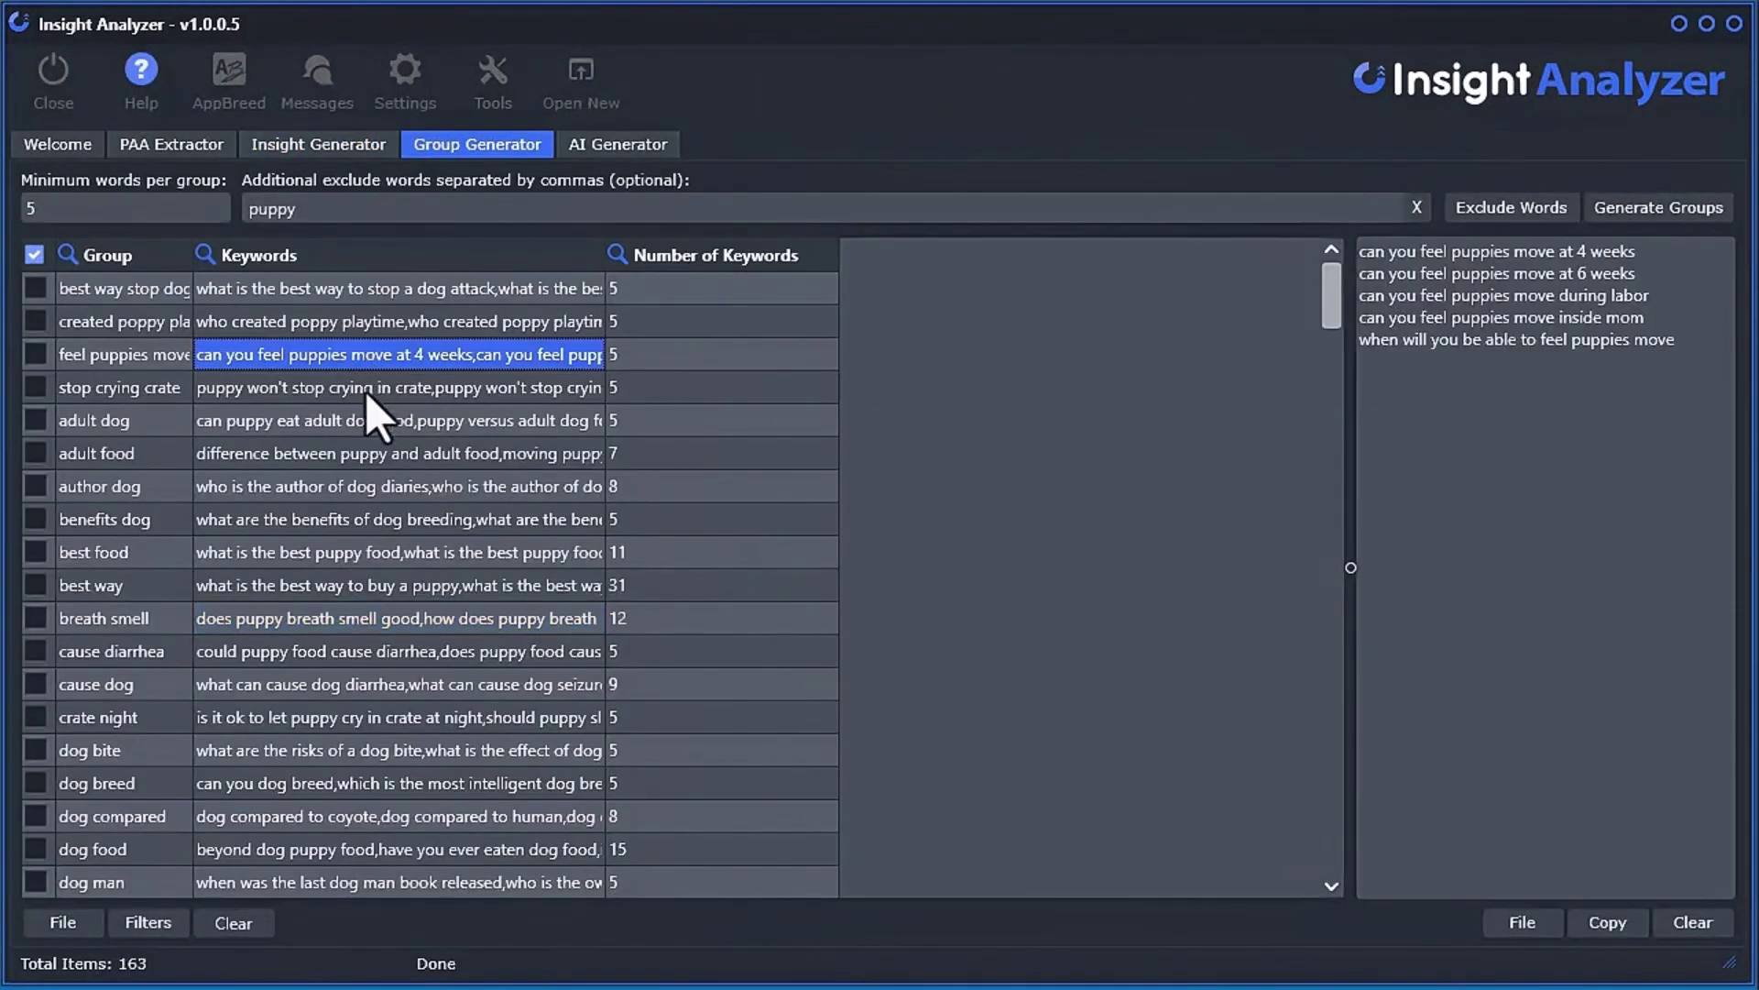
left_click(366, 393)
left_click(368, 424)
left_click(369, 454)
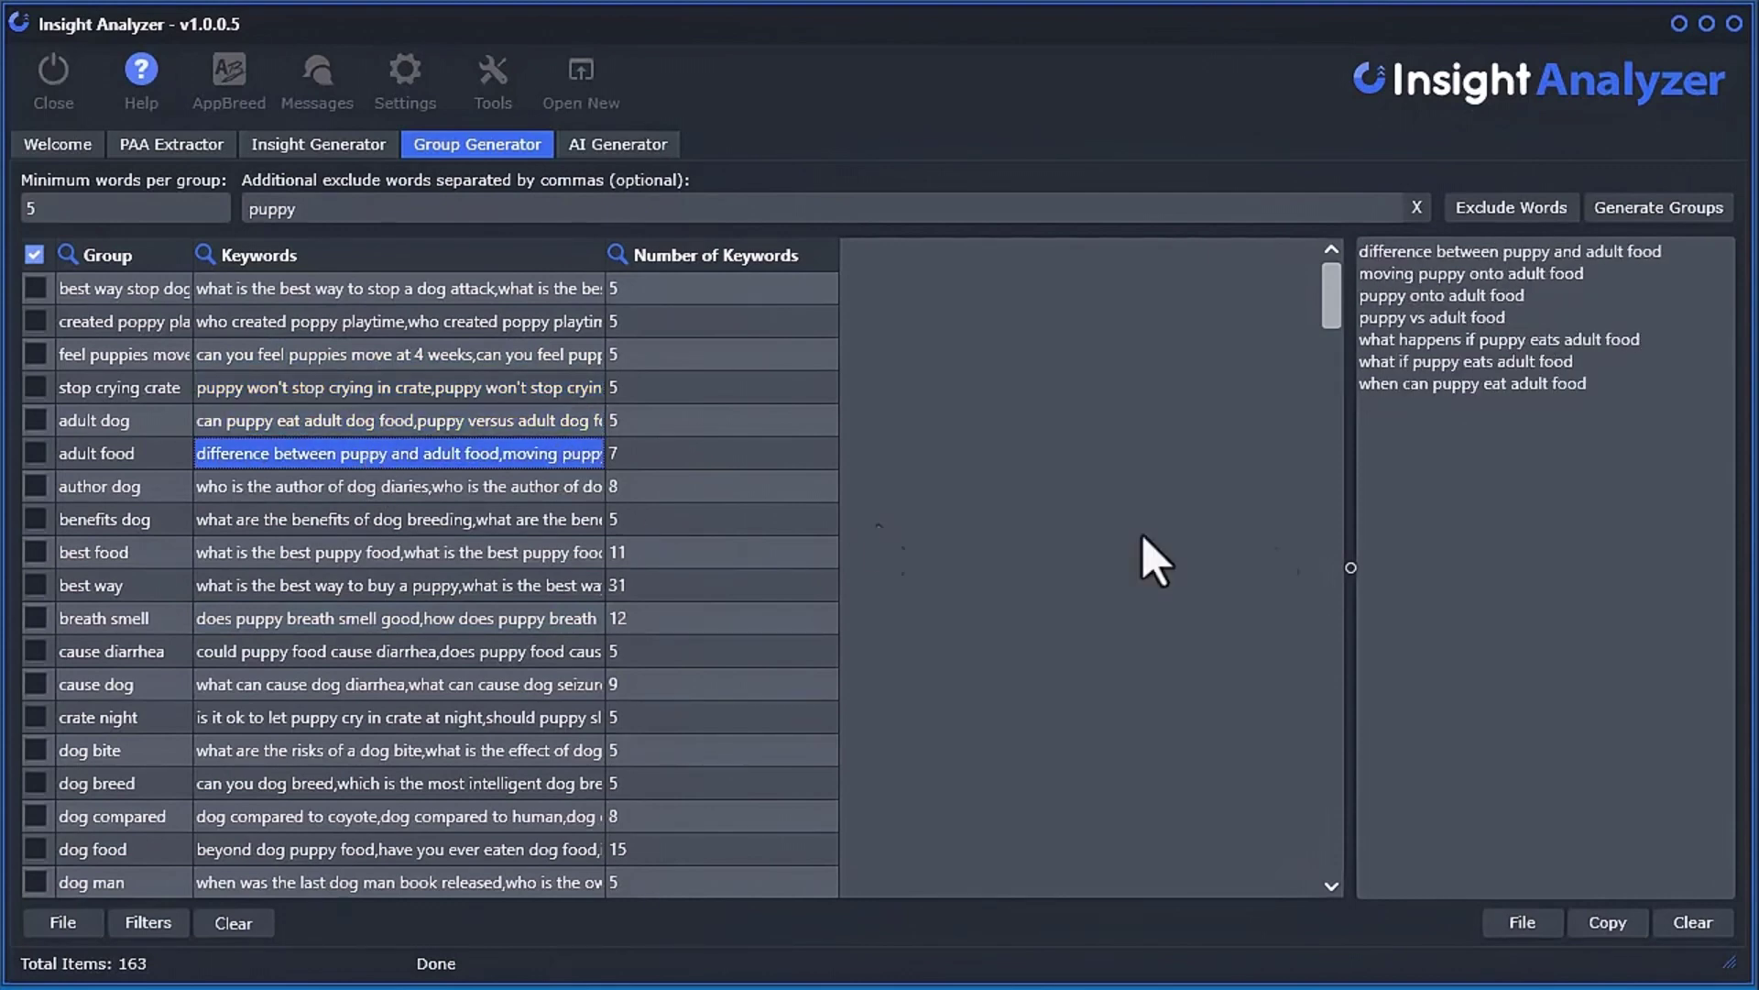
left_click(391, 489)
left_click(394, 521)
left_click(395, 554)
left_click(396, 587)
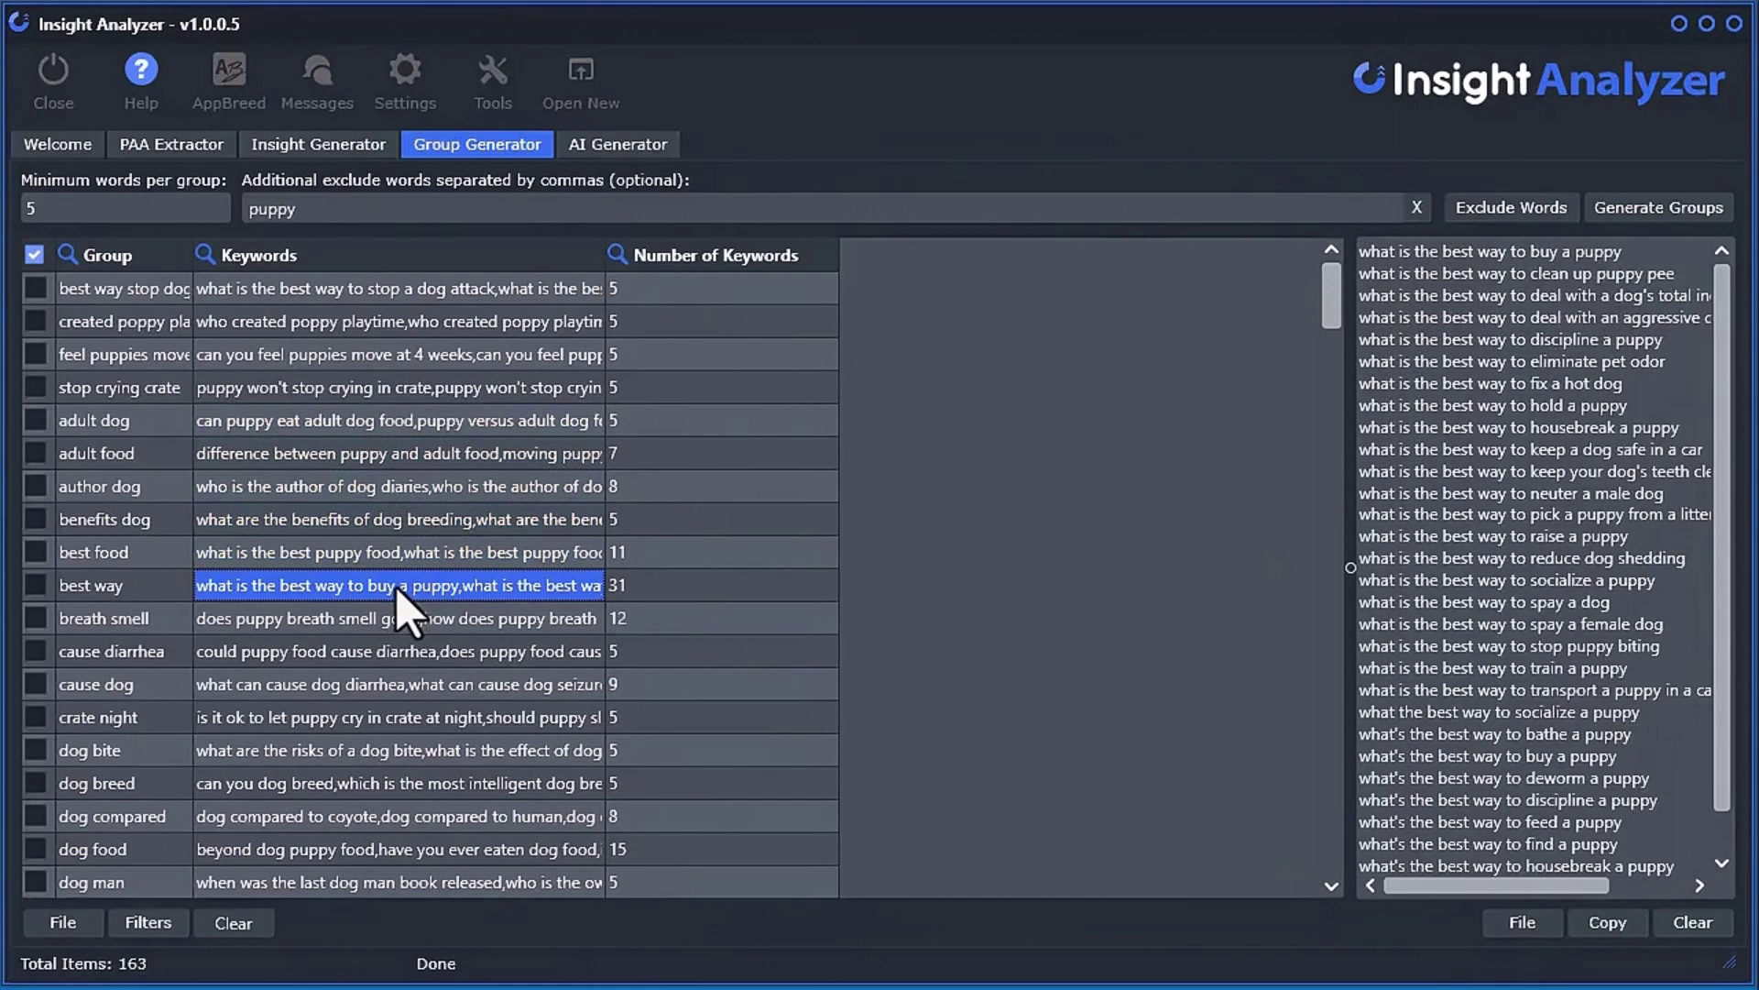
left_click(400, 623)
- Sort the groups by Number of Keywords, inspect the largest, then clear the groups
left_click(694, 260)
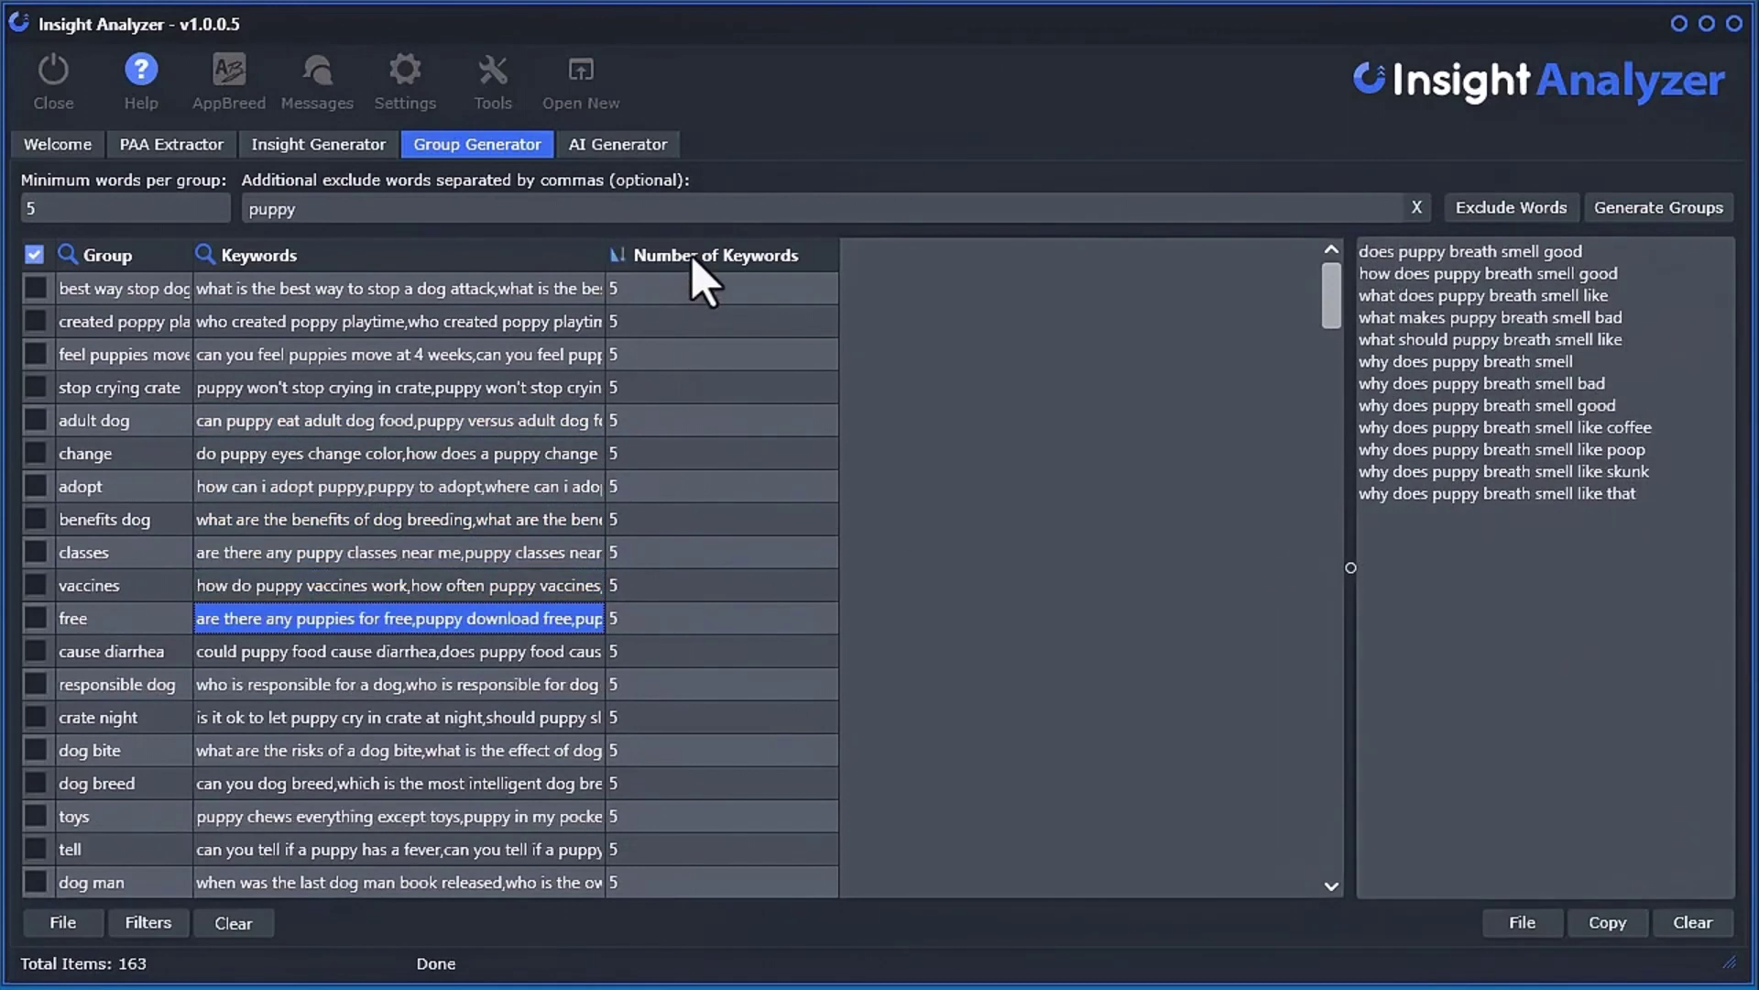
left_click(481, 303)
left_click(471, 326)
left_click(467, 357)
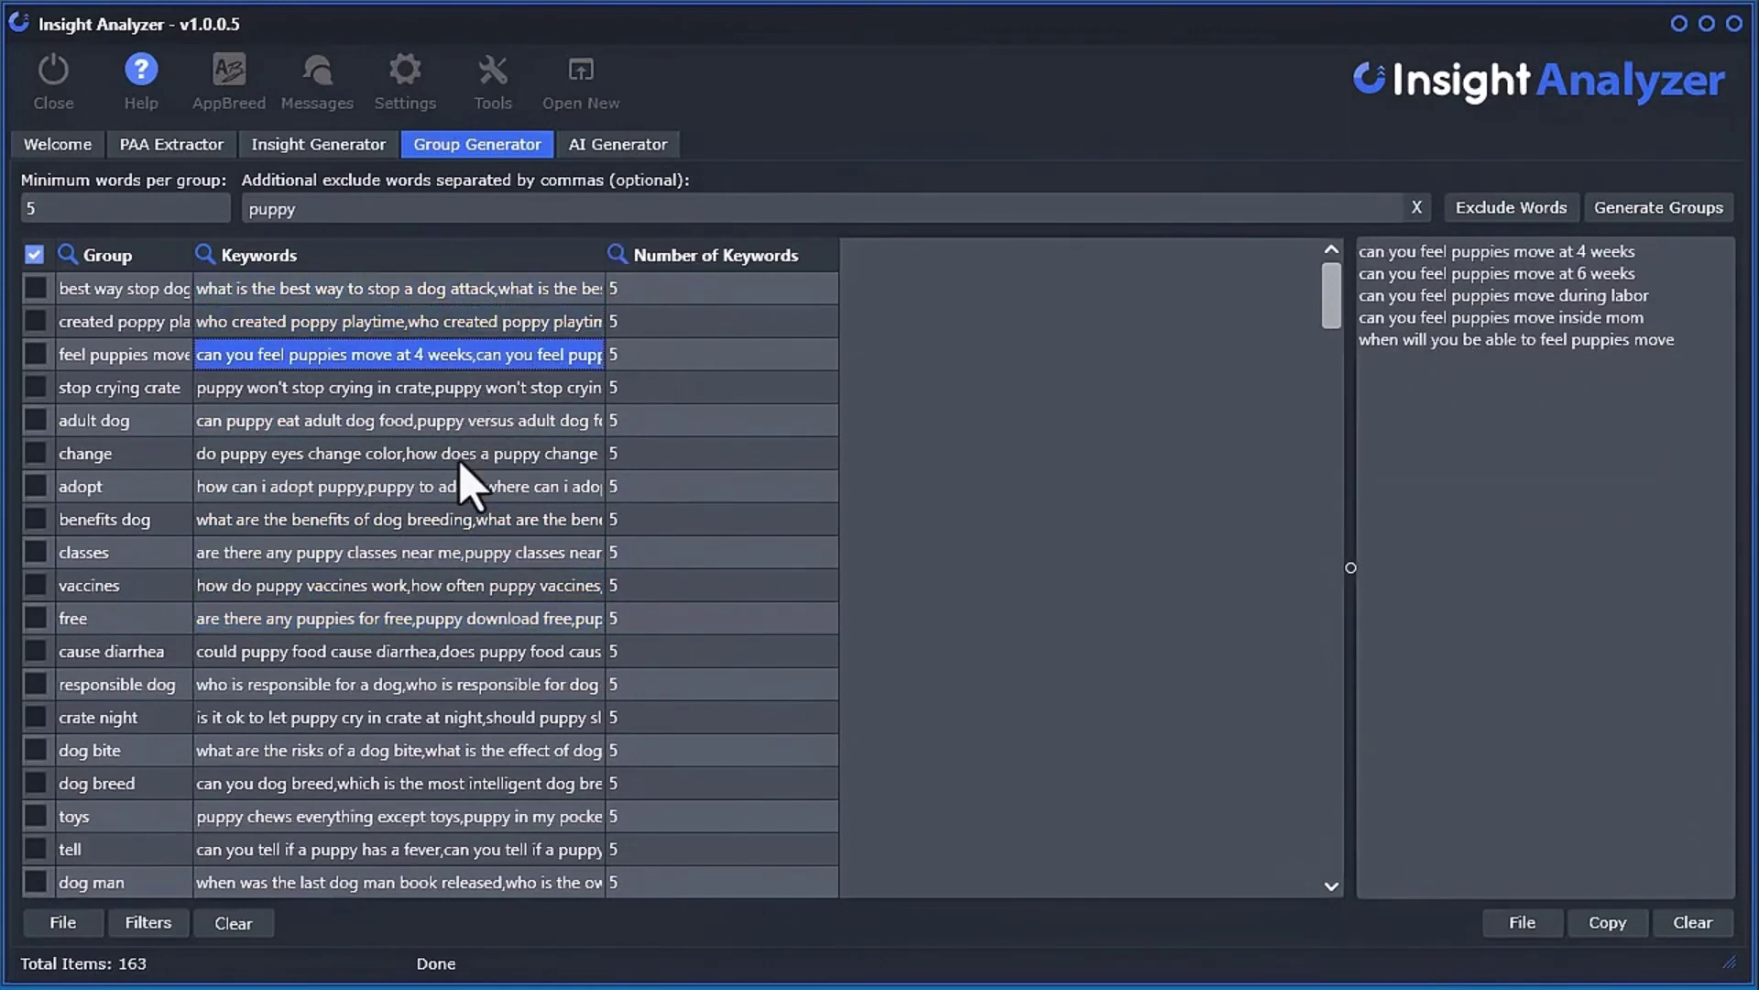
left_click(460, 459)
left_click(1659, 207)
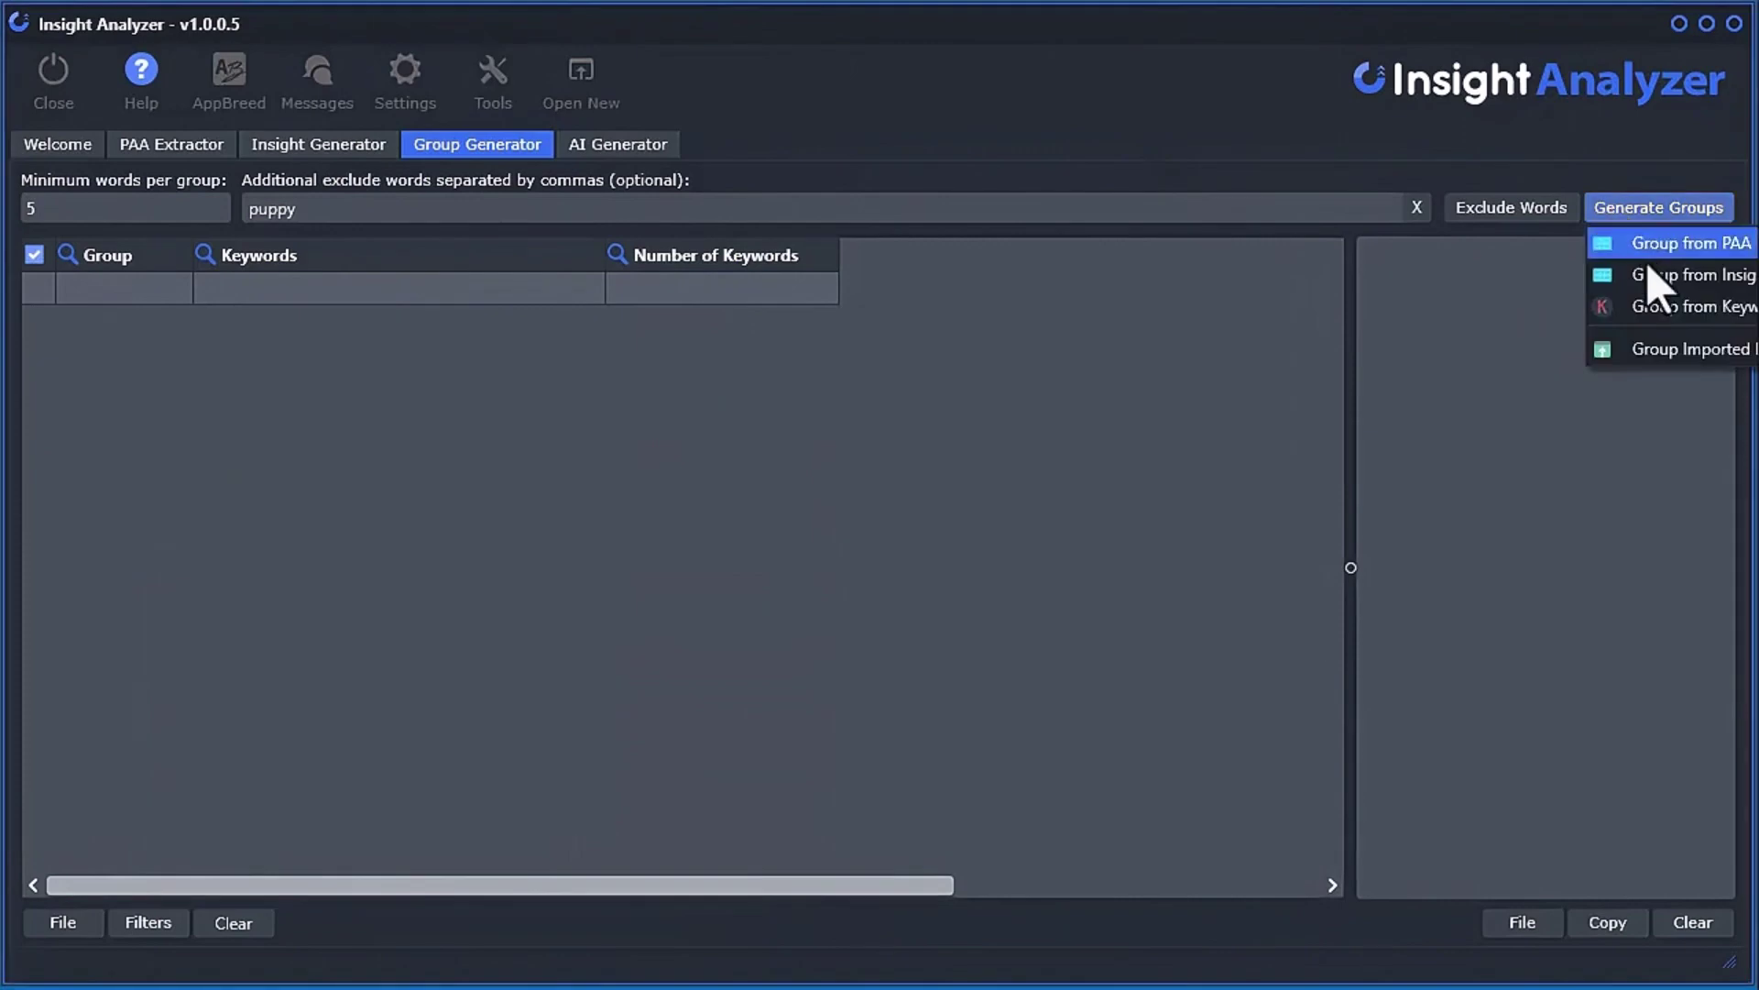
- Regroup the keywords and sort the groups by total search volume, highest first
left_click(1611, 272)
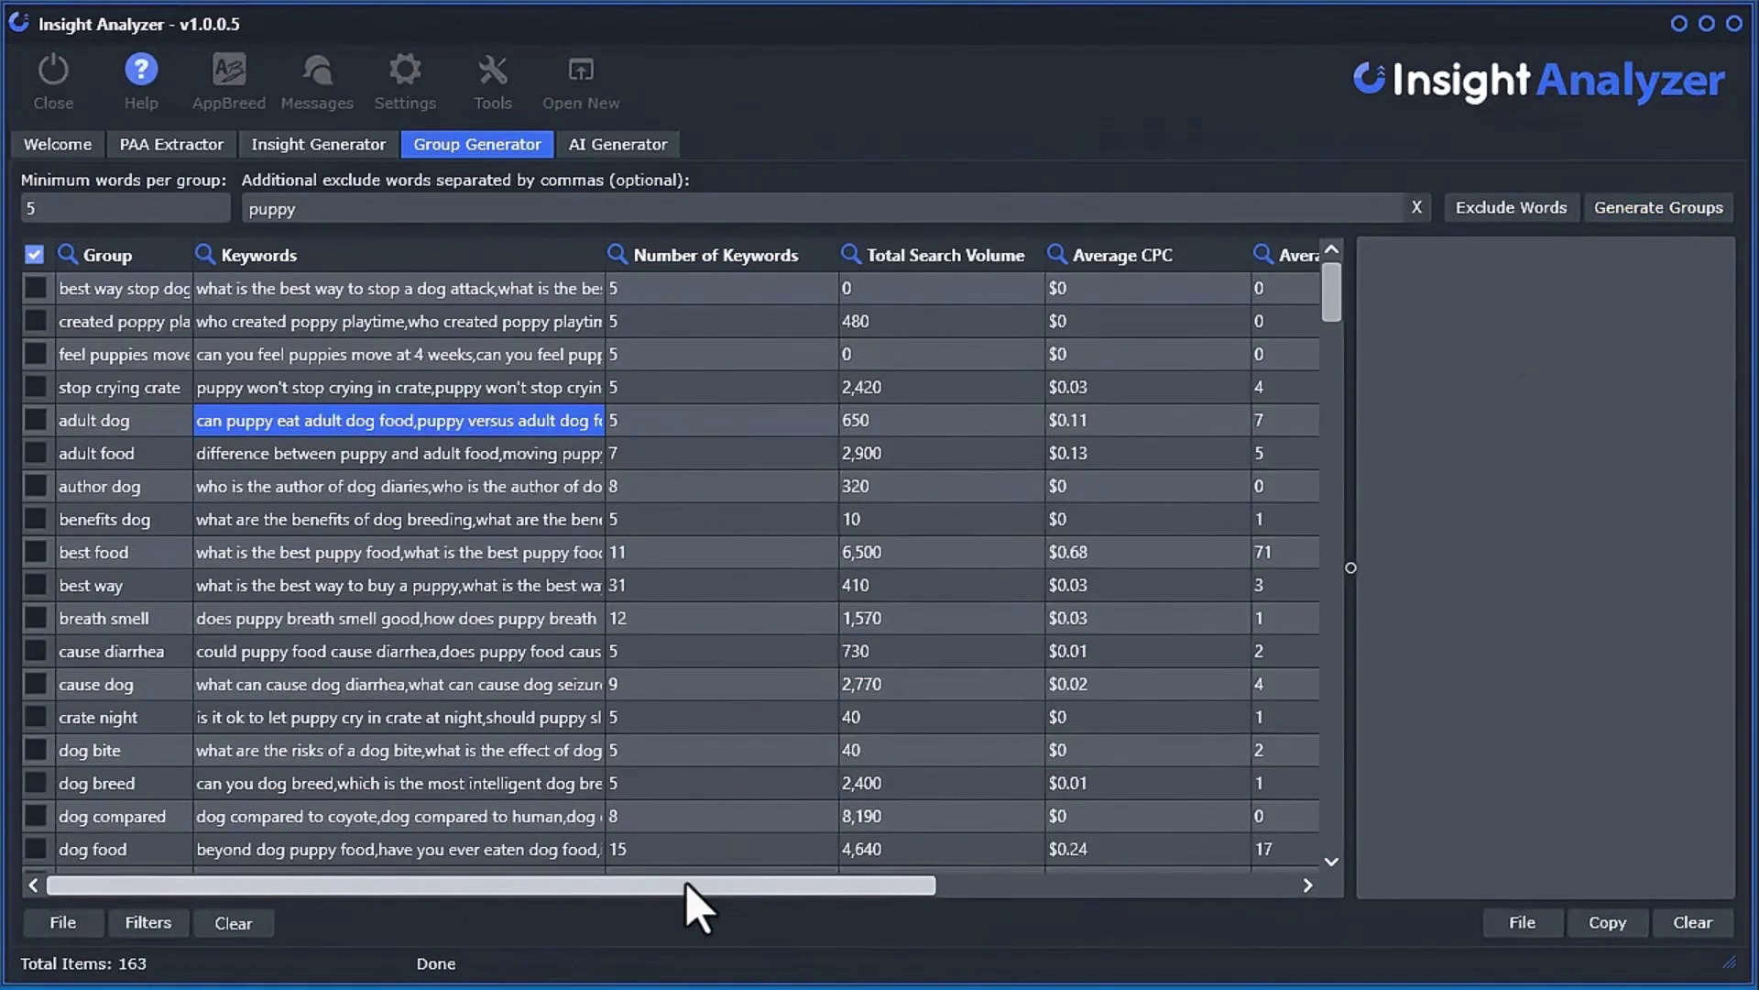
left_click_drag(693, 878, 989, 912)
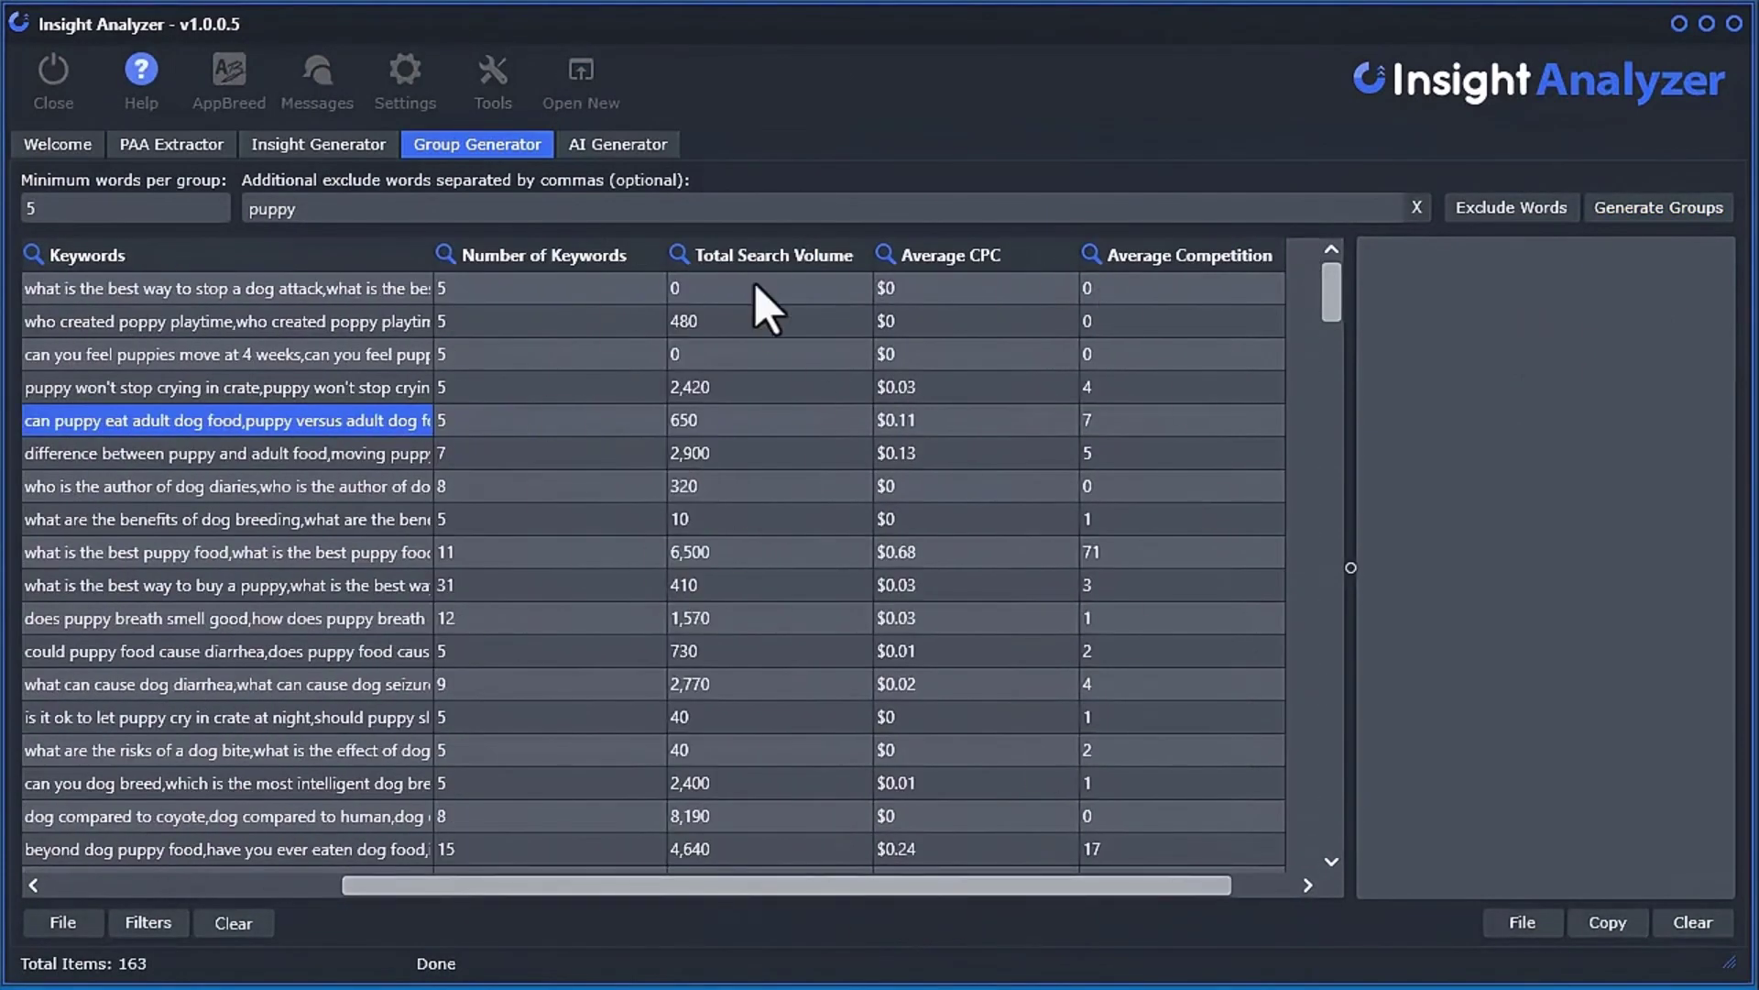
left_click(733, 256)
left_click(300, 357)
left_click(284, 421)
left_click(274, 486)
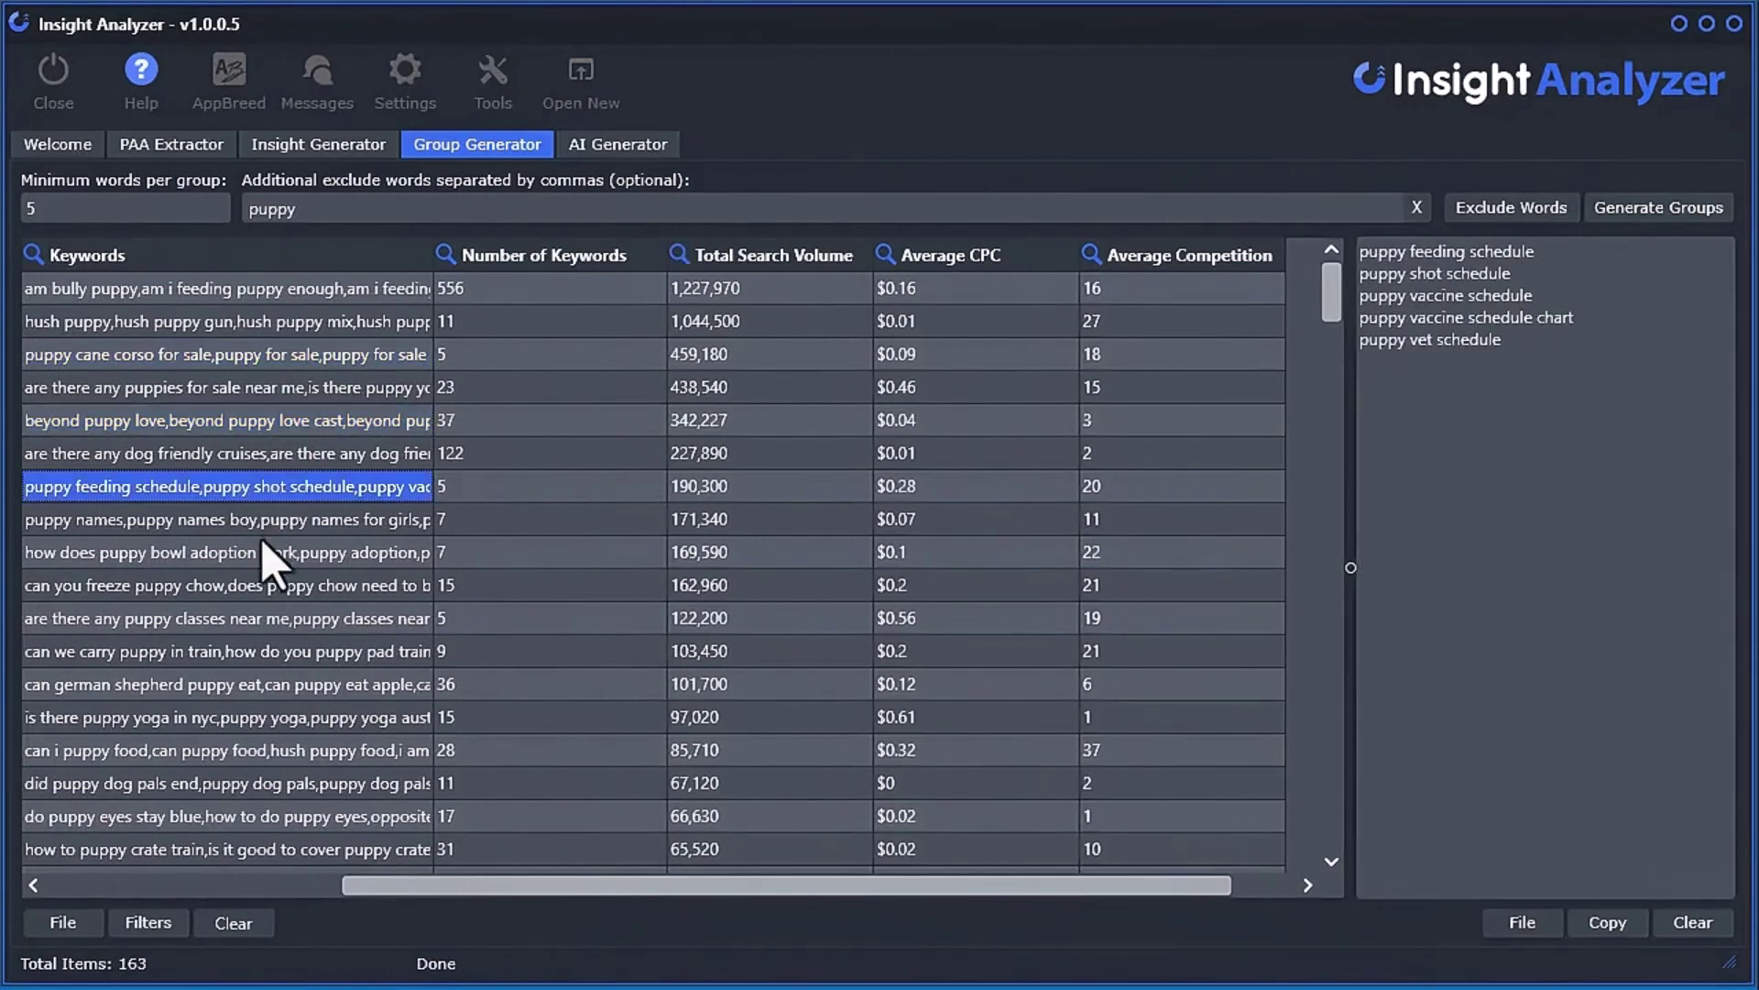
left_click(275, 584)
- Sort the groups by average CPC, then by competition with most competitive first
left_click(1035, 258)
left_click(1246, 258)
left_click(1247, 258)
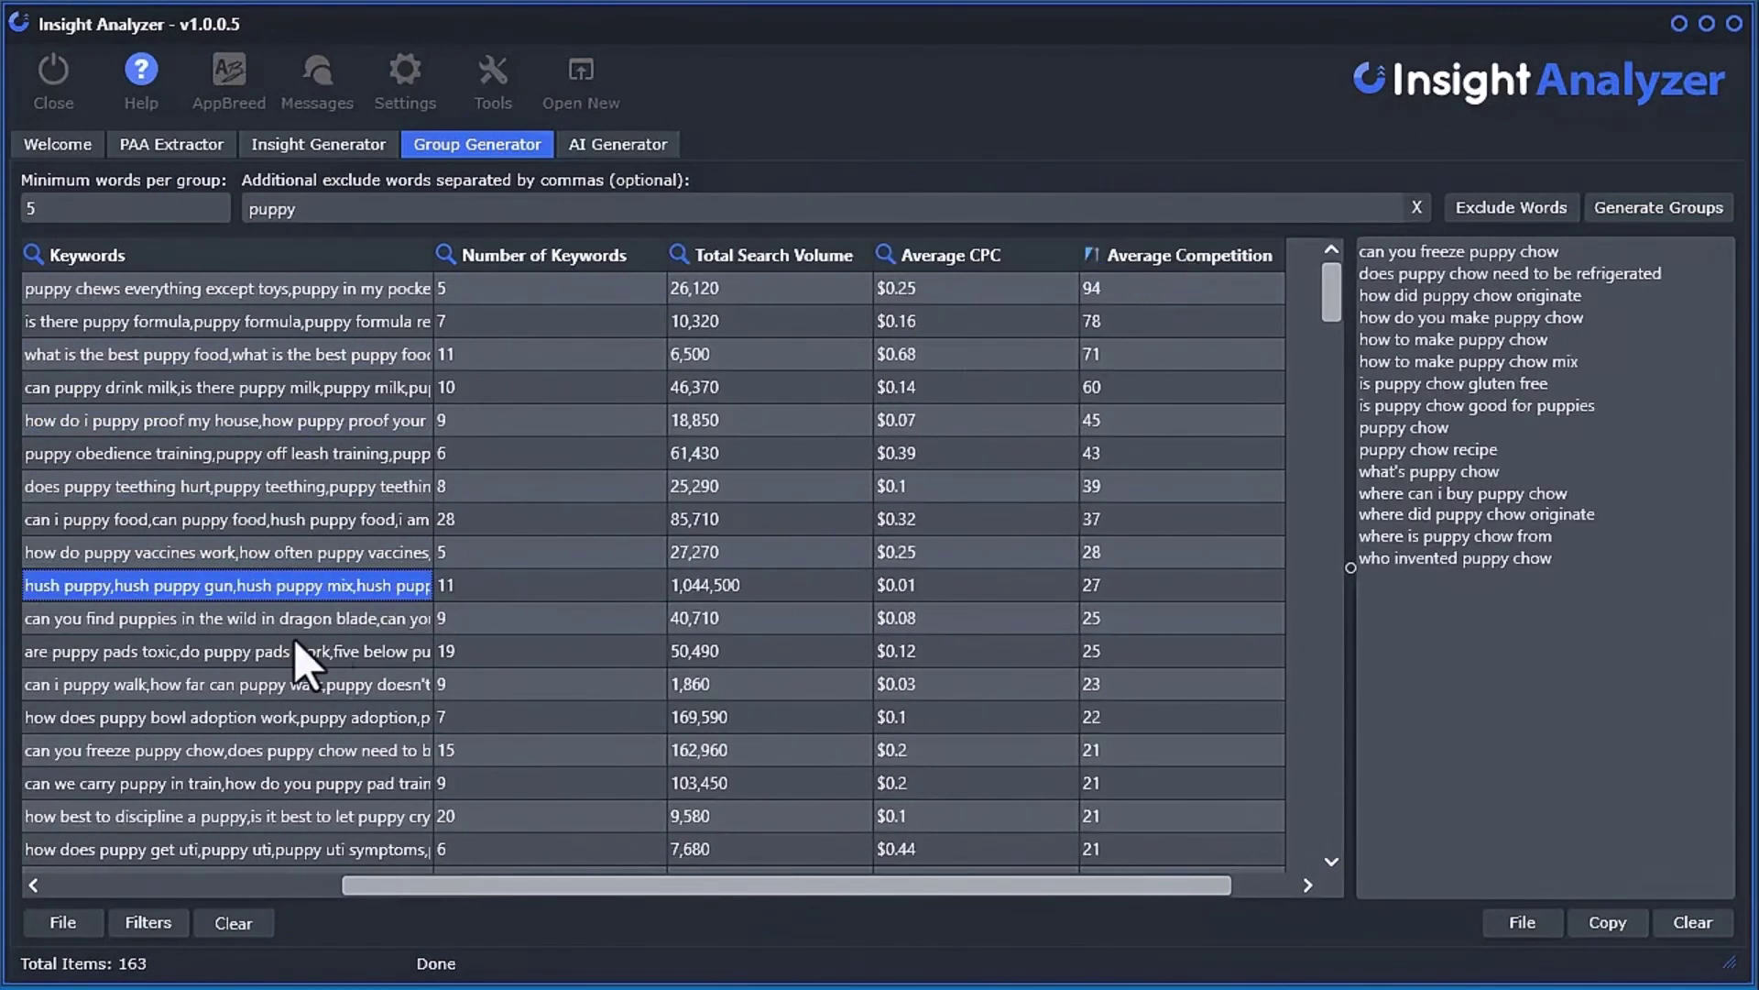
left_click(293, 650)
left_click(276, 716)
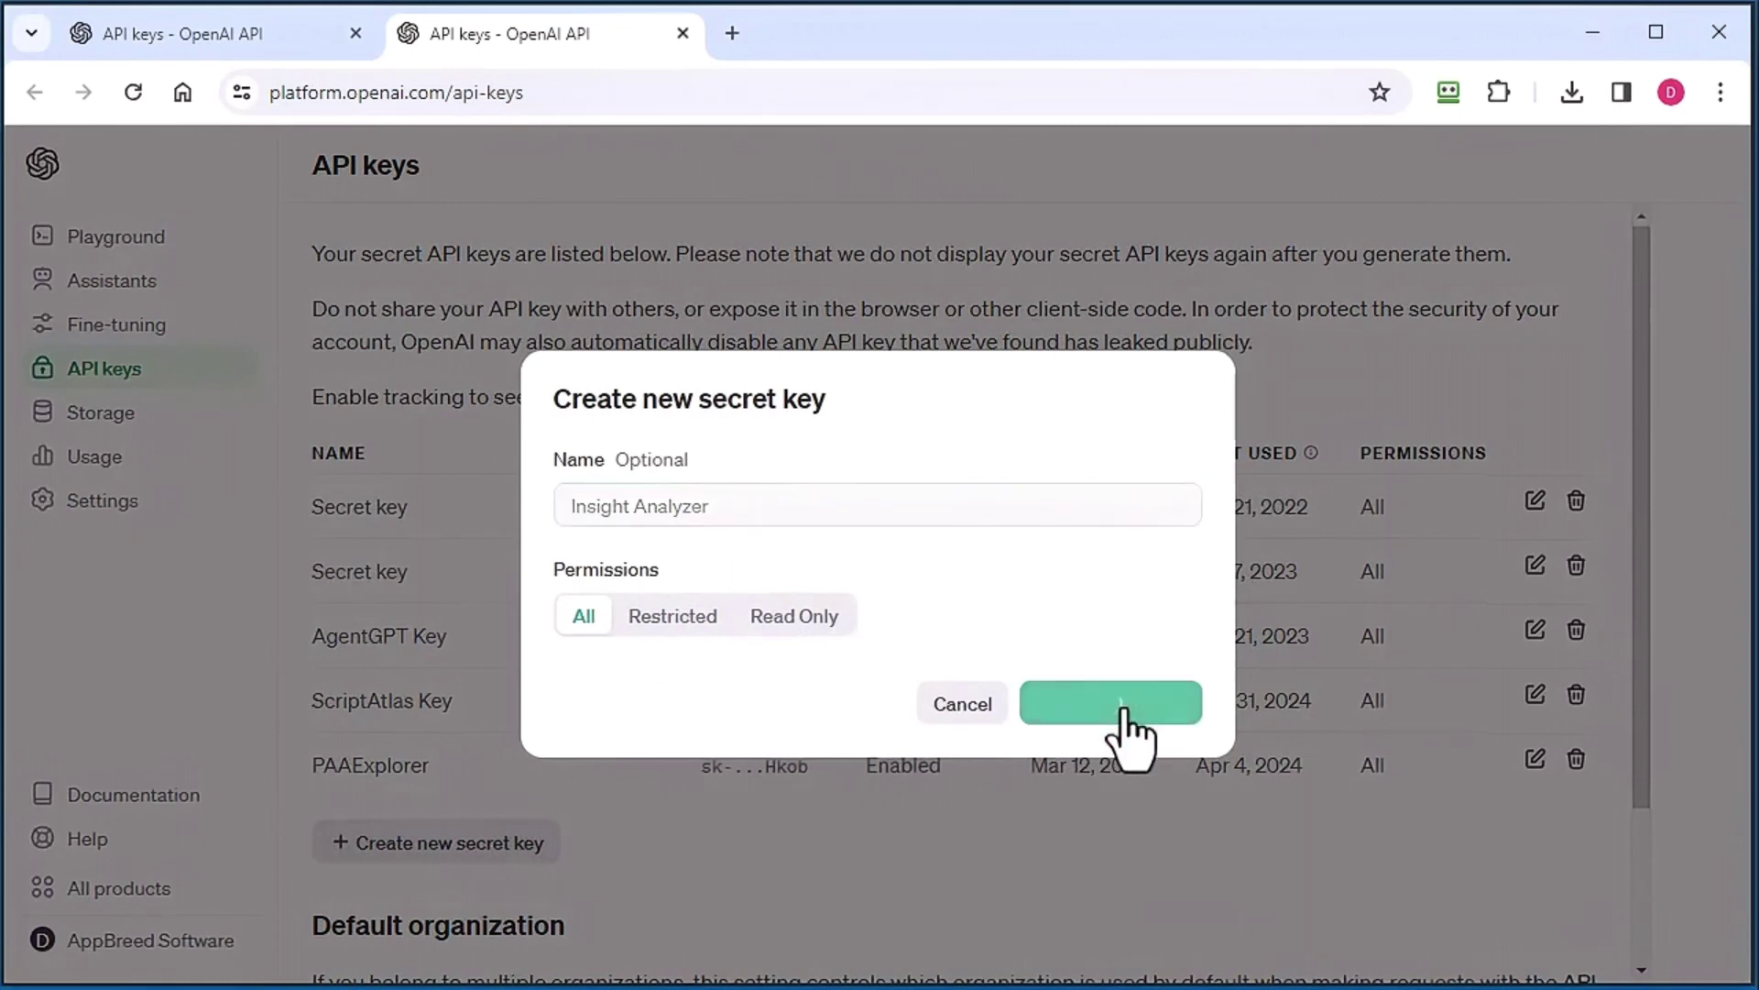
- Create a new OpenAI secret key, copy it, and apply it in Settings
left_click(1137, 552)
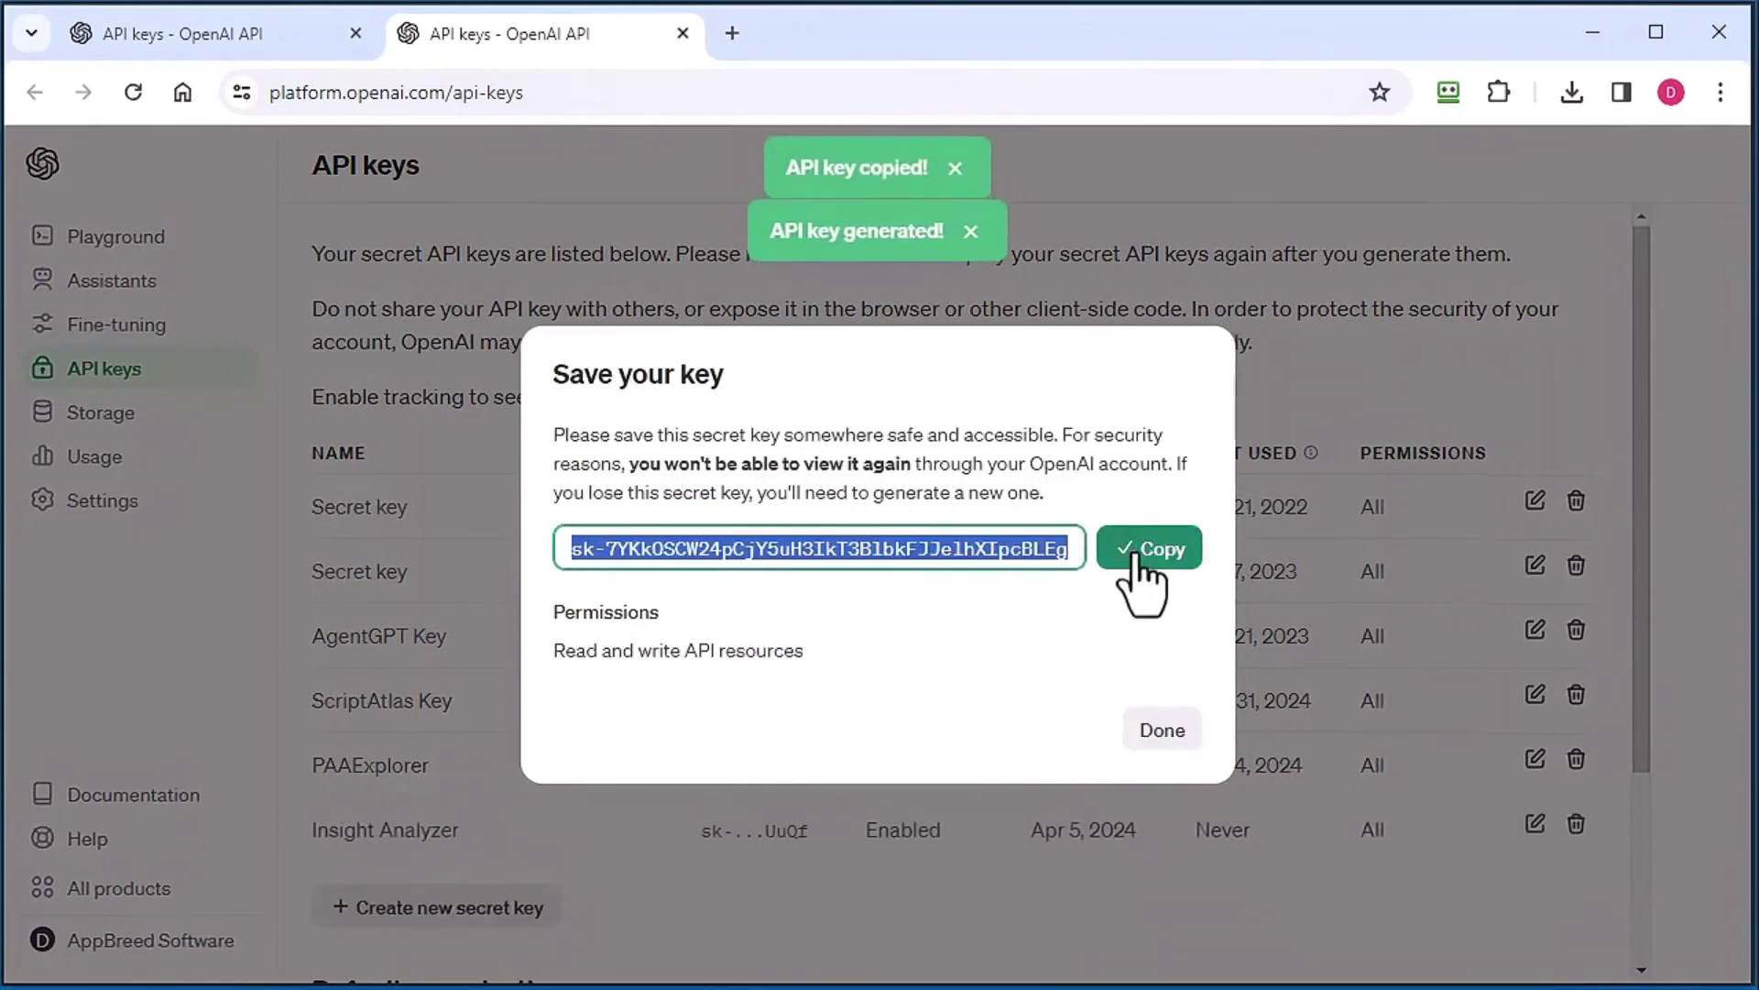
left_click(1593, 33)
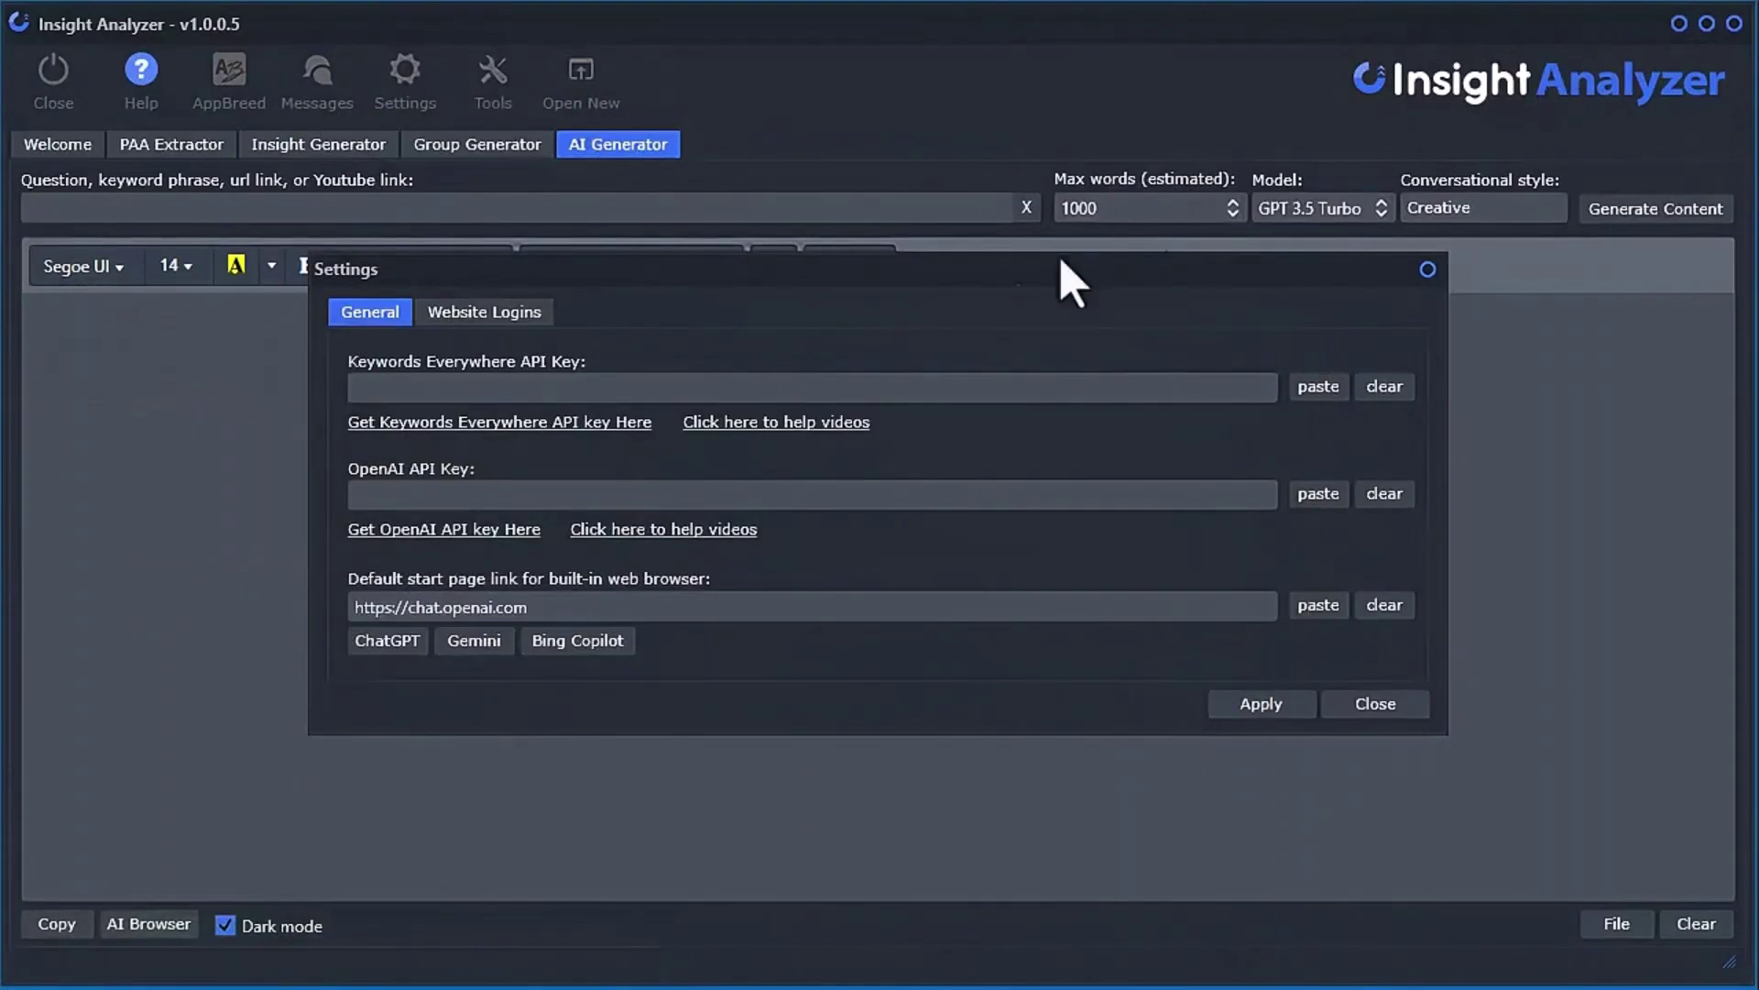
left_click(1261, 703)
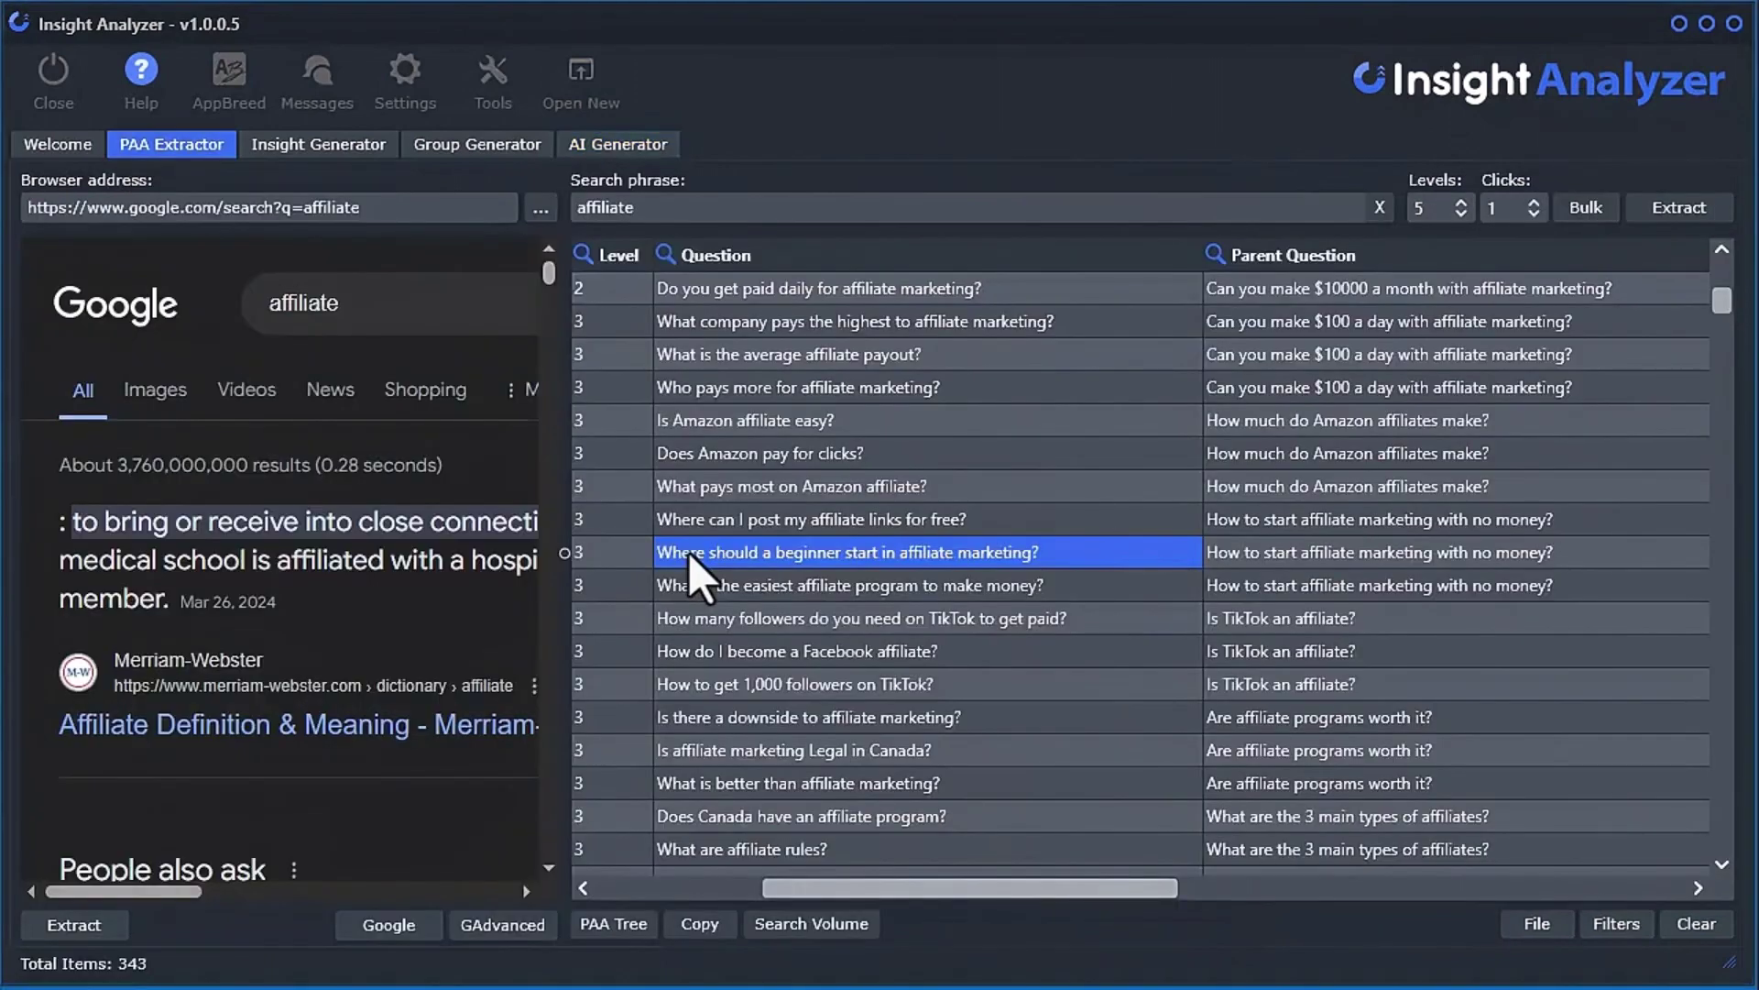
right_click(698, 553)
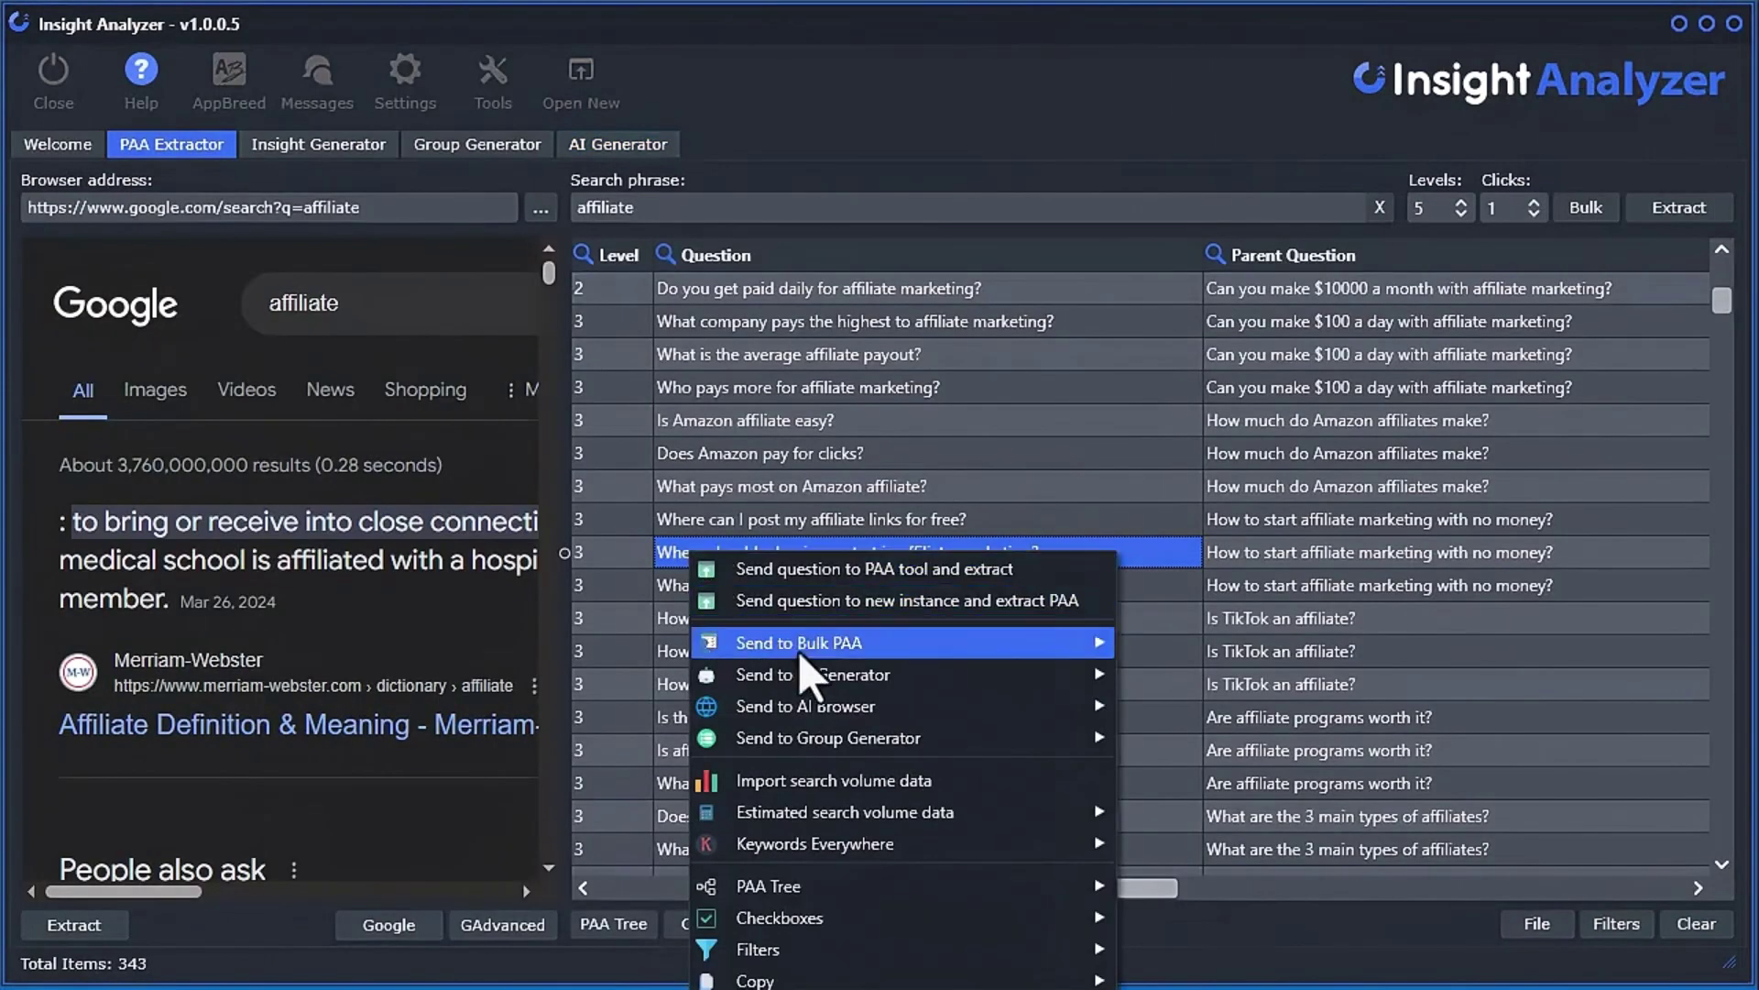
- Send the affiliate question to the AI Generator and generate an article from it
mouse_move(1096, 678)
left_click(1195, 678)
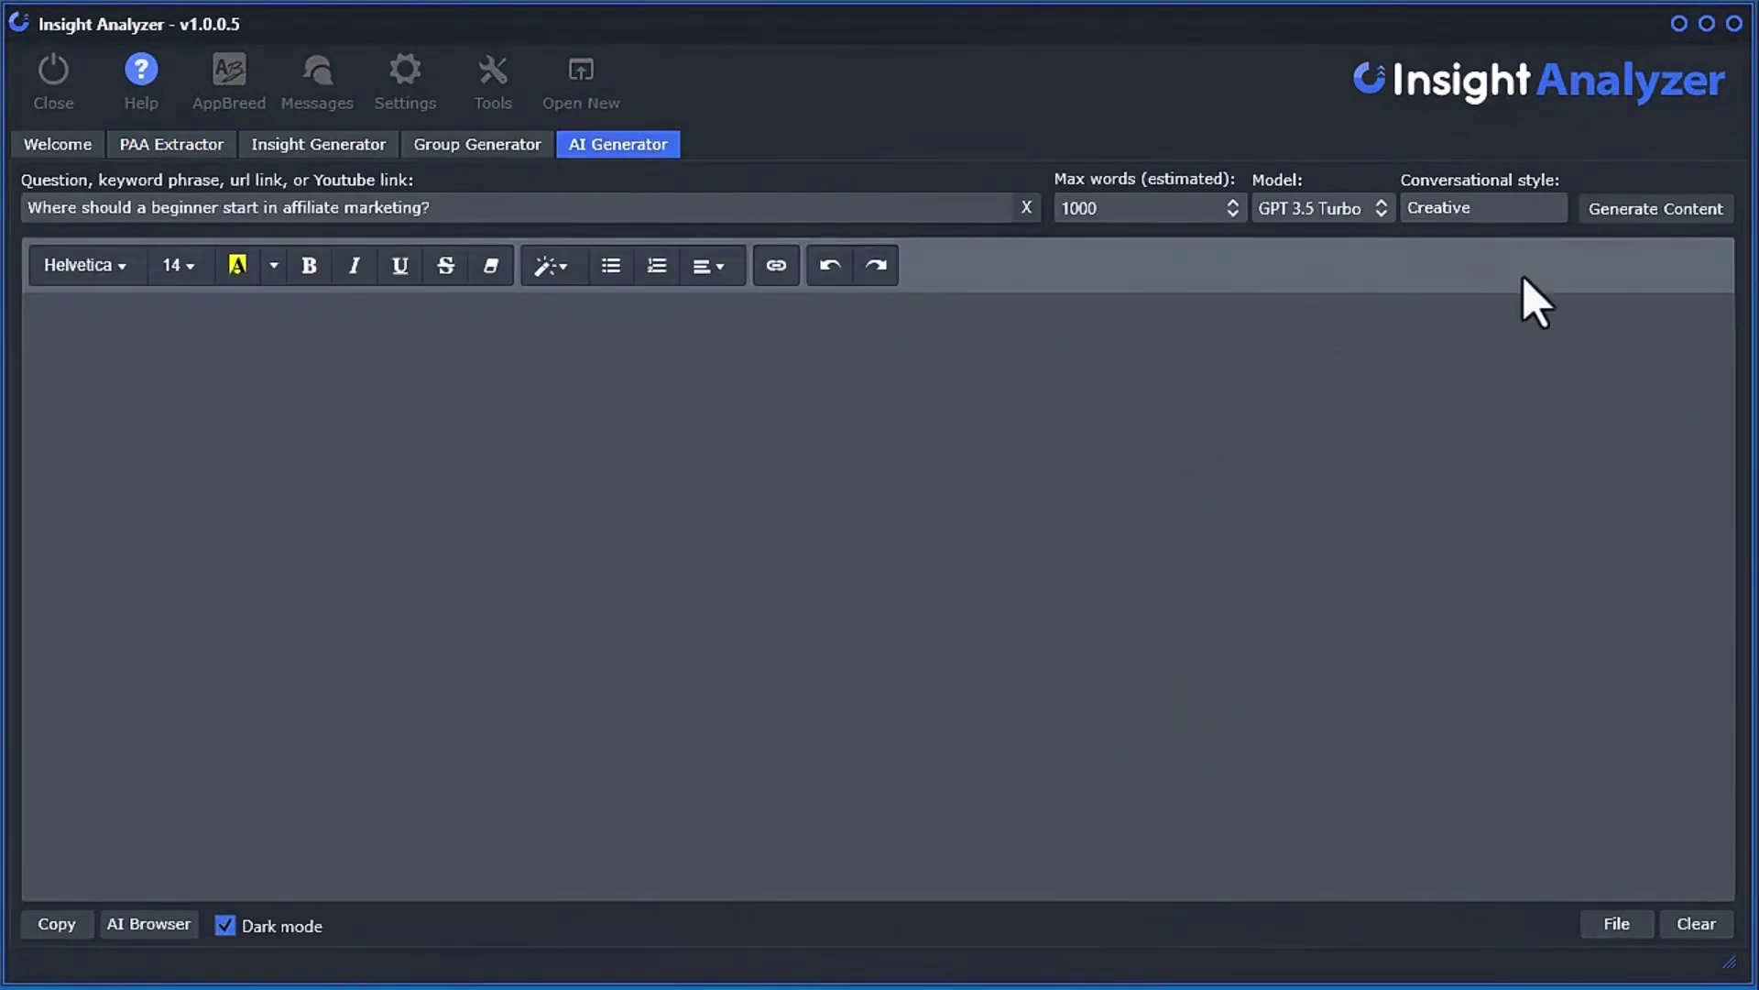
left_click(1641, 210)
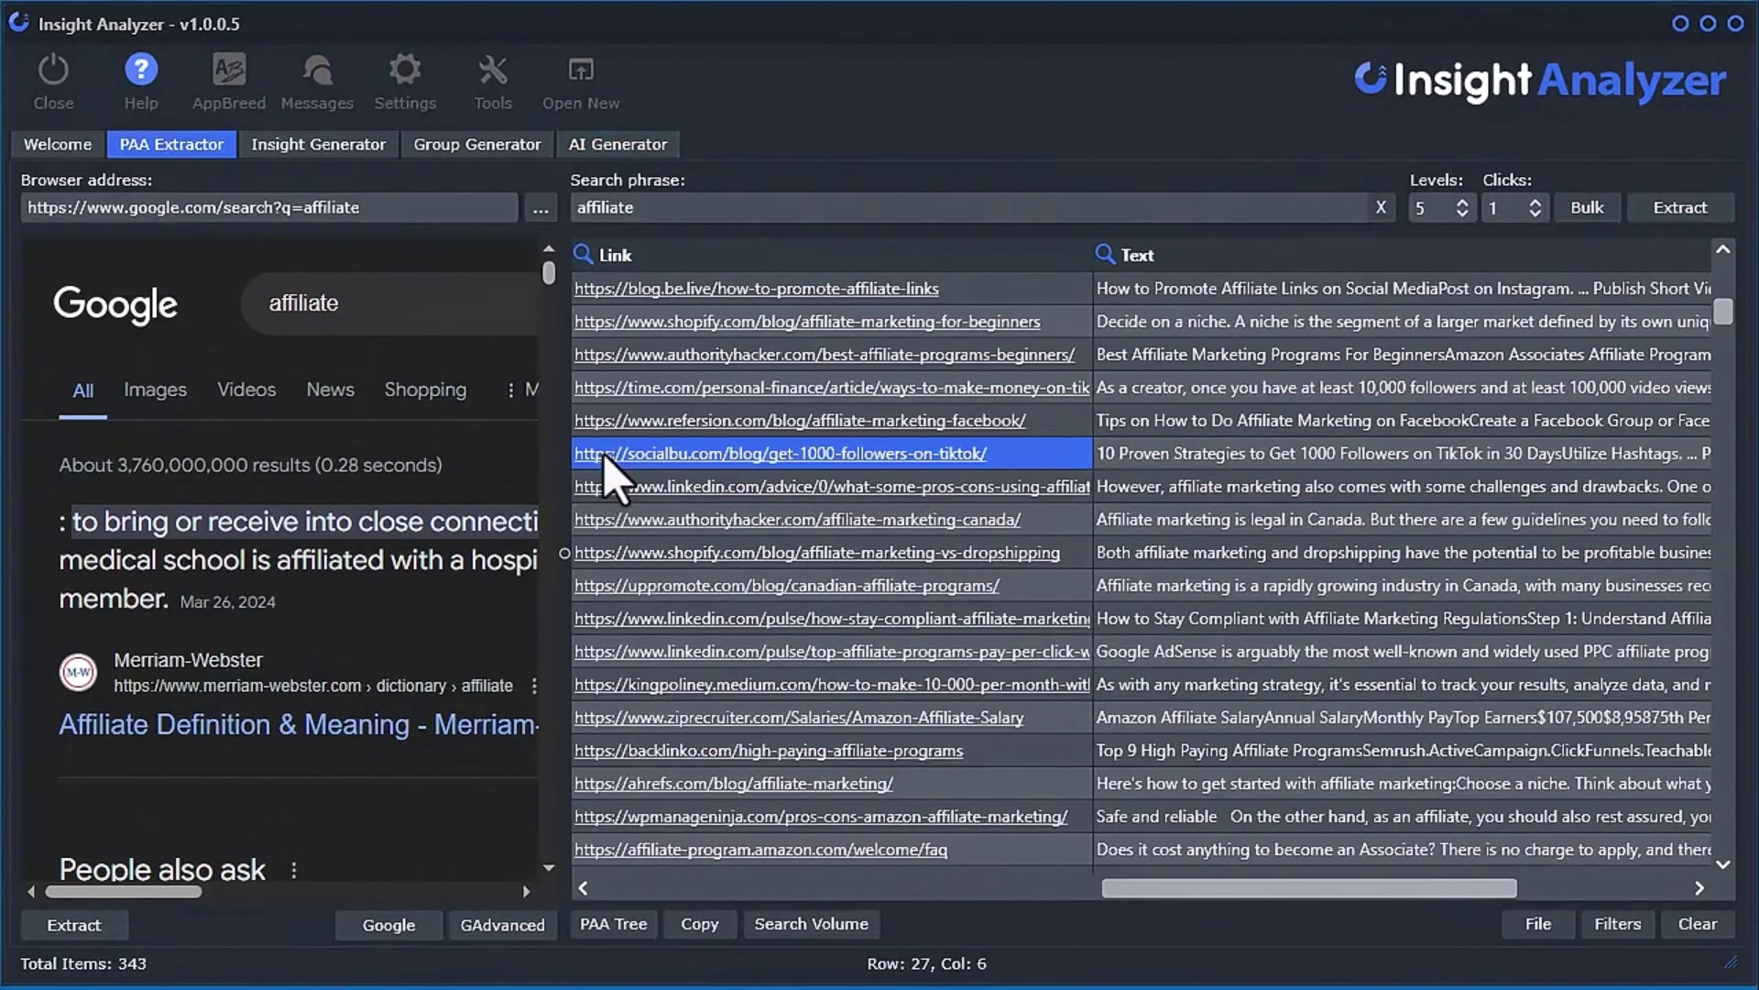
- Generate an article from the TikTok-followers link in the AI Generator
right_click(603, 453)
mouse_move(916, 578)
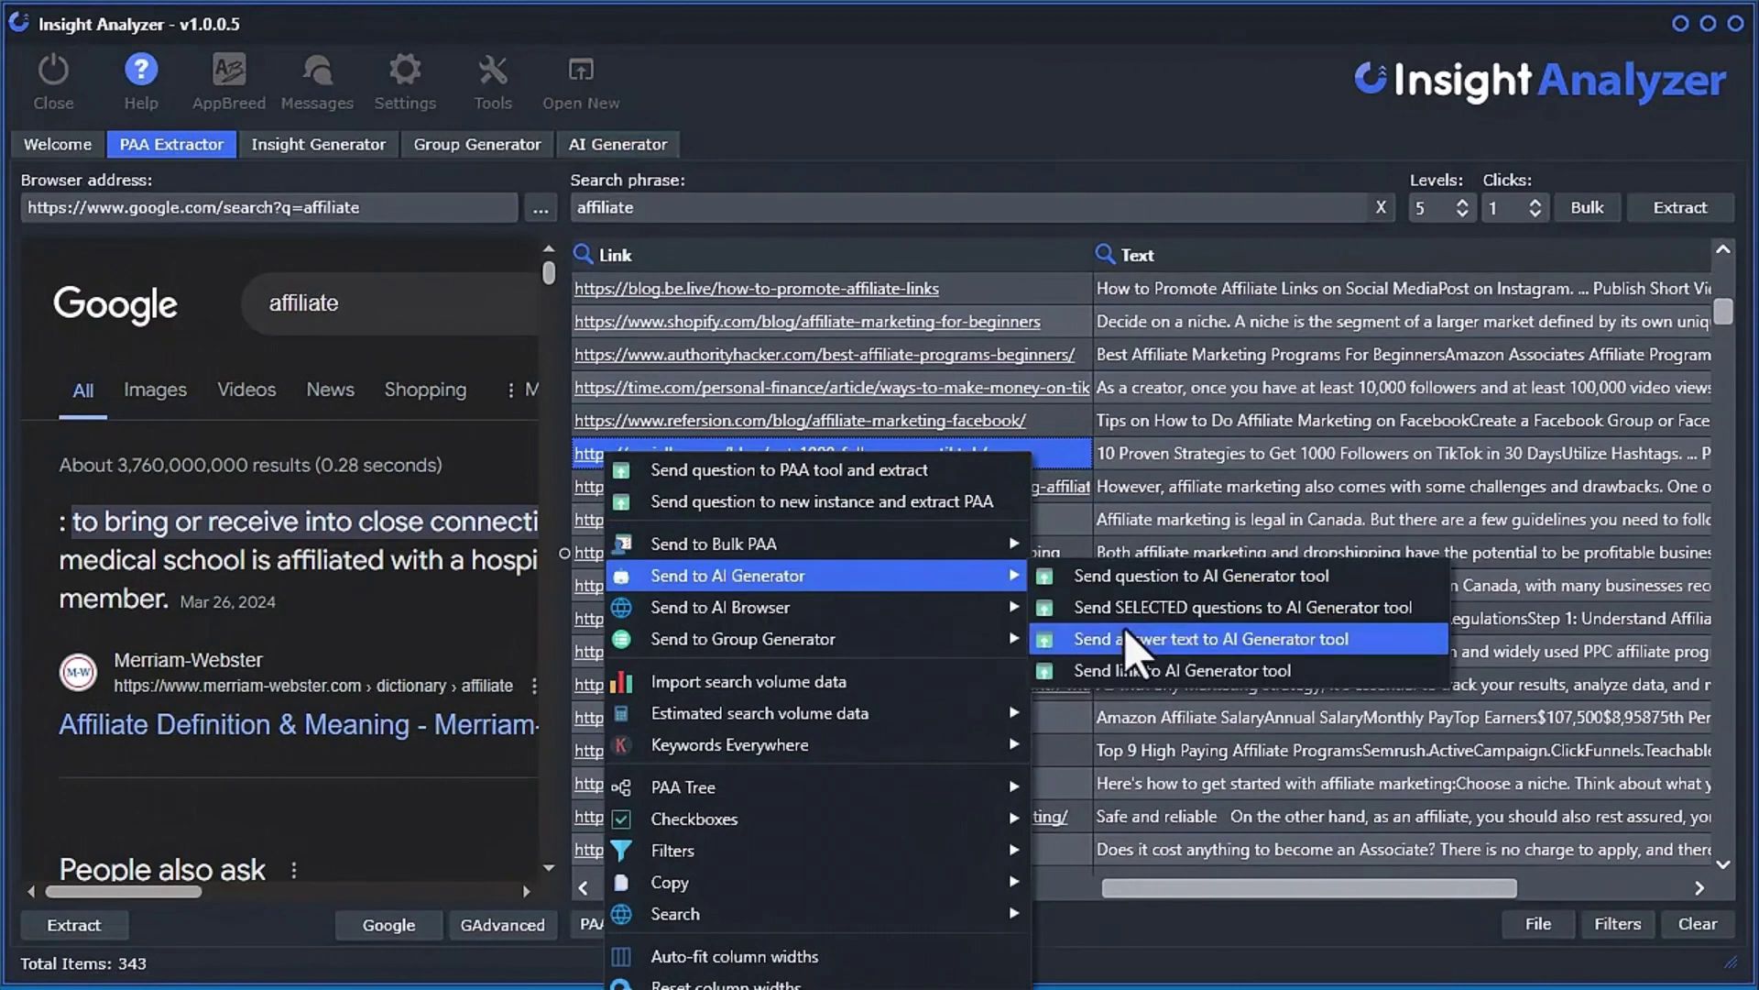
left_click(1136, 695)
left_click(1650, 213)
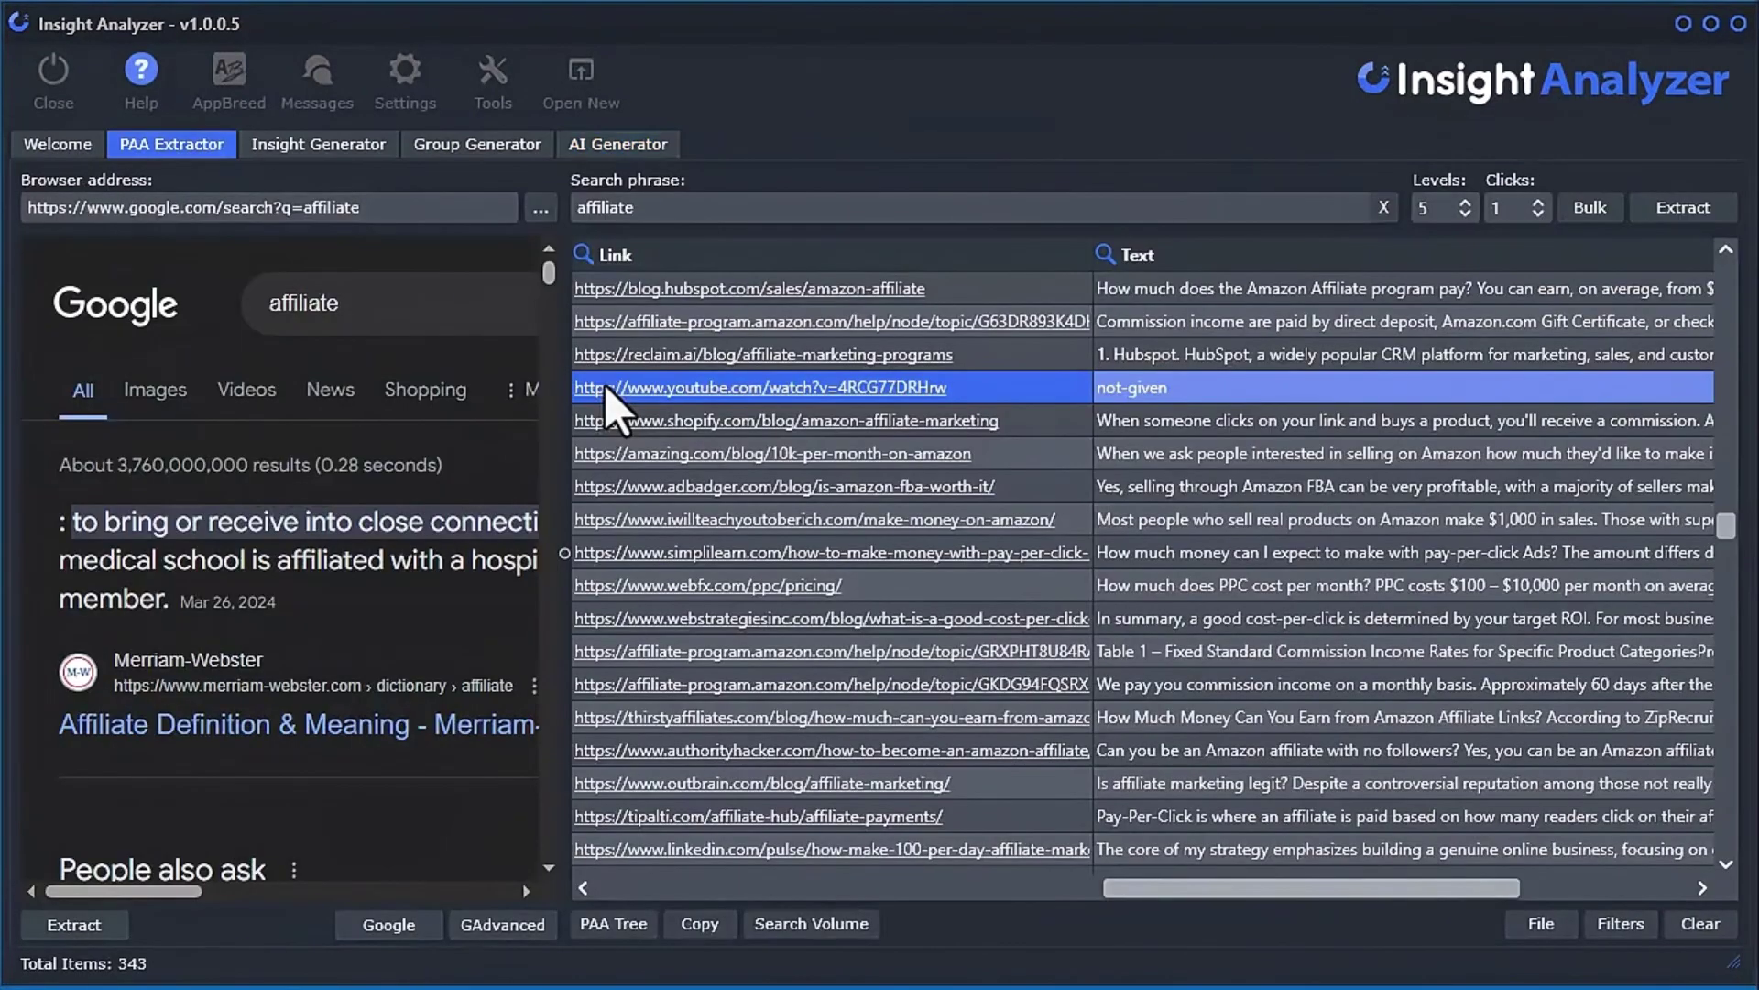
- Send the YouTube result row to the AI Generator and generate an article from it
right_click(606, 389)
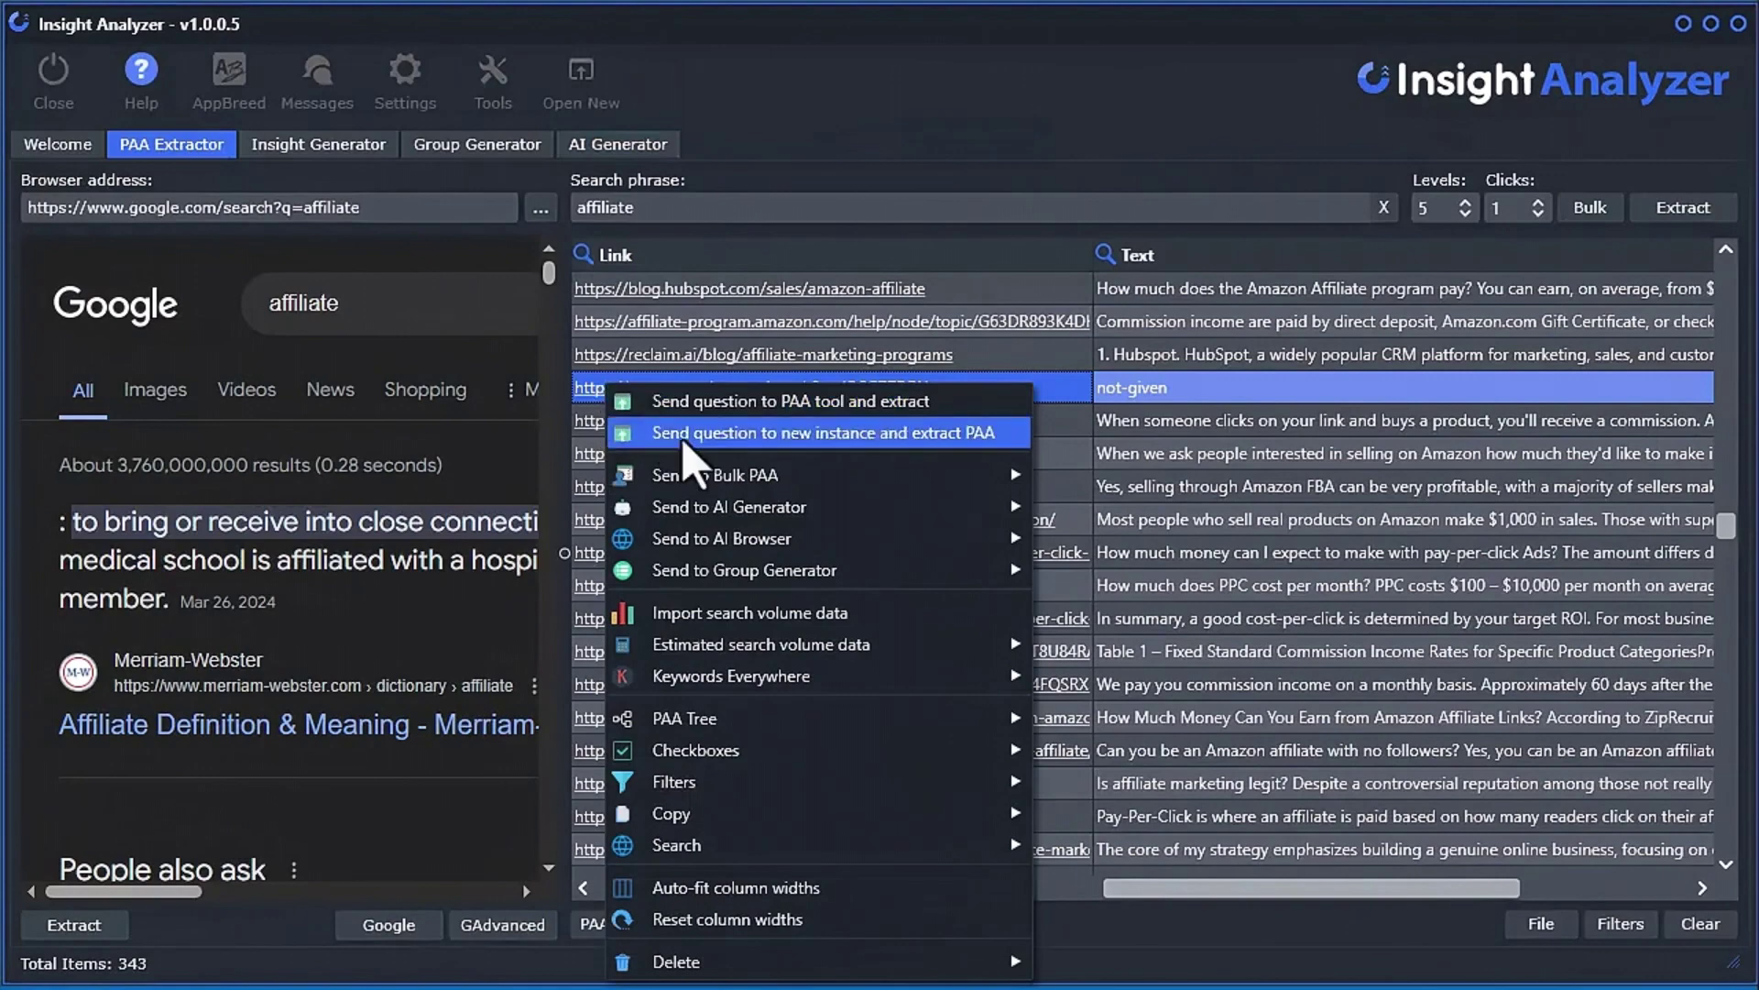
mouse_move(724, 507)
left_click(1063, 613)
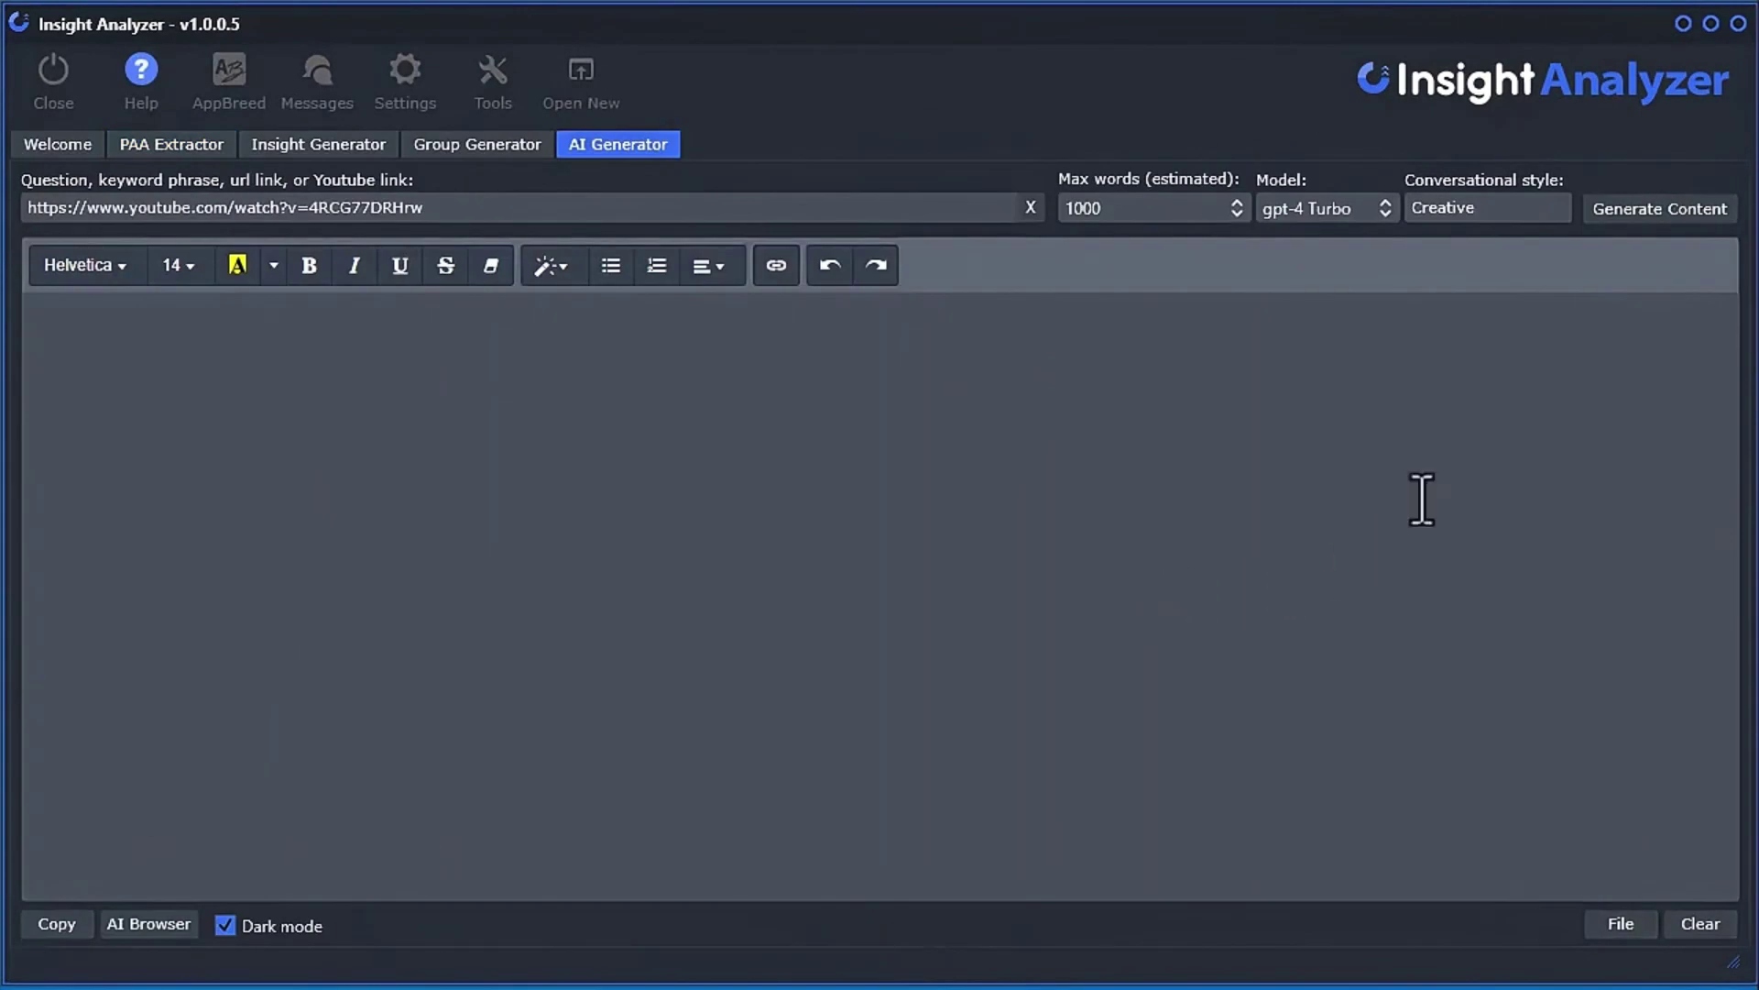
left_click(1677, 212)
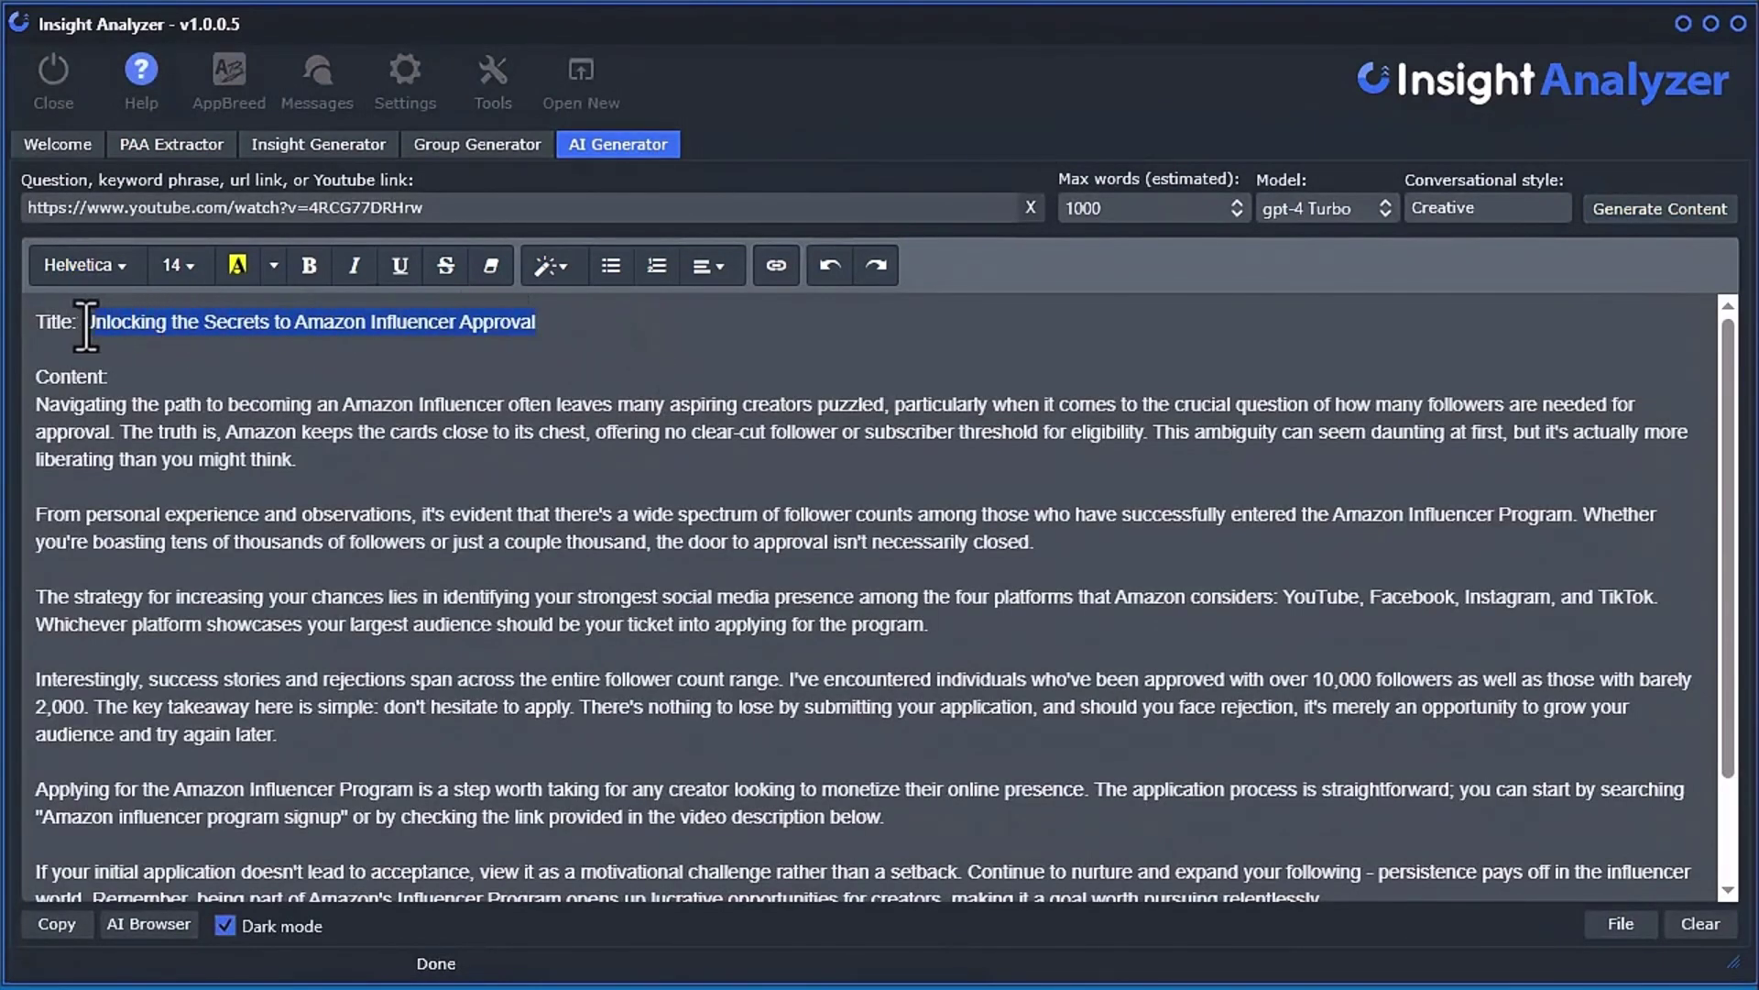
- Format the article title as a Header 1 heading
left_click(553, 266)
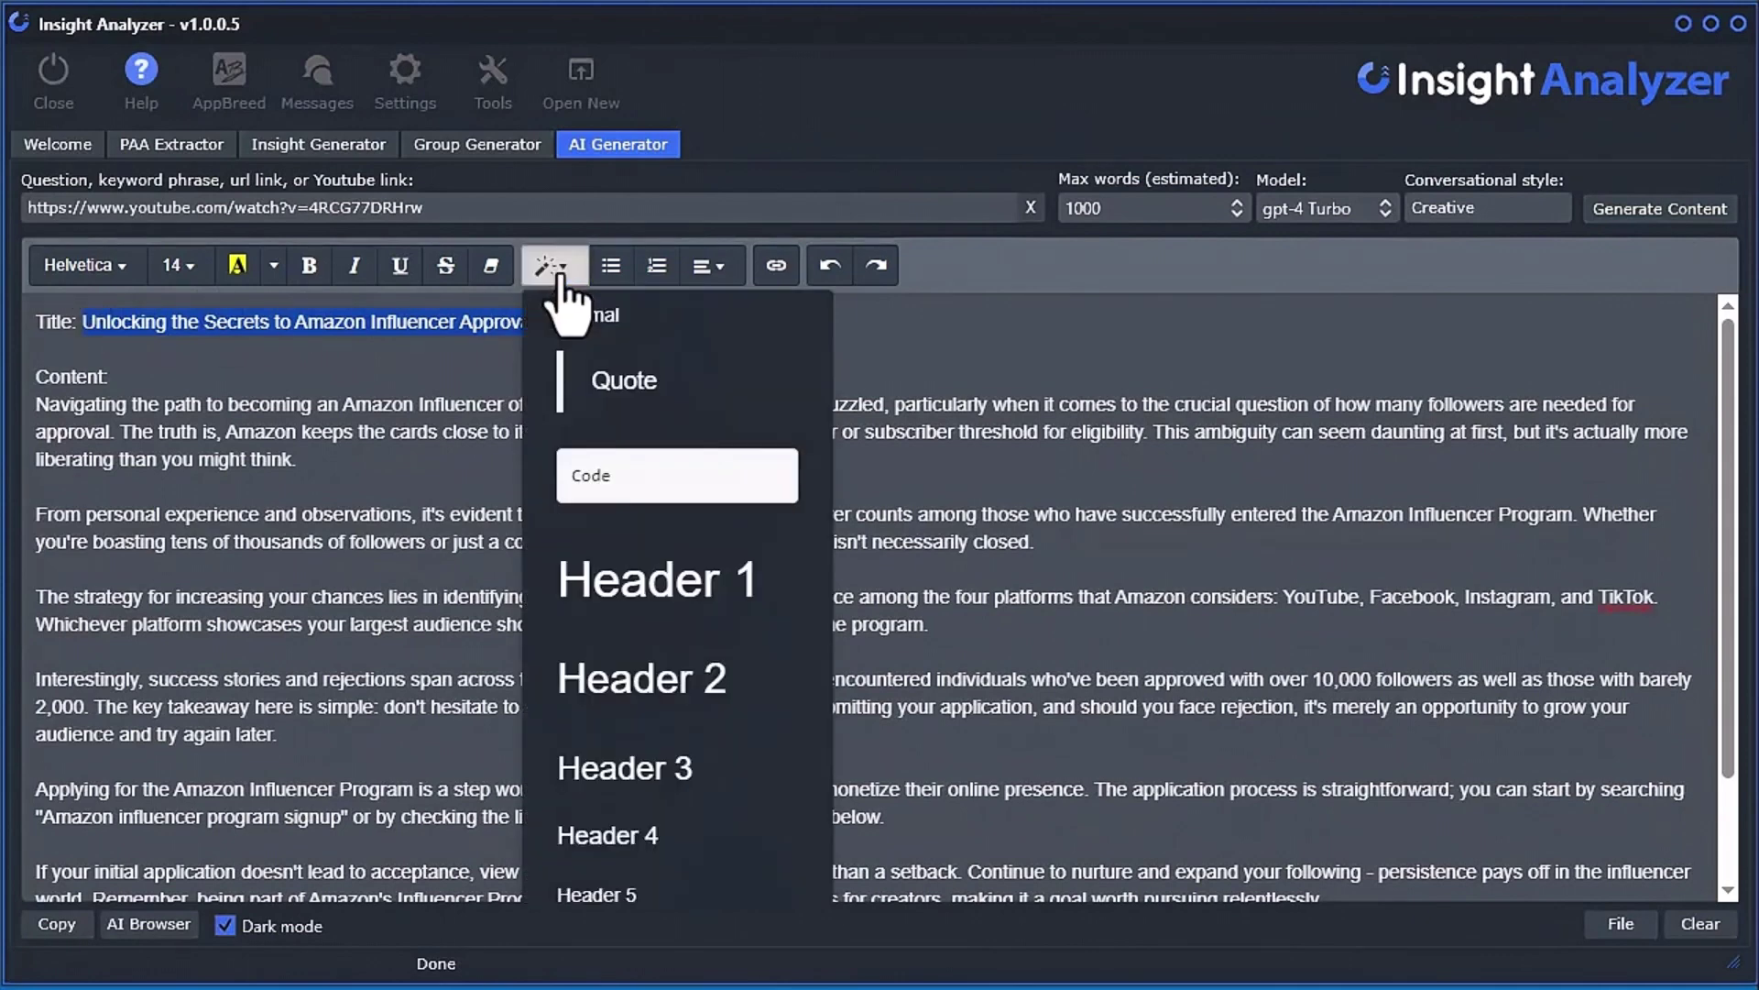
left_click(628, 582)
left_click(595, 666)
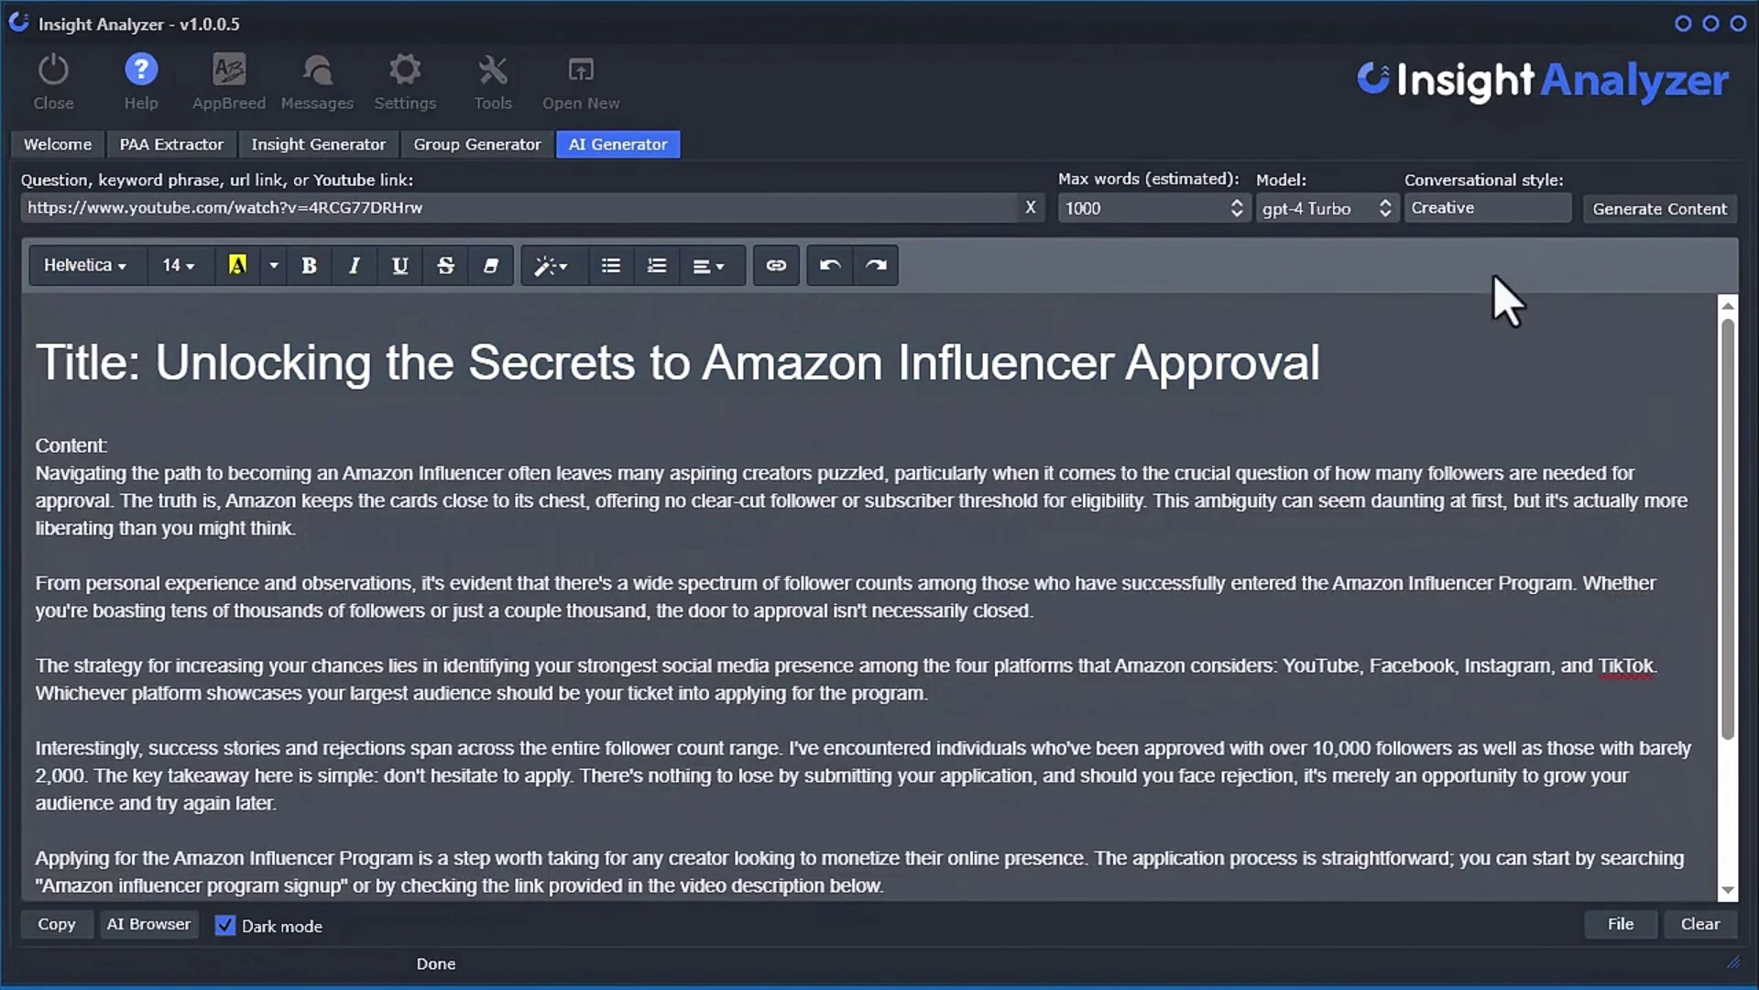
left_click(1453, 209)
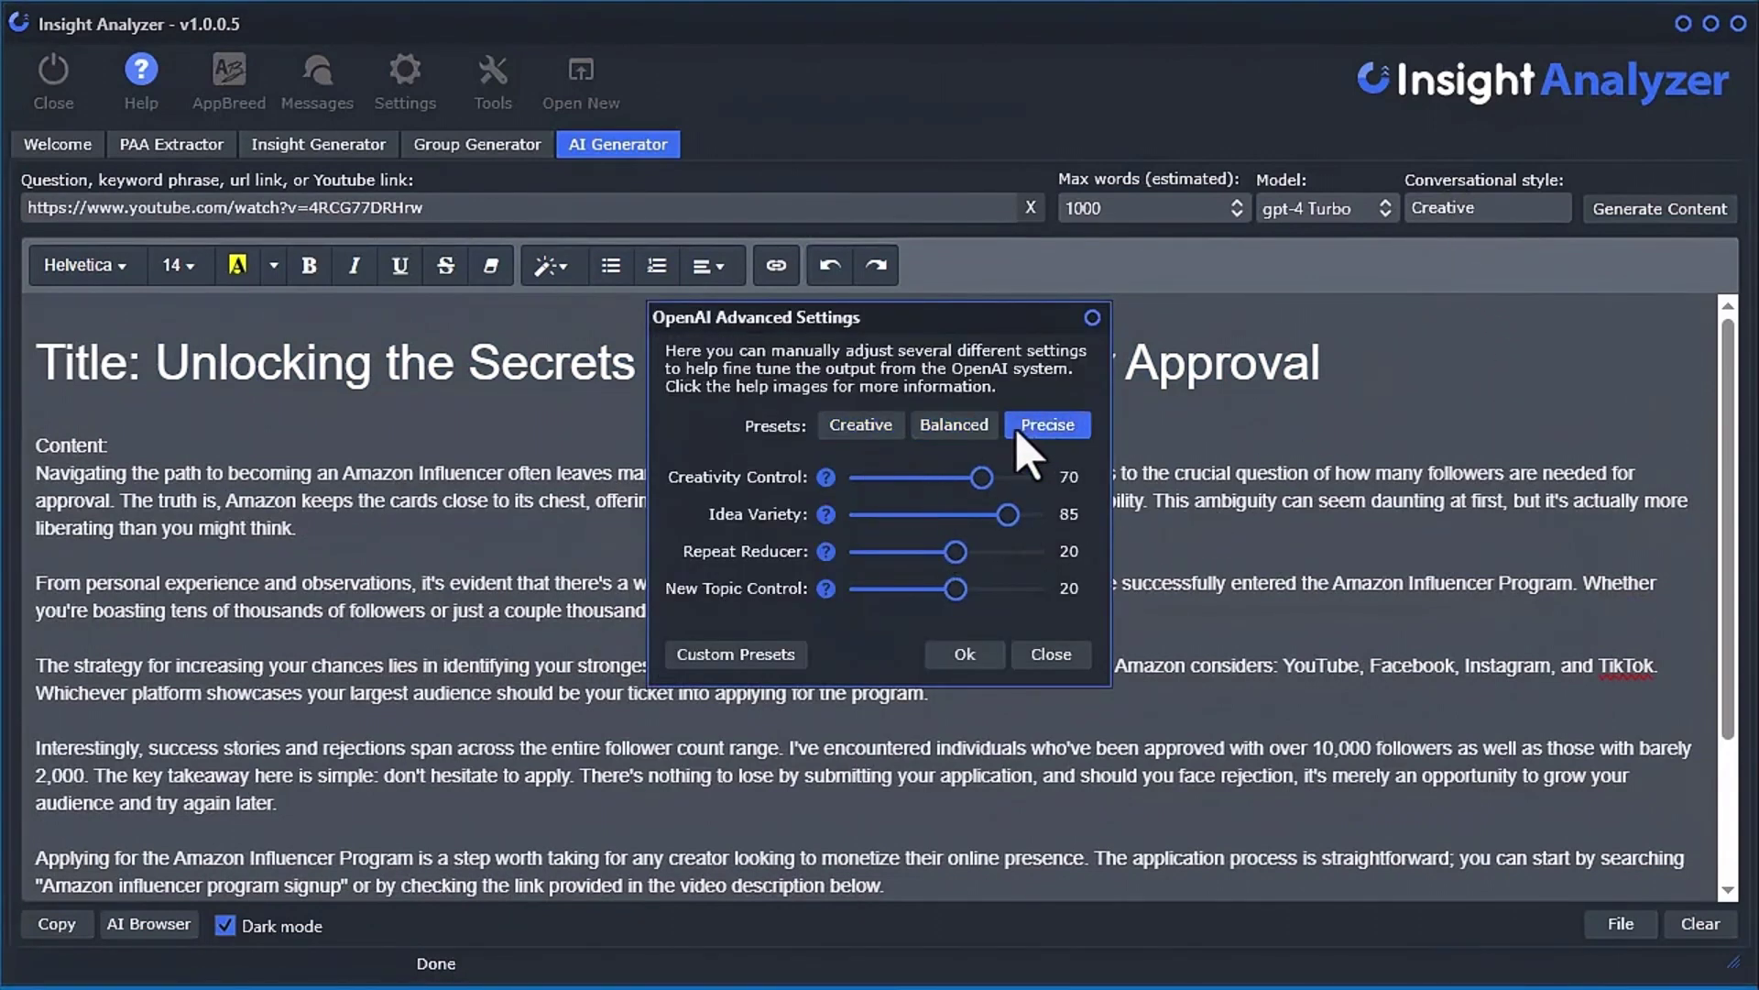
- Apply a saved custom preset to the OpenAI advanced settings and confirm with Ok
left_click(757, 657)
left_click(1106, 775)
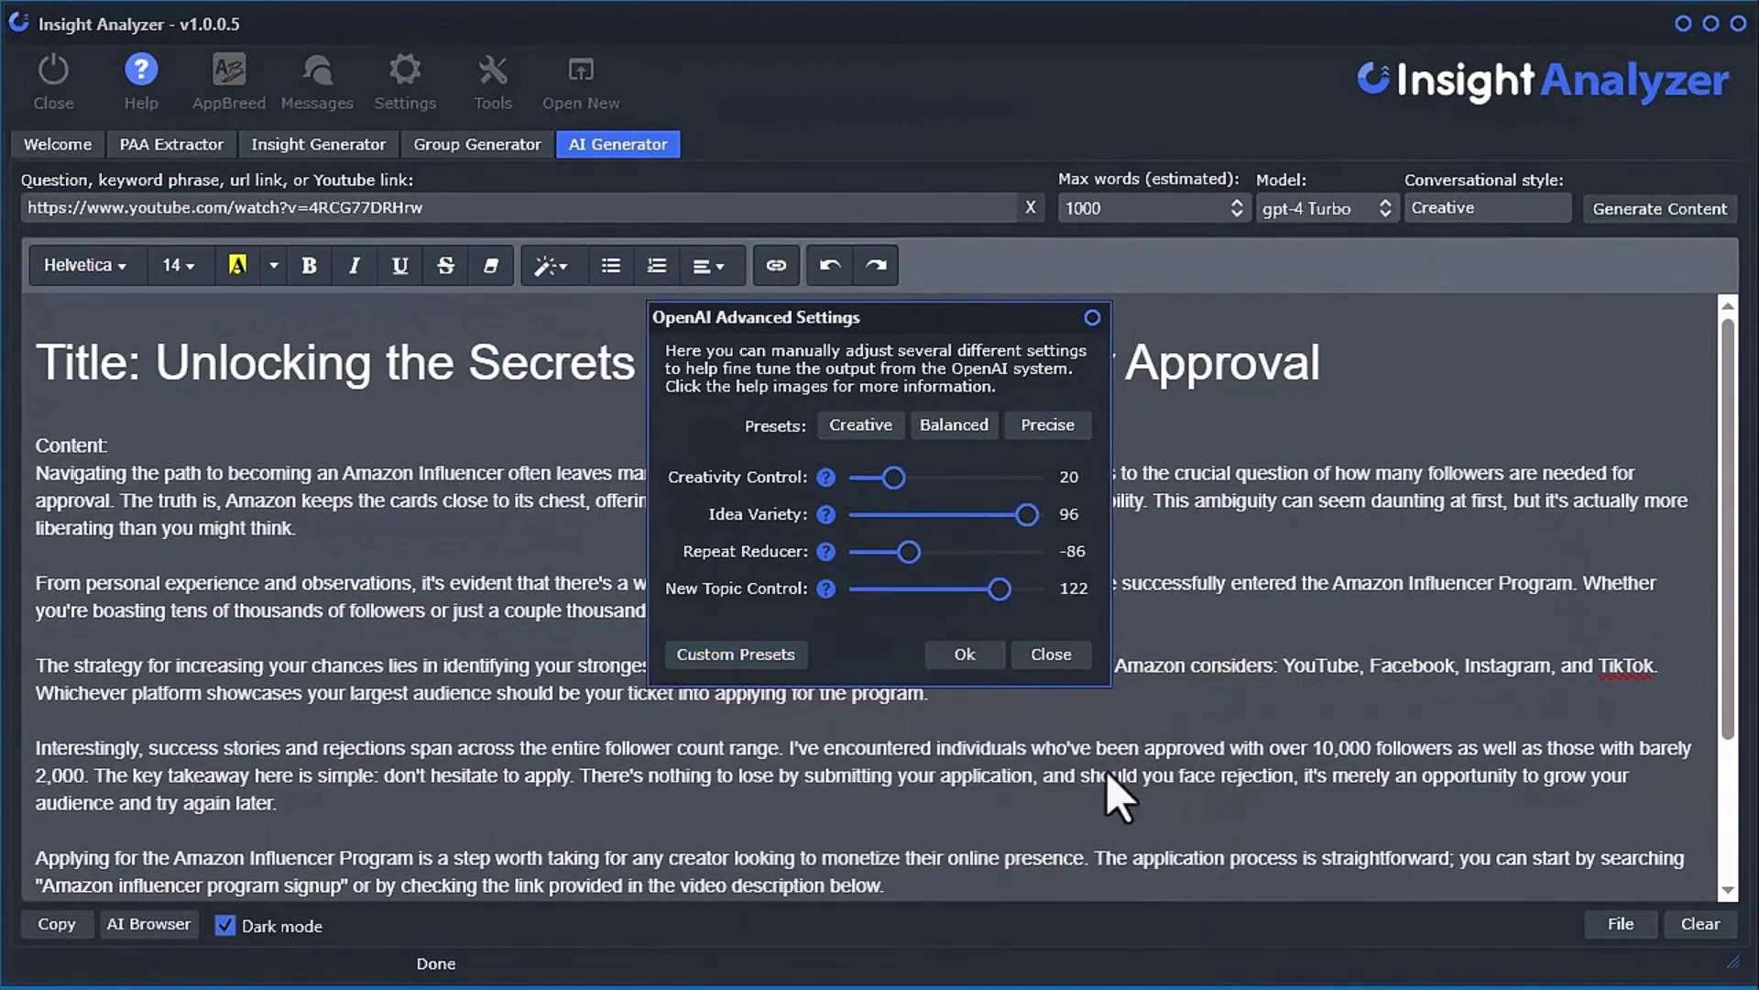
left_click(977, 658)
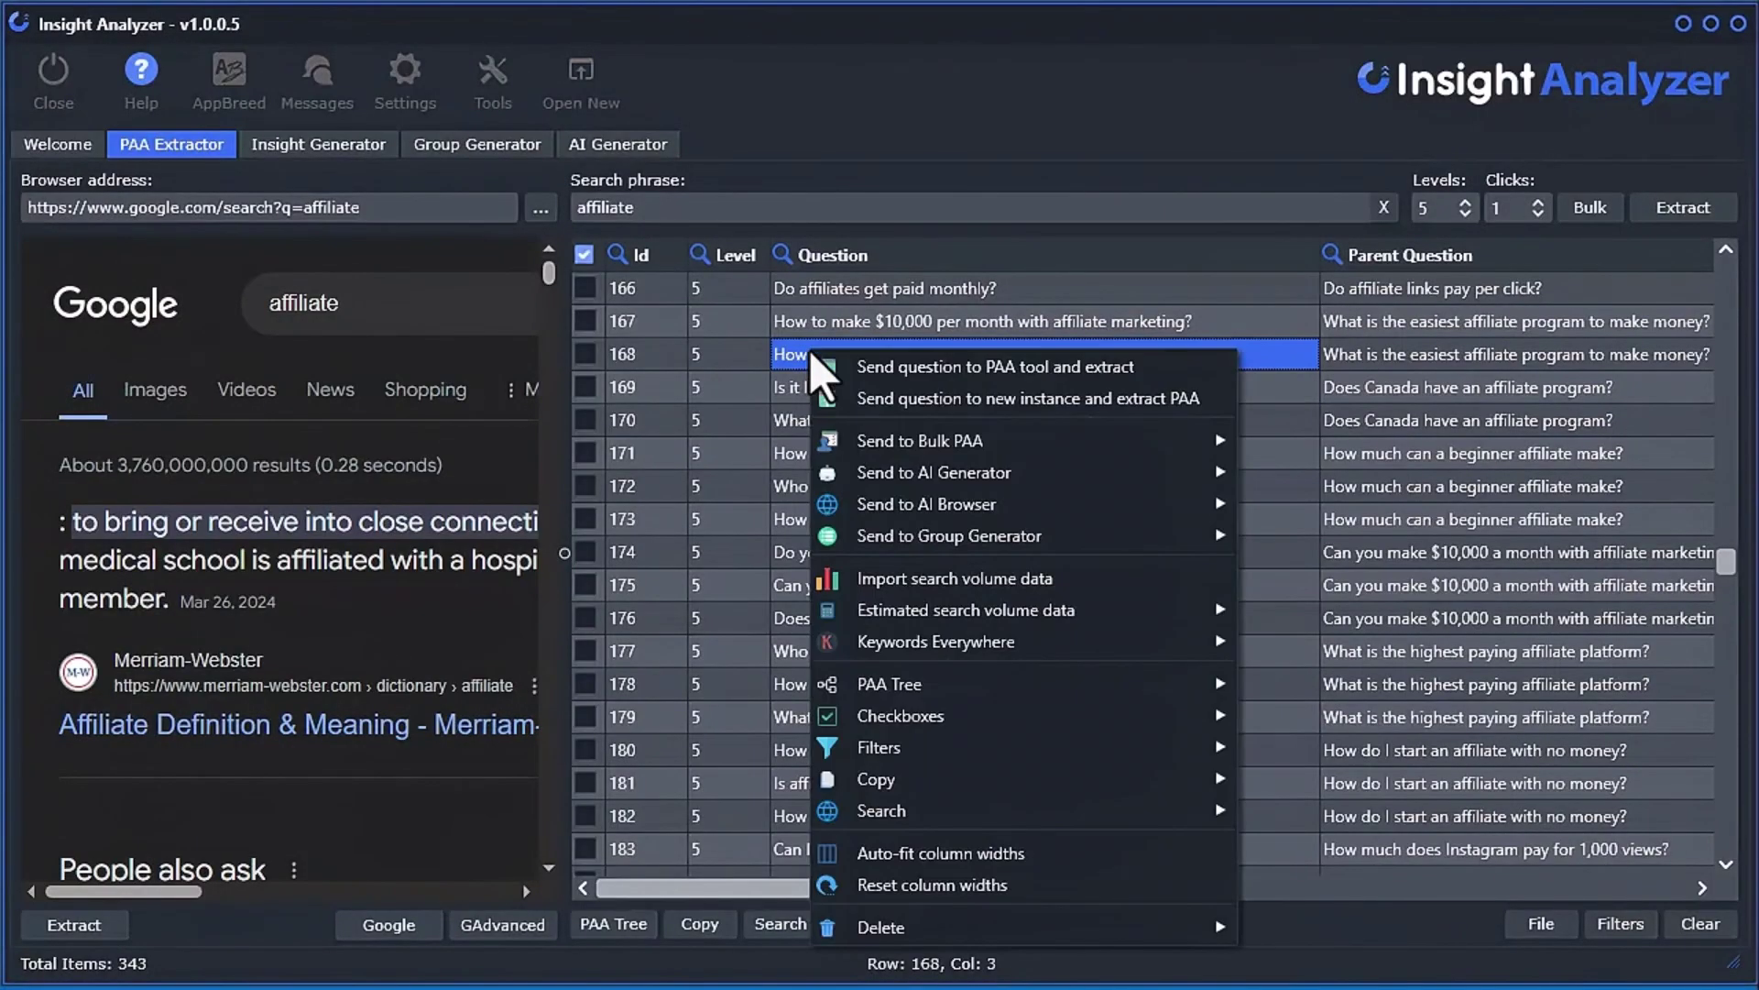
- Send the no-experience affiliate question to the AI browser and submit its prompt to ChatGPT
mouse_move(1164, 508)
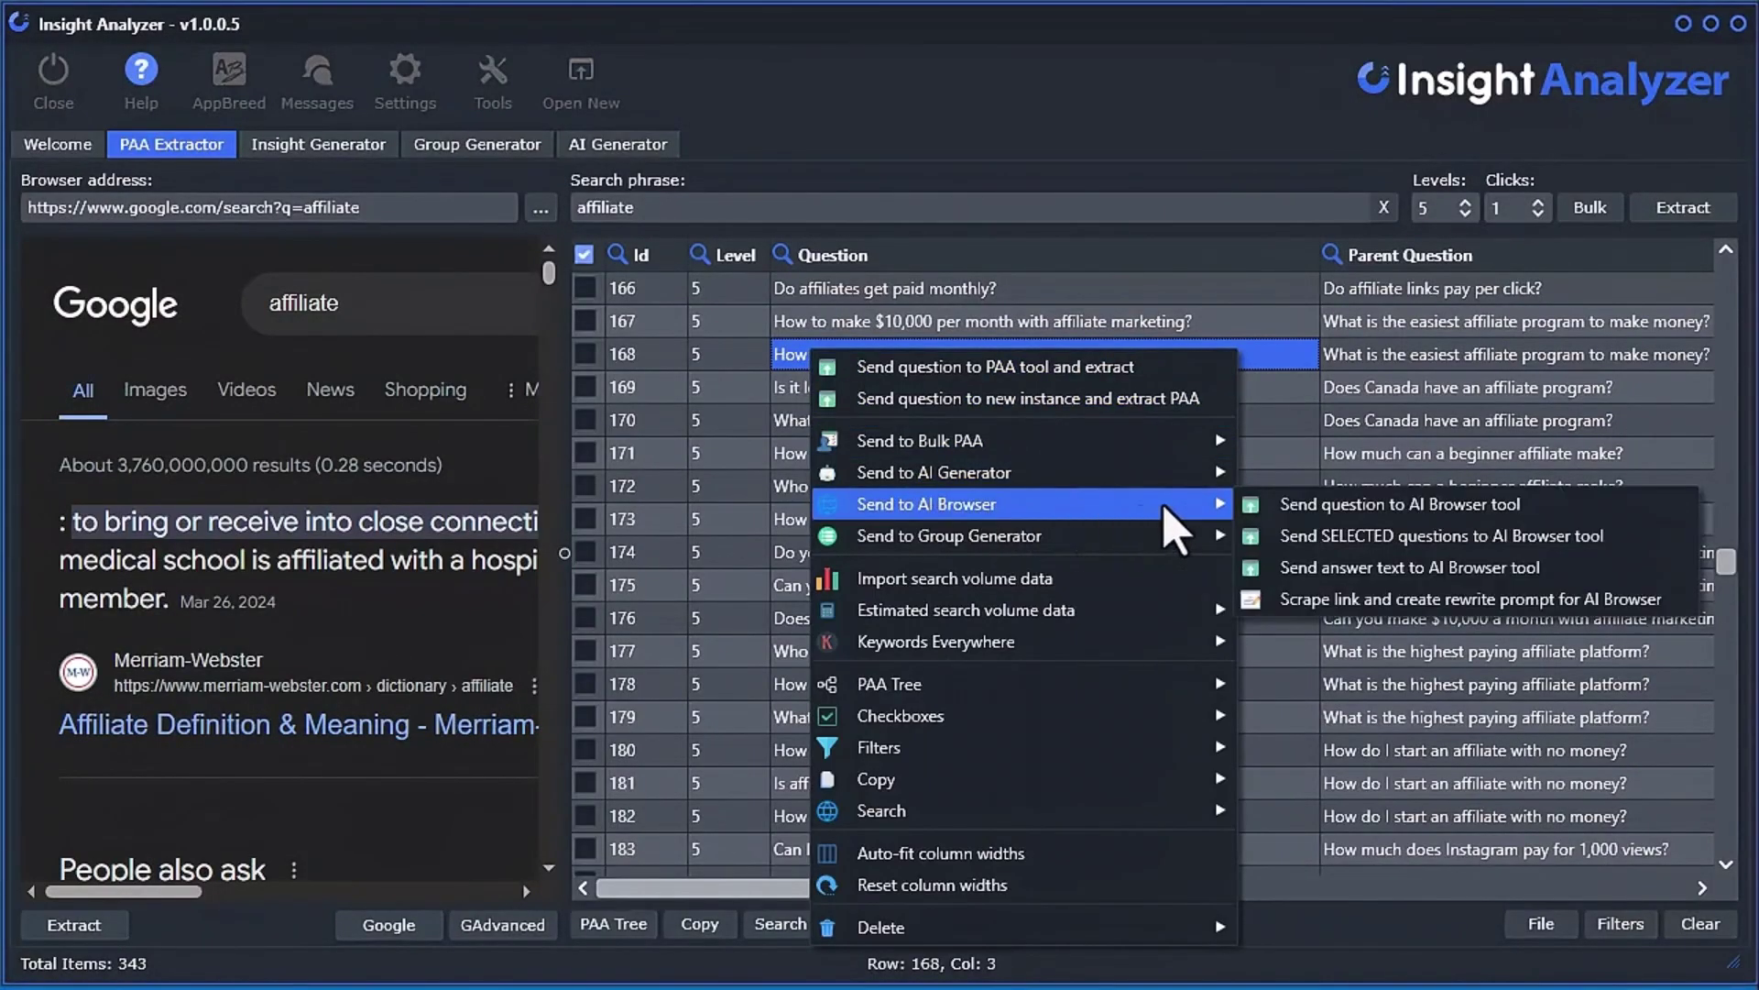
left_click(1322, 504)
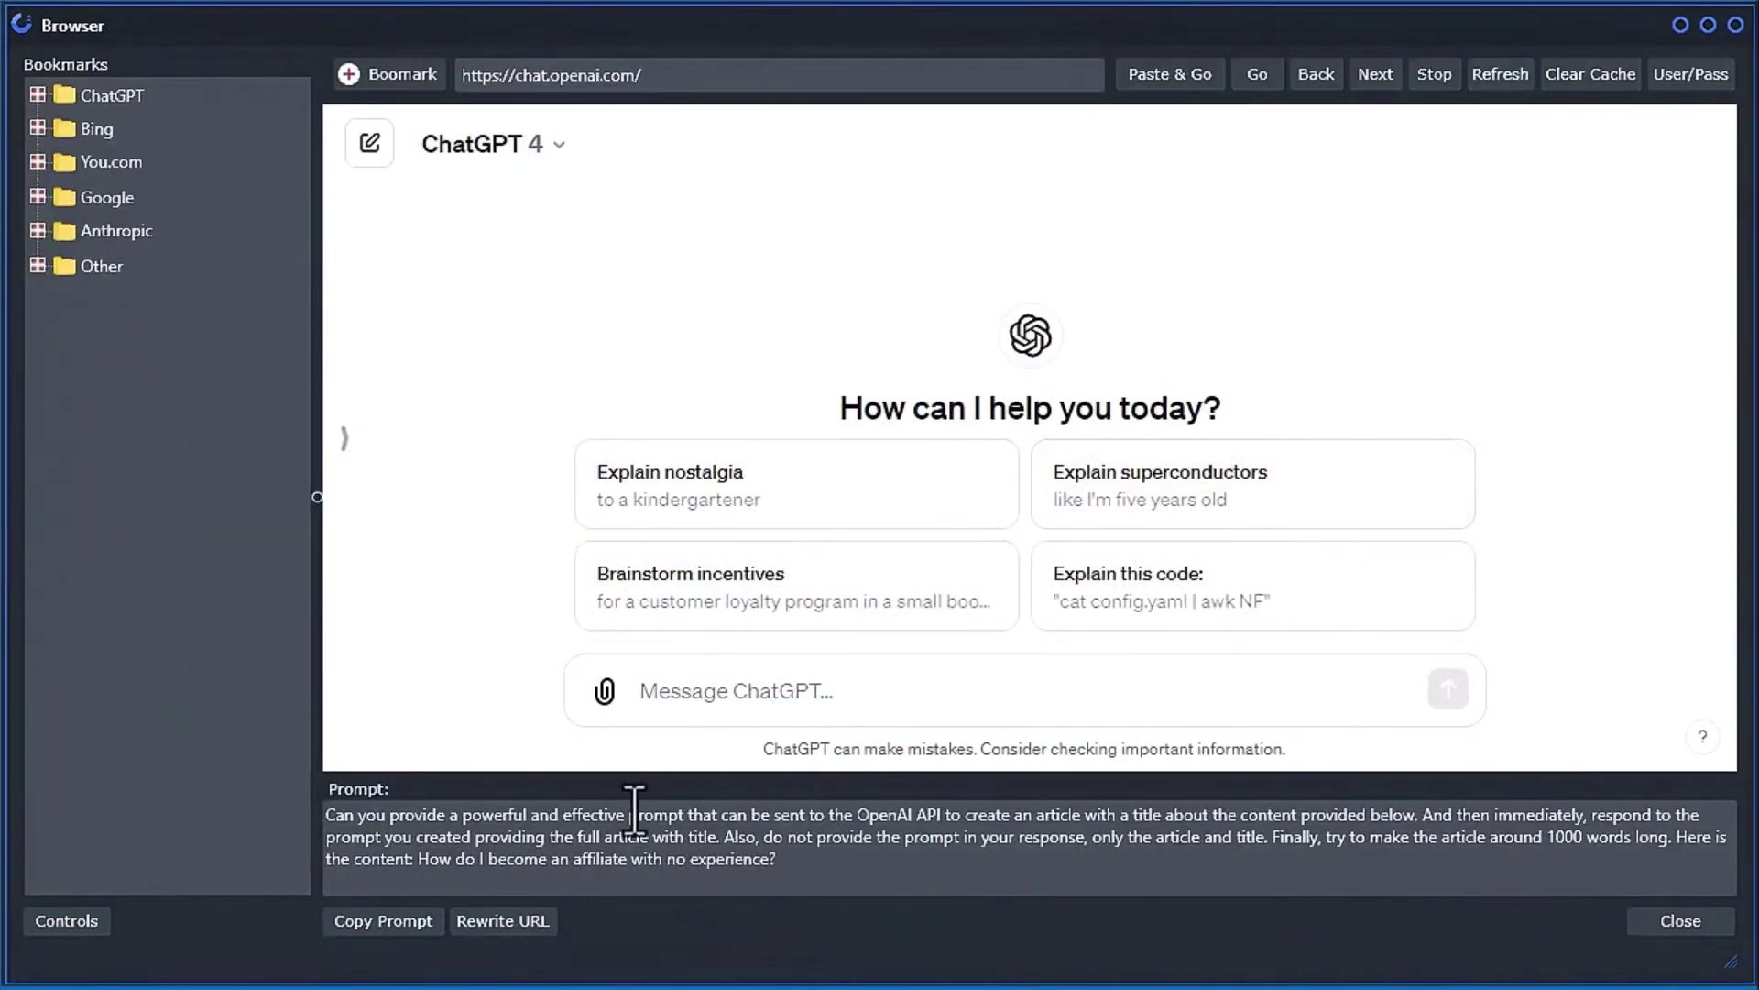
right_click(90, 358)
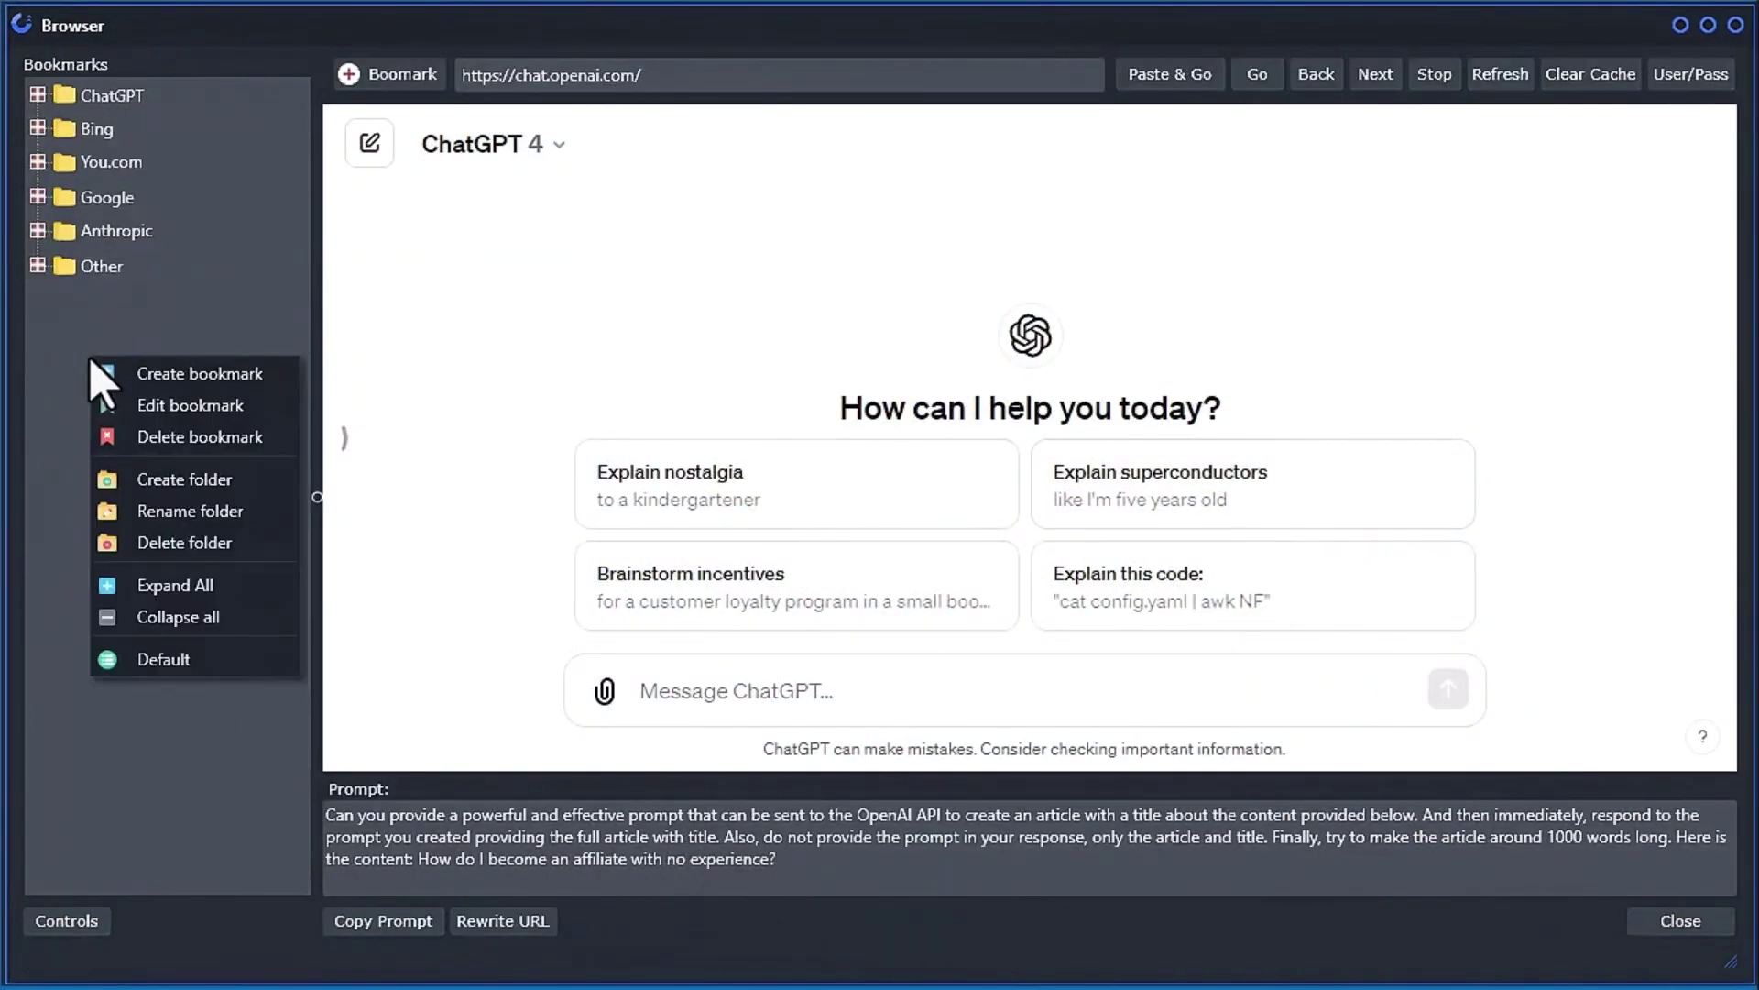
left_click(163, 586)
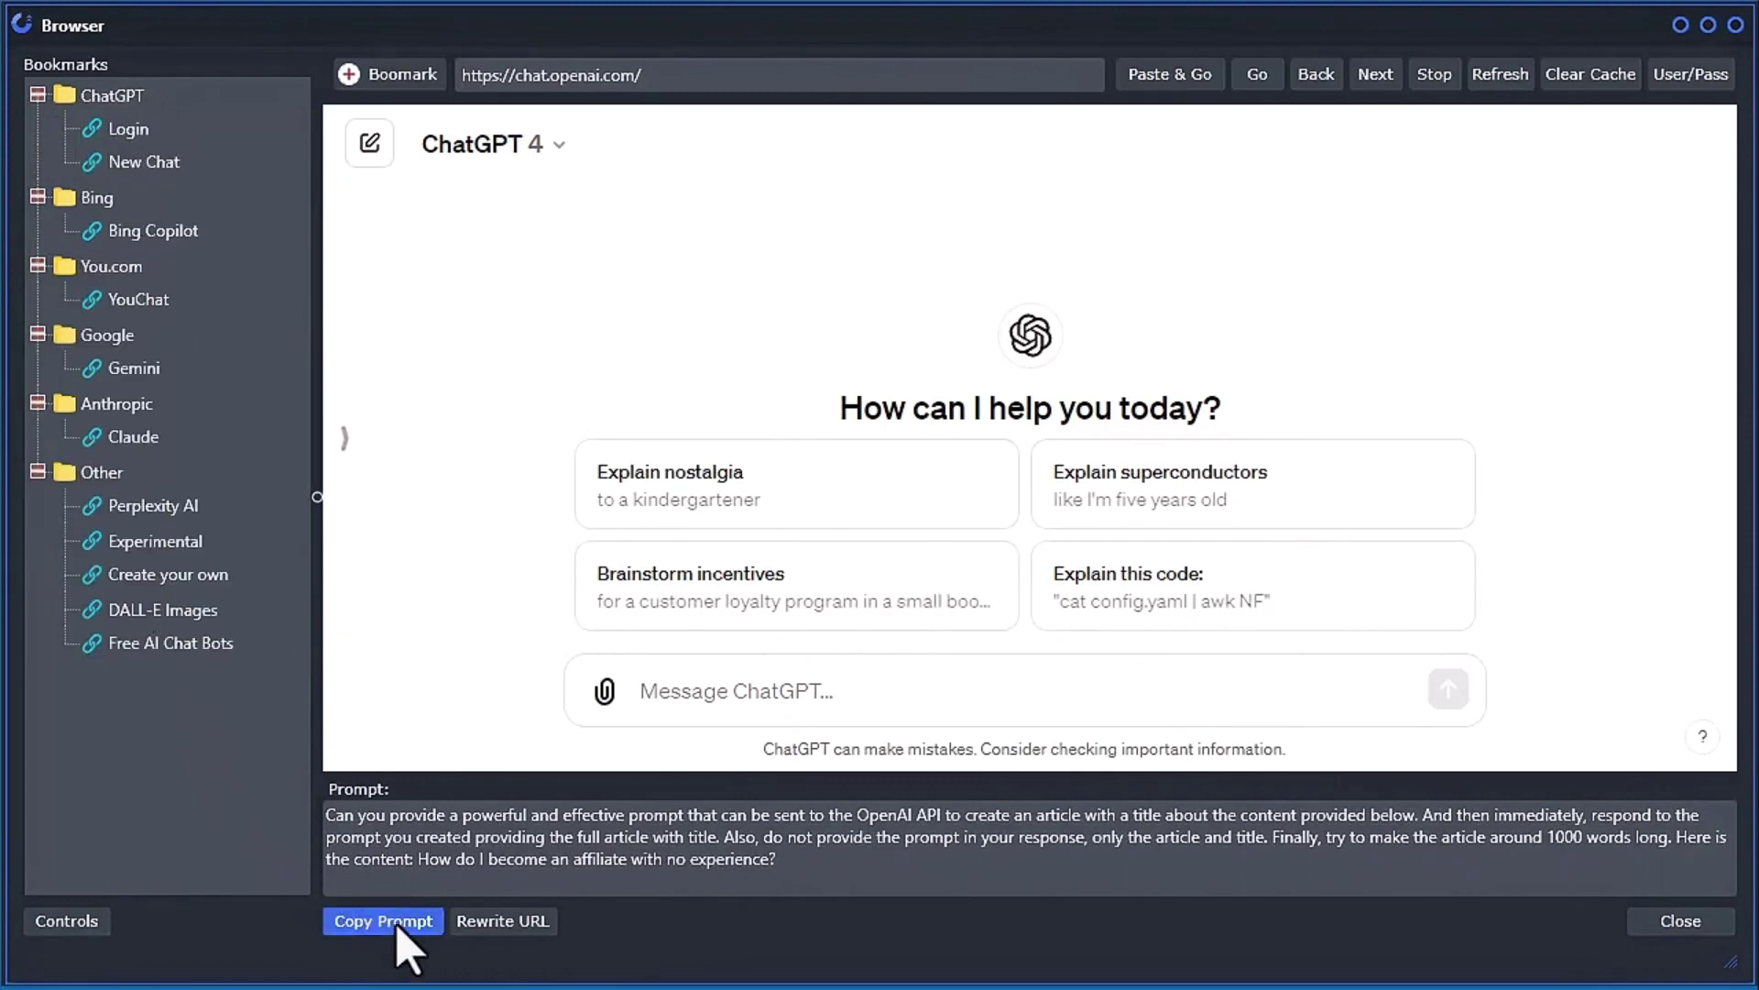
type("Can you provide a powerful and effective prompt that can be sent to the OpenAI API to create an article with a title about the content provided below. And then immediately, respond to the prompt you created providing the full article with title. Also, do not provide the prompt in your response, only the article and title. Finally, try to make the article around 1000 words long. Here is the content: How do I become an affiliate with no experience?")
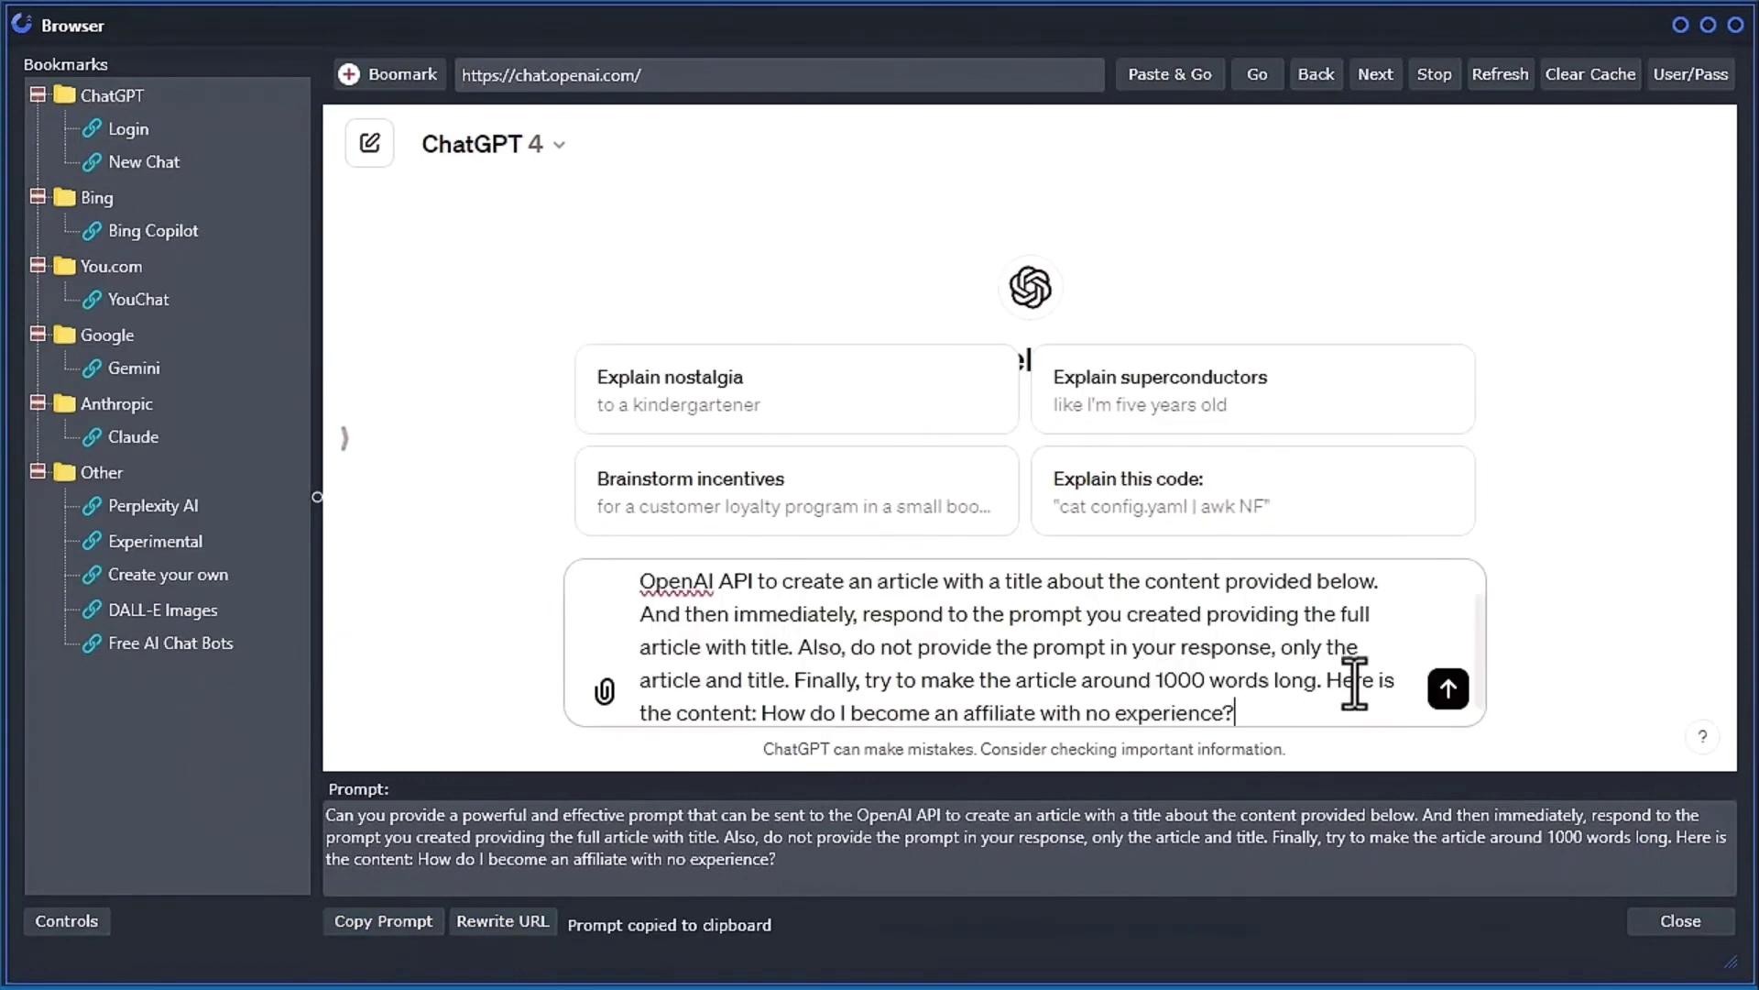
left_click(1445, 698)
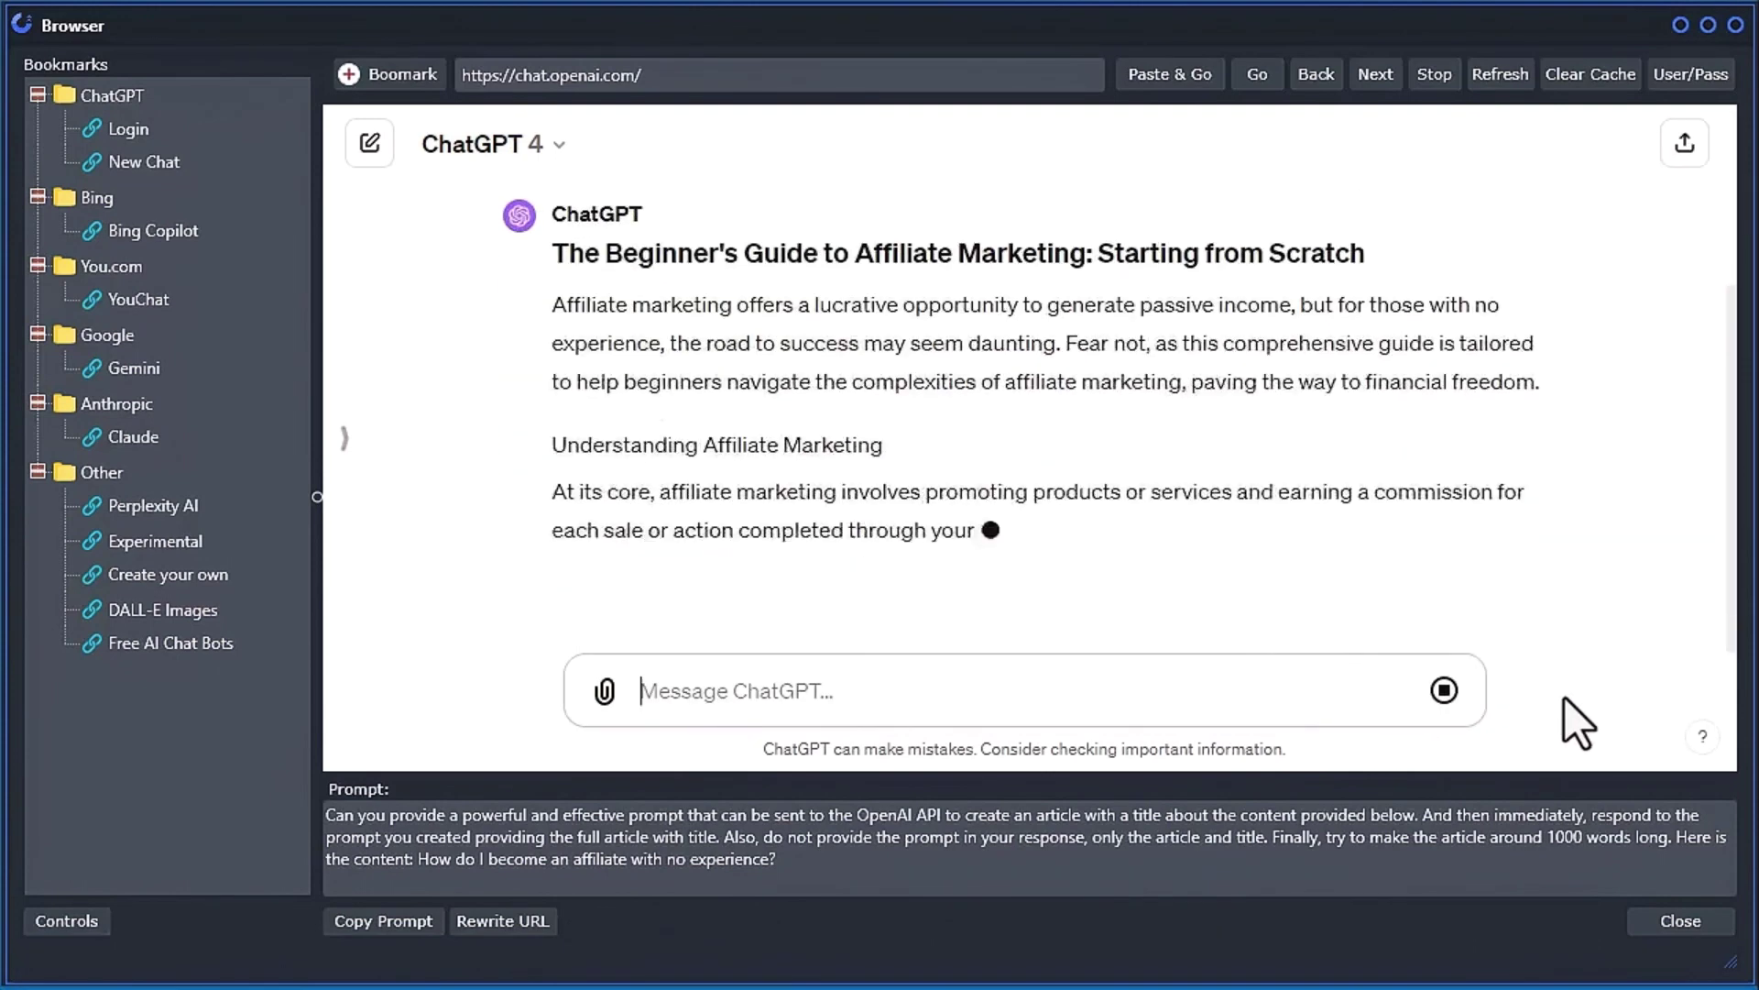
- Log in to ChatGPT via the Login bookmark using the saved account credentials
left_click(129, 130)
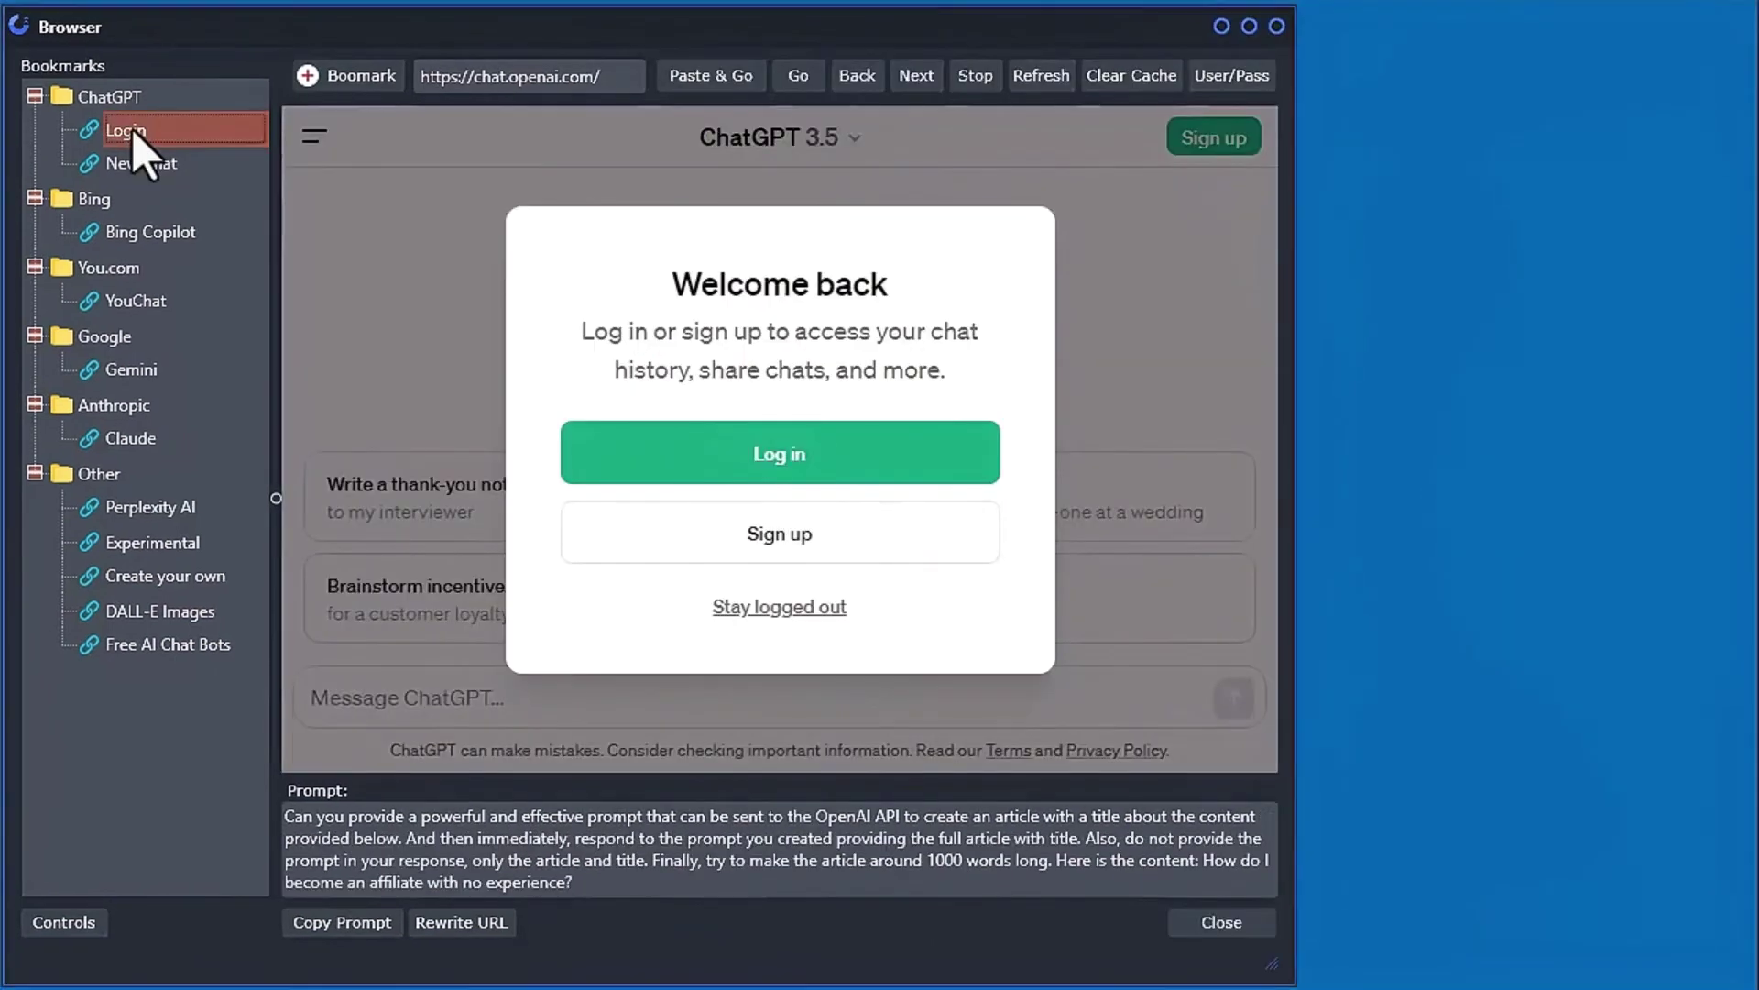
left_click(739, 455)
left_click(1228, 77)
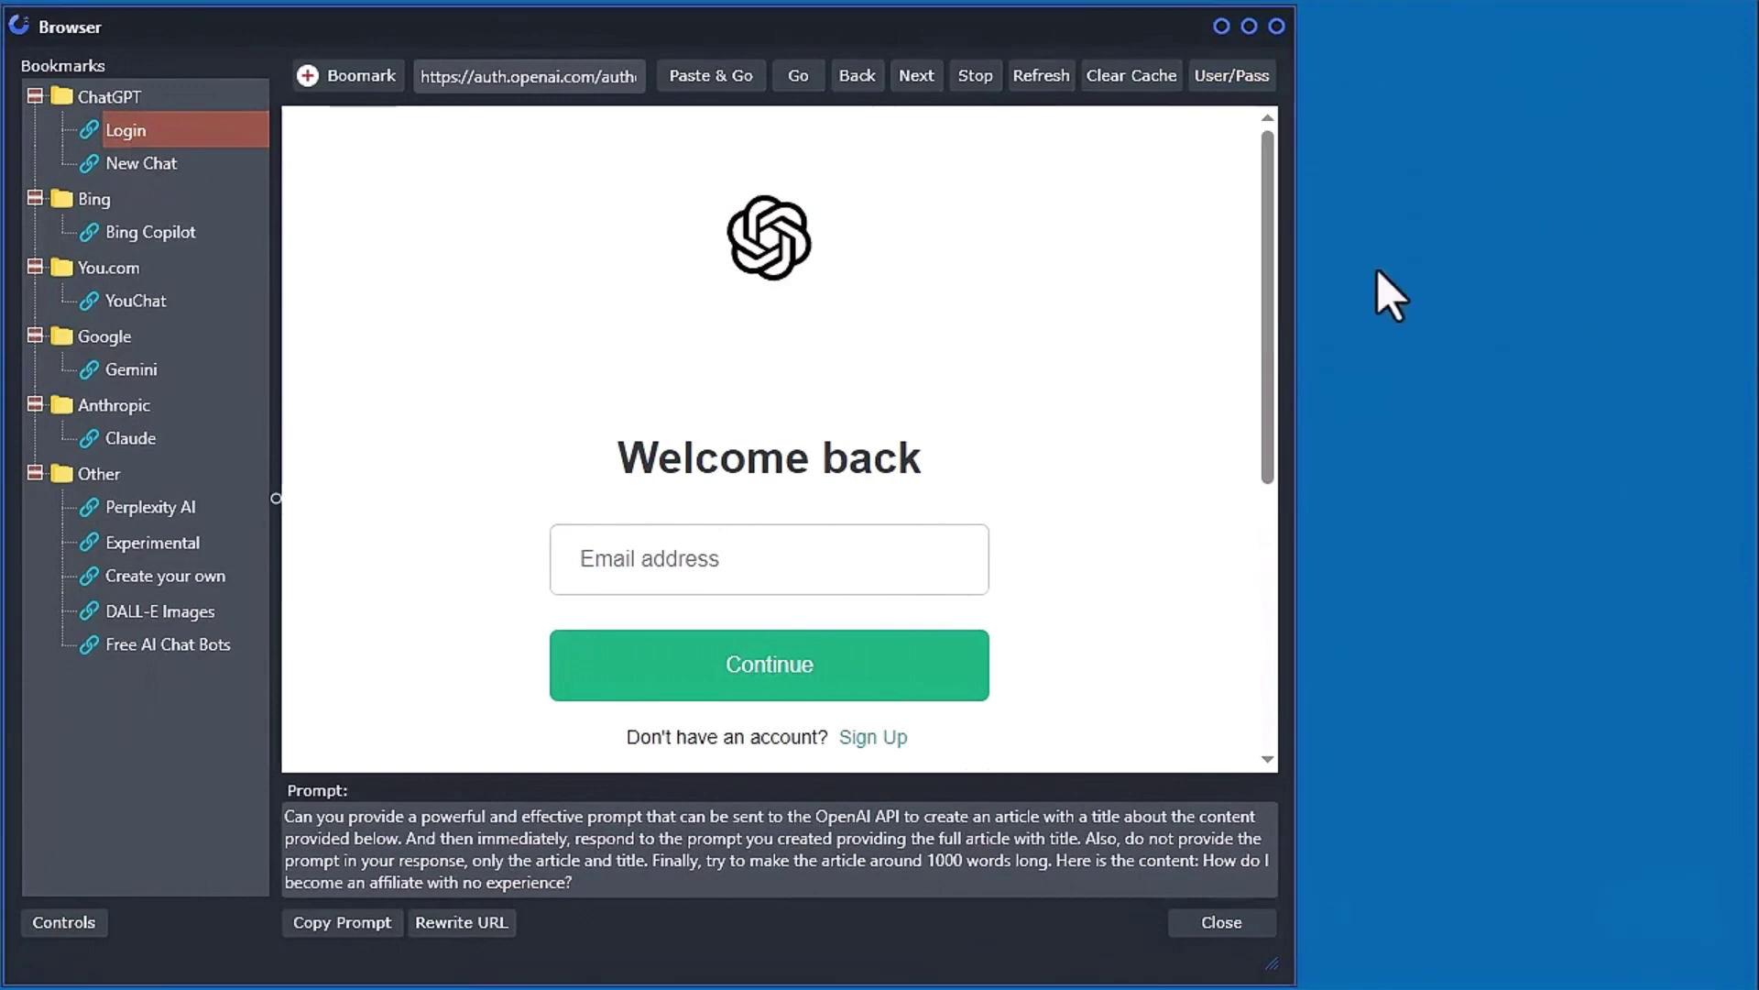
left_click(943, 660)
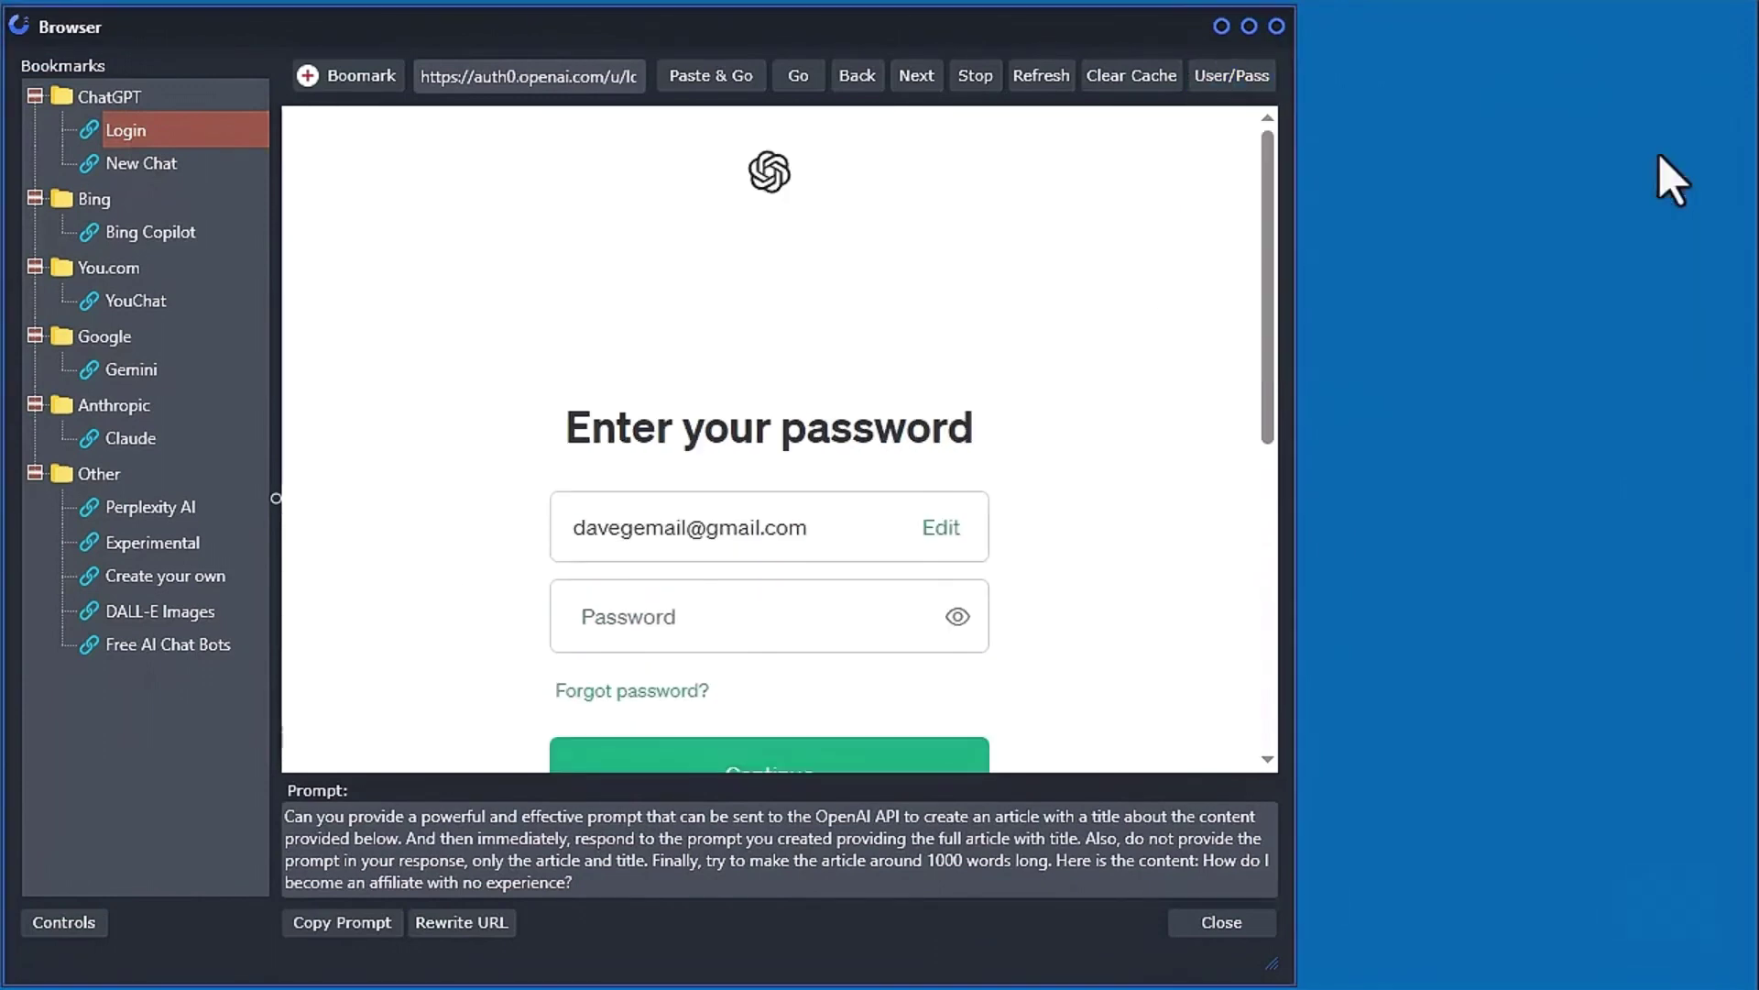
left_click(640, 577)
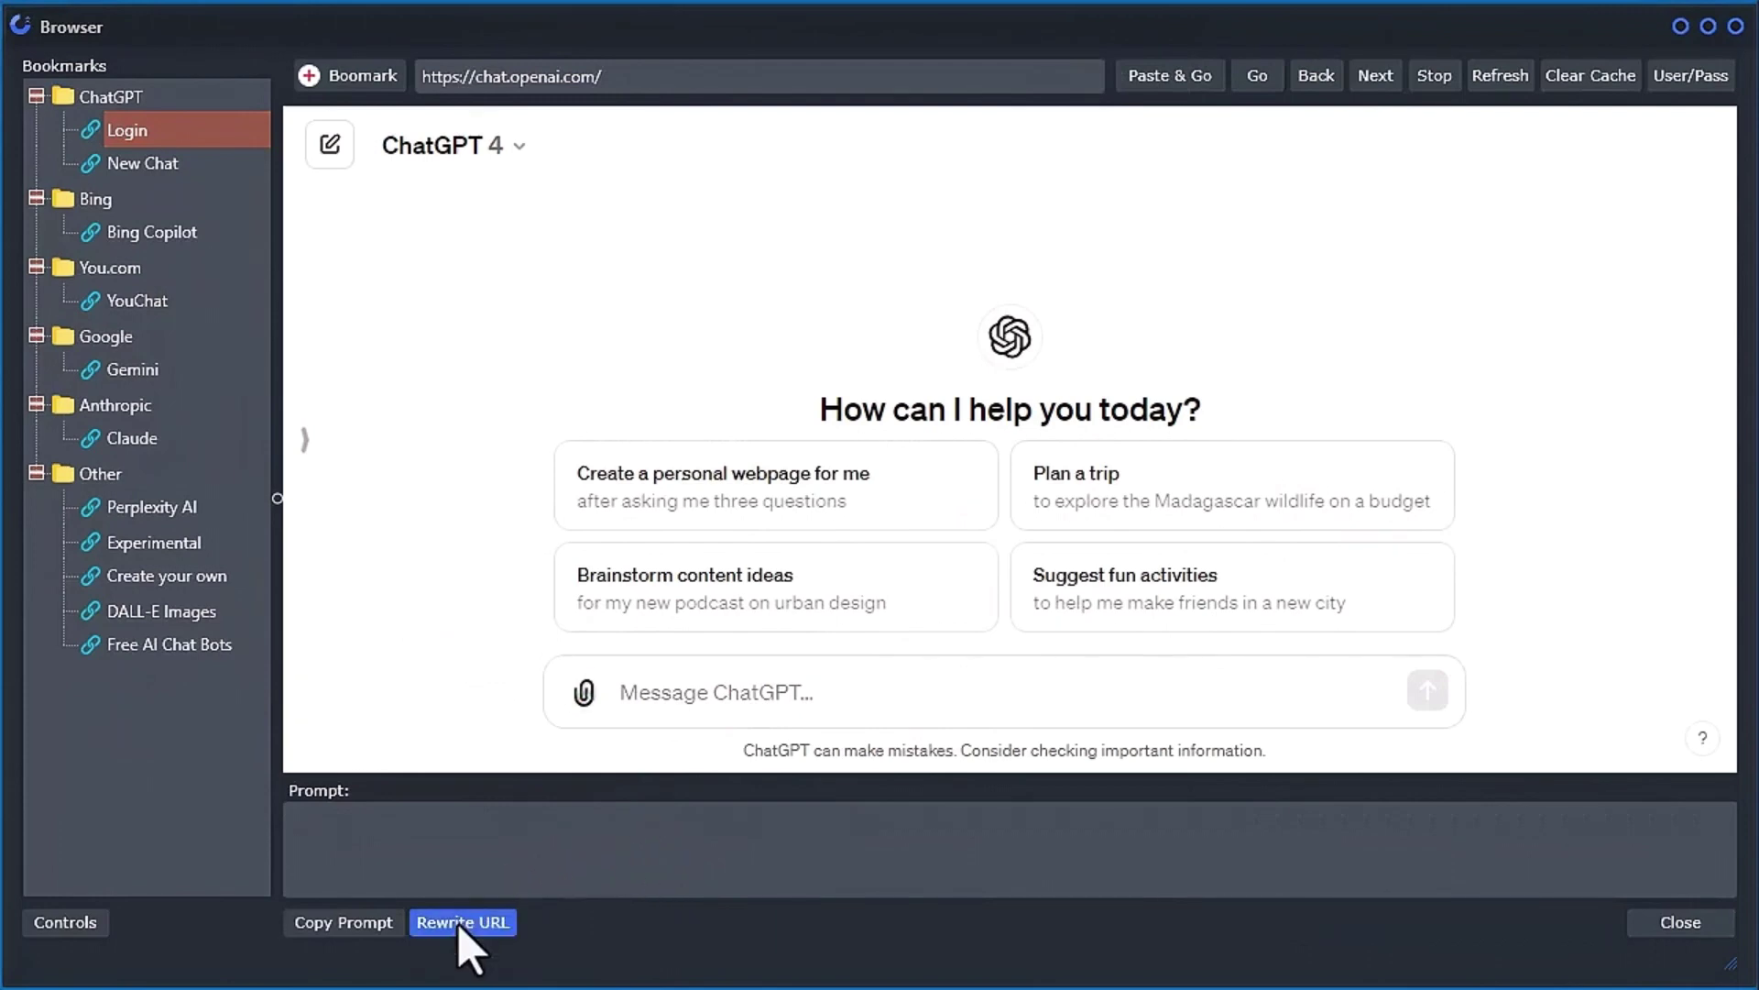
- Build a rewrite prompt from the Ahrefs affiliate-marketing URL, send it to ChatGPT, and review the reply
left_click(463, 923)
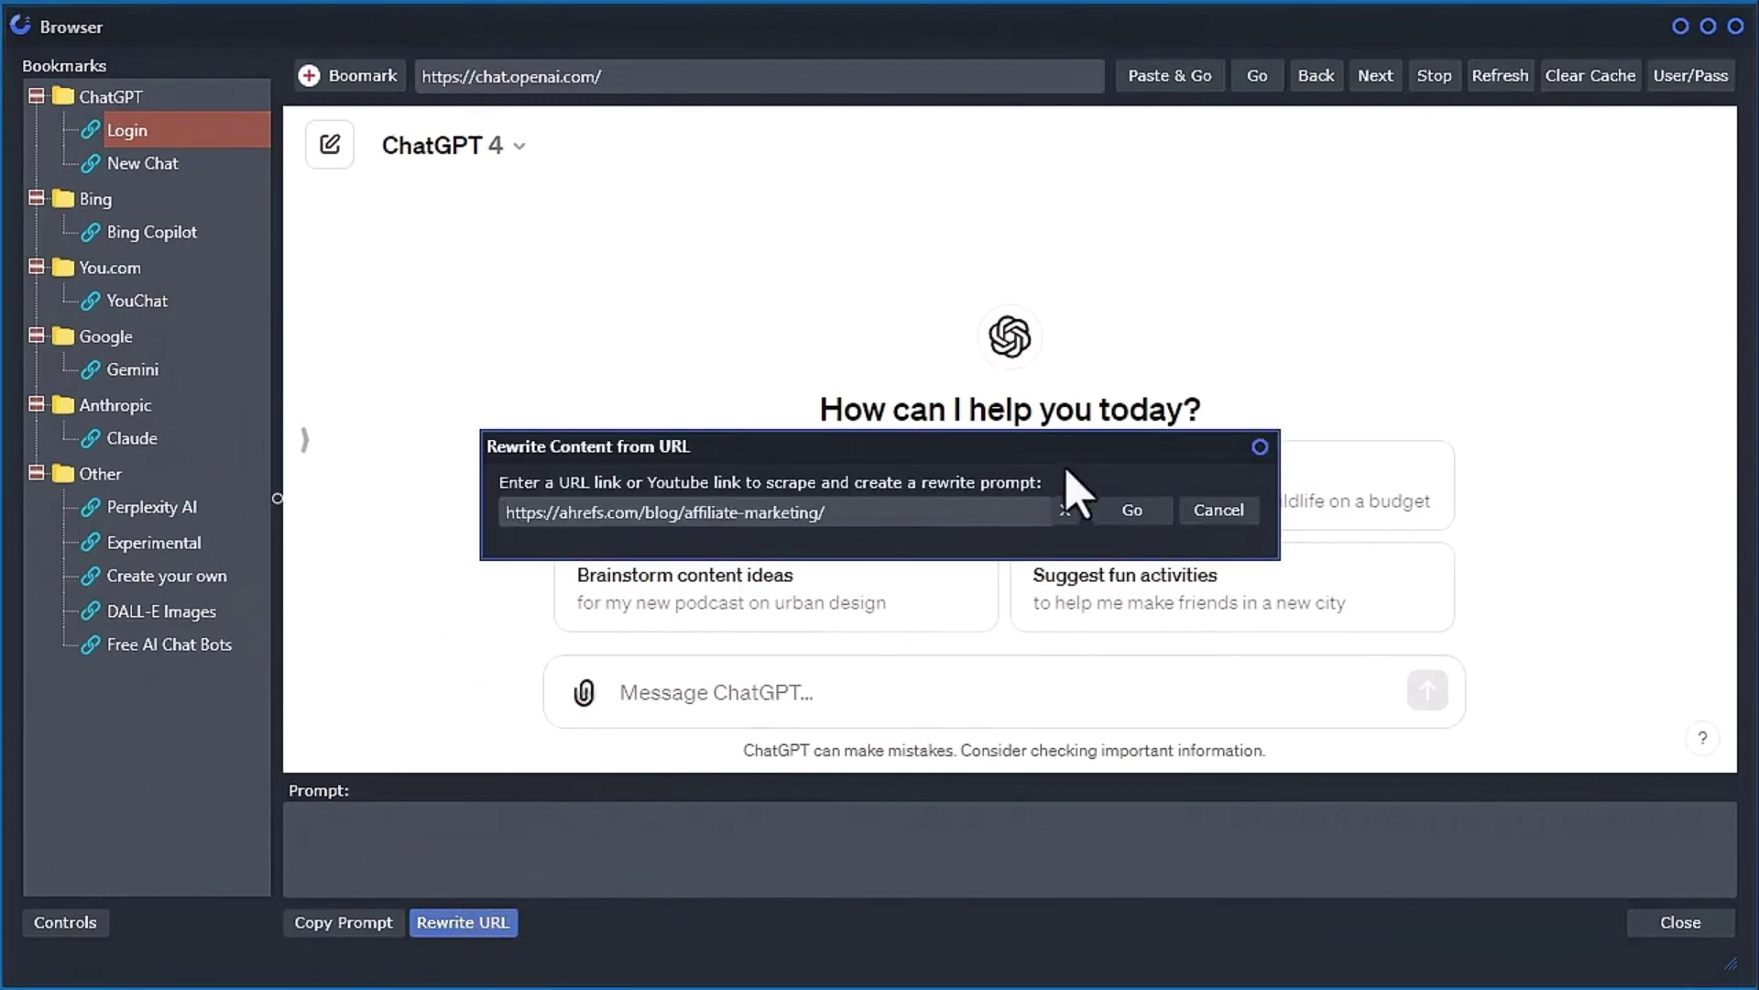
left_click(1131, 510)
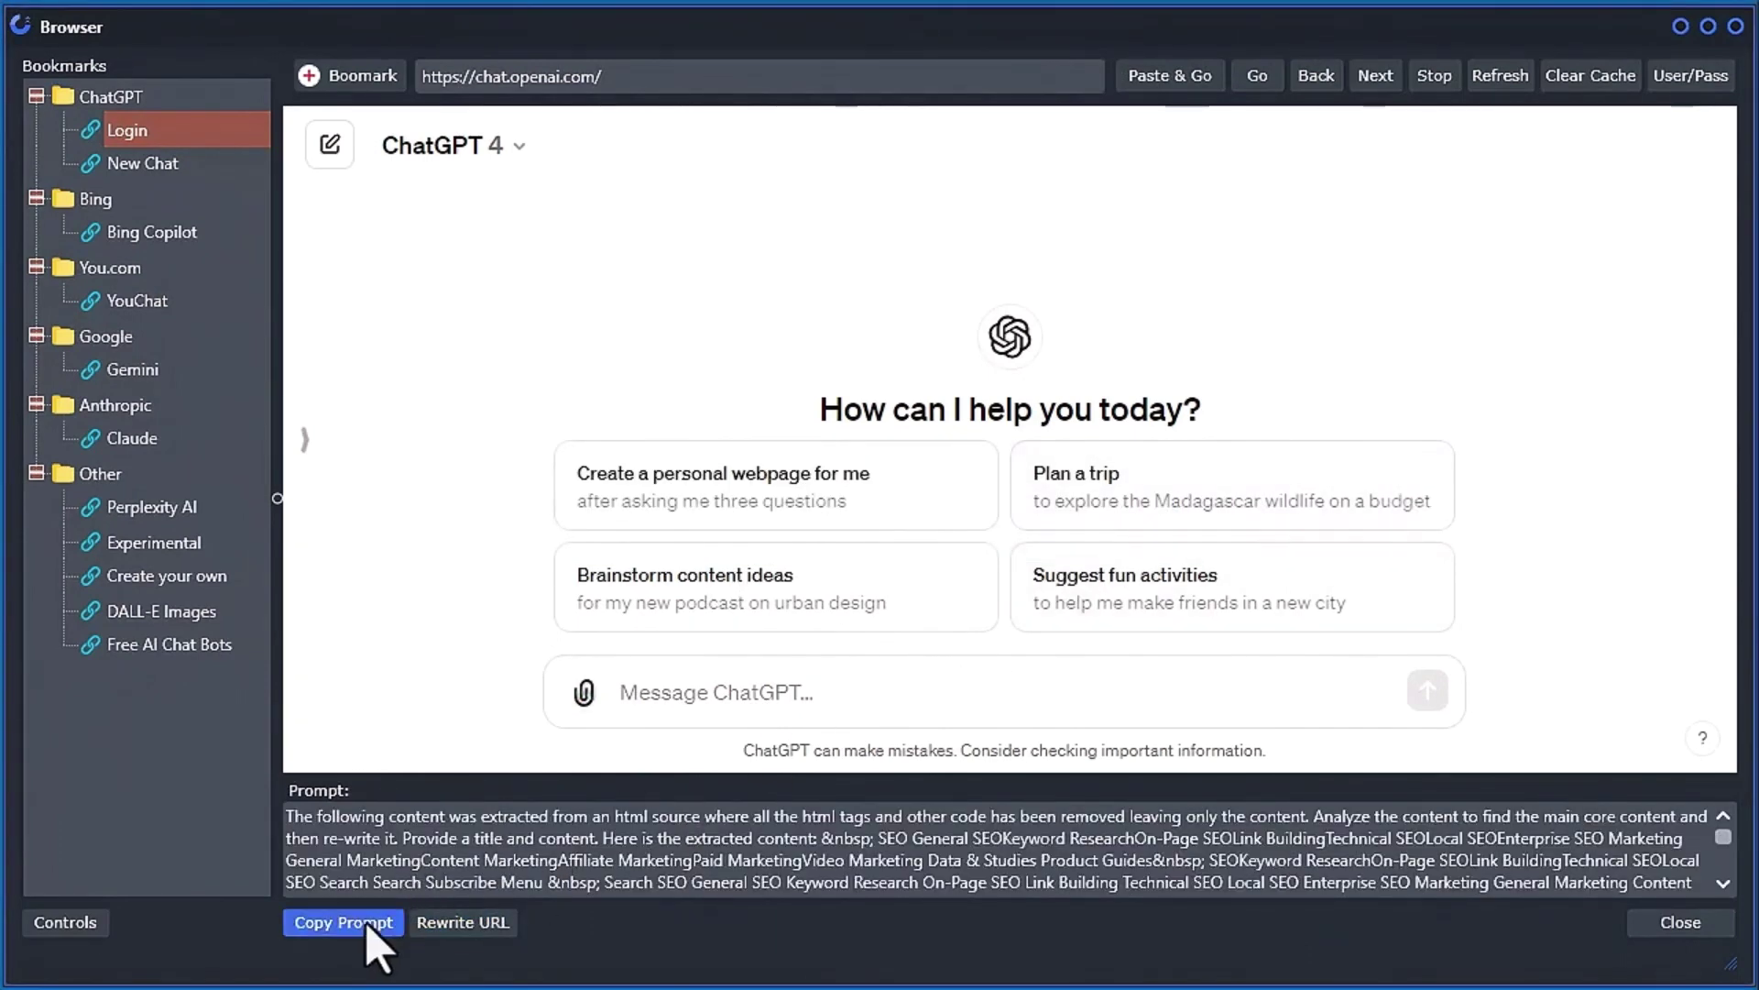
key("ctrl+v")
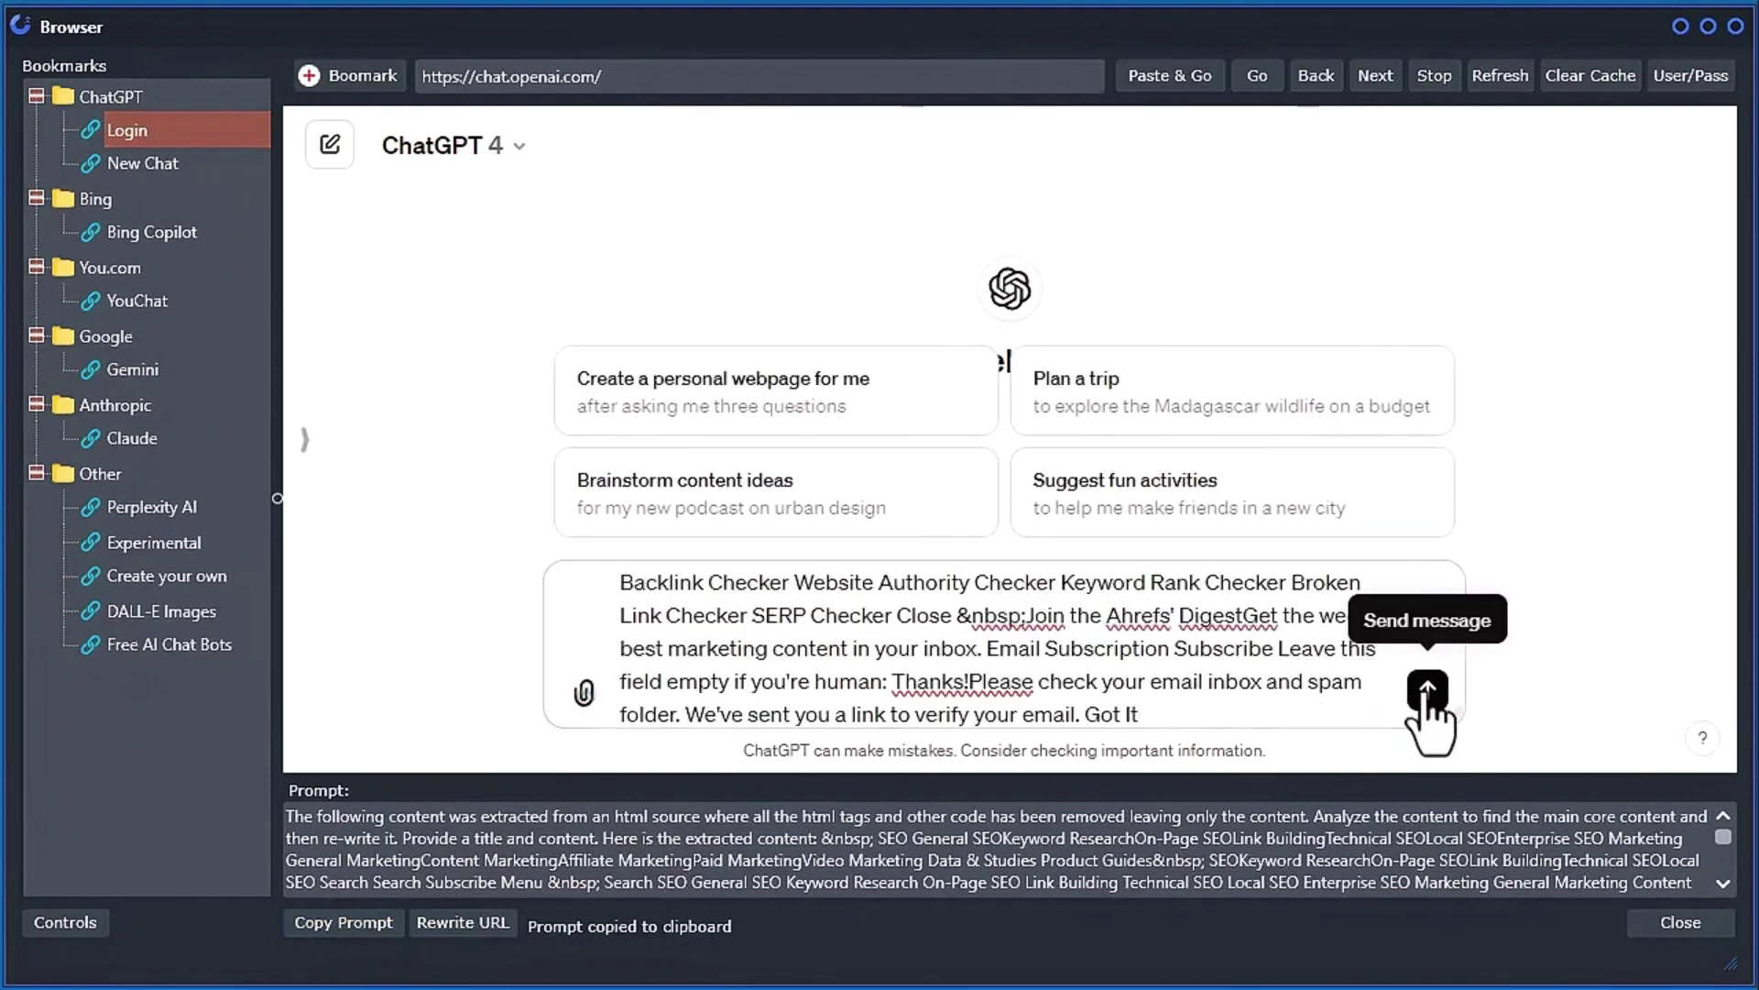
left_click(1427, 689)
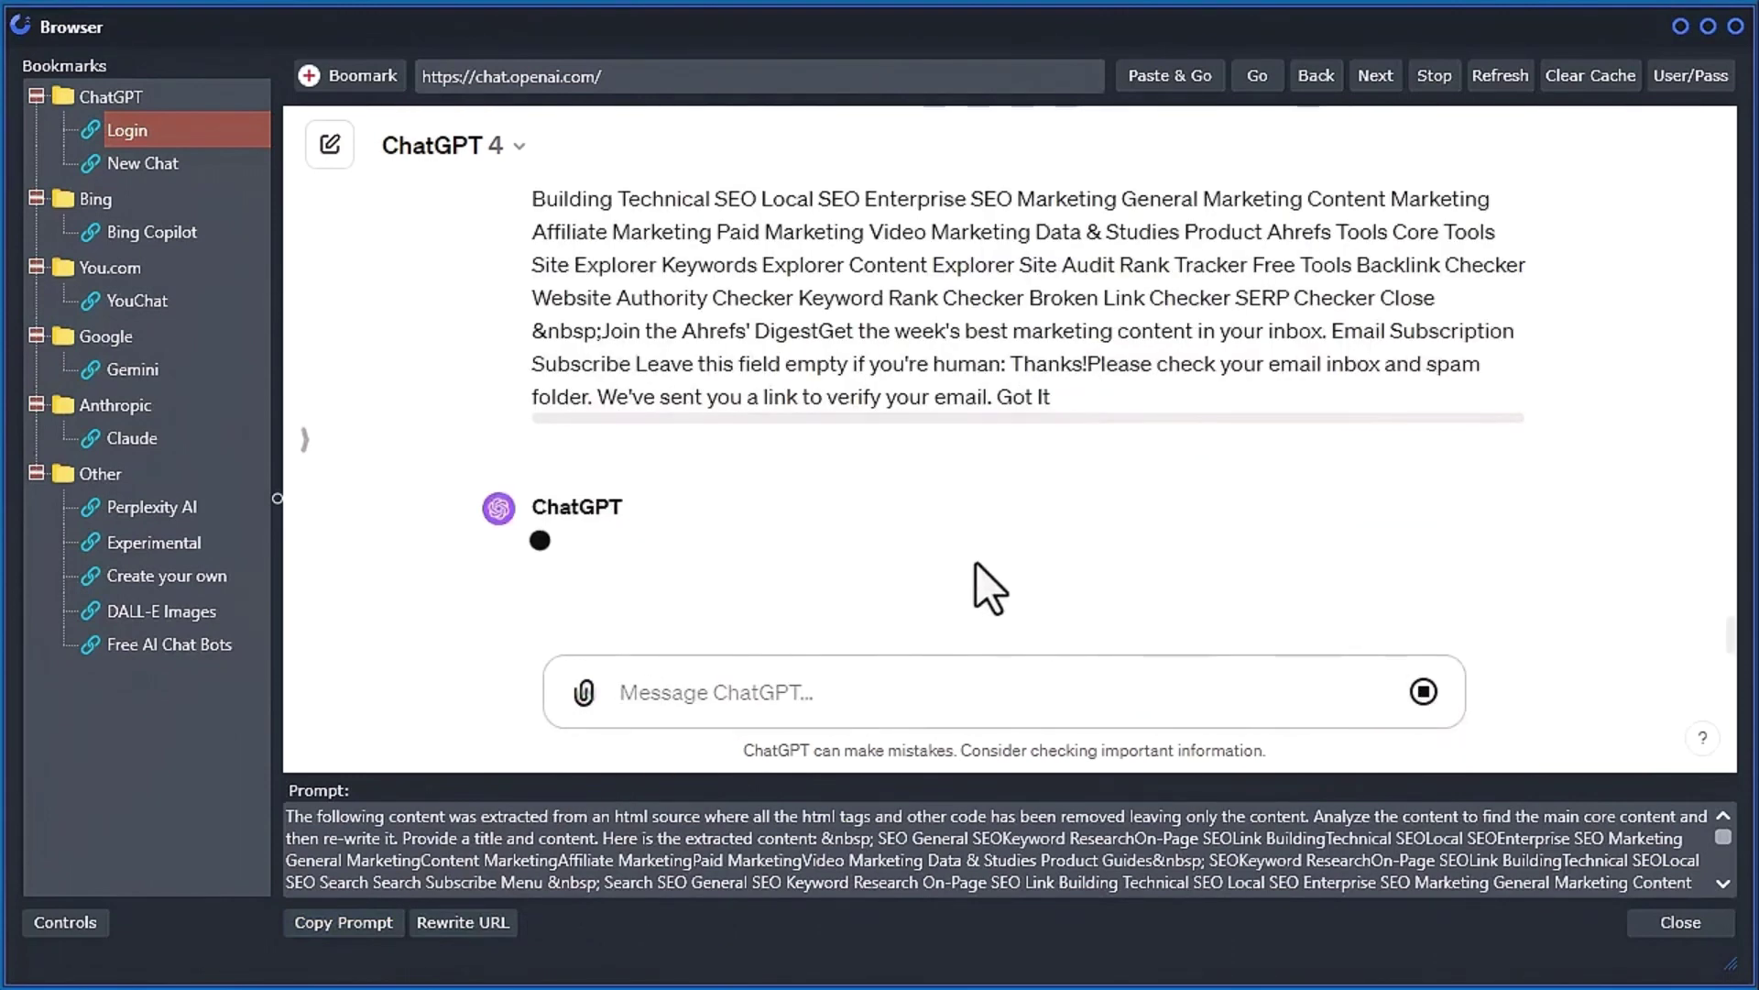
scroll(976, 563, "up", 10)
scroll(996, 548, "down", 15)
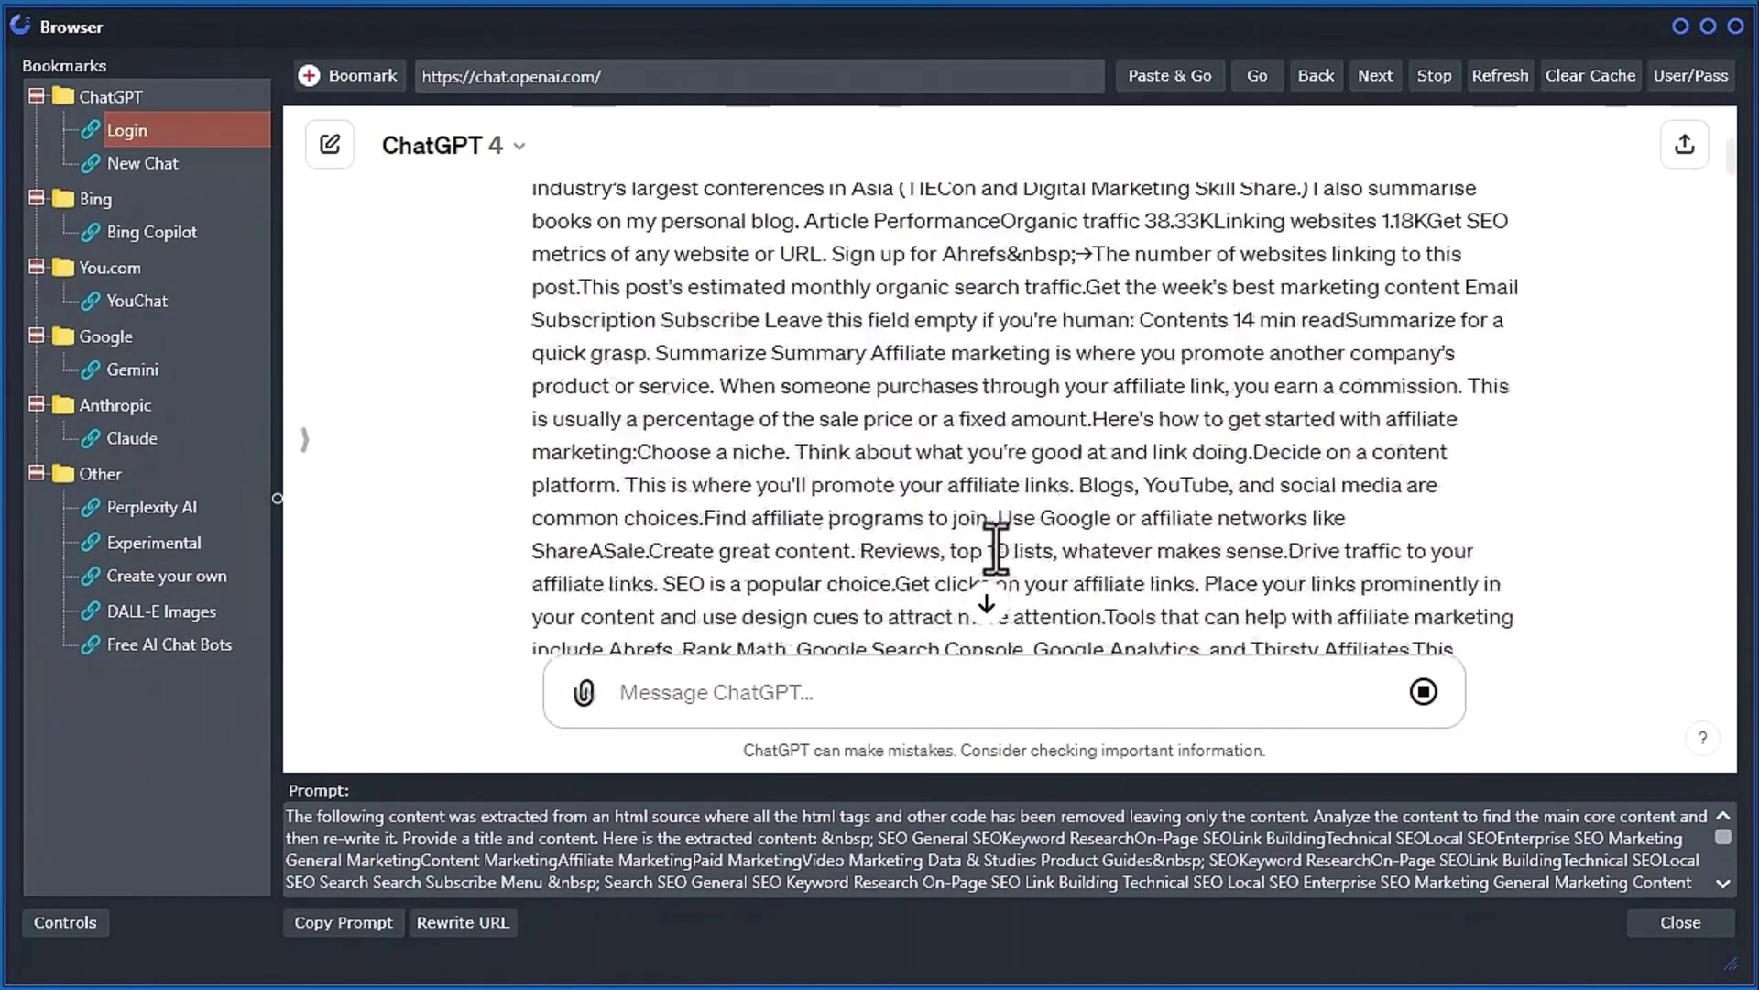
scroll(996, 548, "down", 5)
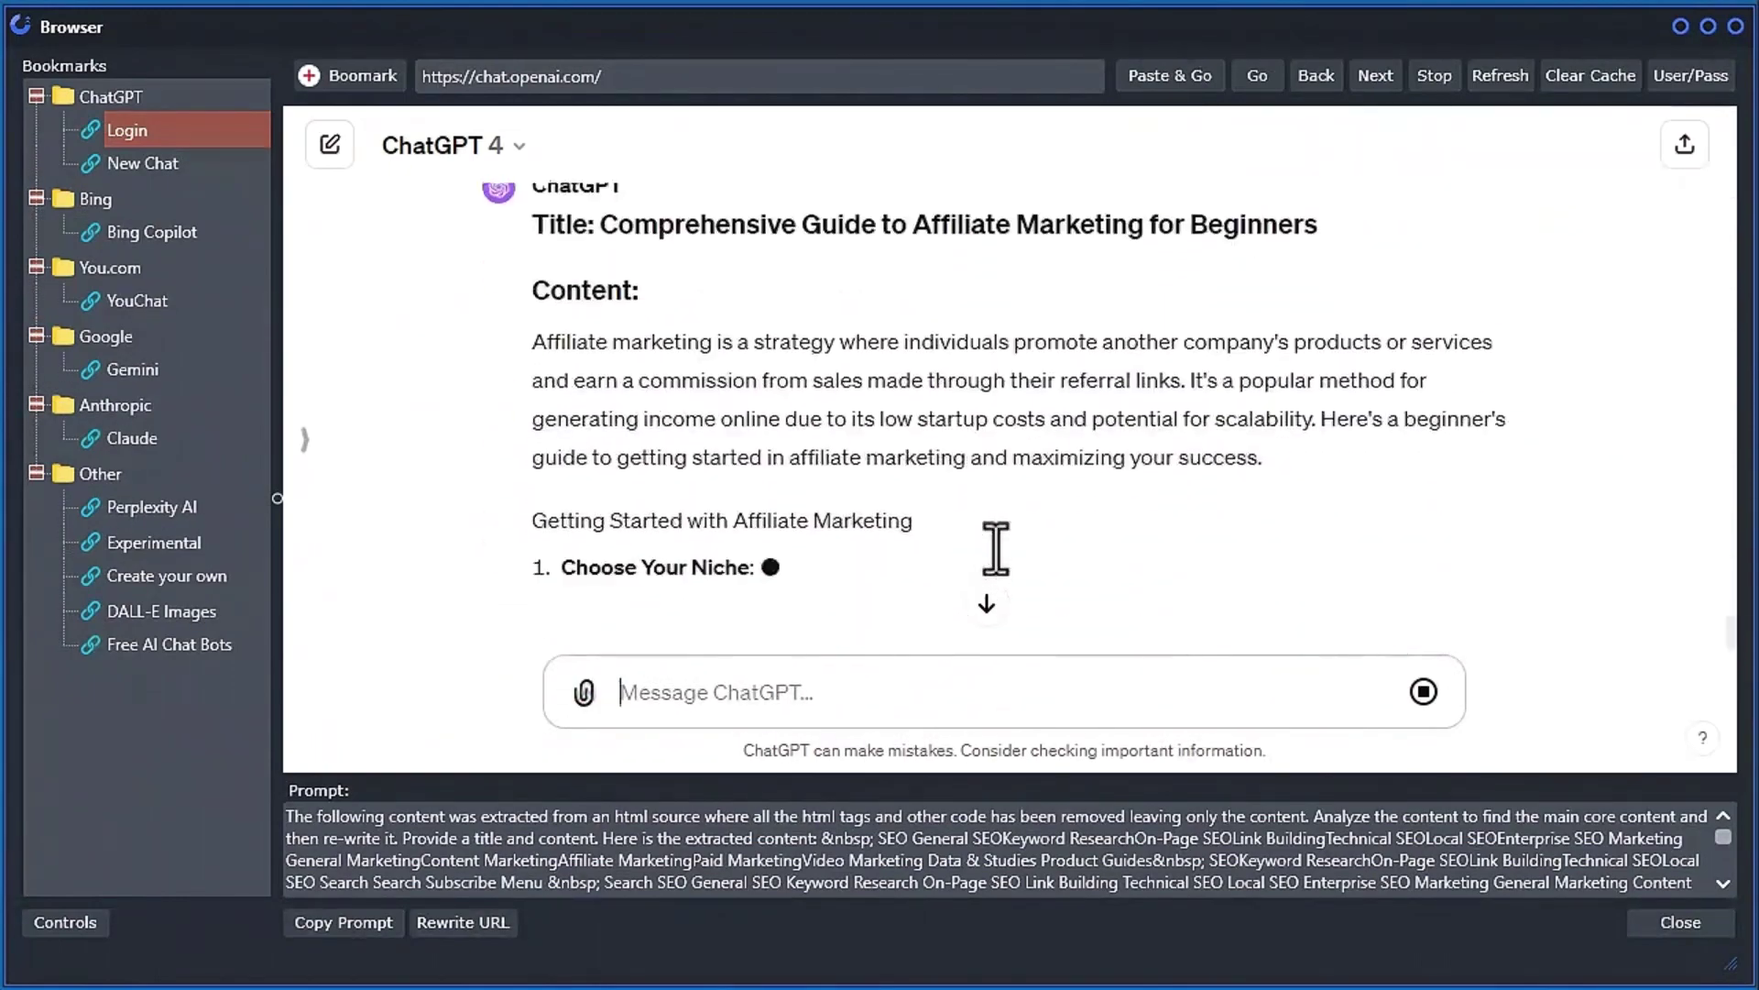
scroll(1012, 517, "up", 1)
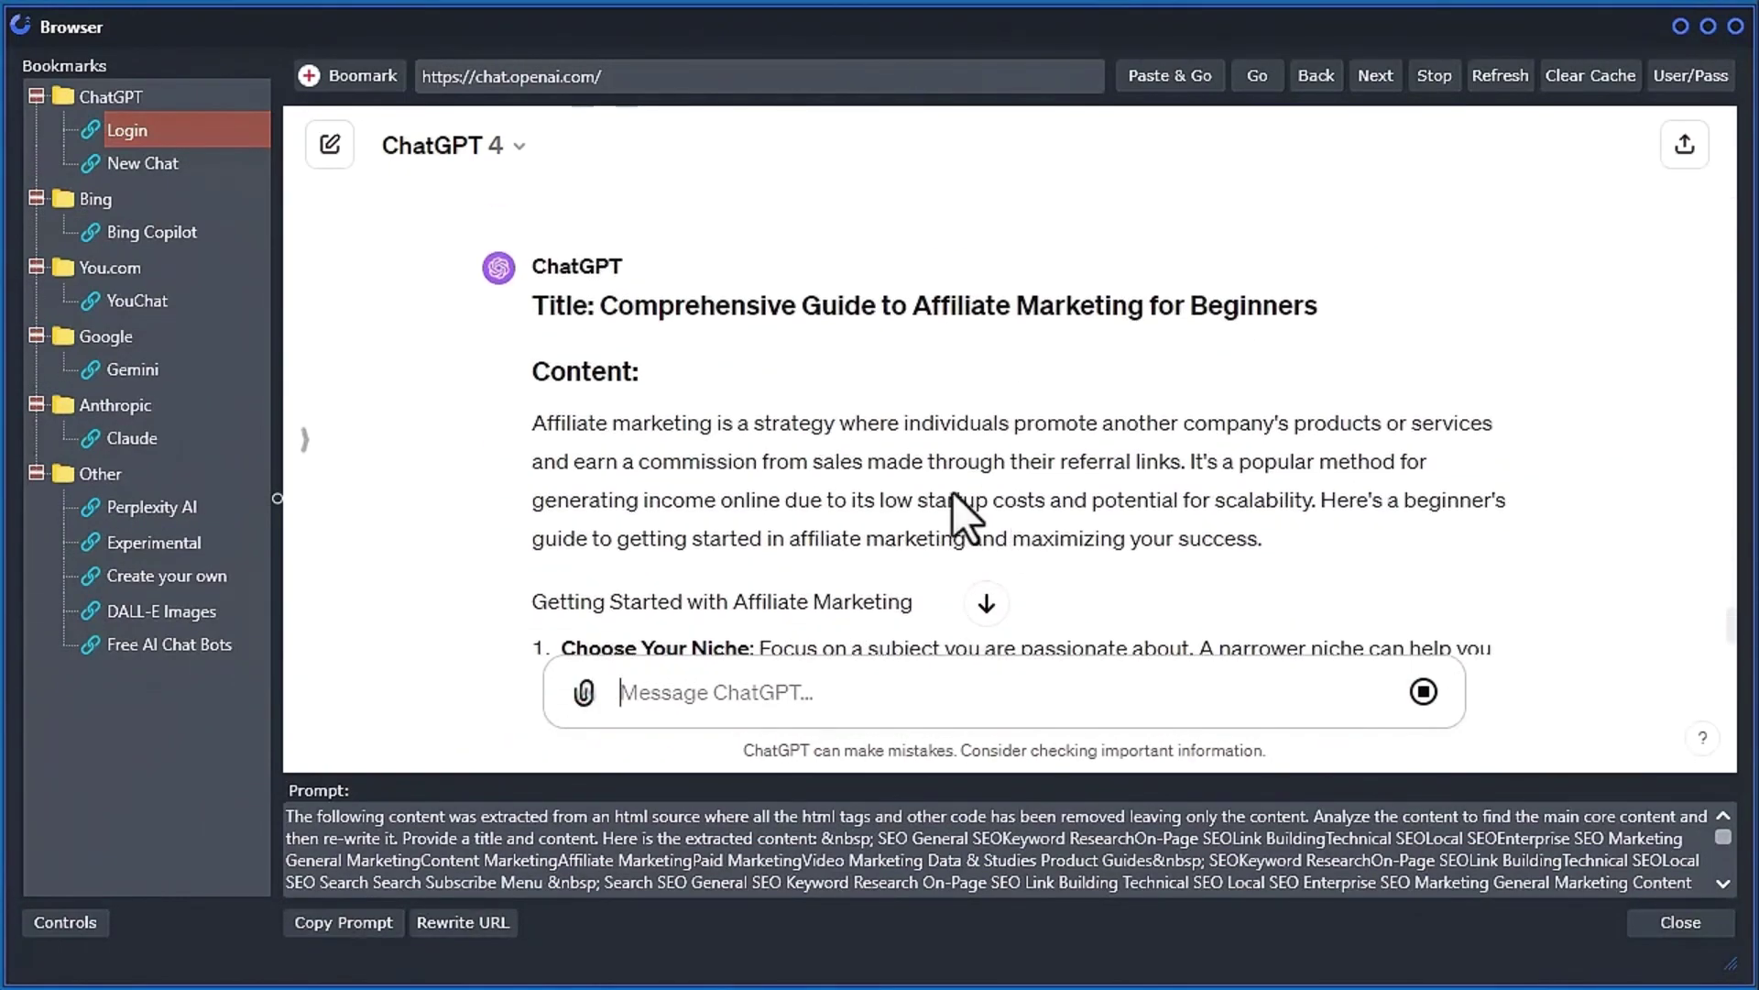
scroll(1155, 462, "down", 6)
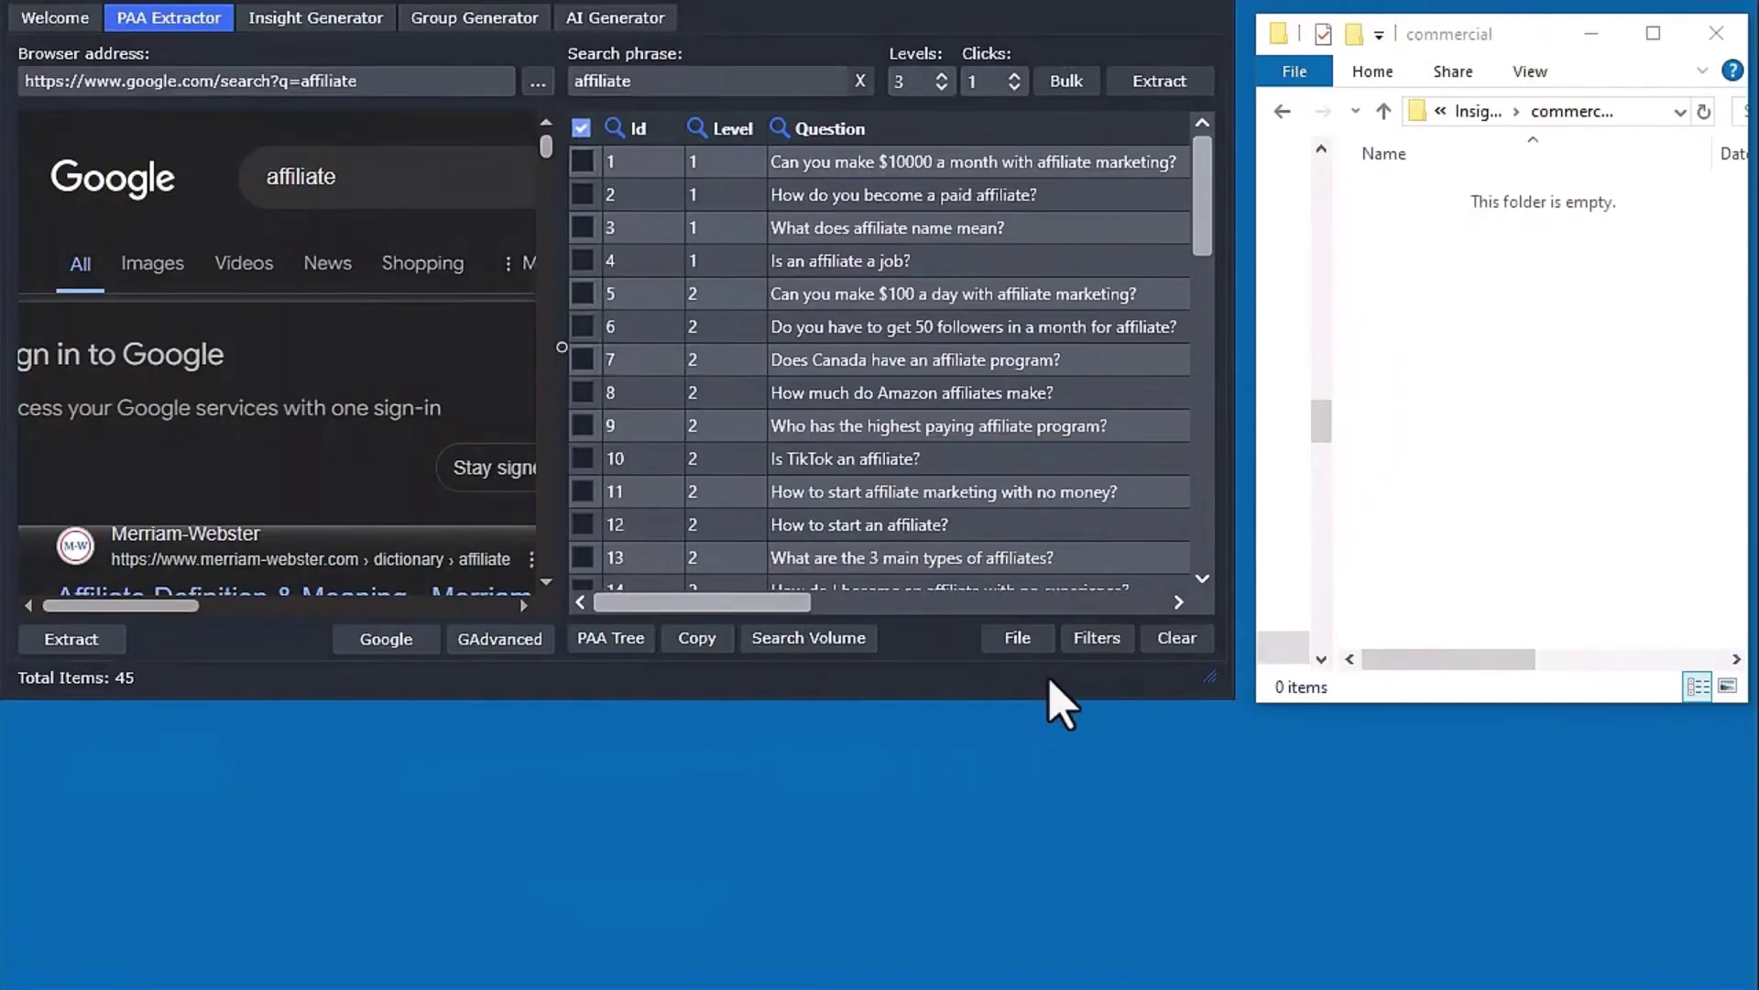
- Export the affiliate question tree as question-tree.html, then browse its branches, including the Canada and 50-followers questions
left_click(1017, 639)
left_click(1075, 913)
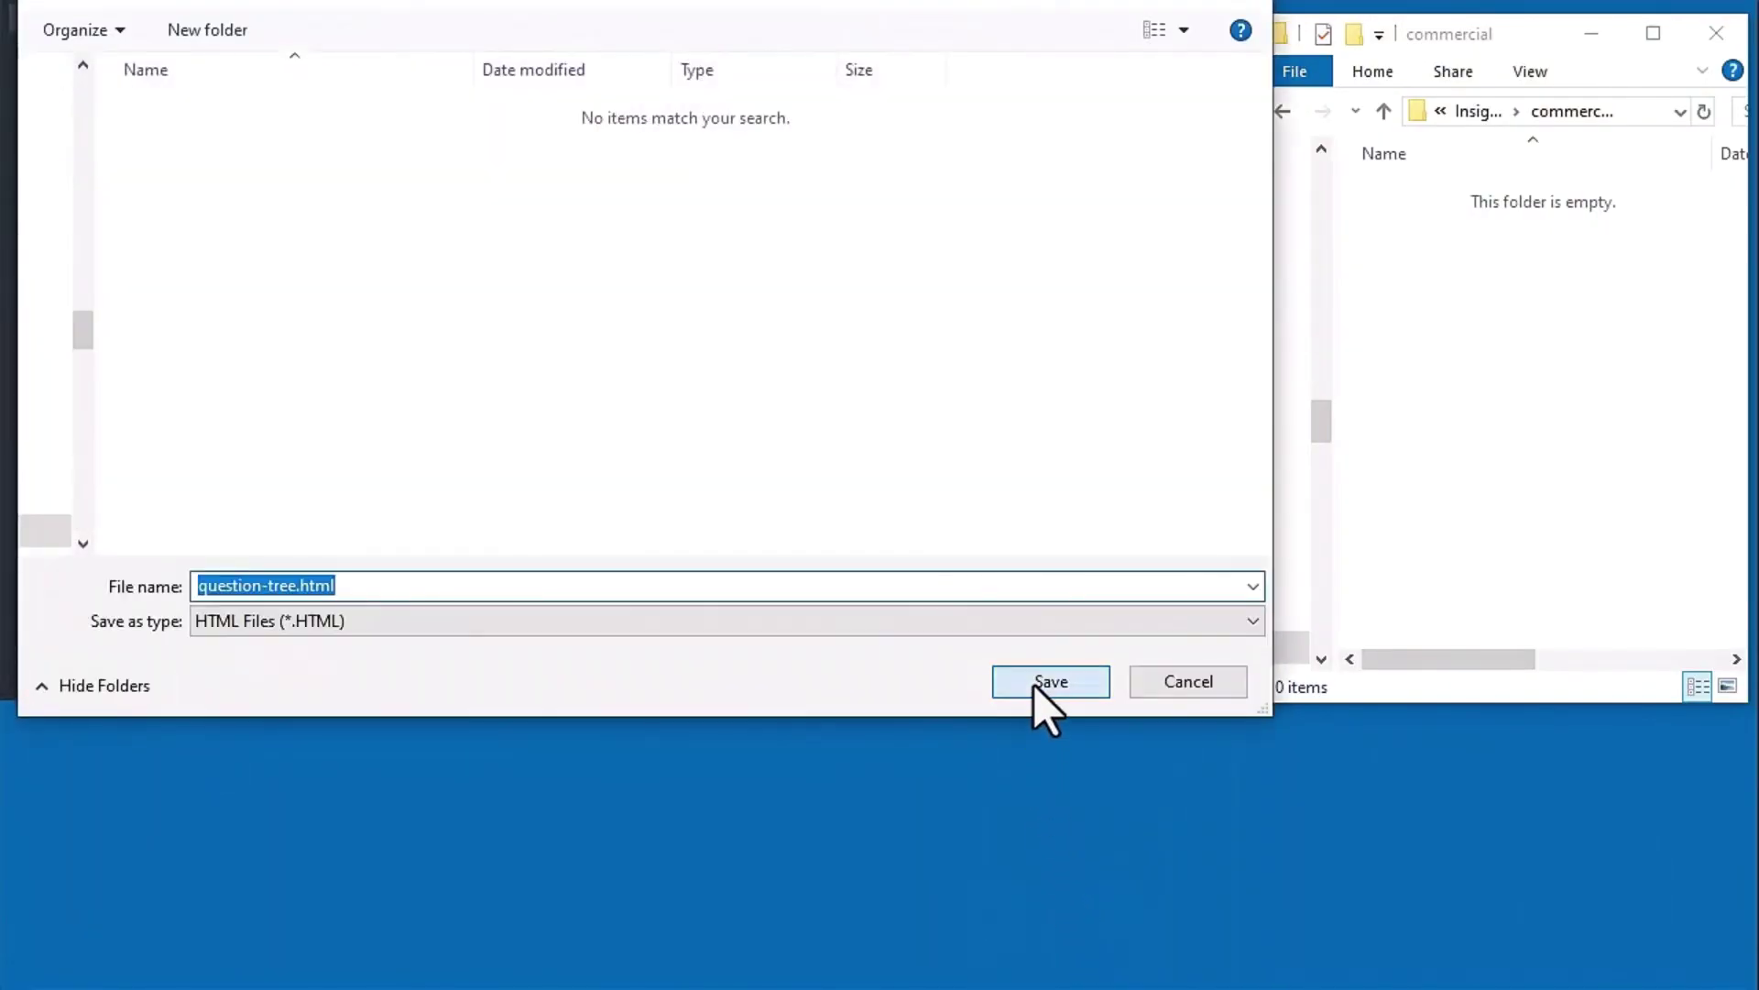
left_click(1041, 685)
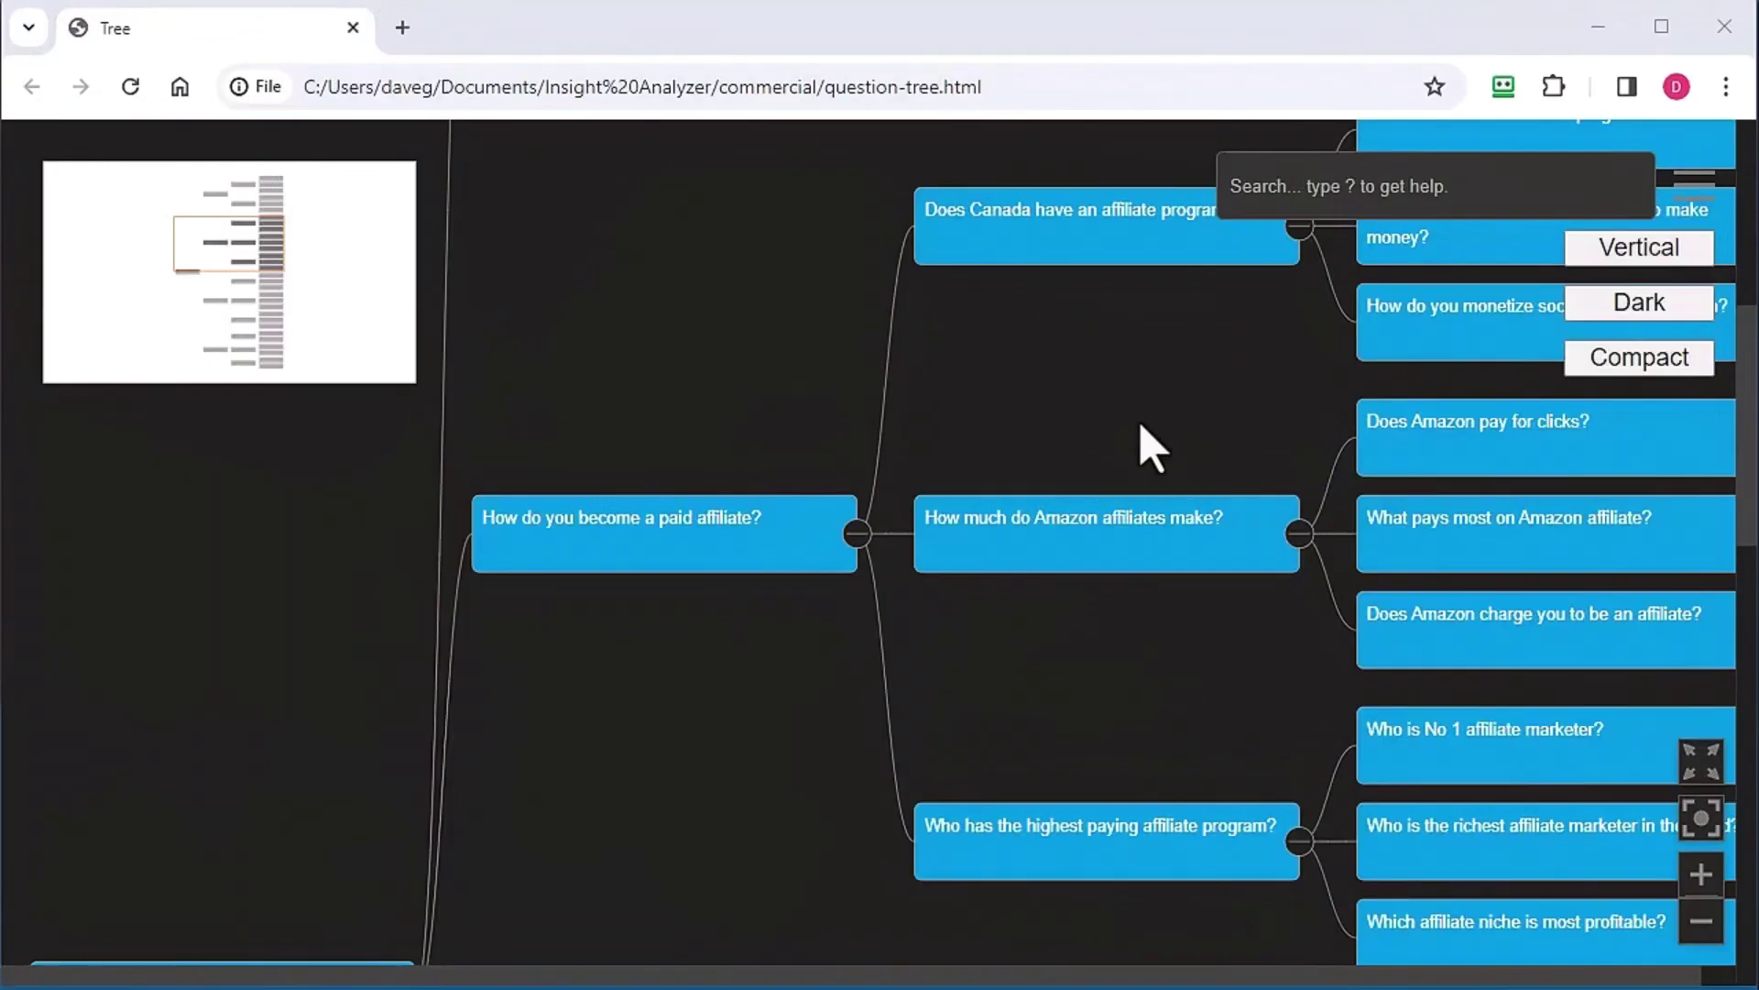
scroll(1139, 444, "down", 5)
left_click_drag(1131, 459, 857, 458)
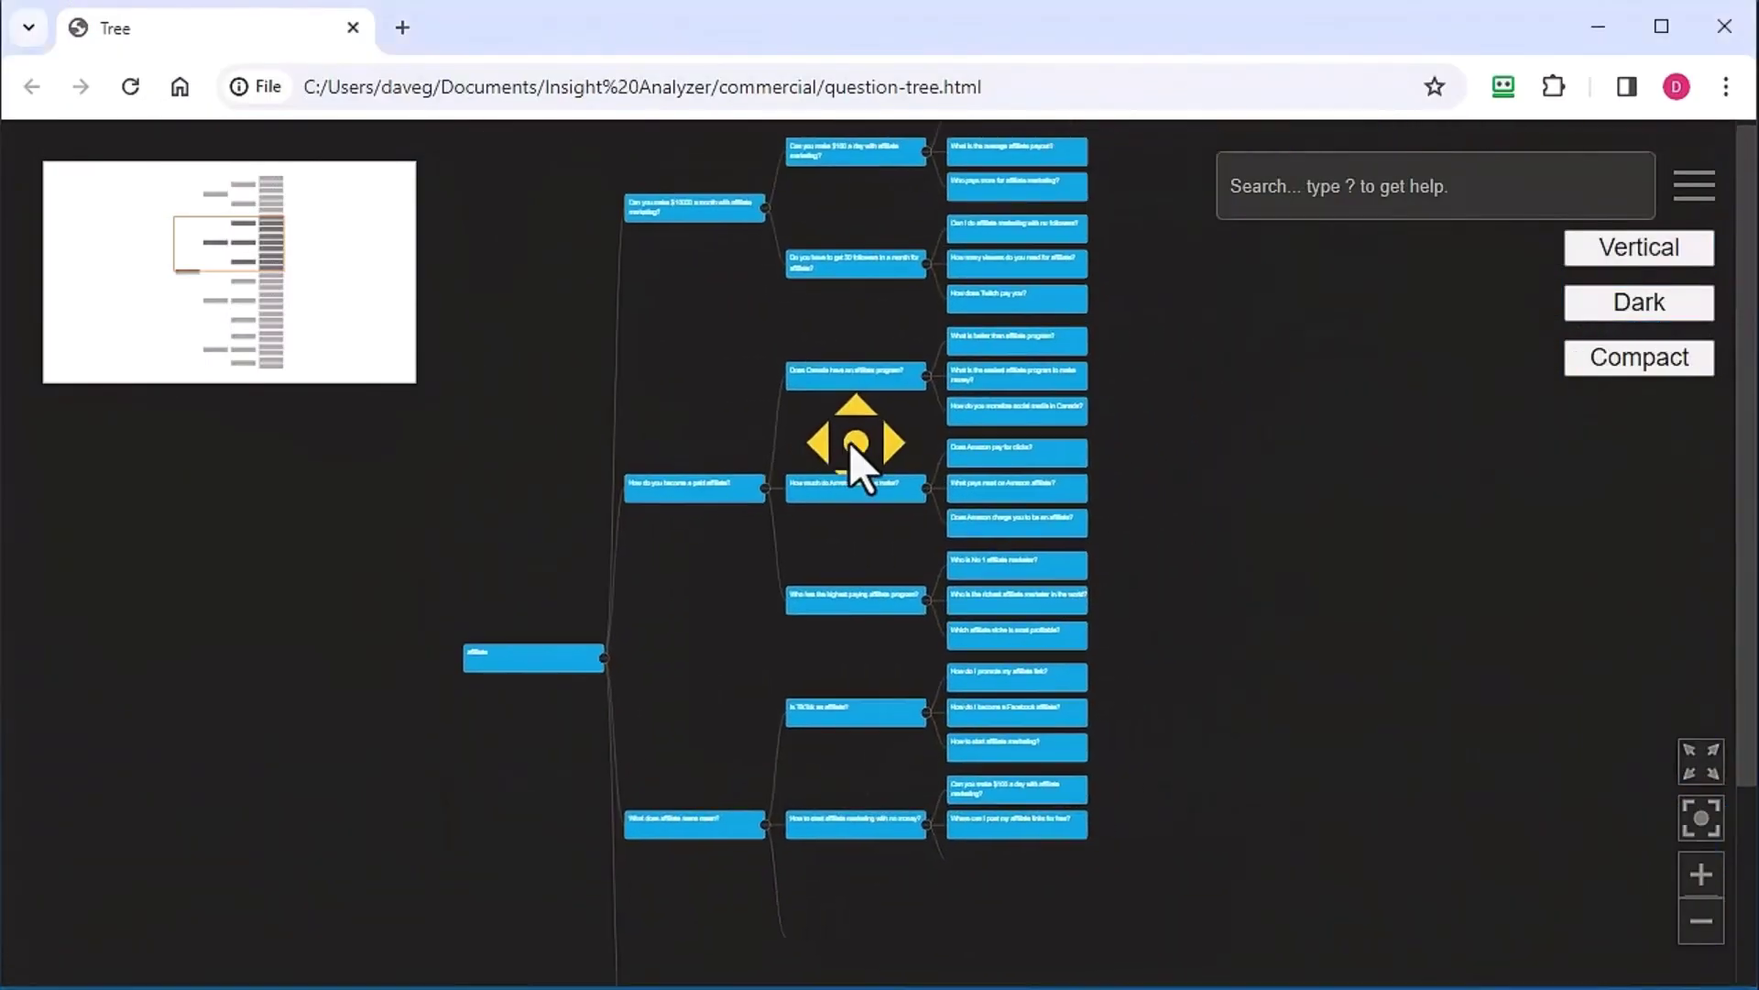
left_click(871, 266)
left_click(1002, 256)
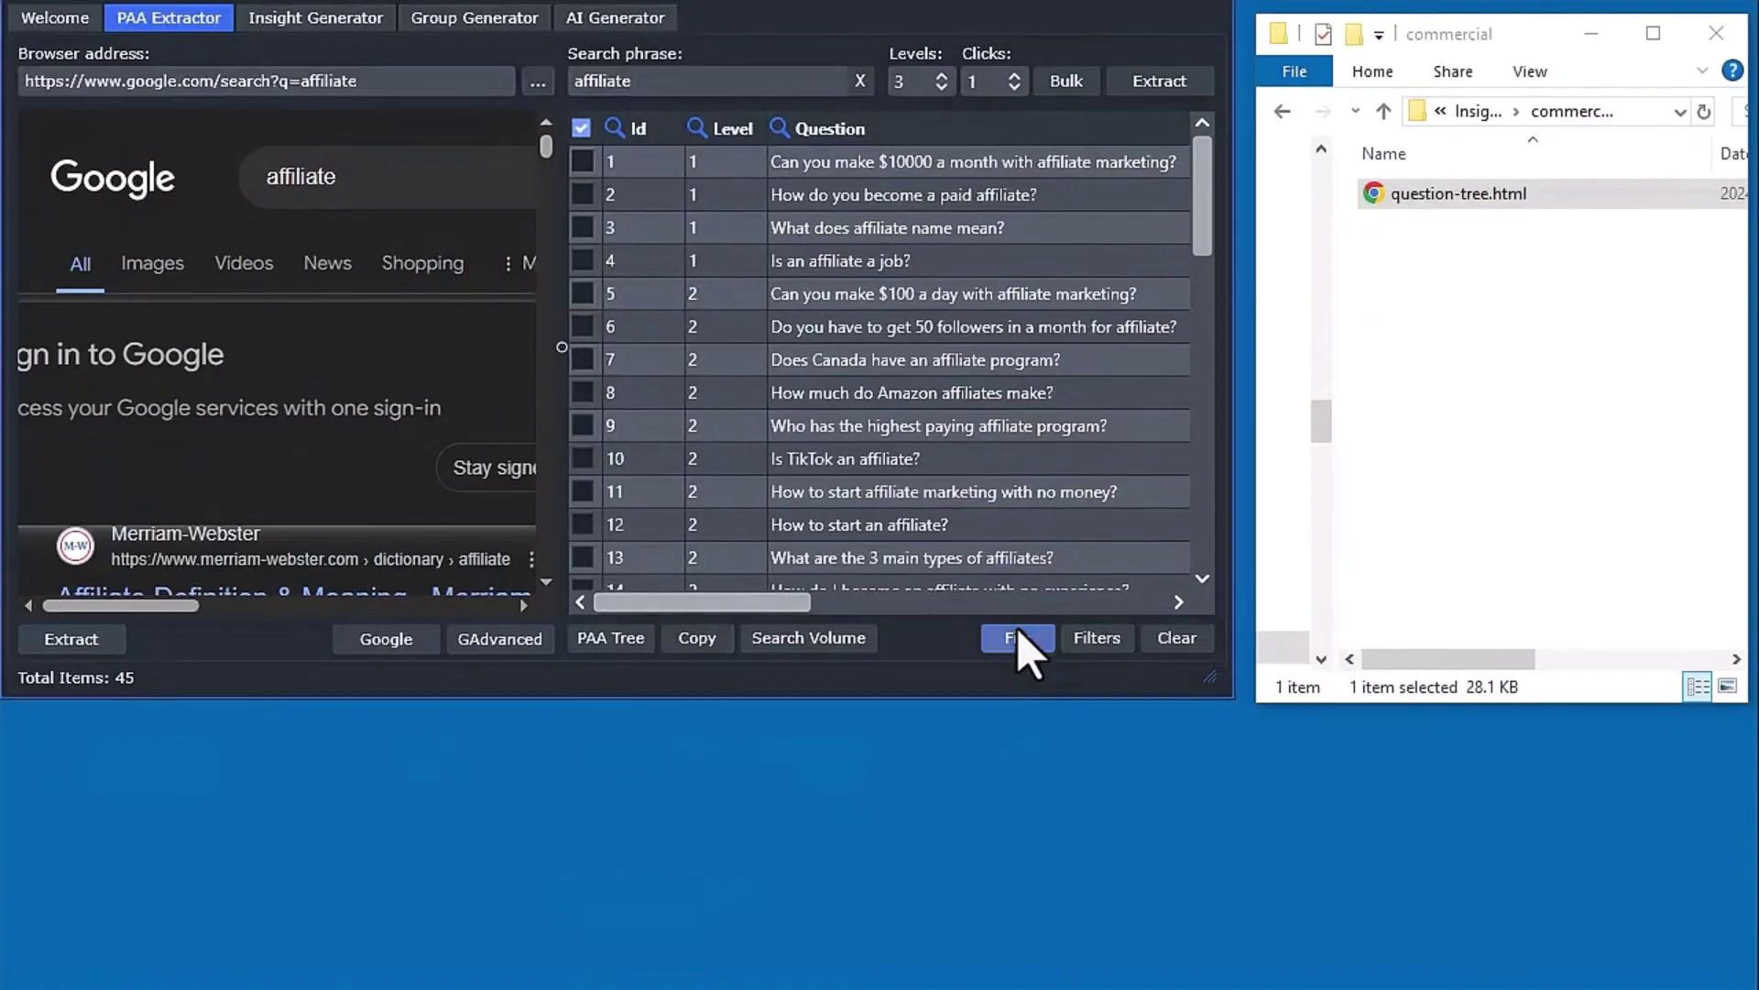
- Save the question results as untitled.csv in the commercial folder and open it
left_click(1017, 639)
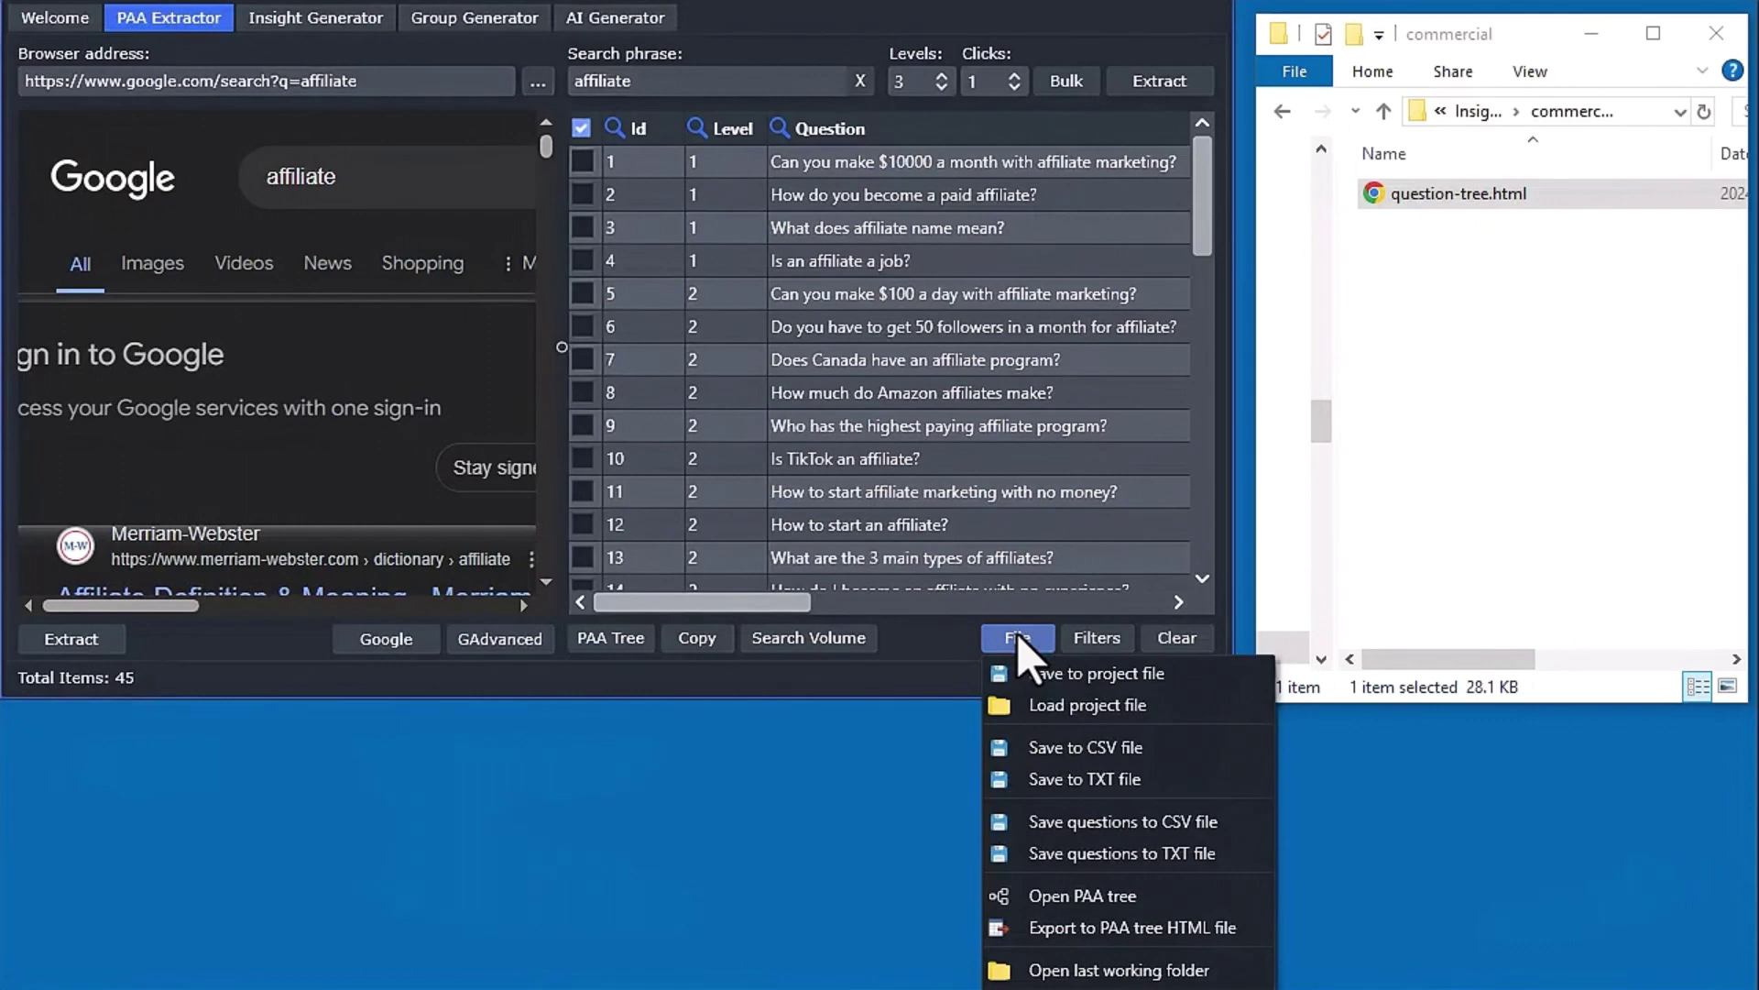
left_click(1040, 748)
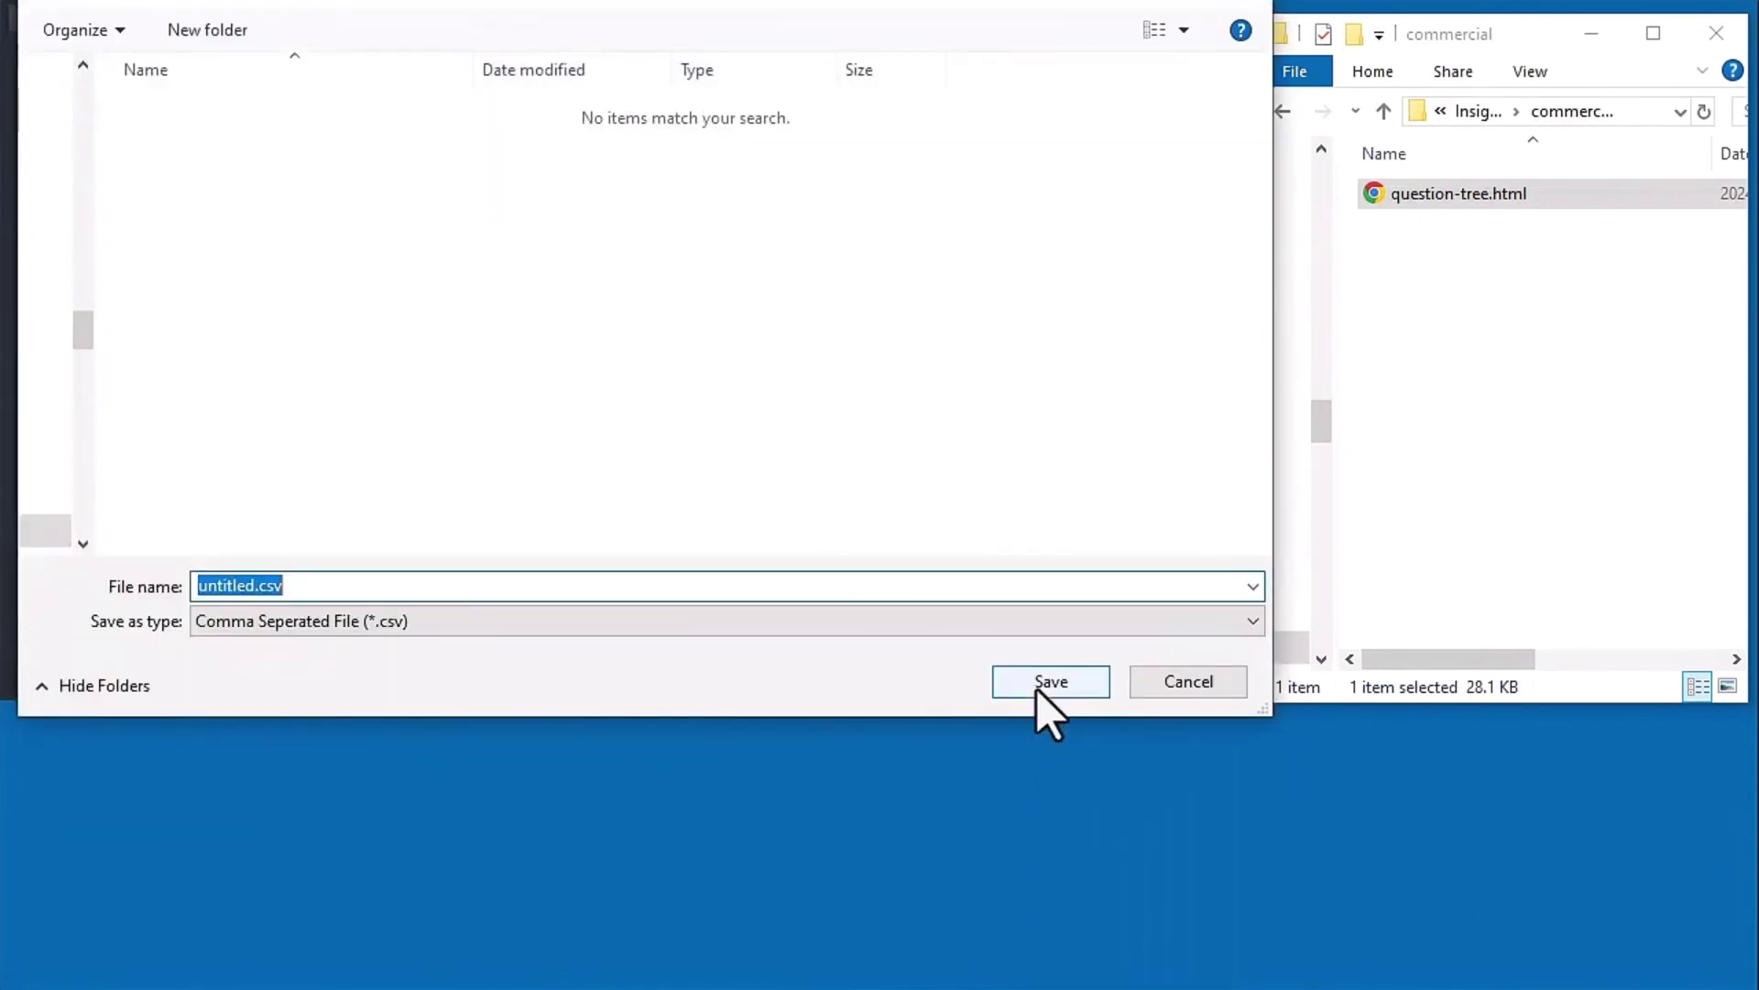
left_click(1039, 689)
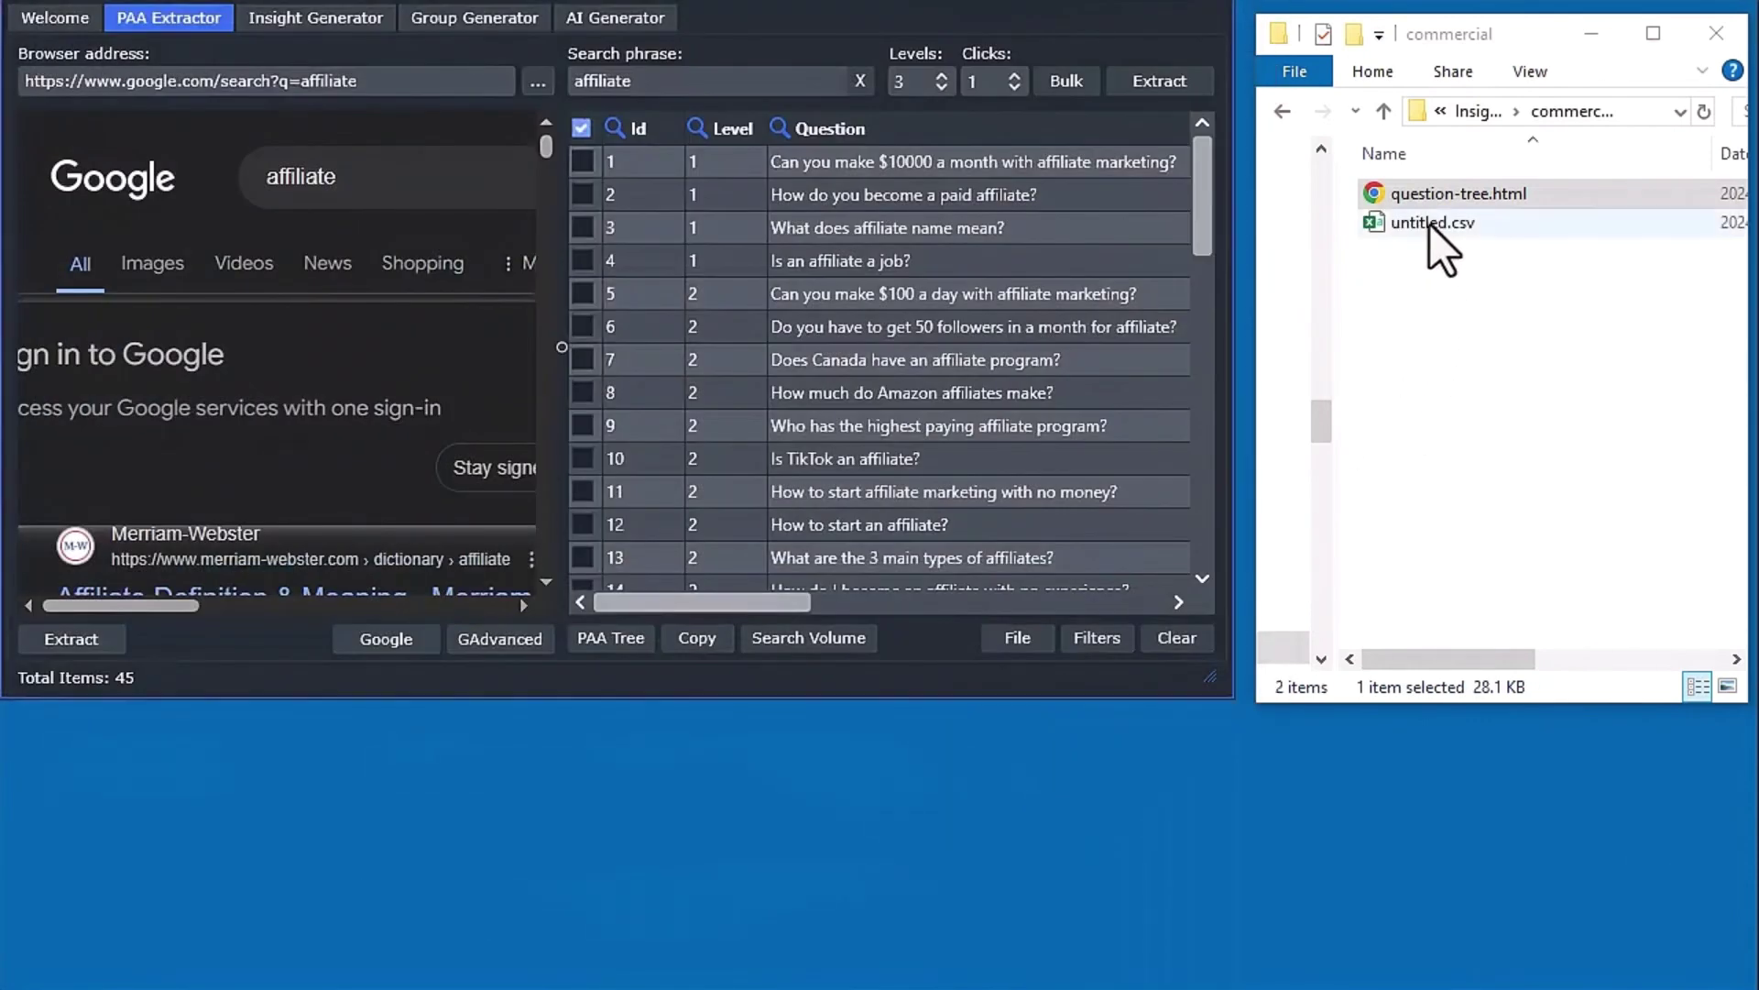
double_click(1430, 223)
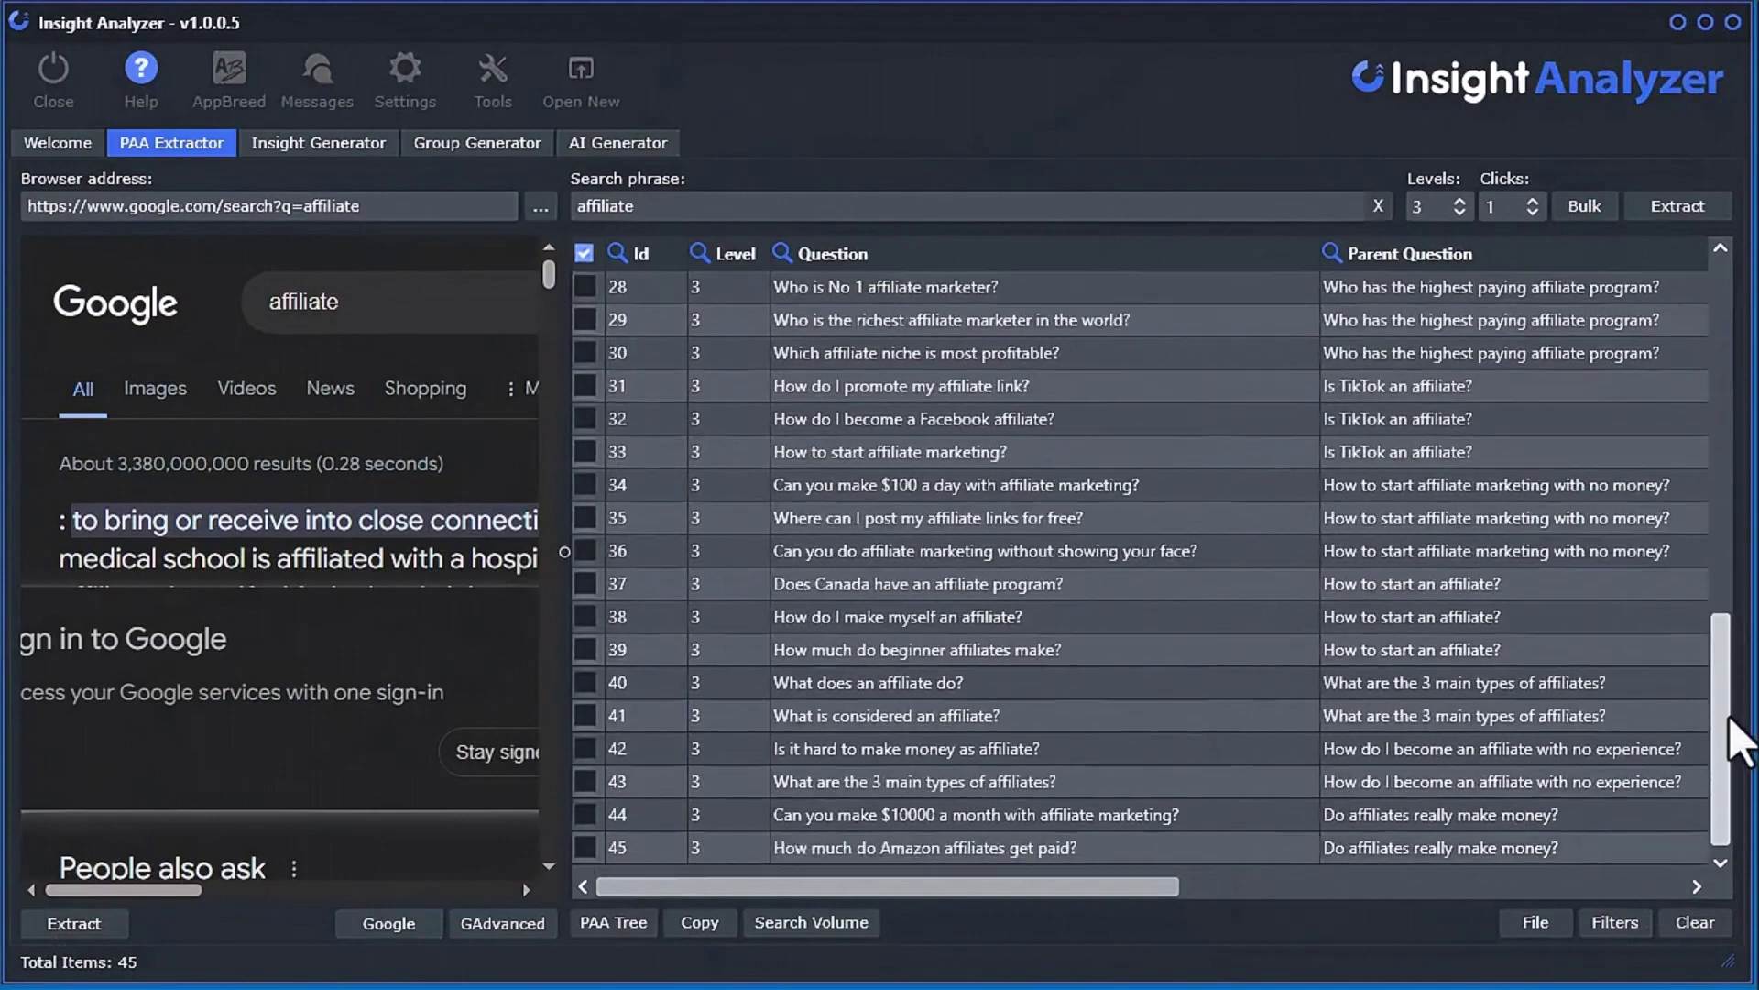
left_click(613, 922)
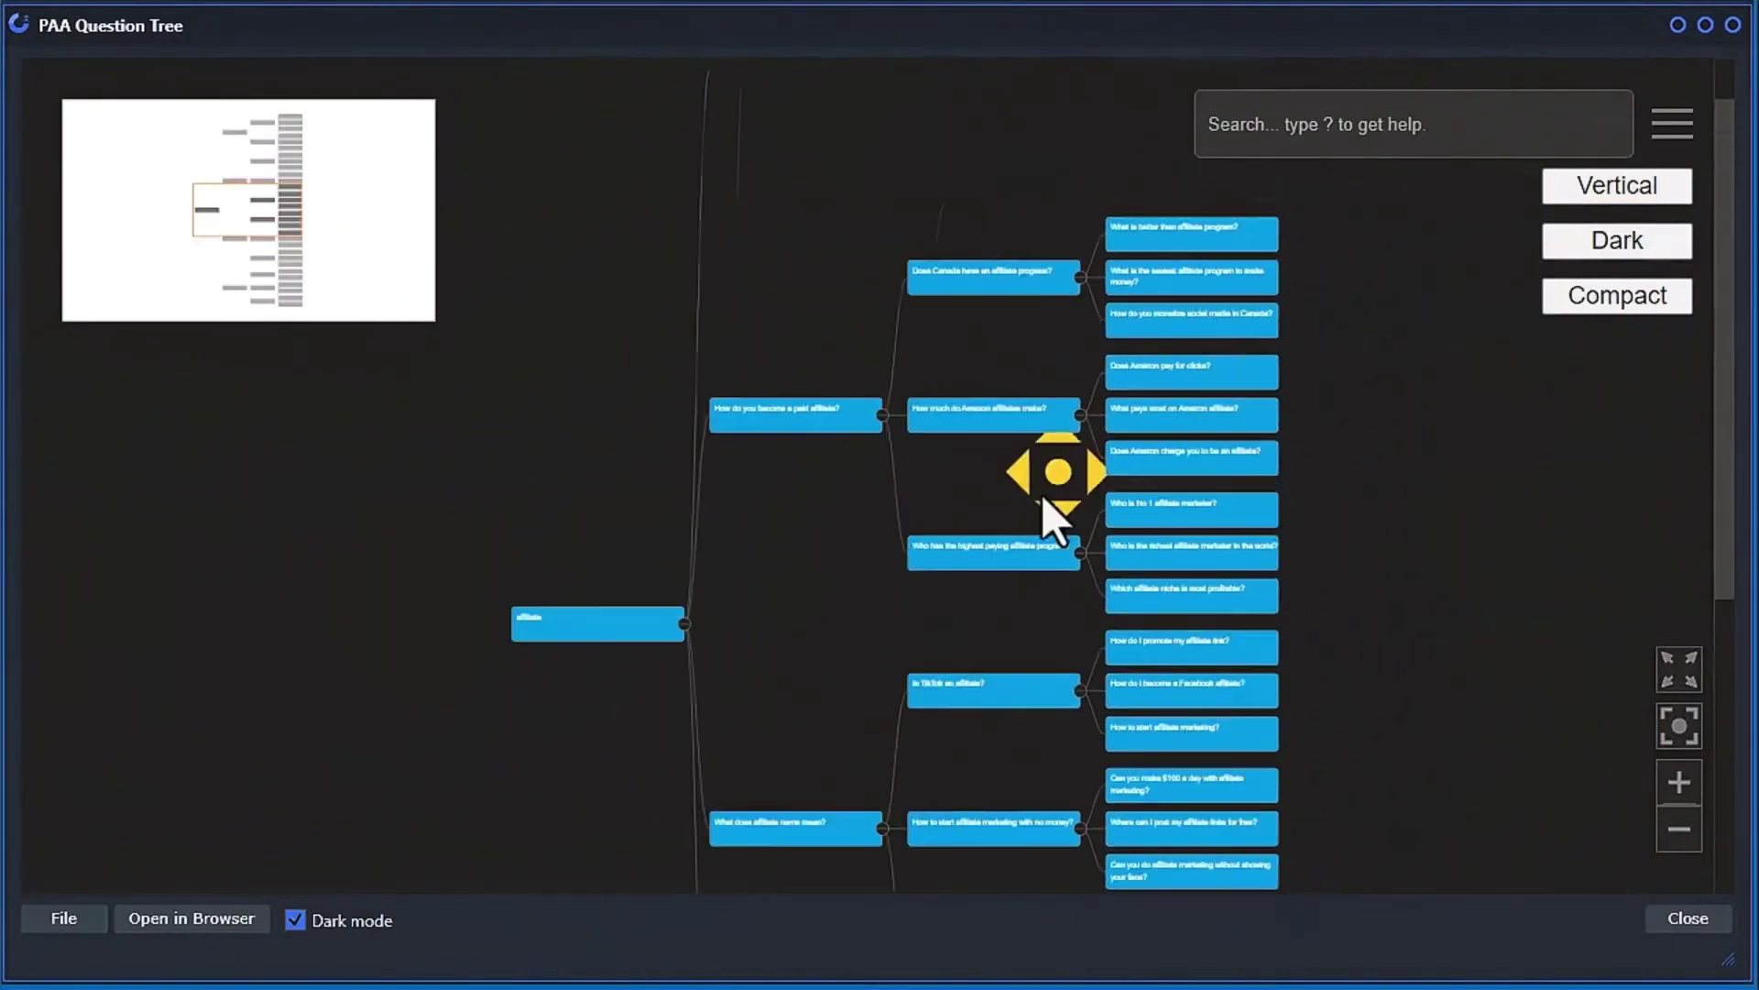
scroll(1087, 493, "up", 4)
left_click(1025, 354)
left_click(954, 74)
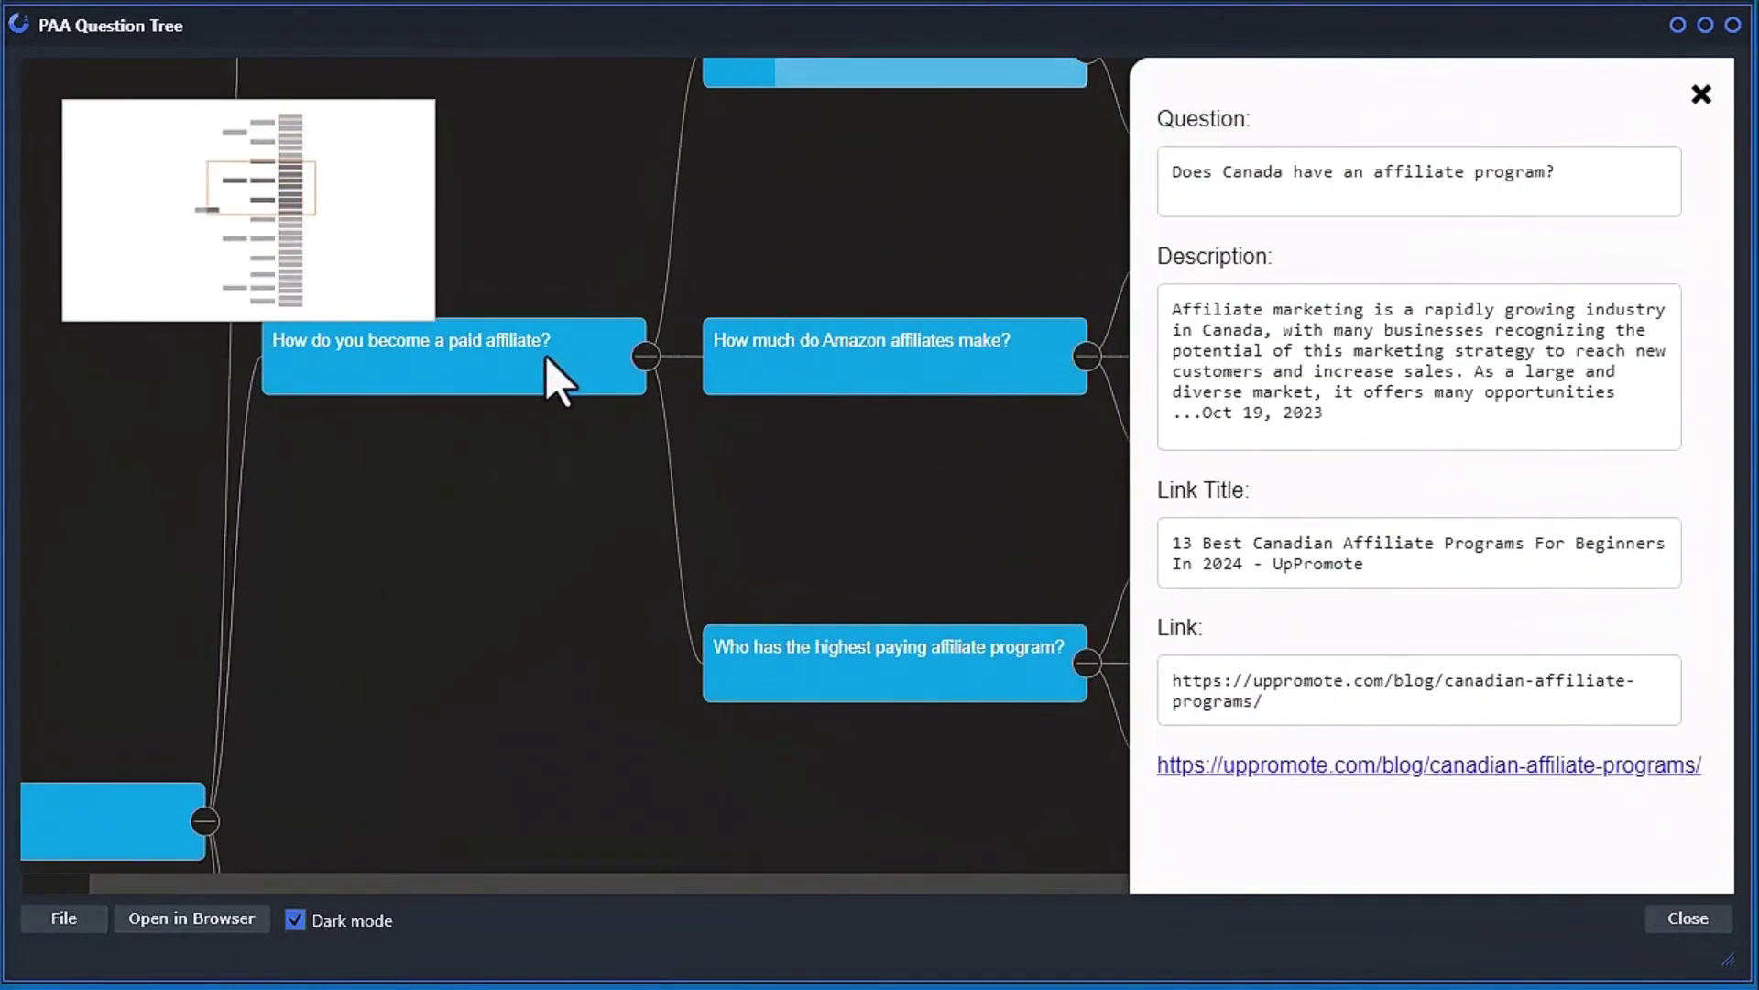
left_click(550, 371)
left_click(1685, 919)
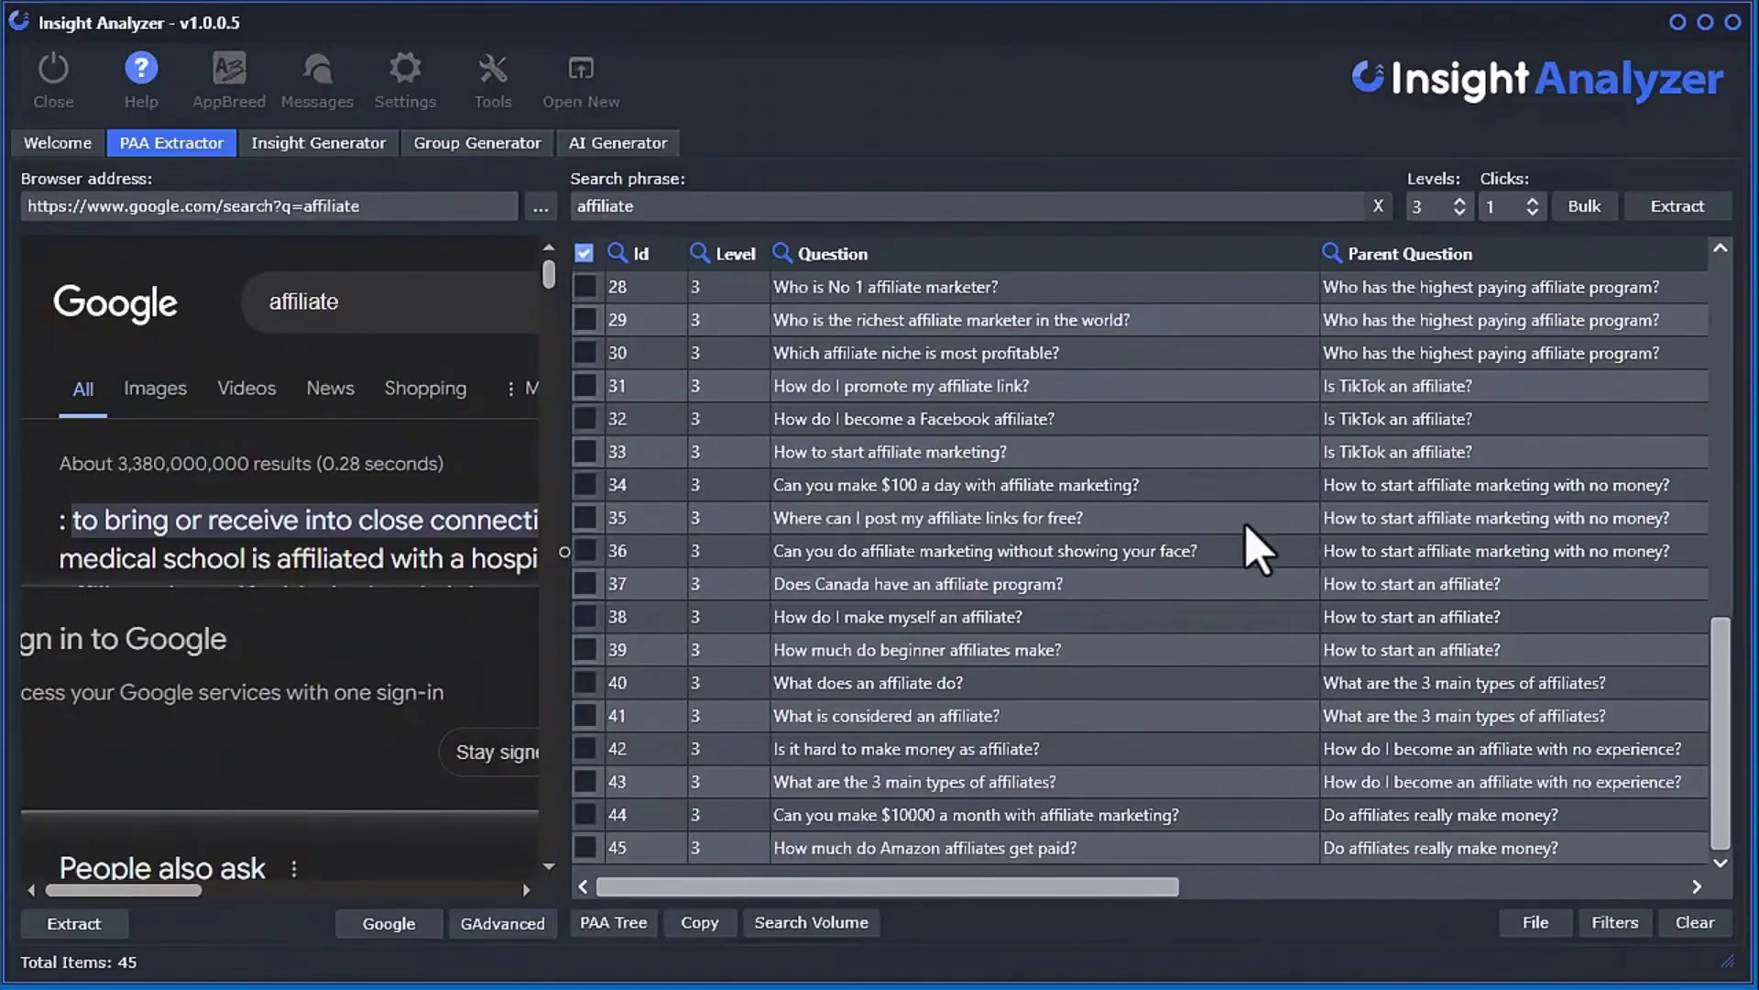
left_click(339, 151)
left_click_drag(1721, 275, 1747, 744)
- Scroll through the AI-generated article, then return to the 163 'puppy' keyword groups in Group Generator
left_click(616, 143)
scroll(541, 312, "down", 5)
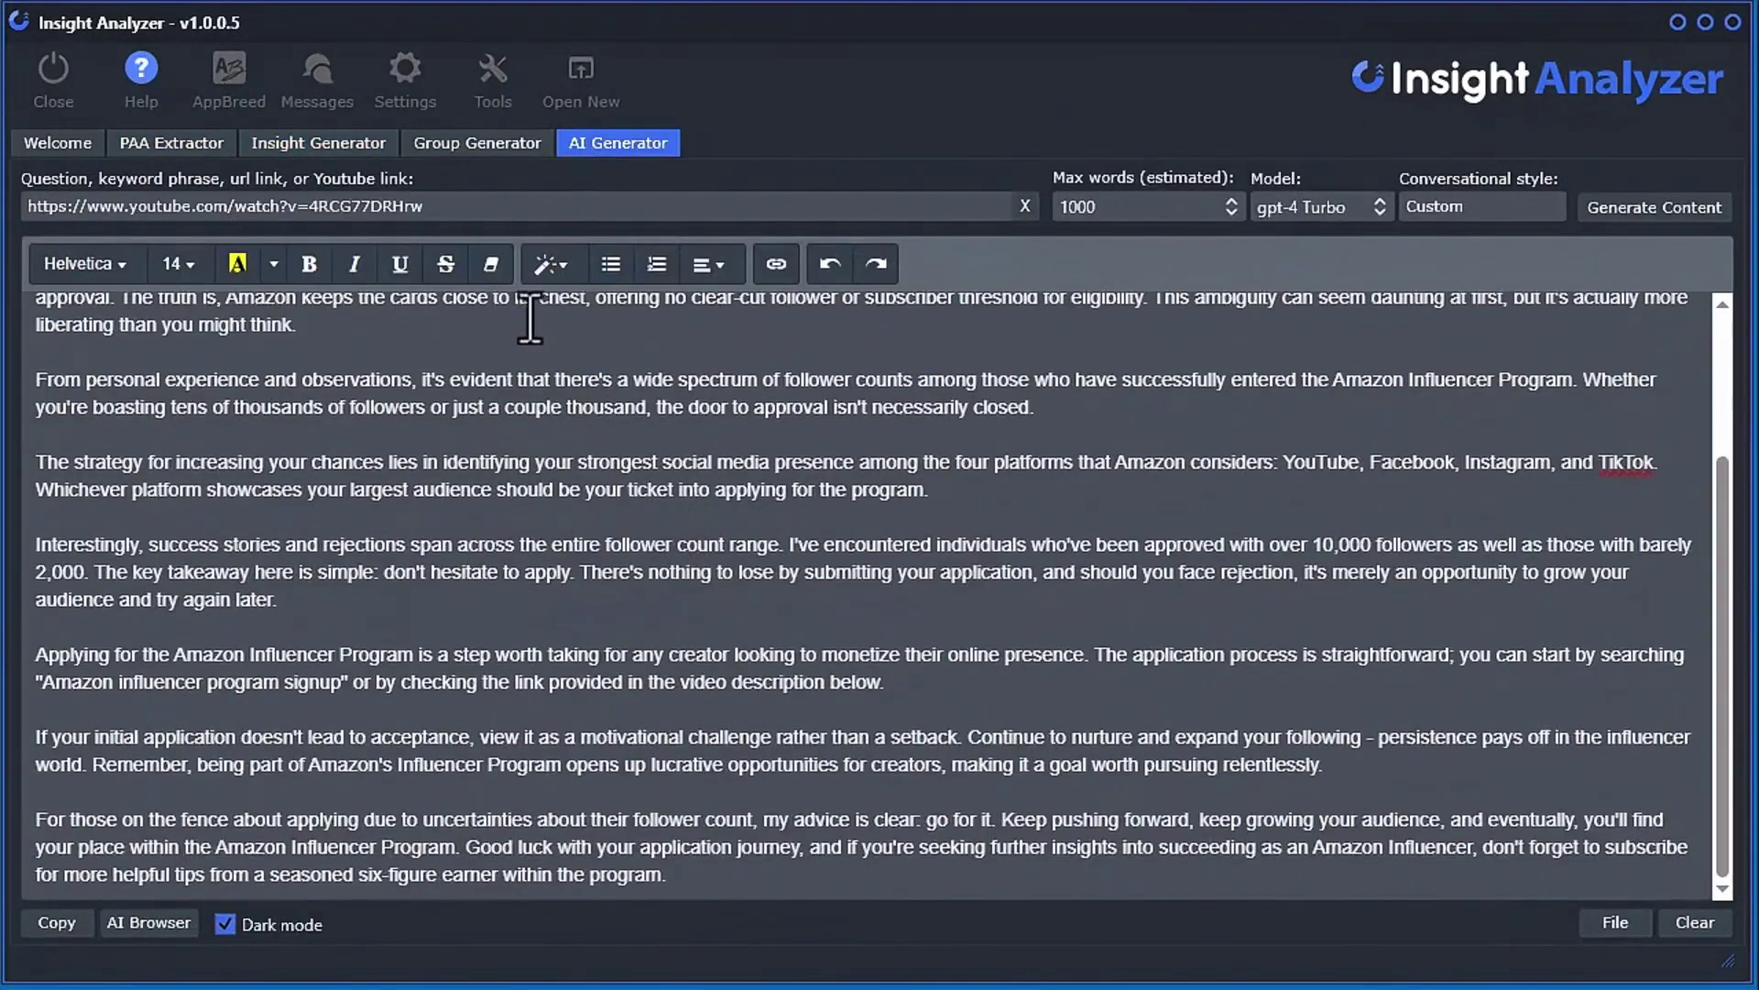
left_click(477, 144)
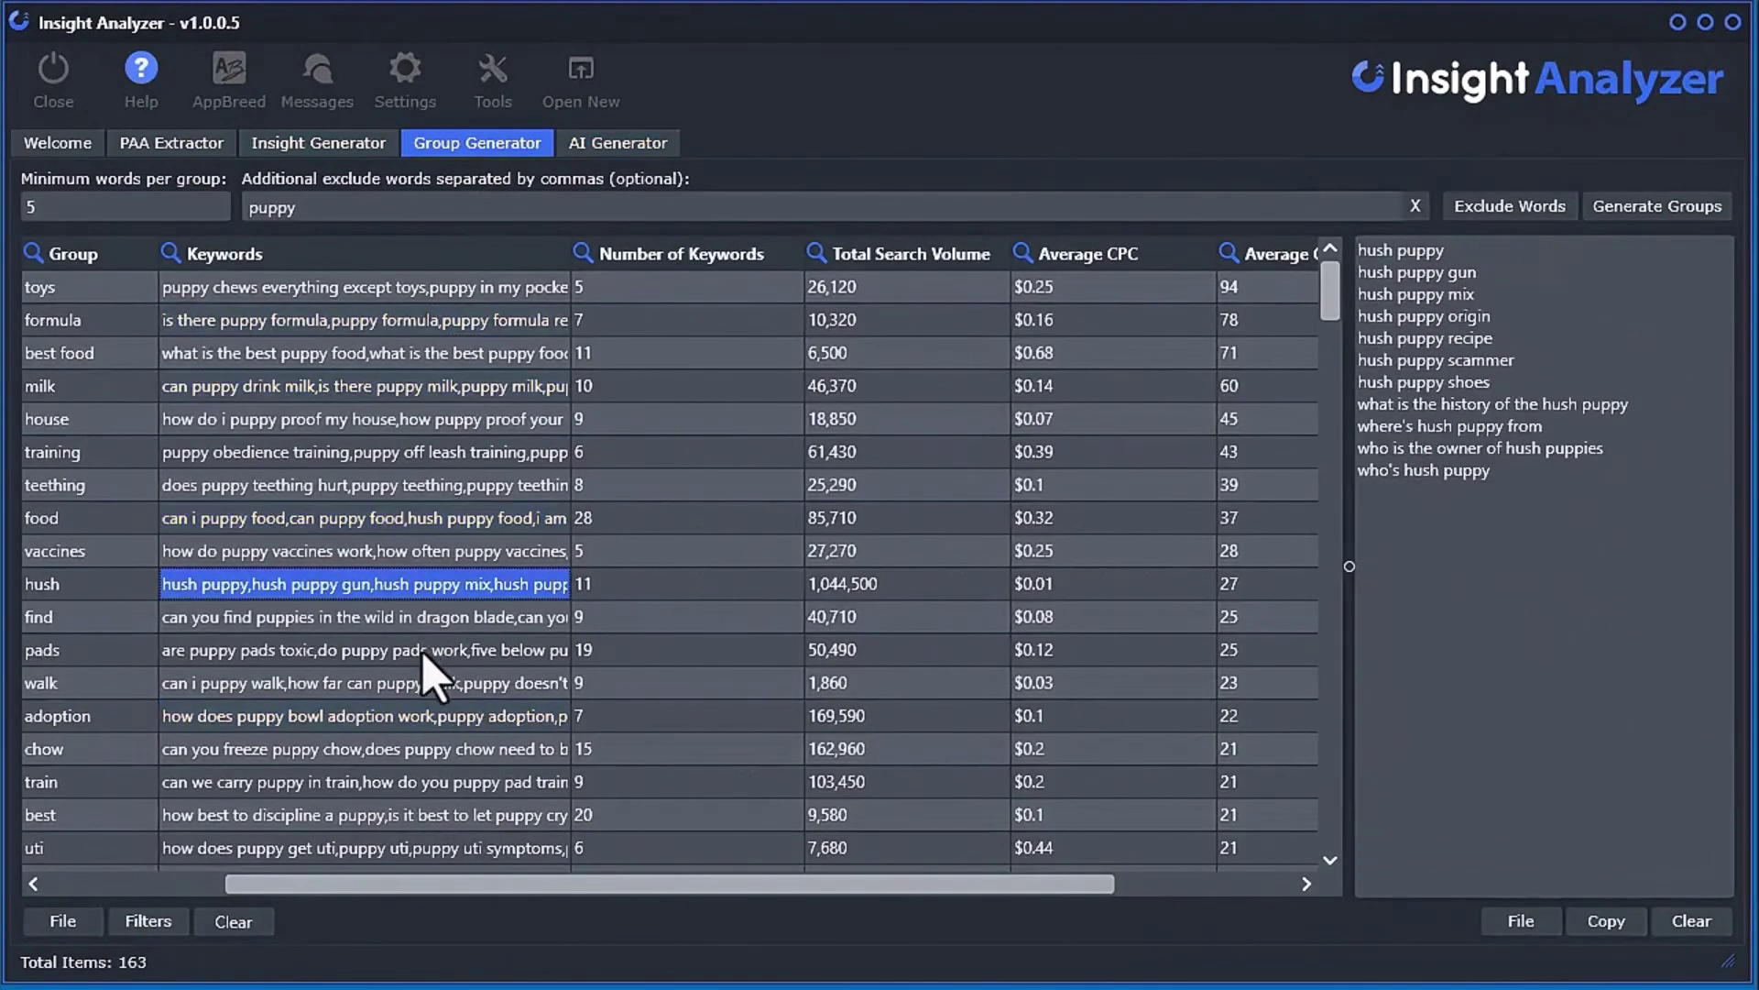